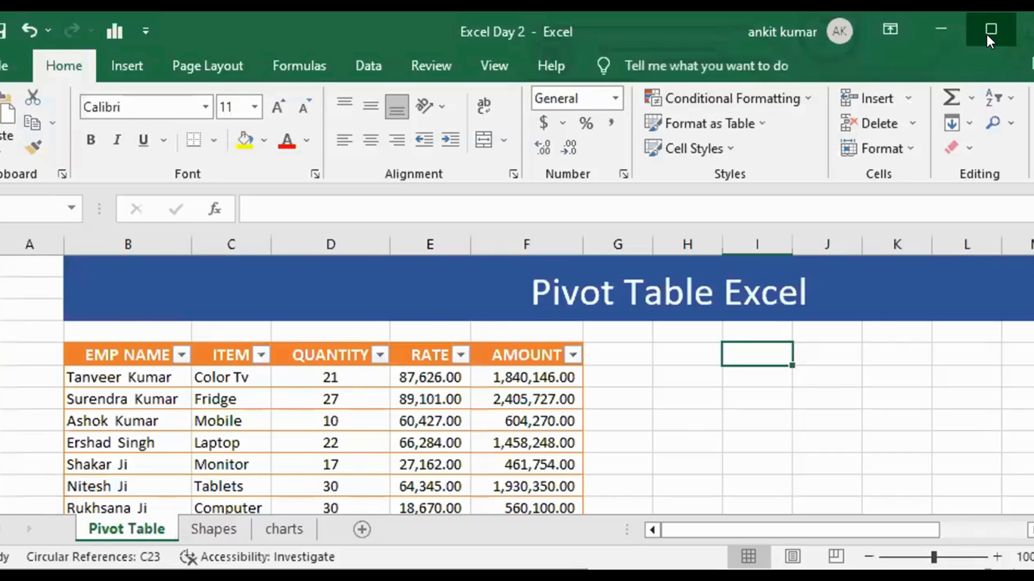
Switch to the spreadsheet and examine the sales table's columns, rows and cell formulas.
left_click(986, 34)
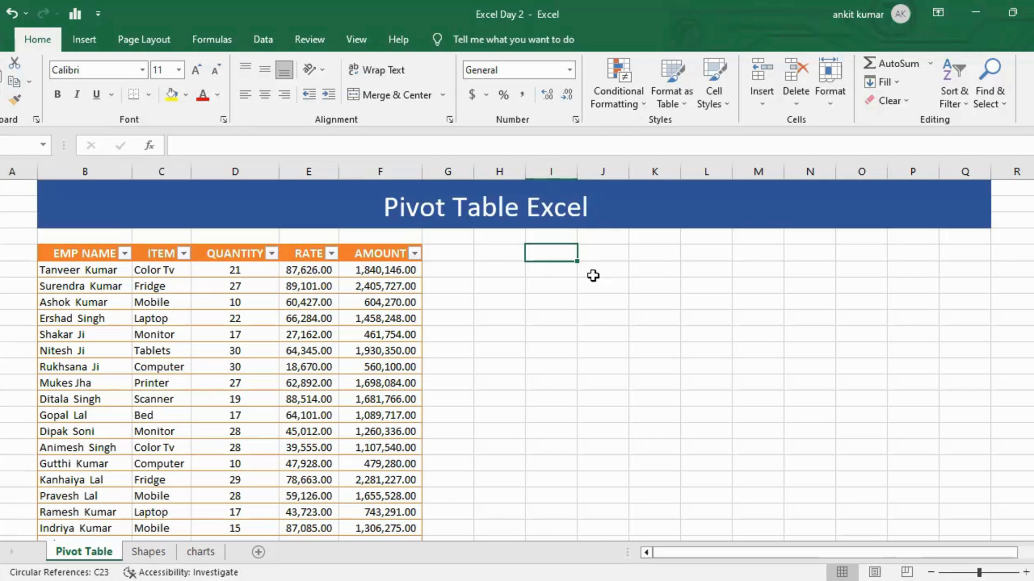
left_click(110, 257)
key("ctrl+Down")
key("ctrl+Up")
key("ctrl+Up")
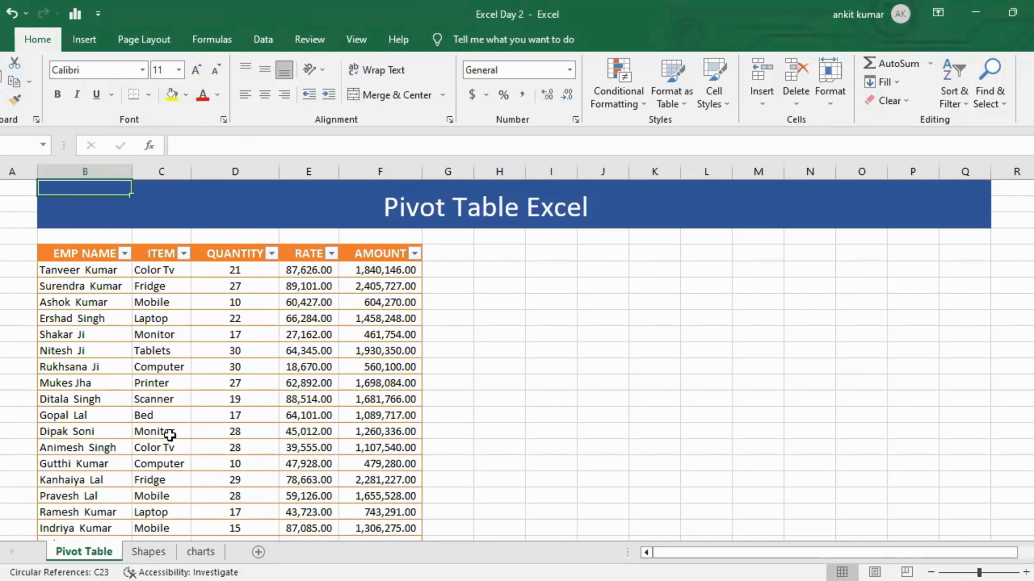
scroll(184, 464, "down", 2)
scroll(185, 464, "up", 2)
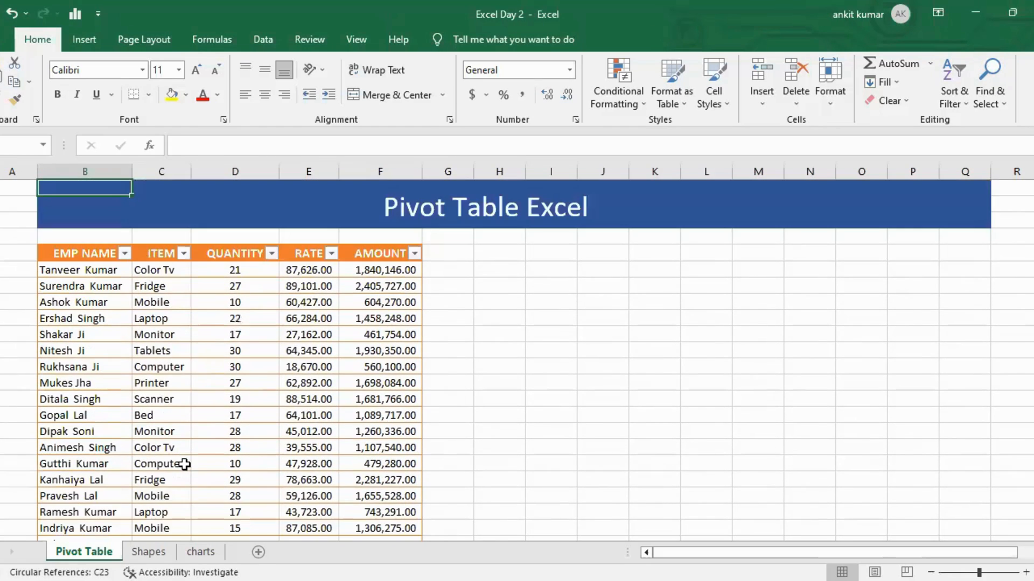
left_click(168, 303)
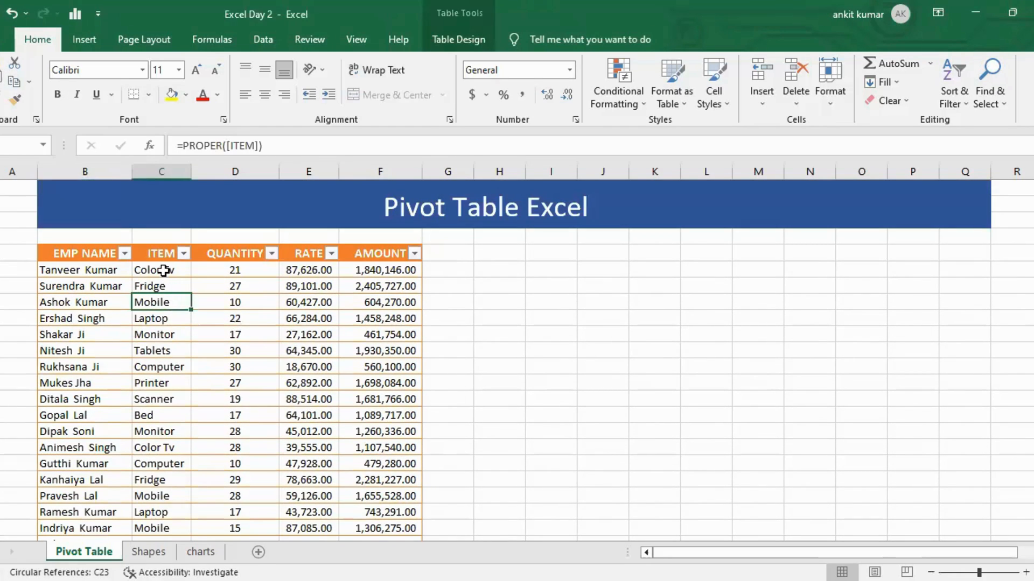
left_click_drag(163, 271, 183, 495)
left_click(223, 359)
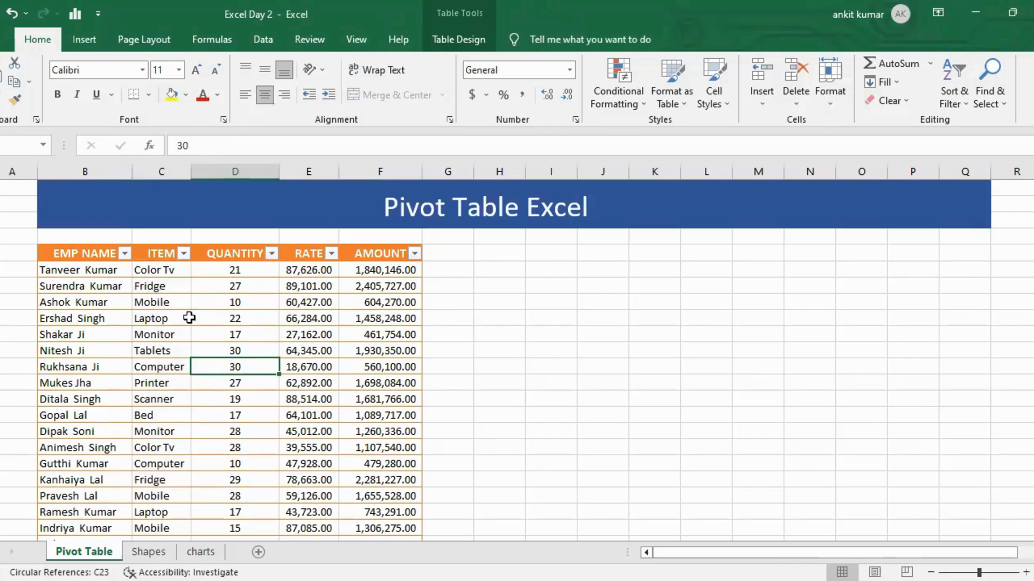
left_click(170, 280)
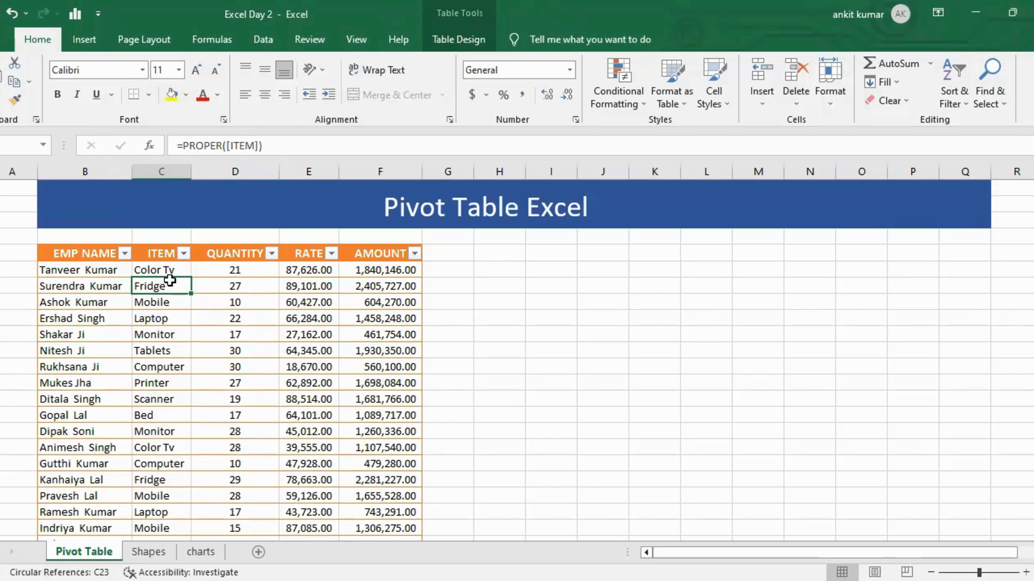
left_click(78, 272)
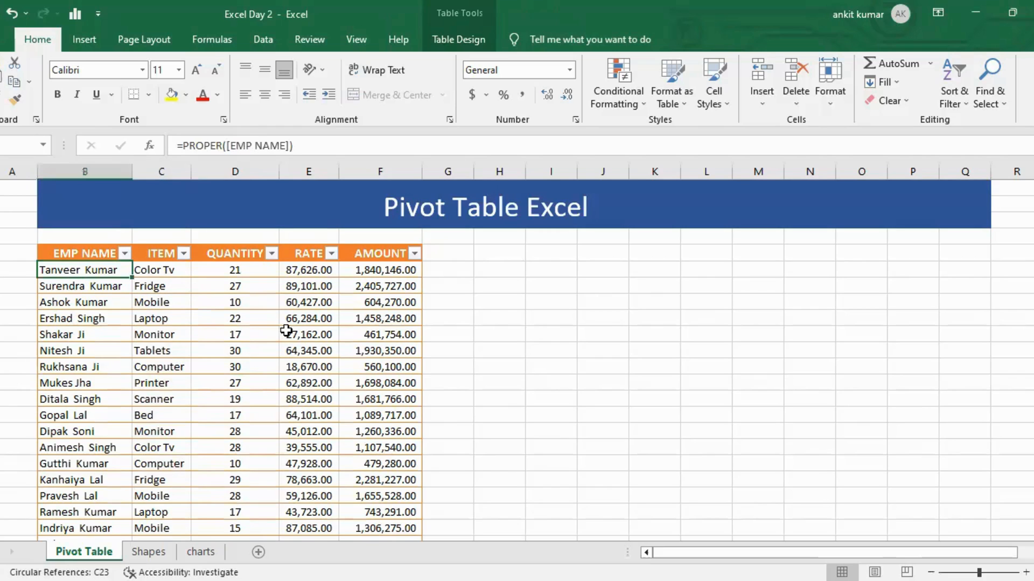
left_click(207, 305)
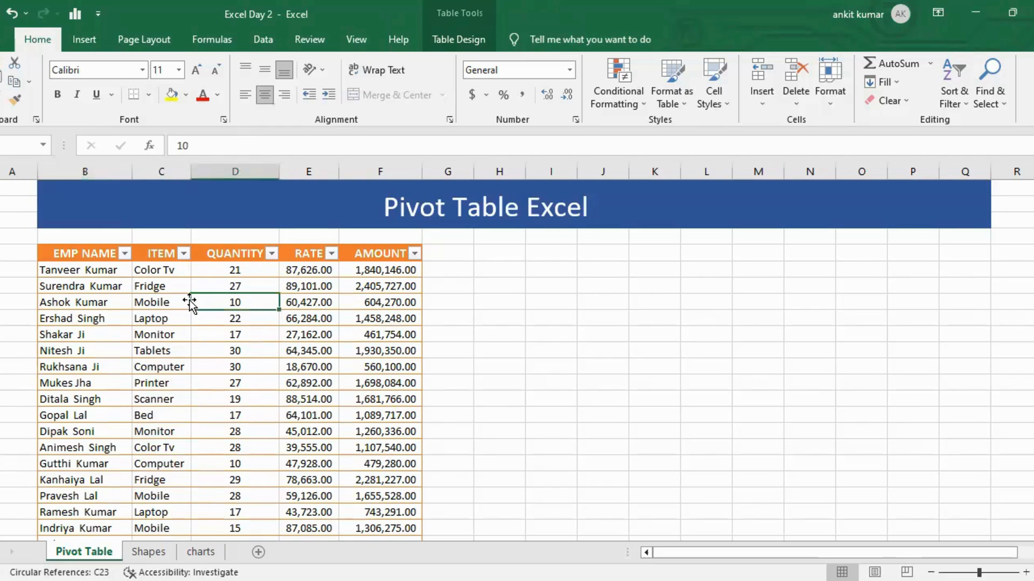
Try to create a PivotTable from the range name Sales Data on a new worksheet.
left_click(85, 42)
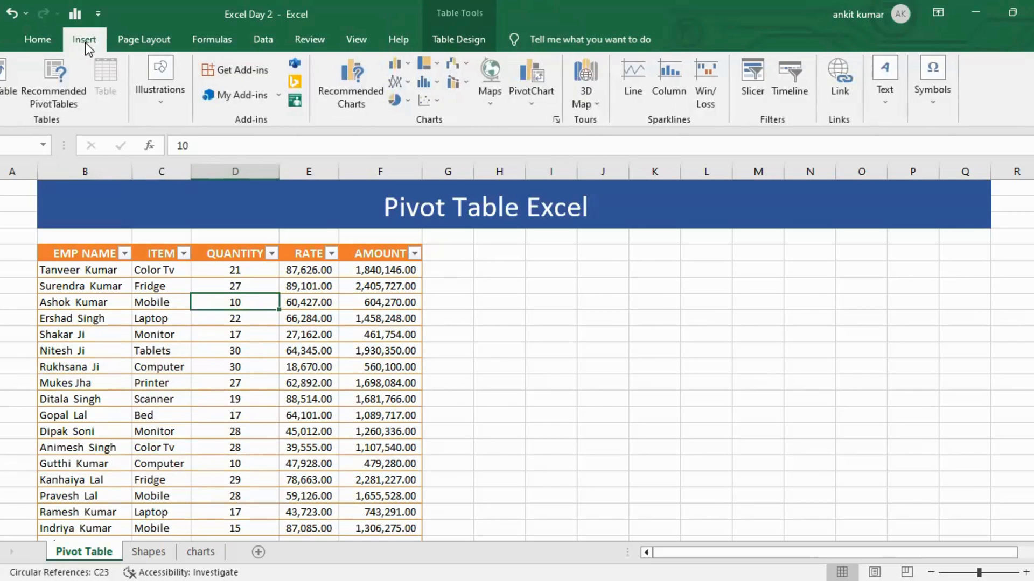
left_click(2, 81)
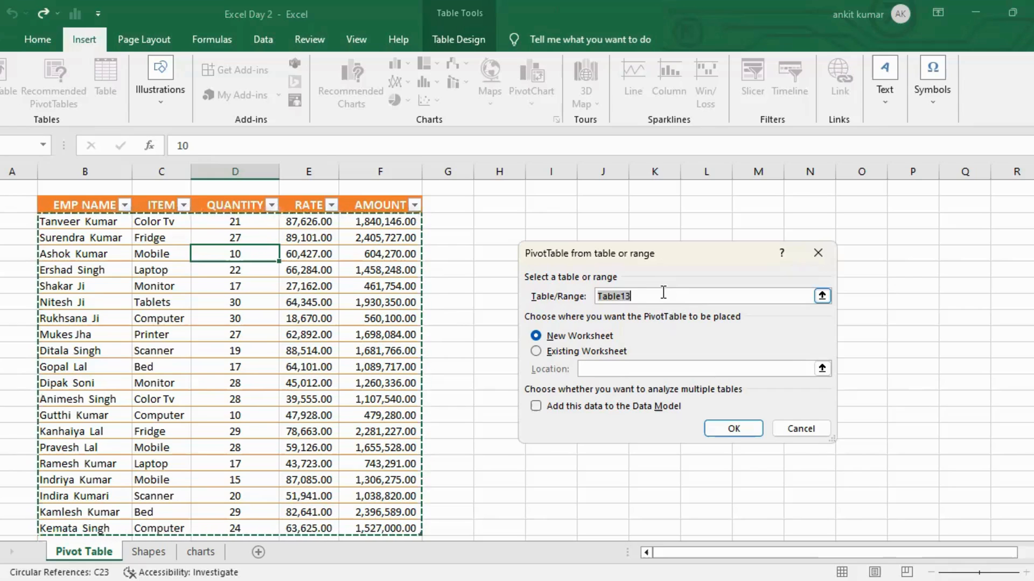
type("Sales Data")
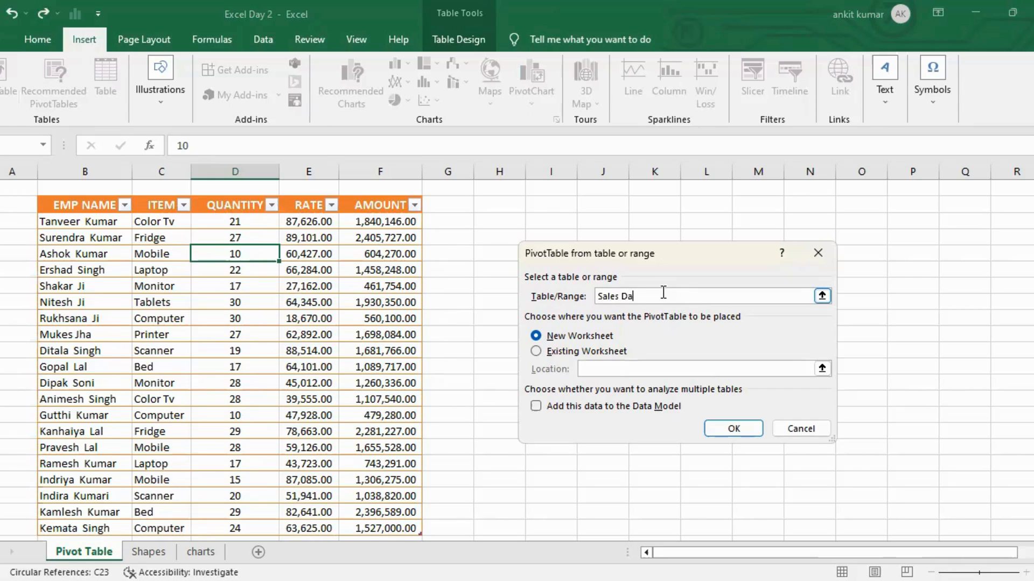
left_click(577, 355)
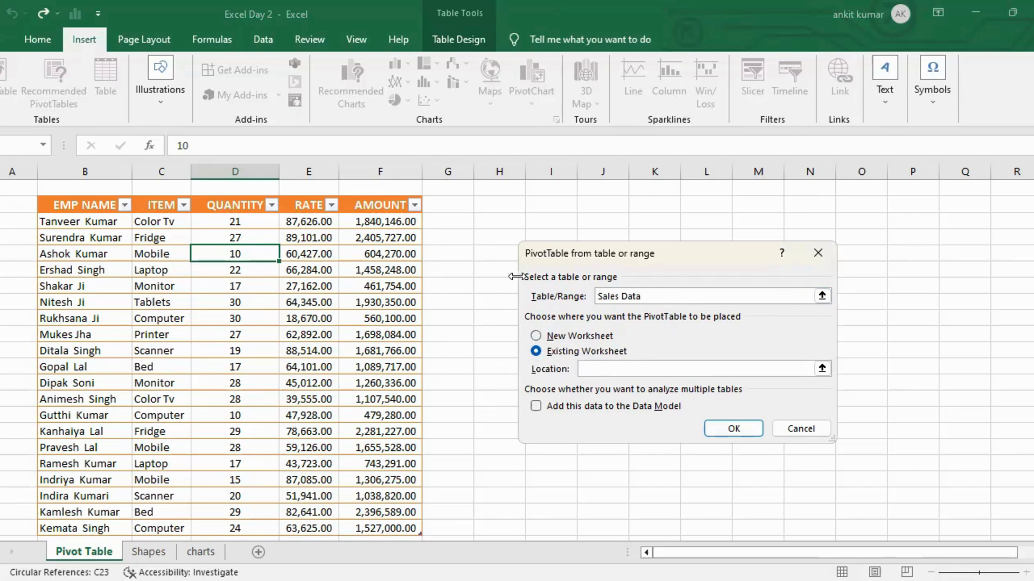
left_click(574, 337)
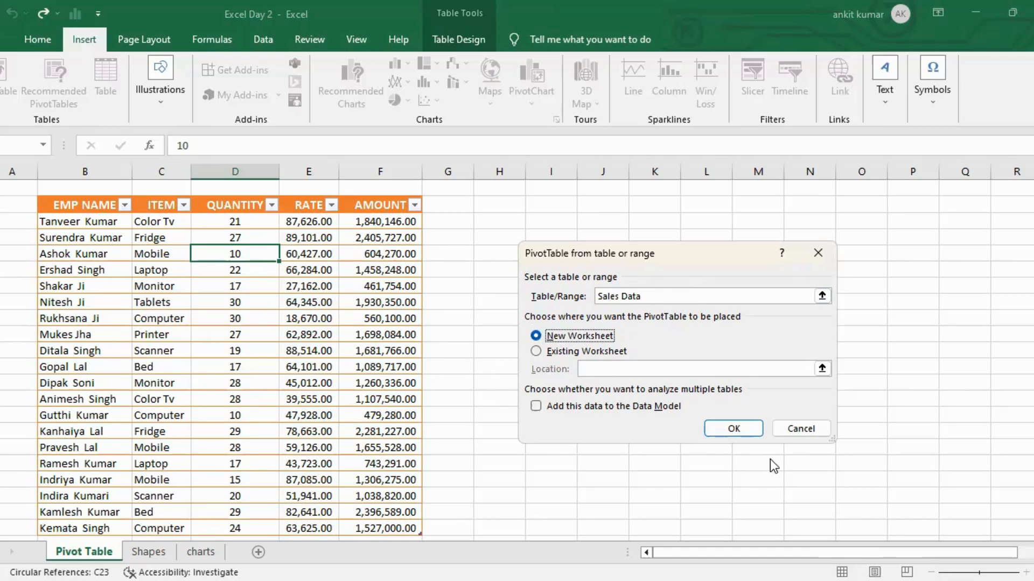
left_click(739, 438)
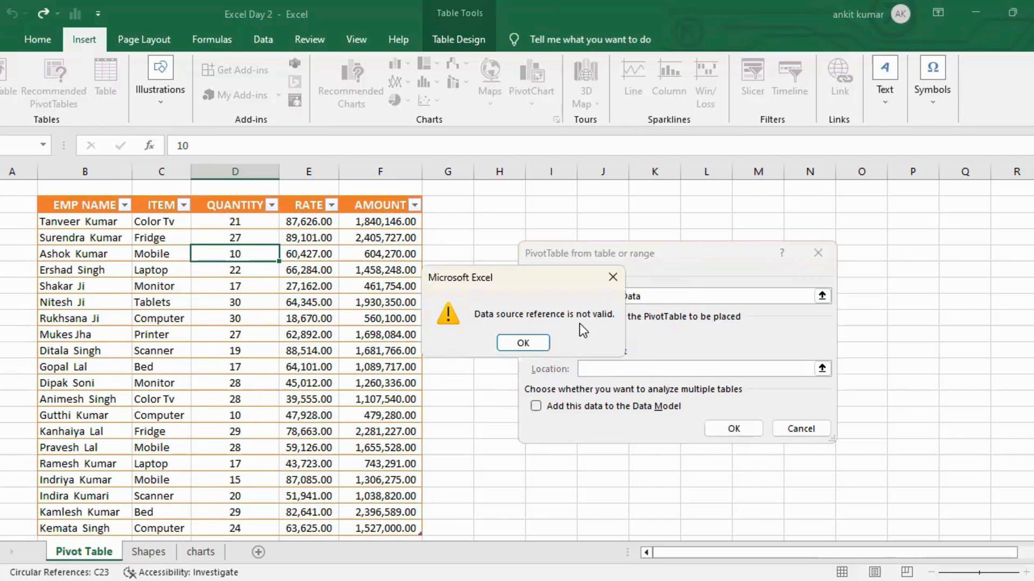
key("Return")
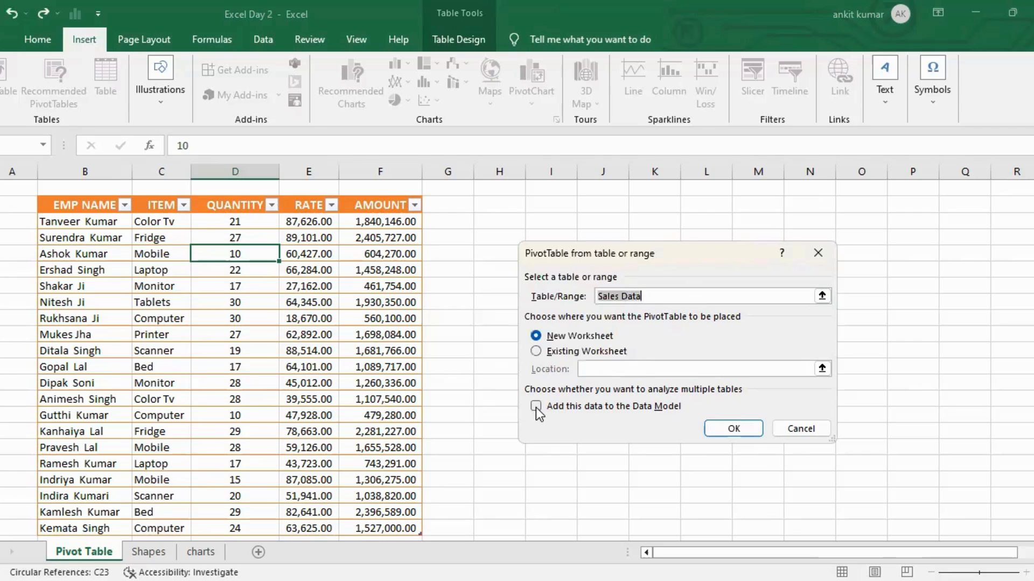
left_click(535, 406)
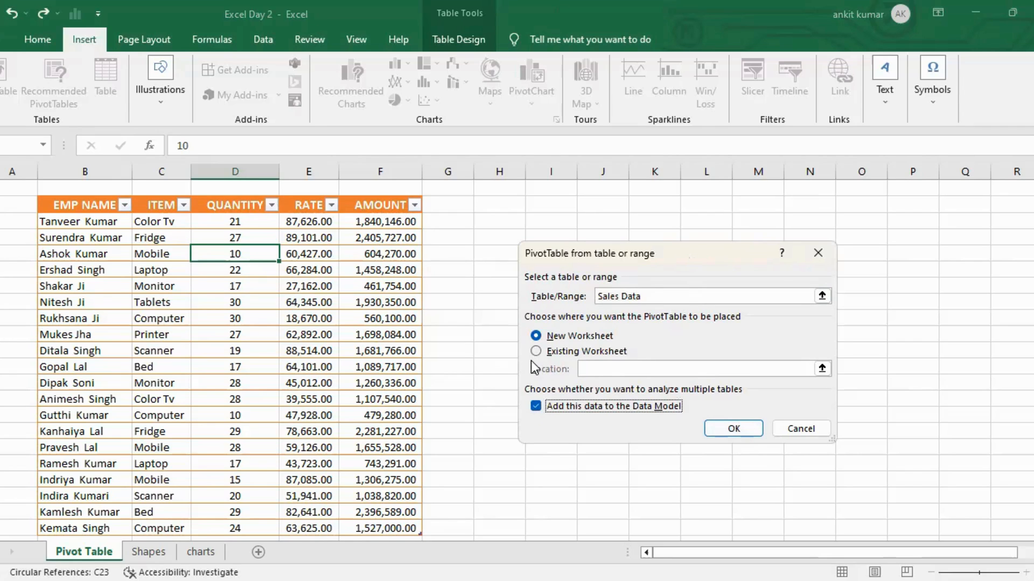
left_click(783, 294)
key("BackSpace")
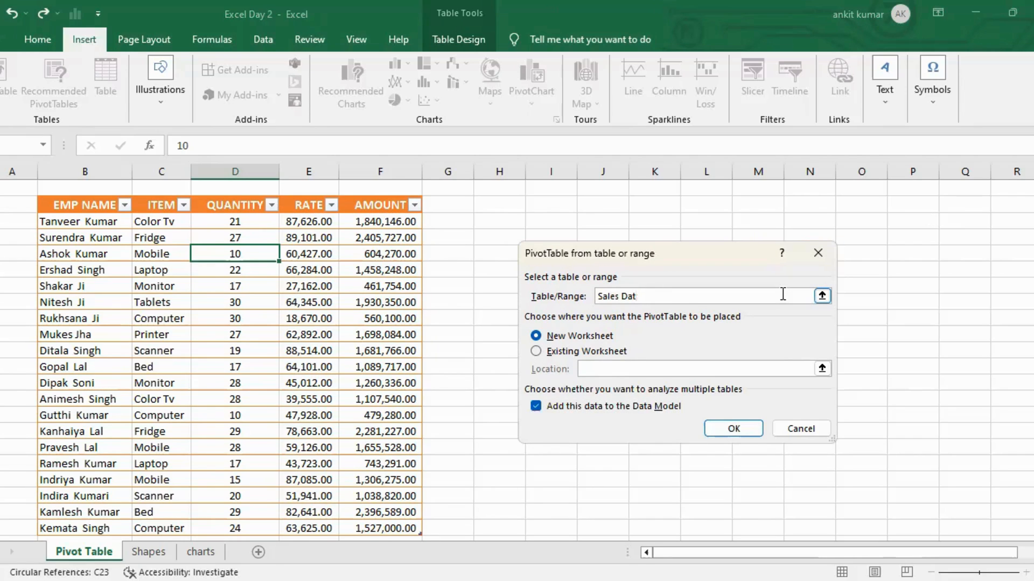
left_click(818, 253)
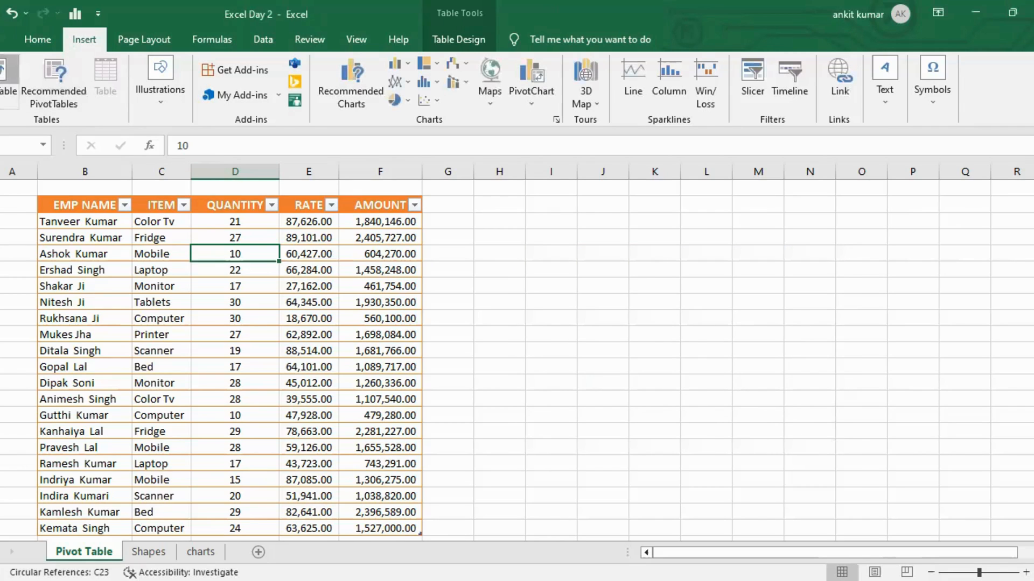
Create a PivotTable from the sales table on a new worksheet.
left_click(8, 81)
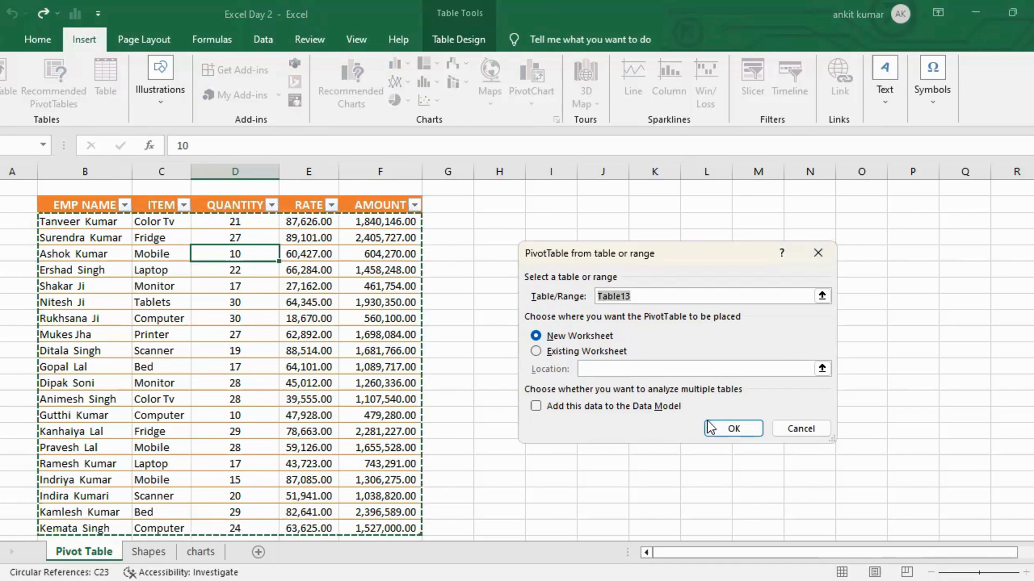
left_click(744, 425)
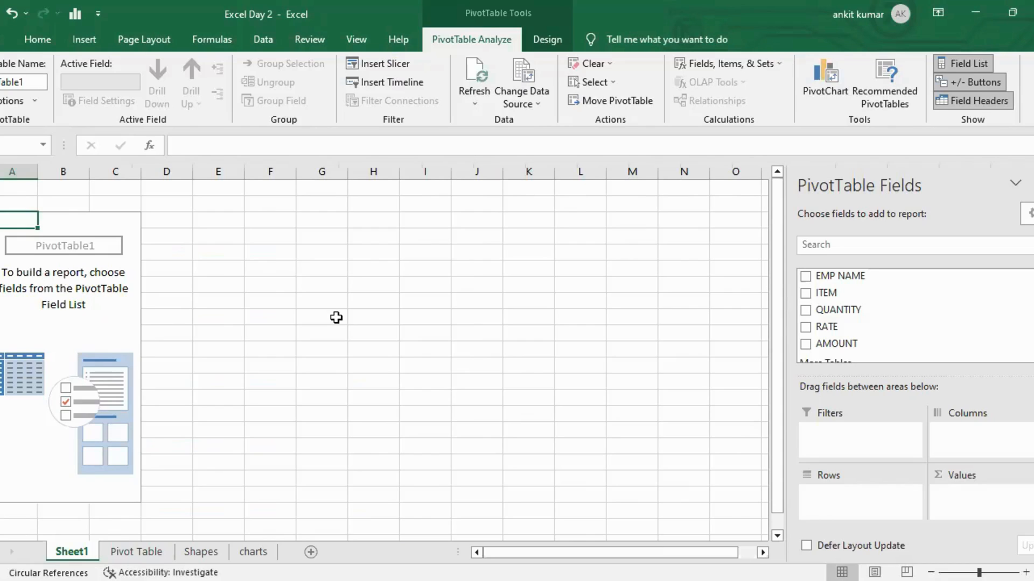
Rename the new sheet as Sales data.
double_click(80, 548)
type("Sales data")
key("Return")
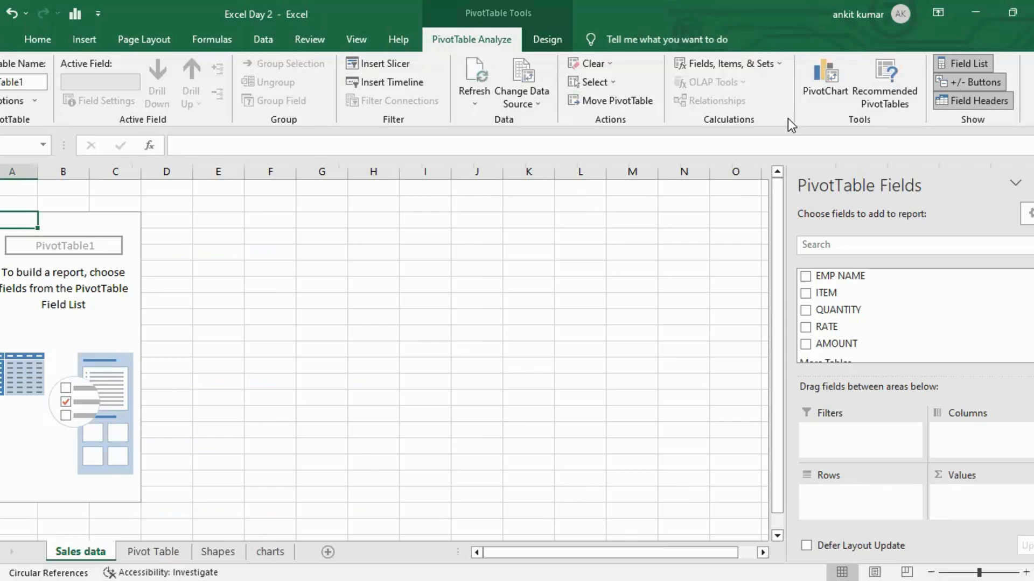
Place the ITEM field in the pivot table's Filters area.
left_click(877, 96)
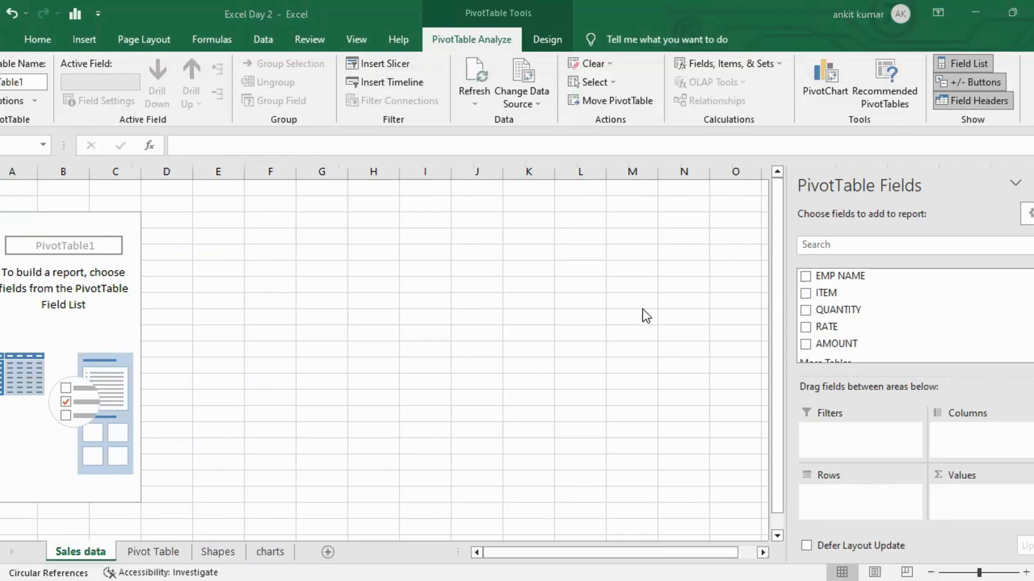
scroll(947, 313, "down", 1)
scroll(947, 312, "up", 1)
left_click_drag(807, 298, 846, 499)
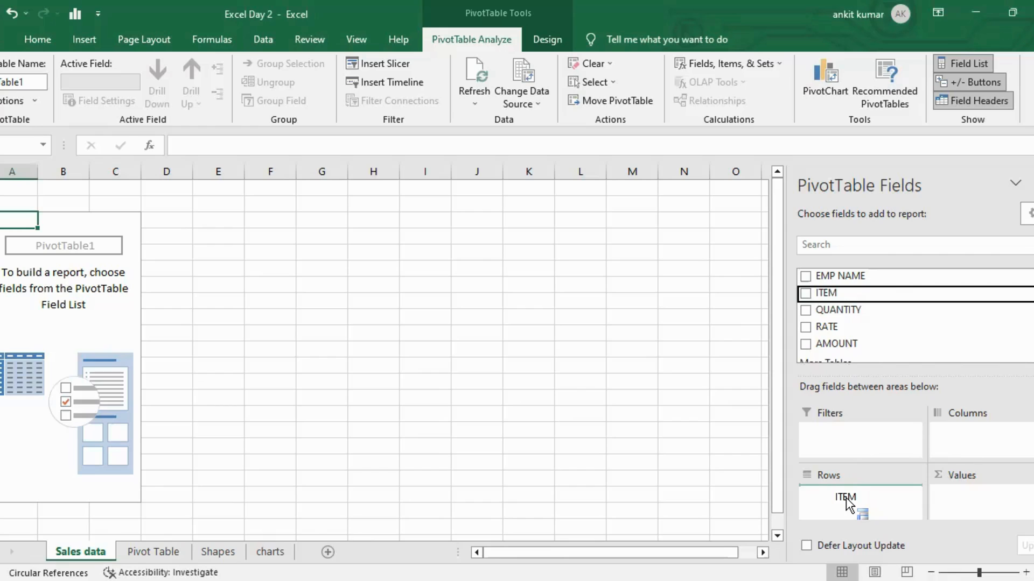
left_click_drag(845, 499, 850, 443)
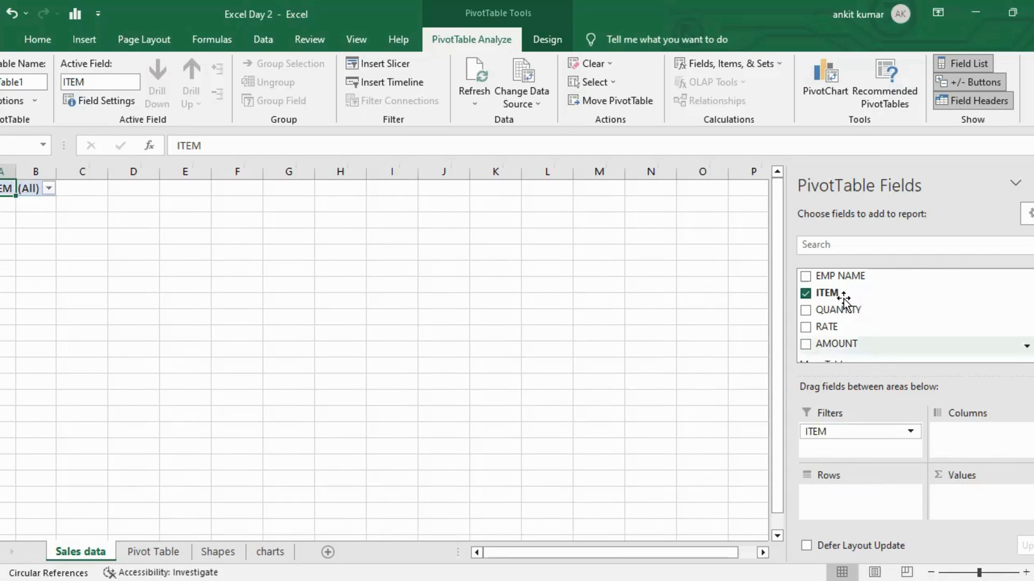
Add the EMP NAME field to the pivot table's Rows area.
scroll(844, 300, "down", 1)
scroll(844, 300, "up", 1)
left_click_drag(829, 276, 855, 495)
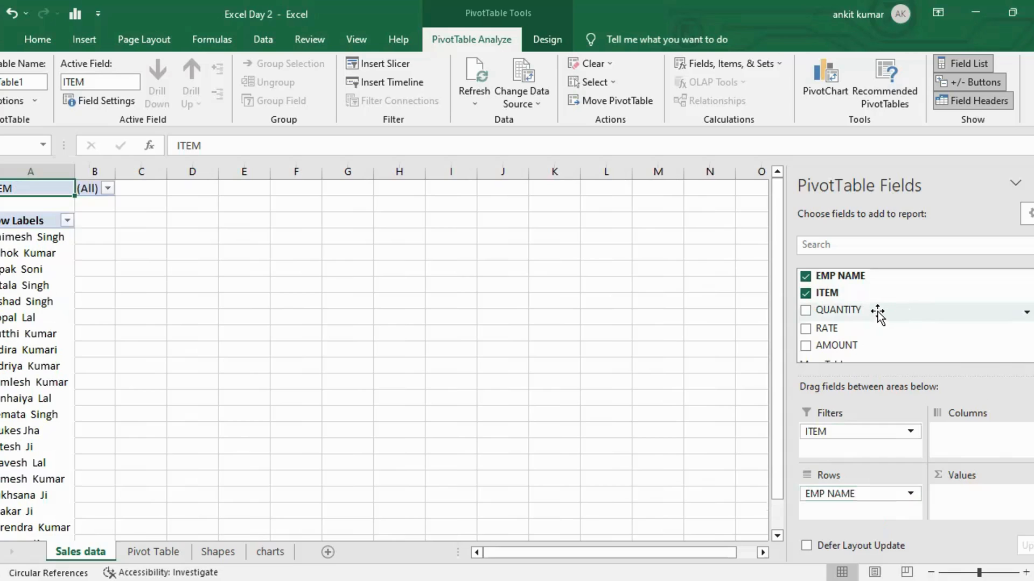
Add QUANTITY, RATE and AMOUNT to the pivot table's Values area.
left_click_drag(876, 312, 974, 495)
left_click_drag(830, 317, 984, 512)
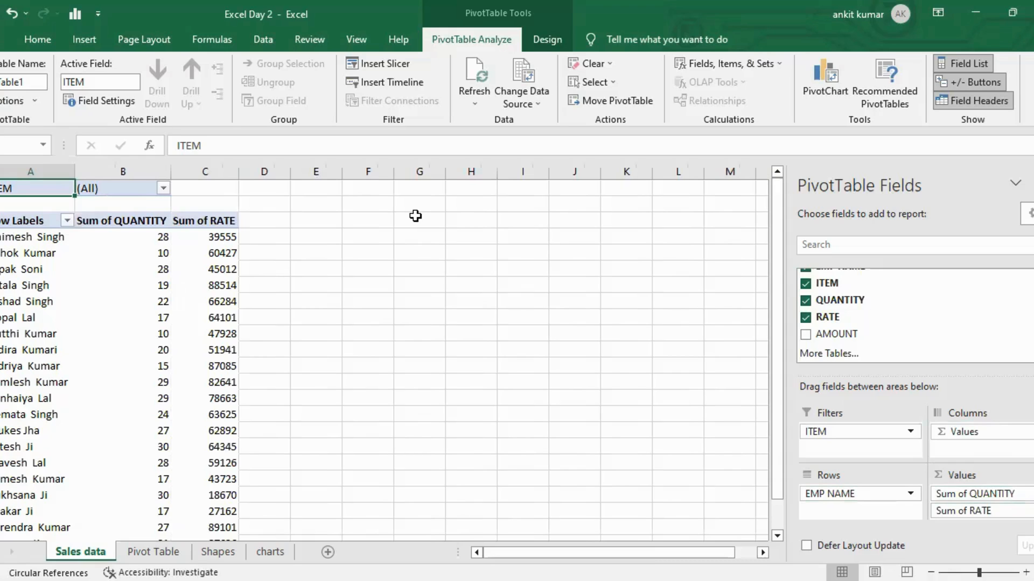
left_click(163, 188)
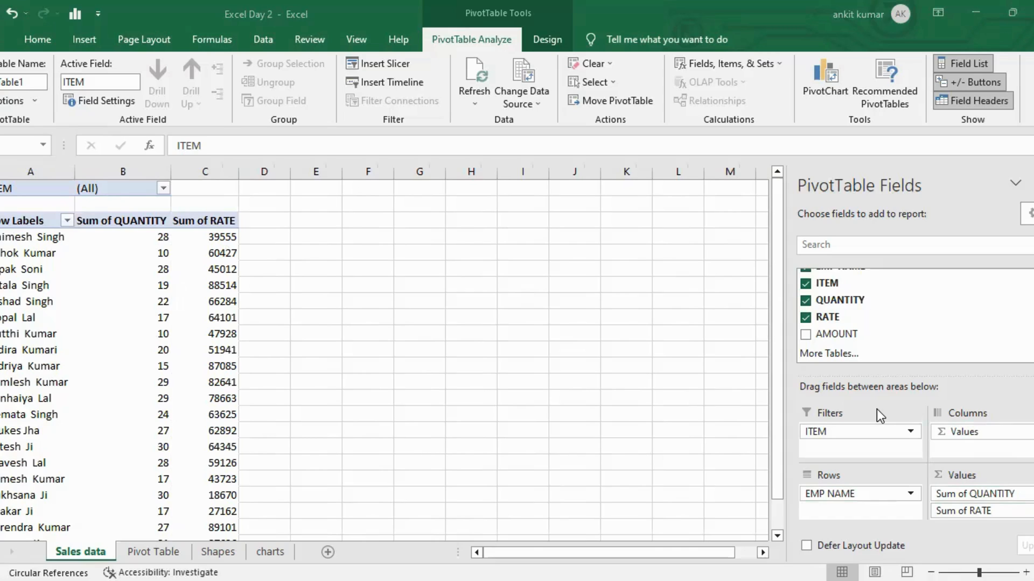
left_click_drag(832, 339, 976, 516)
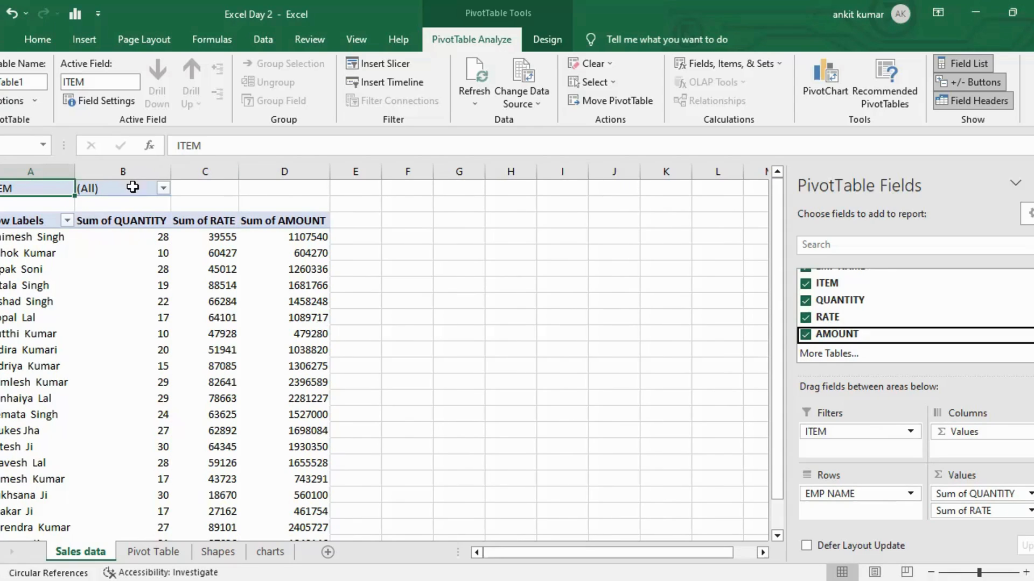
Browse the ITEM filter's list of items without changing the selection.
left_click(163, 187)
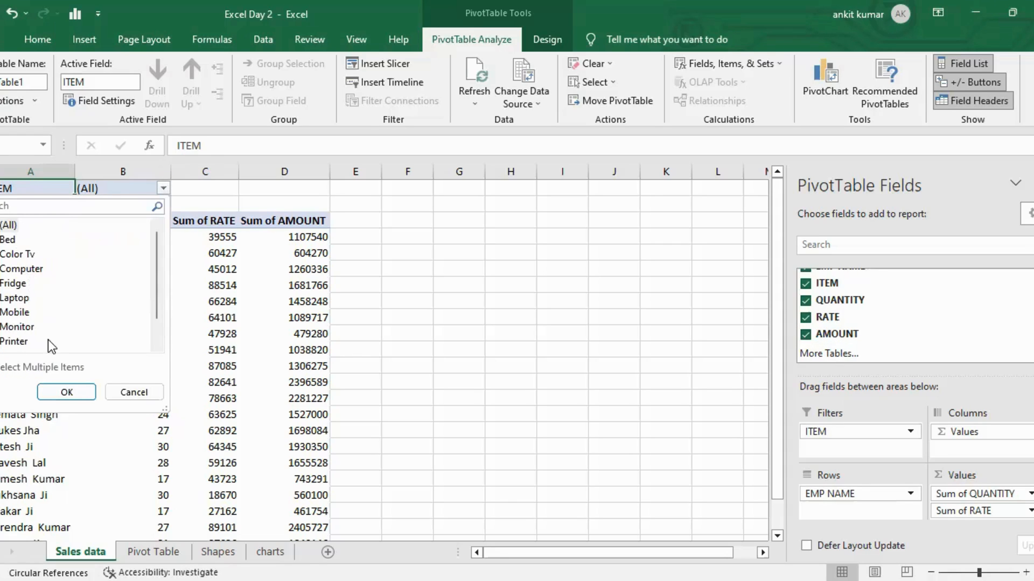
scroll(47, 340, "down", 1)
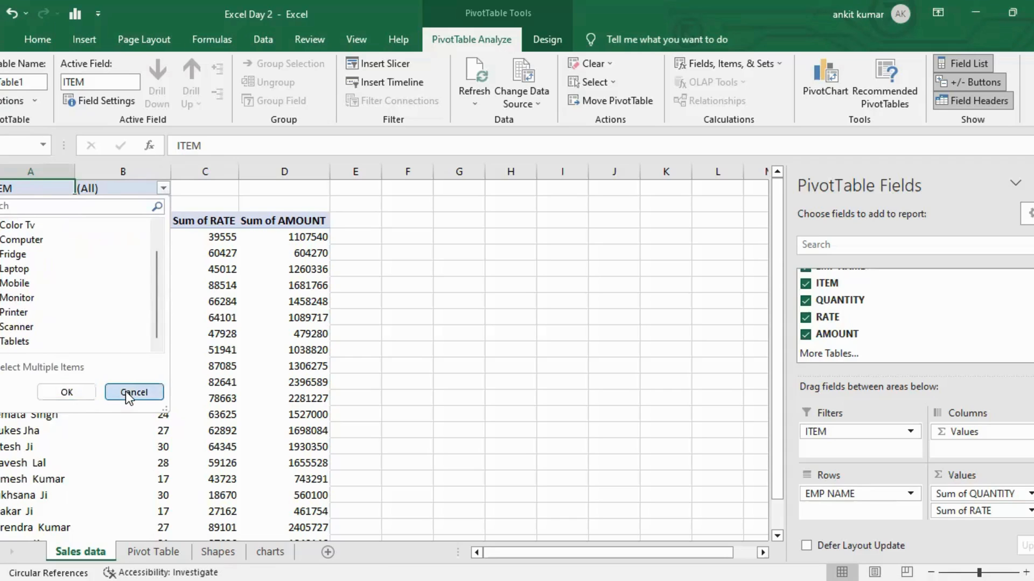
left_click(125, 392)
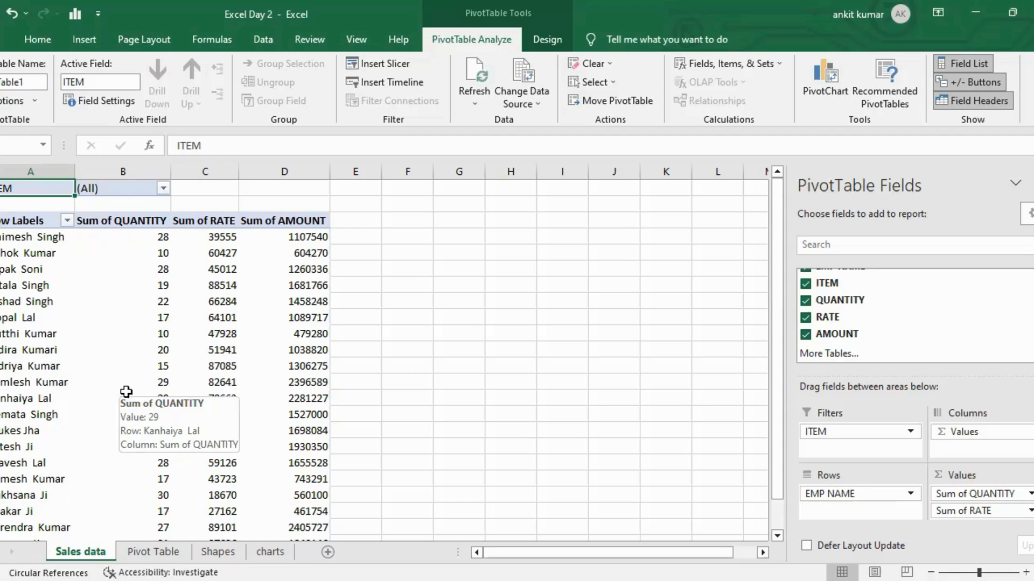
Insert a clustered column PivotChart from the pivot table.
left_click(56, 219)
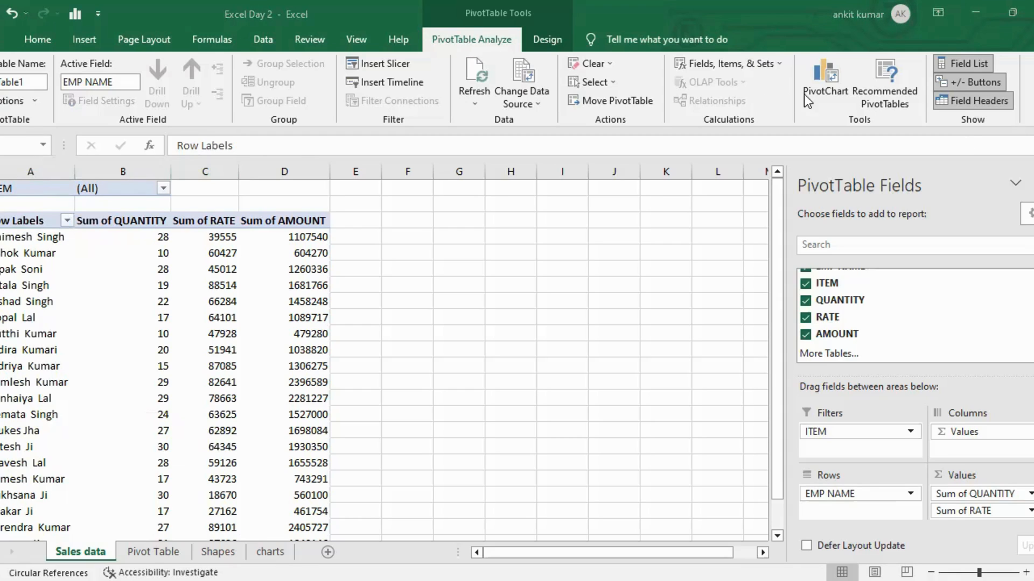
left_click(831, 83)
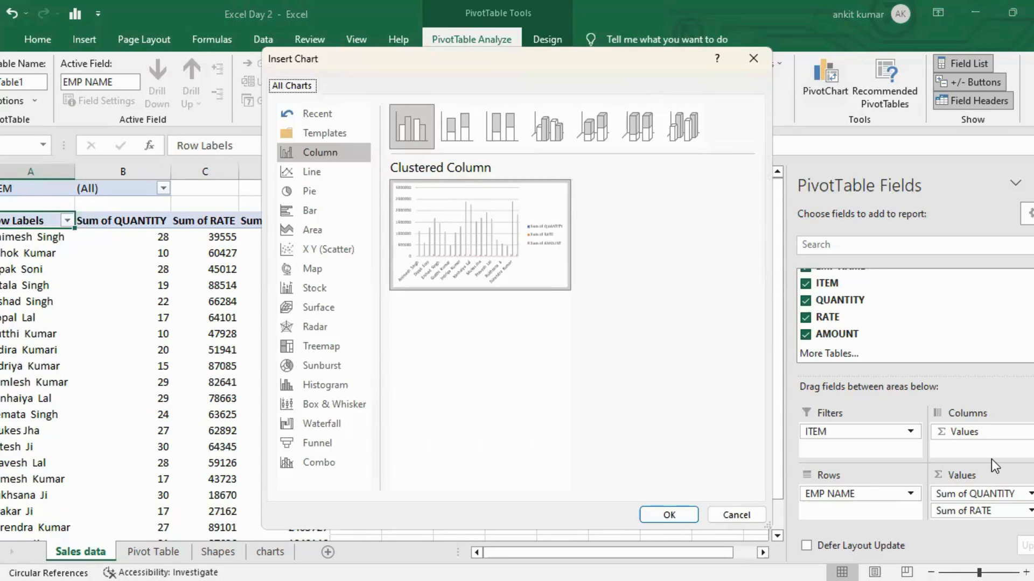
left_click(342, 172)
left_click(335, 189)
left_click(331, 155)
left_click(668, 515)
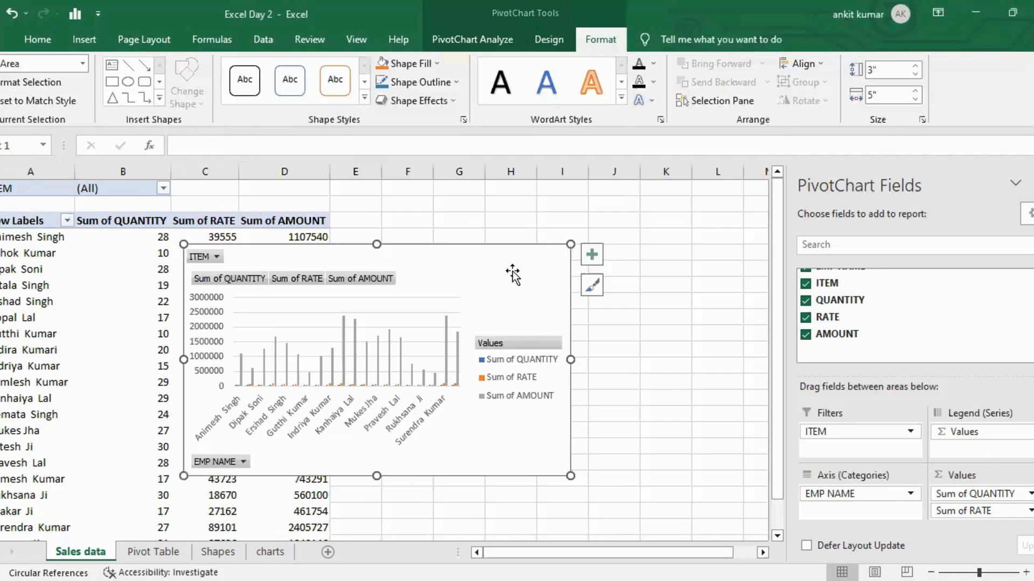
Move the PivotChart beside the pivot table and resize it to about 4.79 by 5.17 inches.
left_click_drag(512, 256, 673, 225)
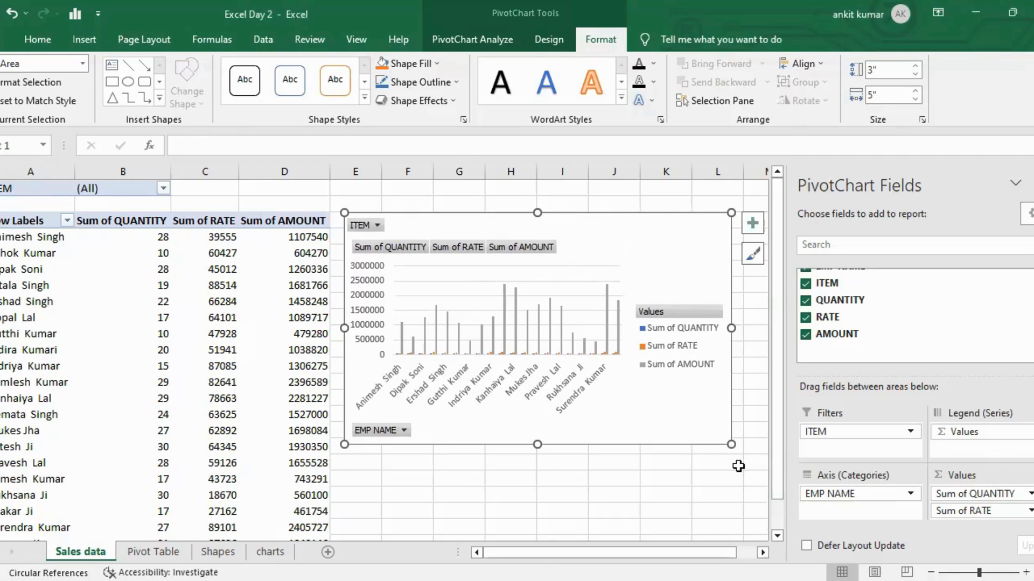
left_click_drag(730, 445, 243, 532)
key("ctrl+z")
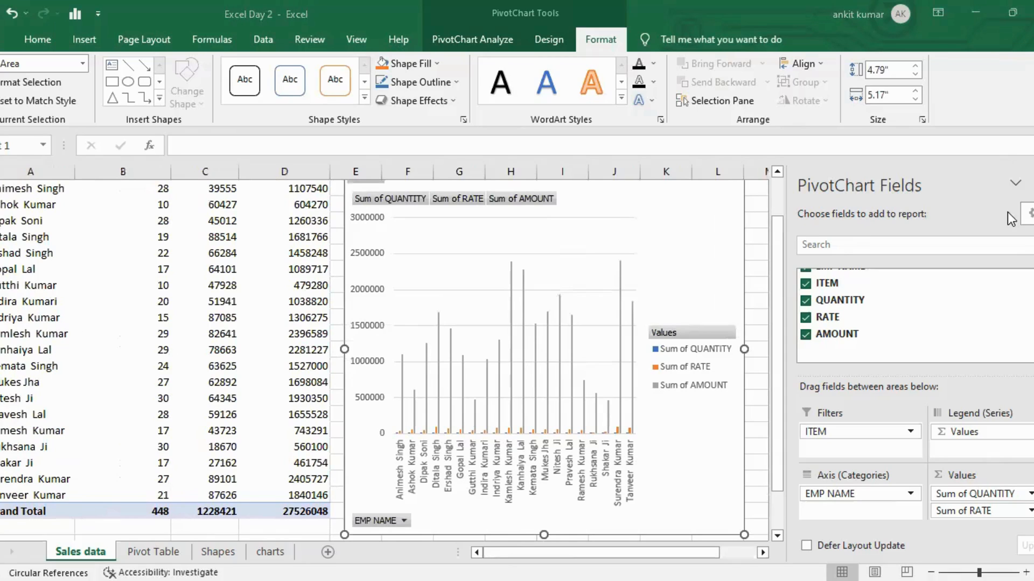
Close the PivotChart Fields pane and resize the PivotChart to about 3.75 by 5.4 inches.
left_click(1032, 184)
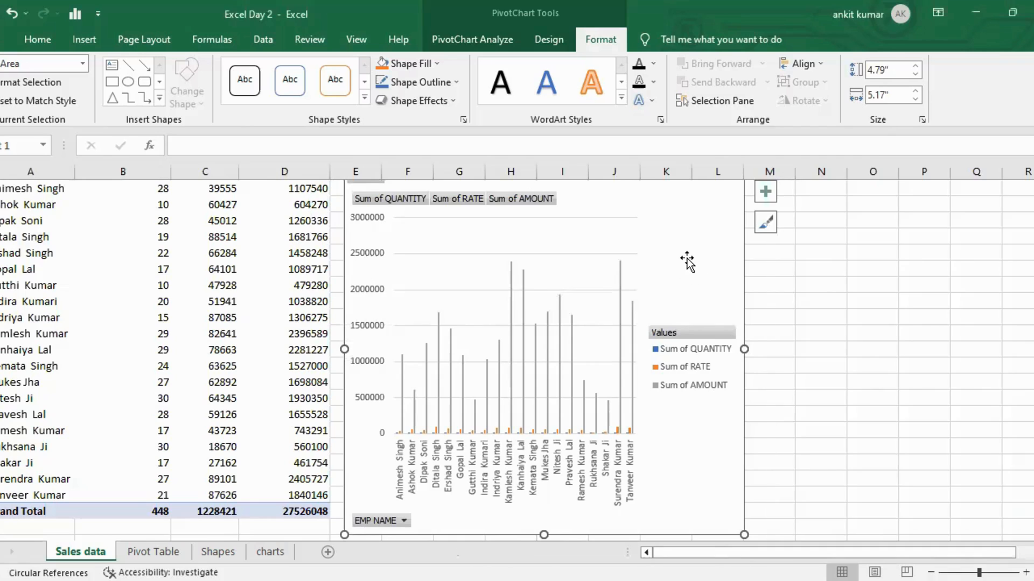
scroll(716, 216, "up", 1)
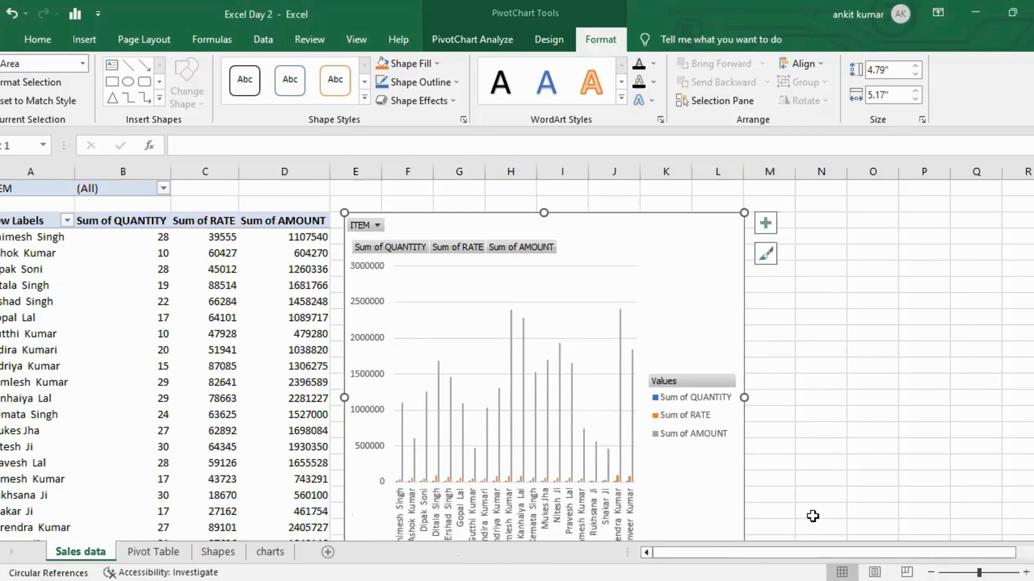
scroll(732, 517, "down", 1)
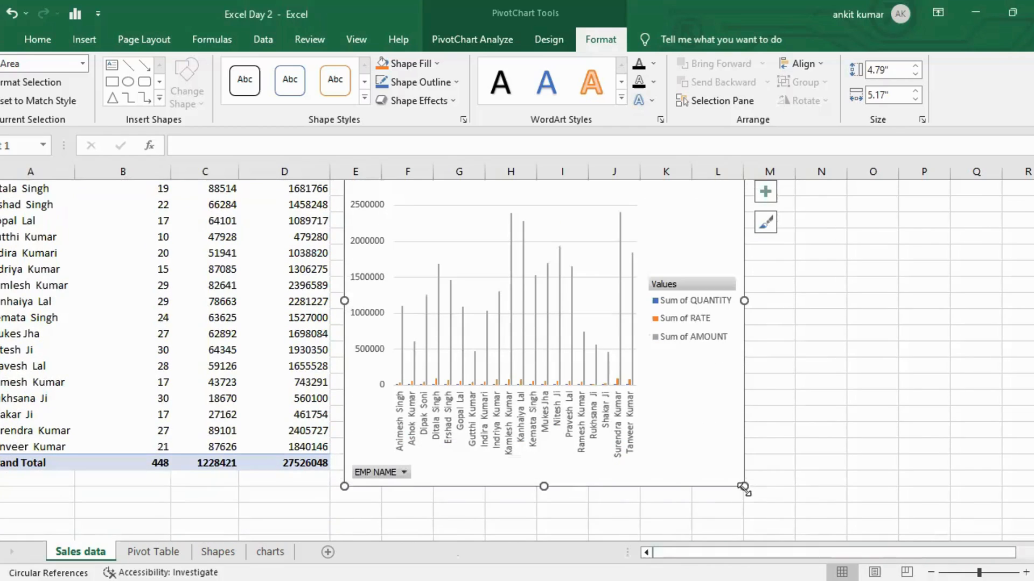
left_click_drag(759, 429, 761, 405)
scroll(761, 406, "up", 2)
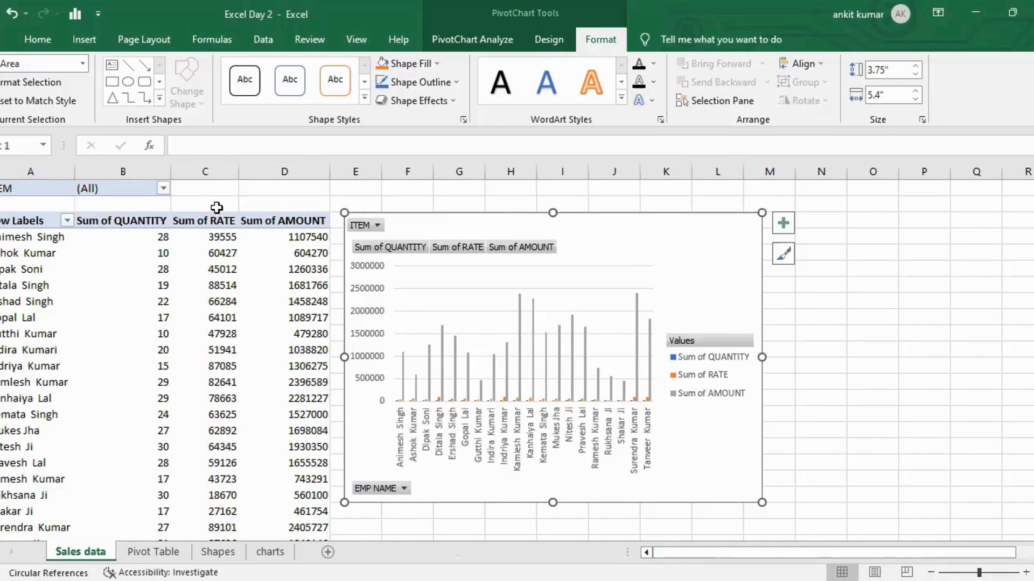
Filter the pivot table's ITEM field to show only Color Tv.
left_click(164, 189)
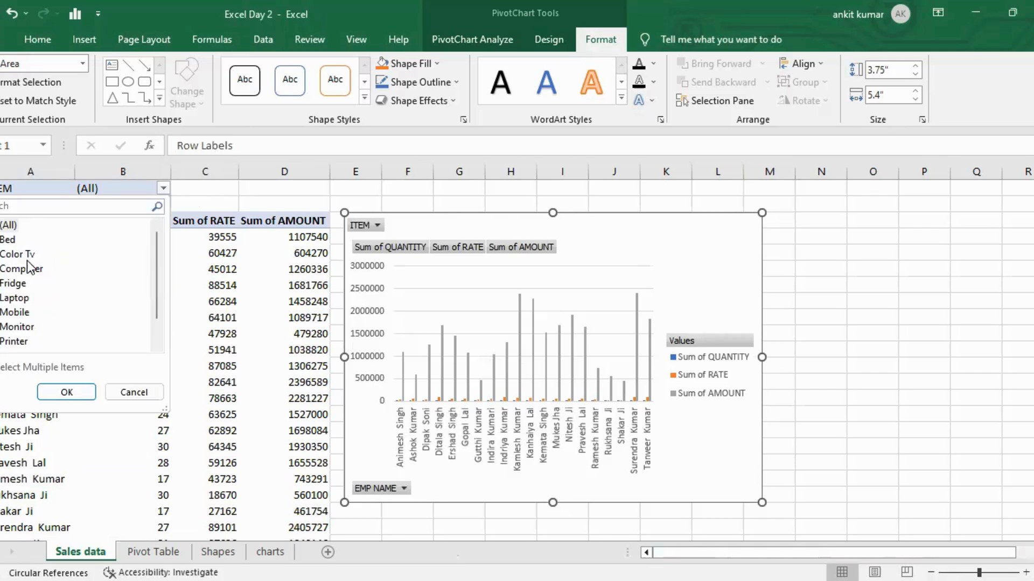
left_click(22, 256)
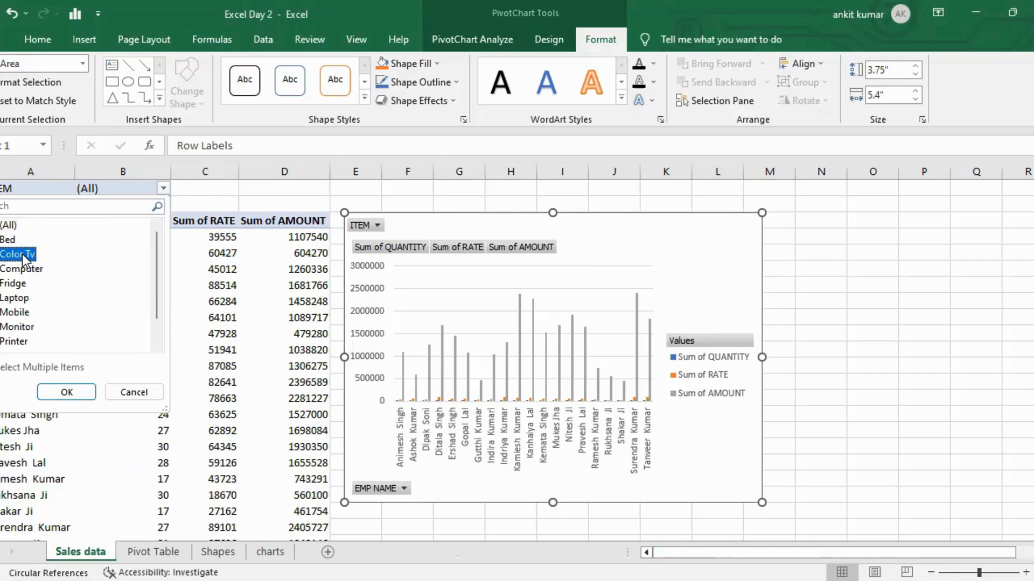
left_click(66, 393)
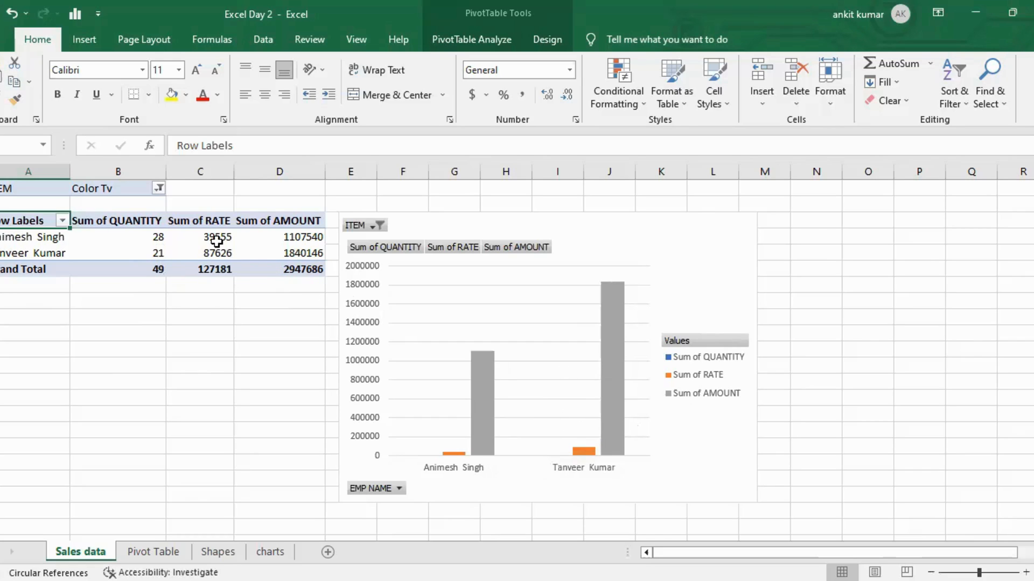
Change the ITEM filter to show only Laptop.
left_click(161, 189)
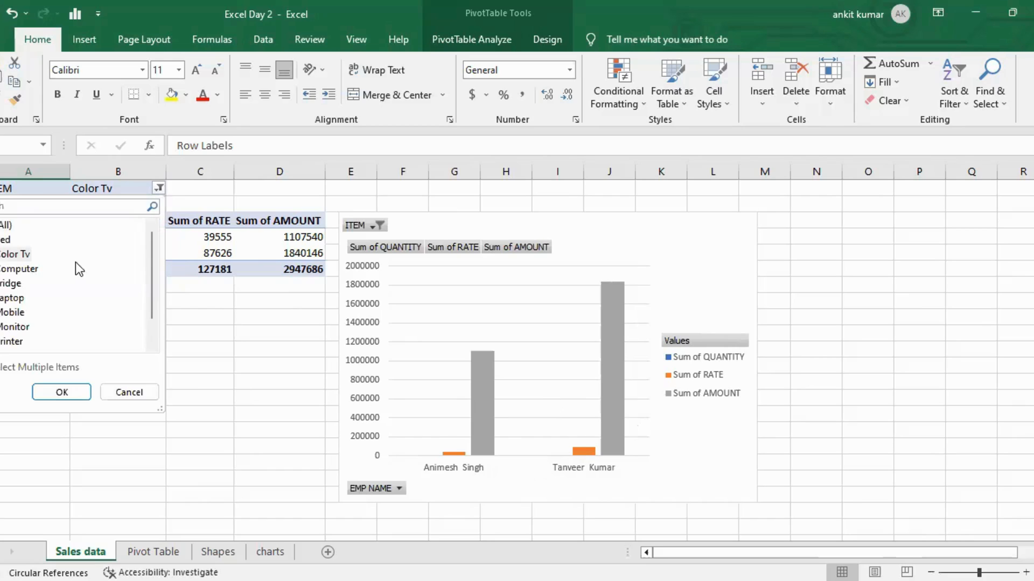
left_click(12, 299)
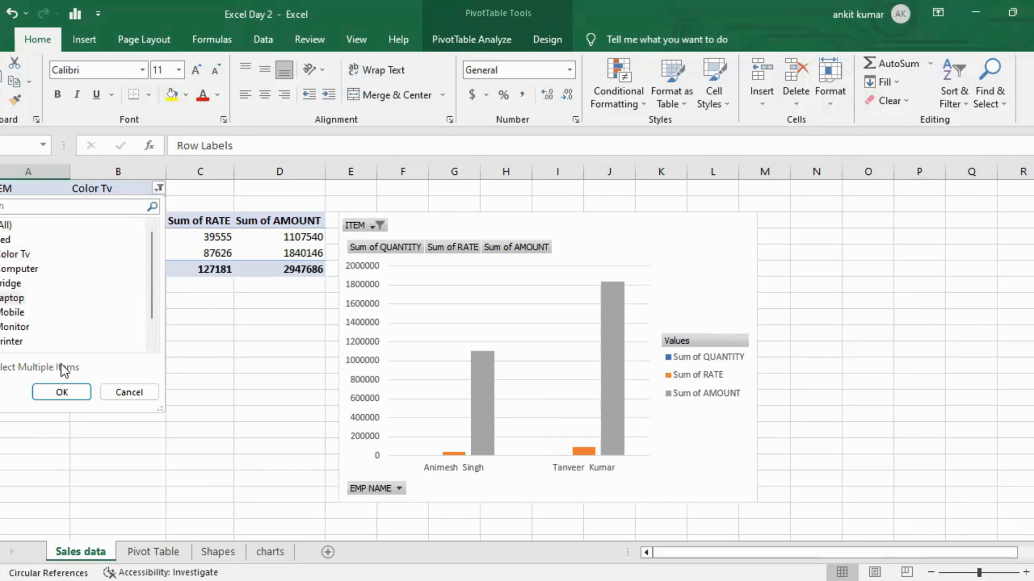
left_click(61, 393)
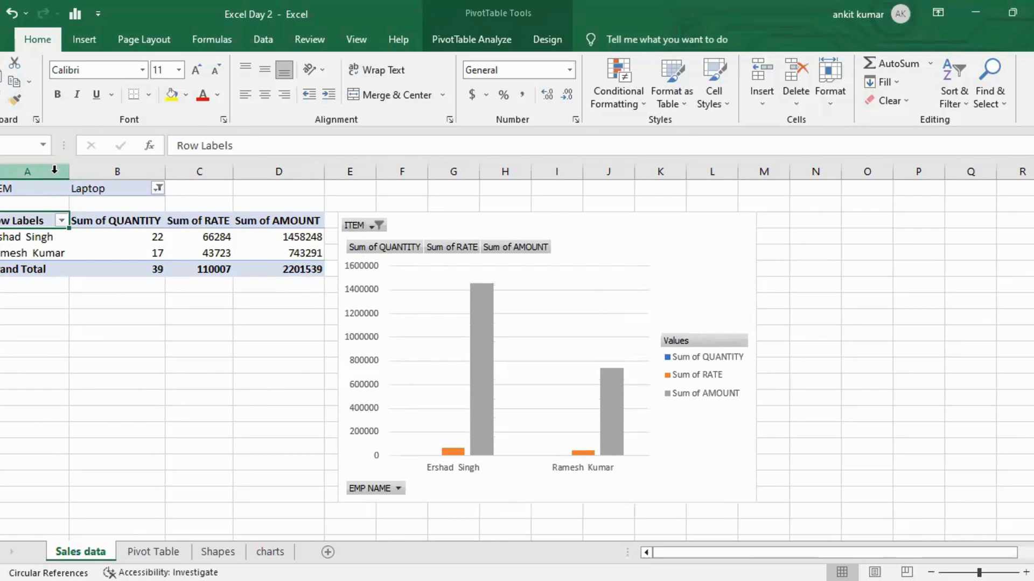
Filter the ITEM field to show both Laptop and Mobile items.
left_click(156, 188)
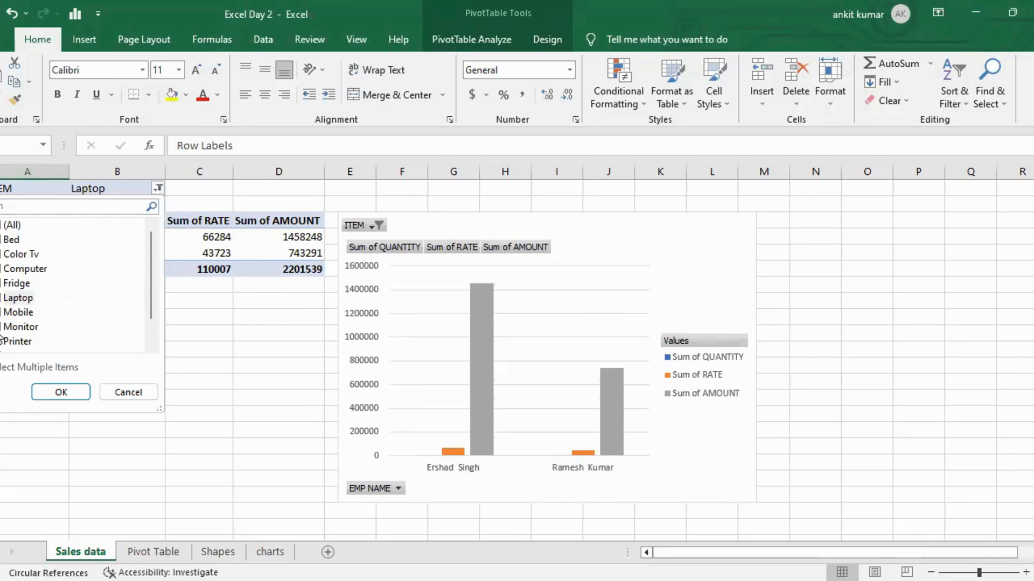
left_click(16, 313)
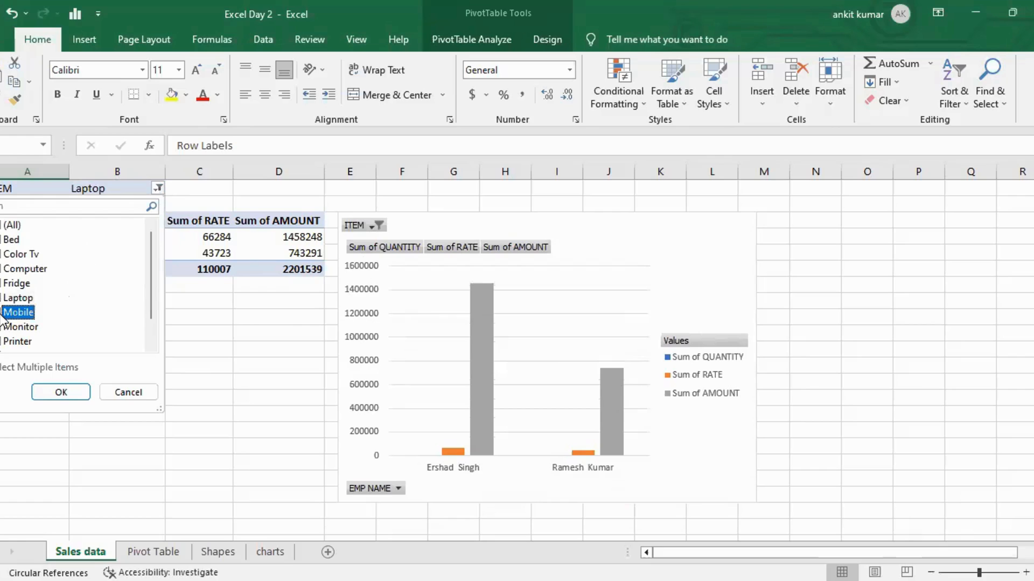
left_click(67, 392)
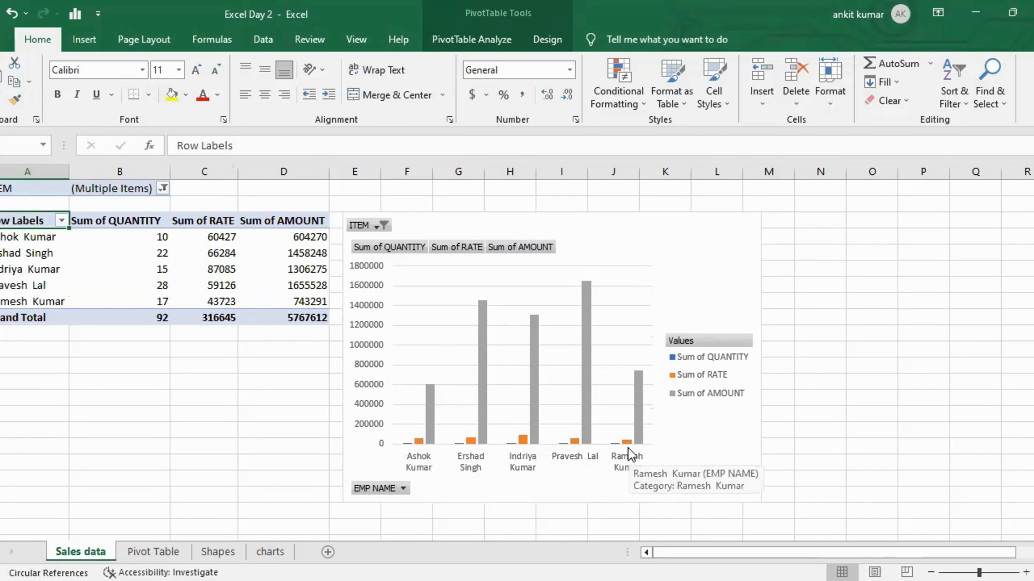
Move the PivotChart slightly higher beside the pivot table.
left_click_drag(657, 224, 667, 208)
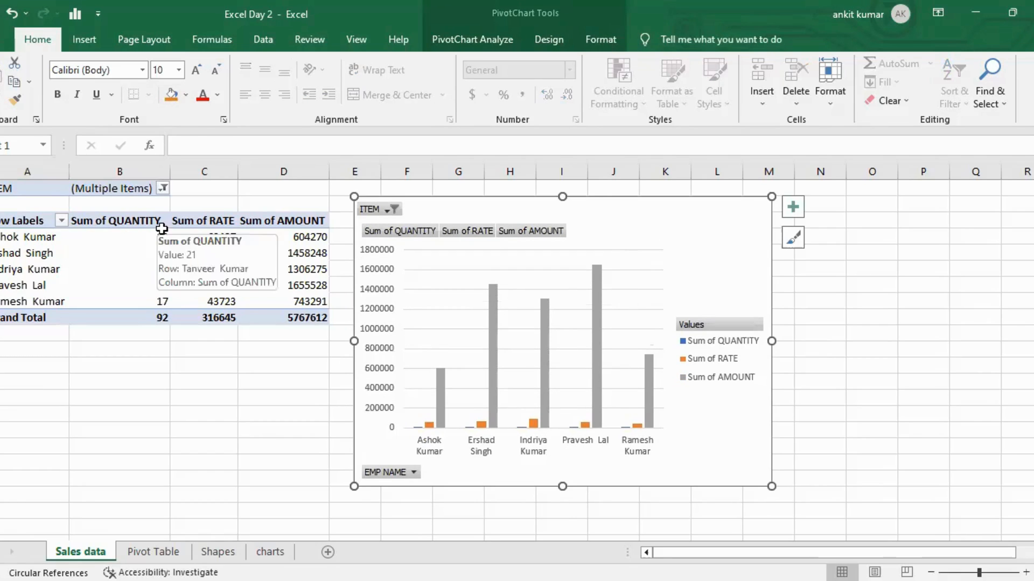
mouse_move(154, 240)
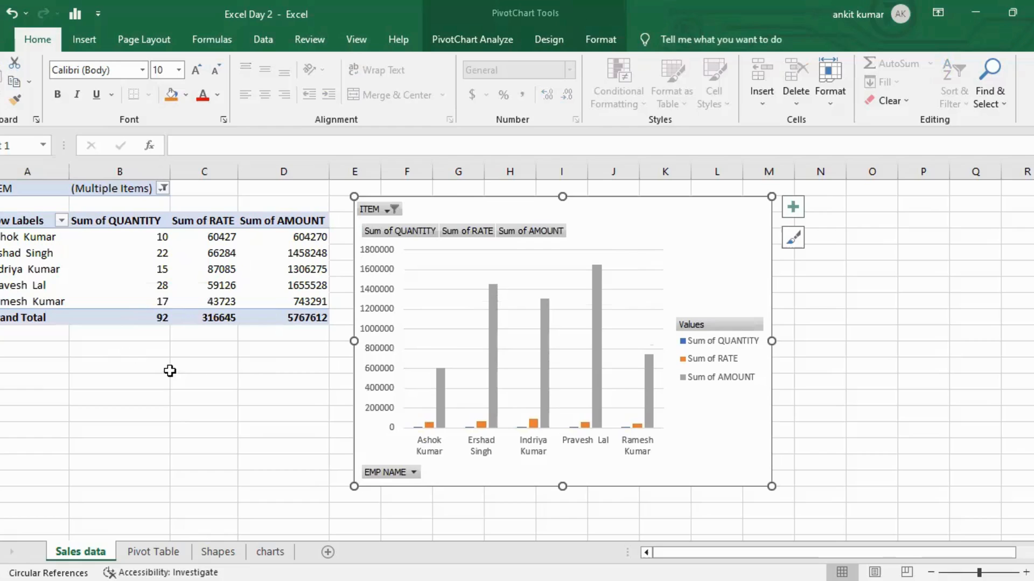
left_click_drag(540, 210, 540, 204)
Turn off multiple-item selection and reset the ITEM filter to (All).
left_click(162, 189)
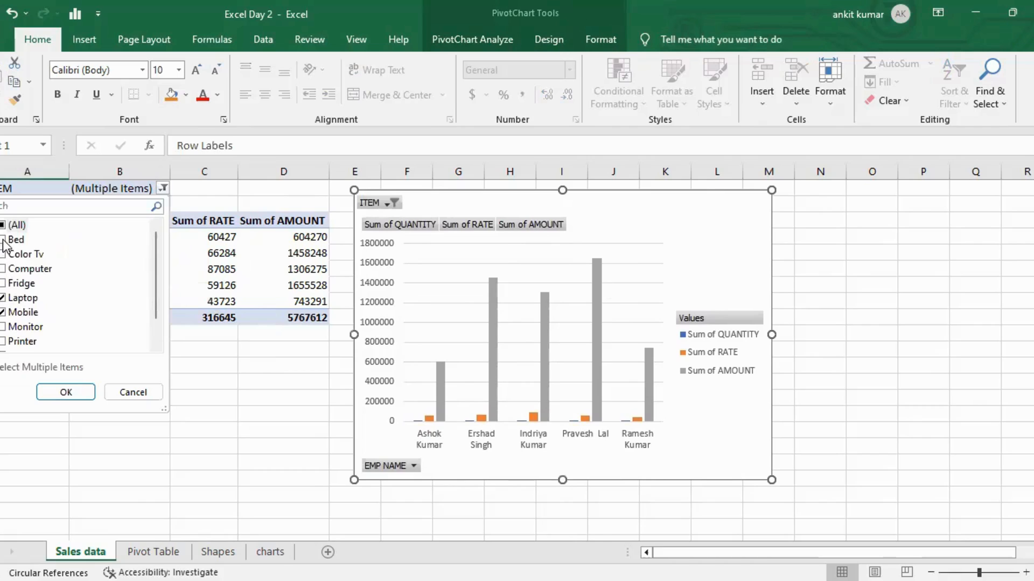
left_click(1, 367)
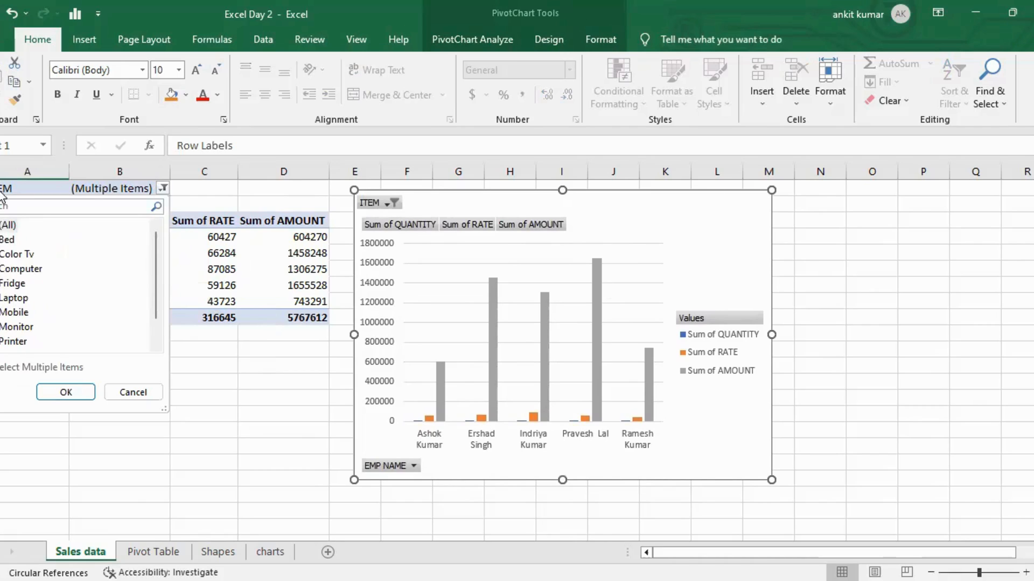
left_click(6, 226)
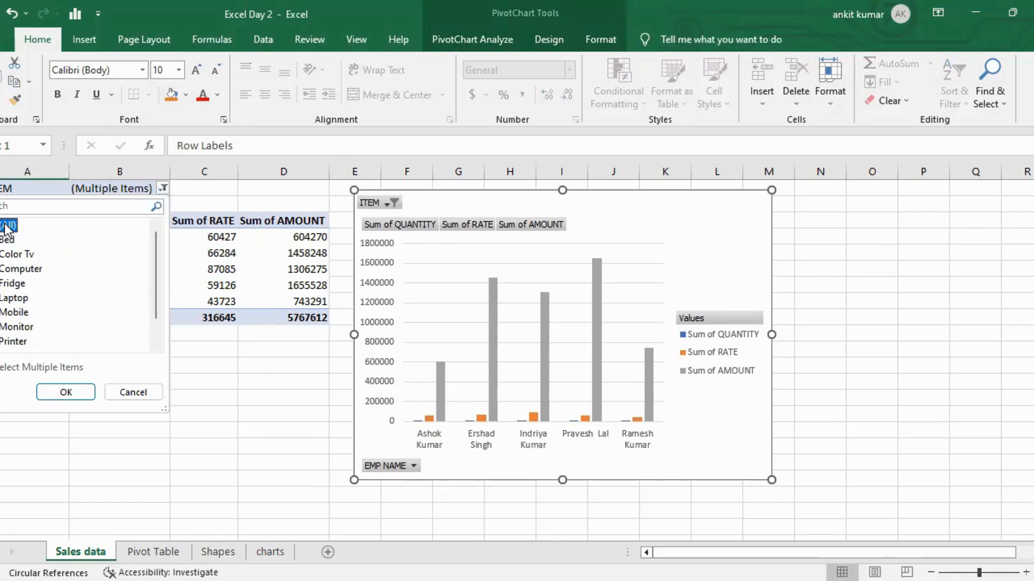
left_click(70, 393)
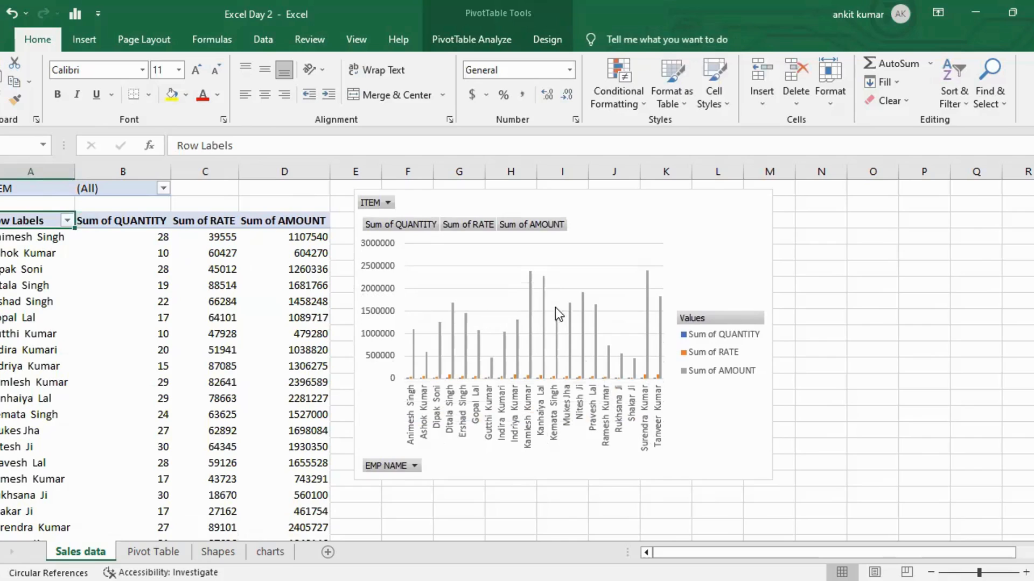
Open the Shapes sheet and examine the skewness description and the data values in column B.
left_click(910, 317)
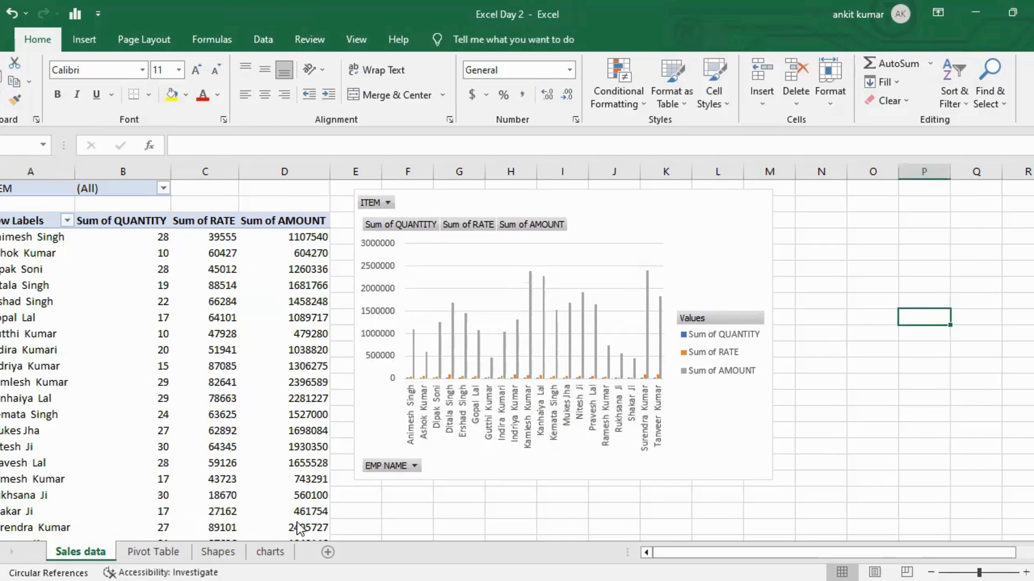
left_click(147, 552)
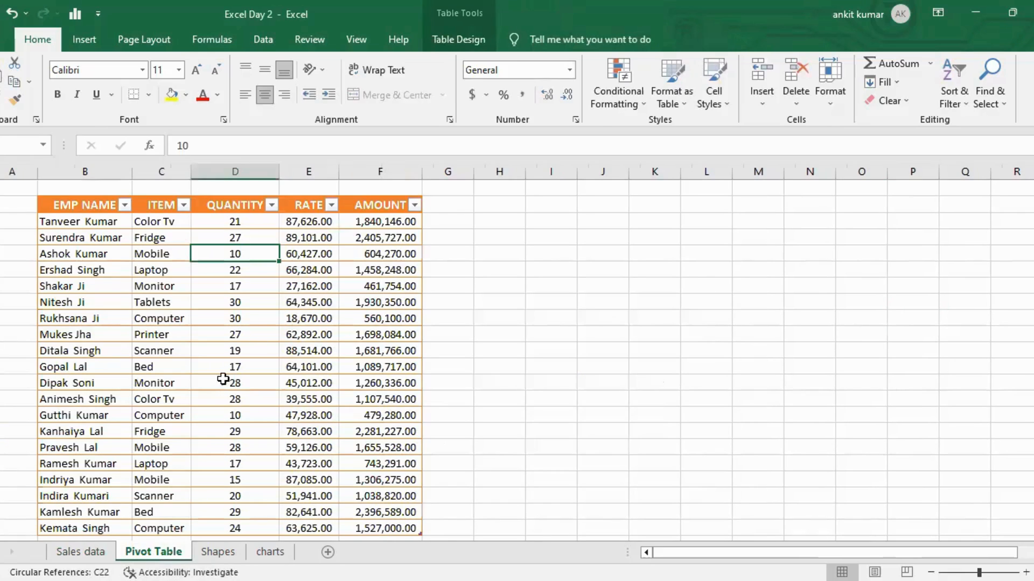
left_click(215, 552)
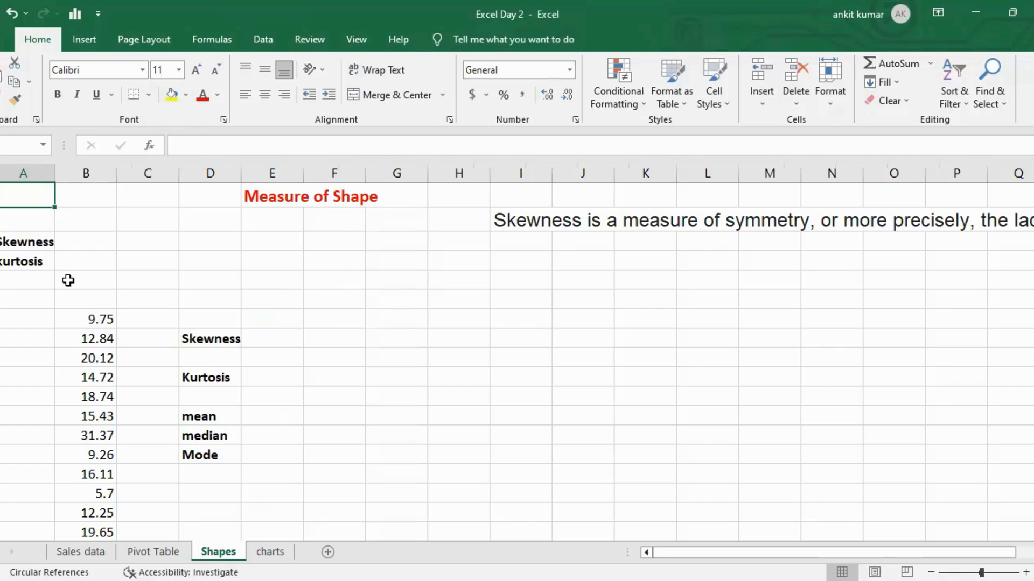
left_click(507, 222)
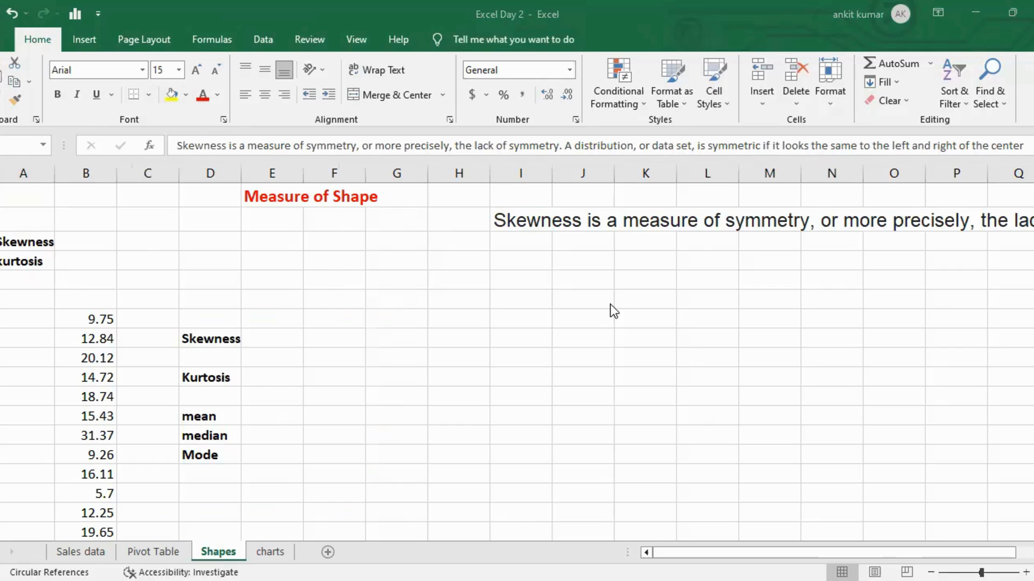
left_click(95, 321)
key("Down")
key("Down")
key("Down")
key("Down")
key("Down")
key("Down")
key("Down")
key("Down")
key("Down")
key("Down")
key("Down")
key("Down")
key("Down")
key("Down")
key("Down")
key("Down")
key("Down")
key("Down")
key("Down")
key("Down")
key("Down")
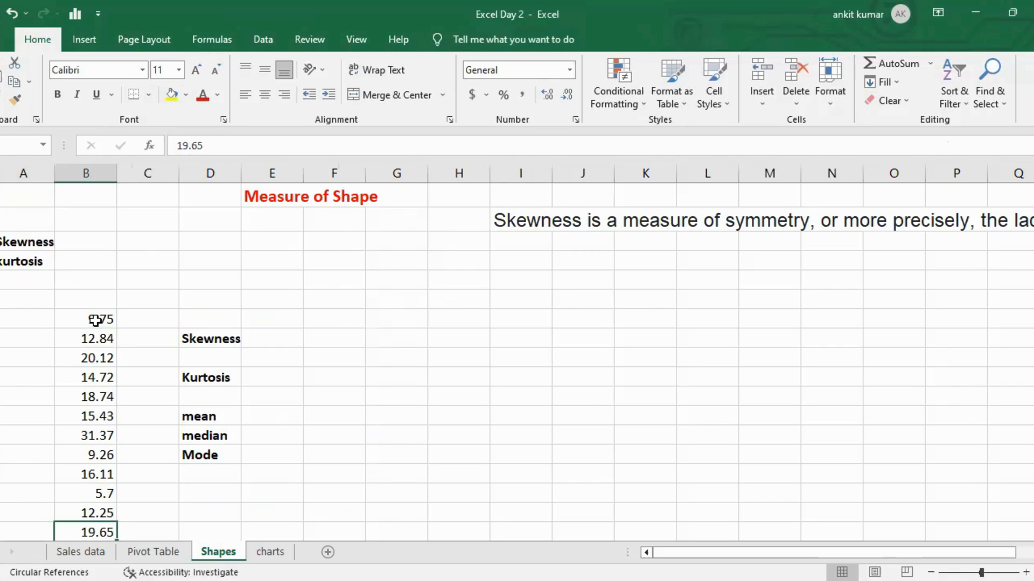
key("Down")
key("Down")
key("Down")
key("Down")
key("Down")
key("Down")
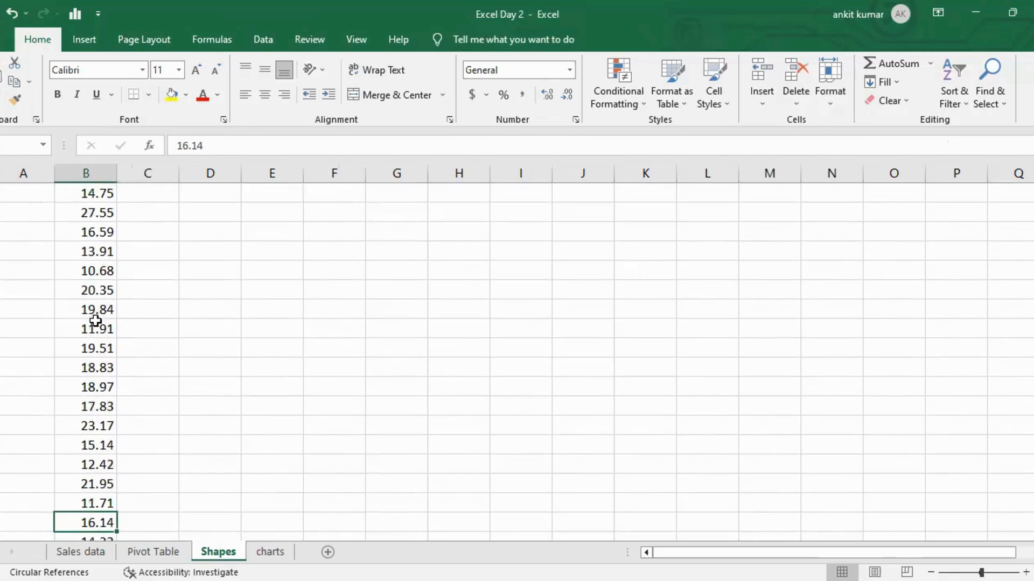
Enter =SKEW(B7:B56) in the cell beside Skewness to compute the data's skewness.
key("Down")
key("Down")
key("Down")
key("Down")
key("Down")
key("Down")
key("Down")
key("Down")
key("Down")
key("ctrl+Up")
key("ctrl+Up")
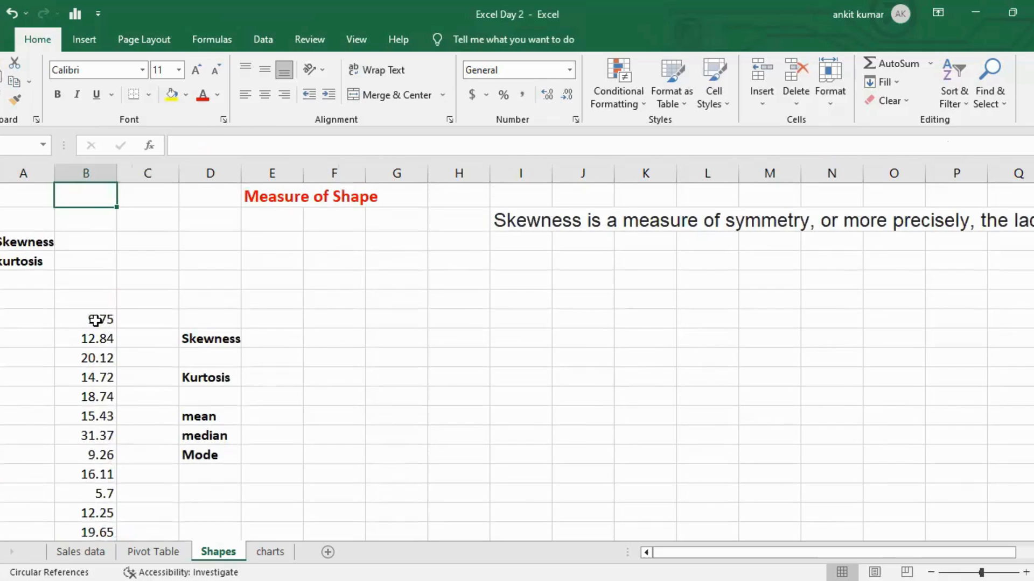
key("Right")
key("Right")
key("Down")
key("Down")
key("Down")
key("Down")
key("Down")
key("Down")
key("Down")
key("Right")
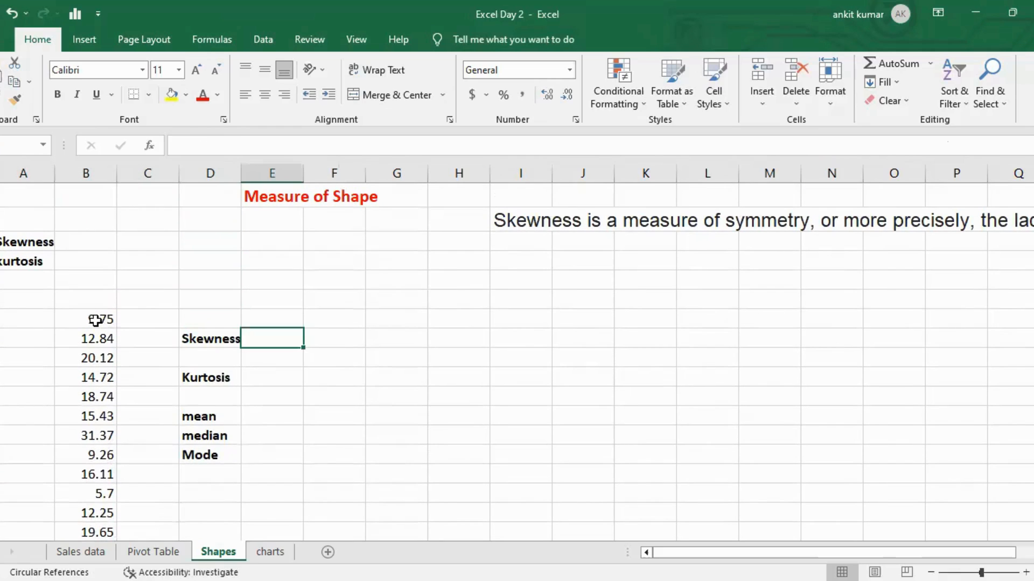
type("=skew")
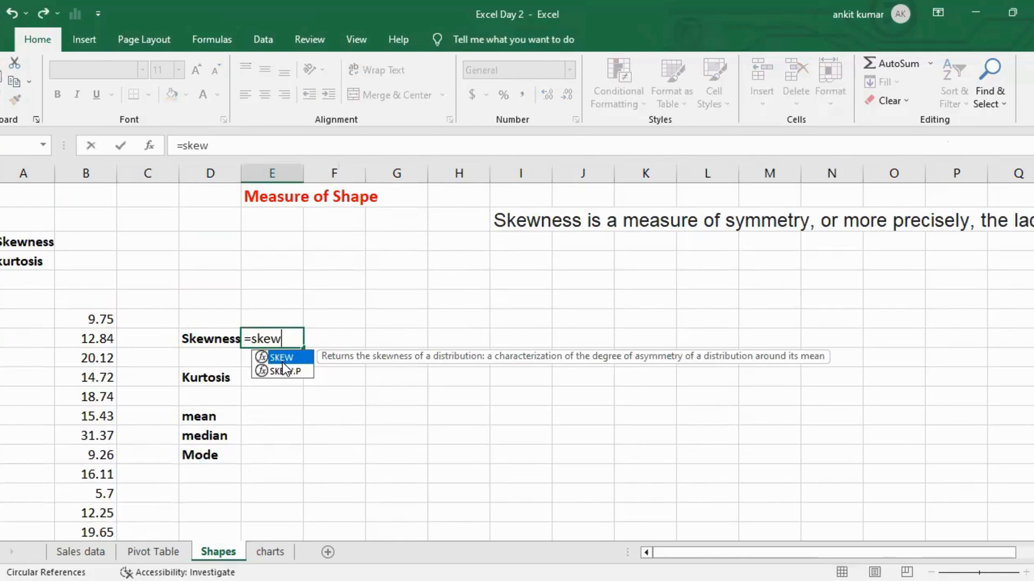
key("Tab")
key("Left")
key("Left")
key("Left")
key("Up")
key("ctrl+shift+Down")
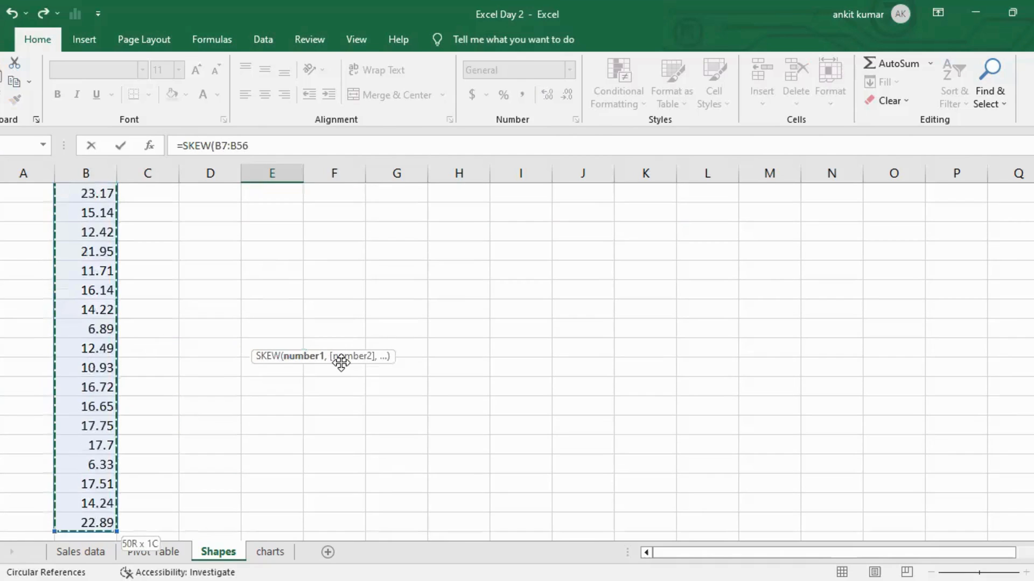
key("Return")
Enter =KURT(B7:B56) in the cell beside Kurtosis.
key("Up")
key("Up")
key("Up")
key("Up")
key("Up")
key("Up")
key("Down")
key("Down")
key("Down")
key("Down")
key("Down")
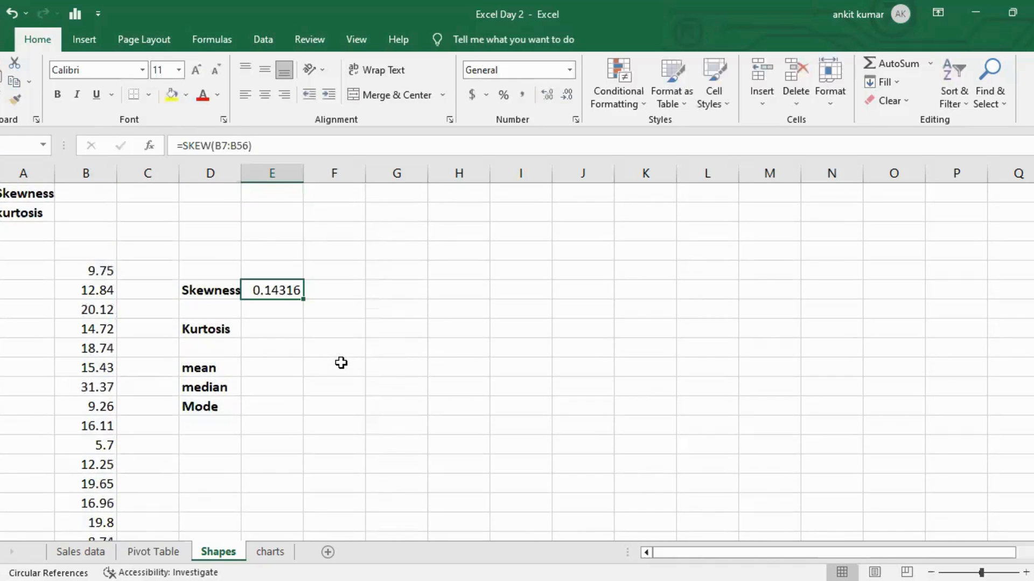
key("Down")
key("Down")
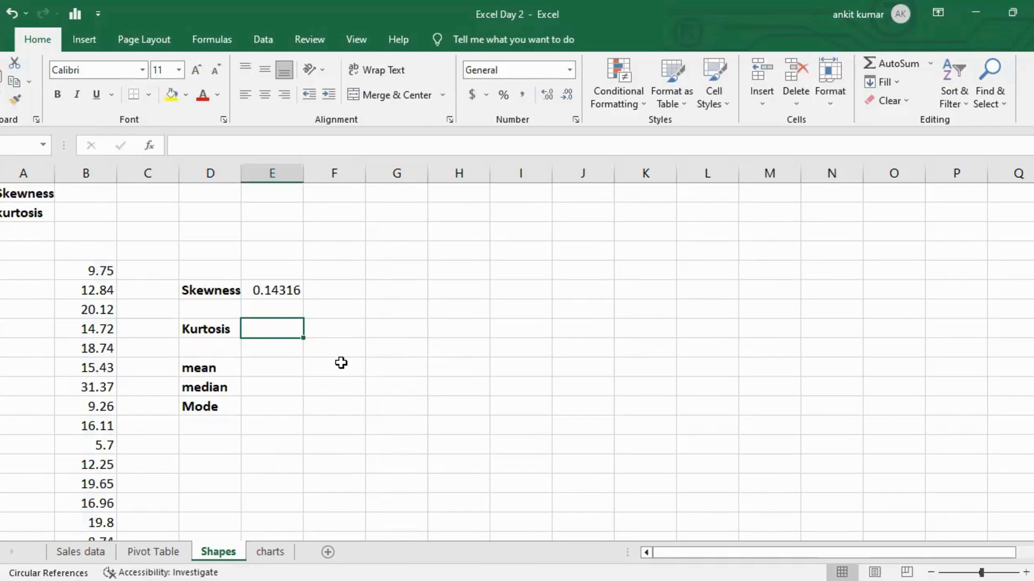
type("=ku")
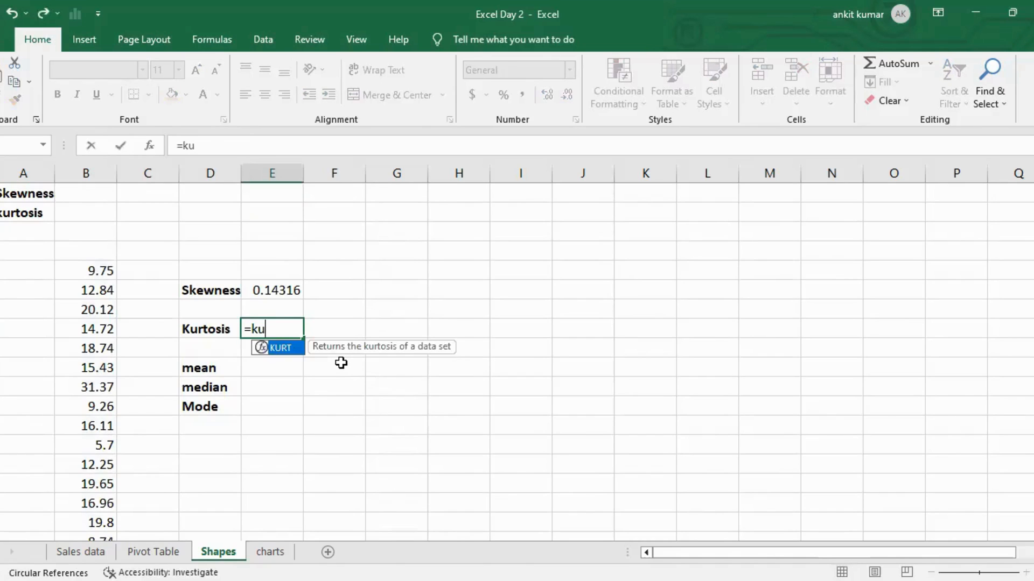
key("Tab")
key("Left")
key("Left")
key("ctrl+Up")
key("ctrl+shift+Down")
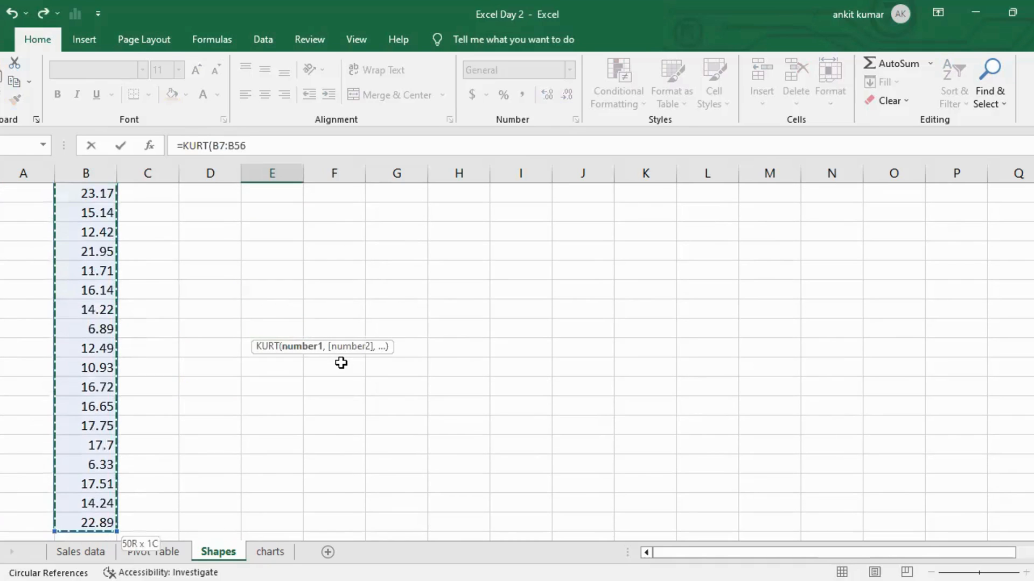
type(")")
key("Return")
Enter =AVERAGE(B7:B56) in the cell beside mean.
key("ctrl+Up")
key("ctrl+Up")
key("ctrl+Up")
key("ctrl+Down")
key("Down")
key("Down")
key("Down")
key("Down")
type("=a")
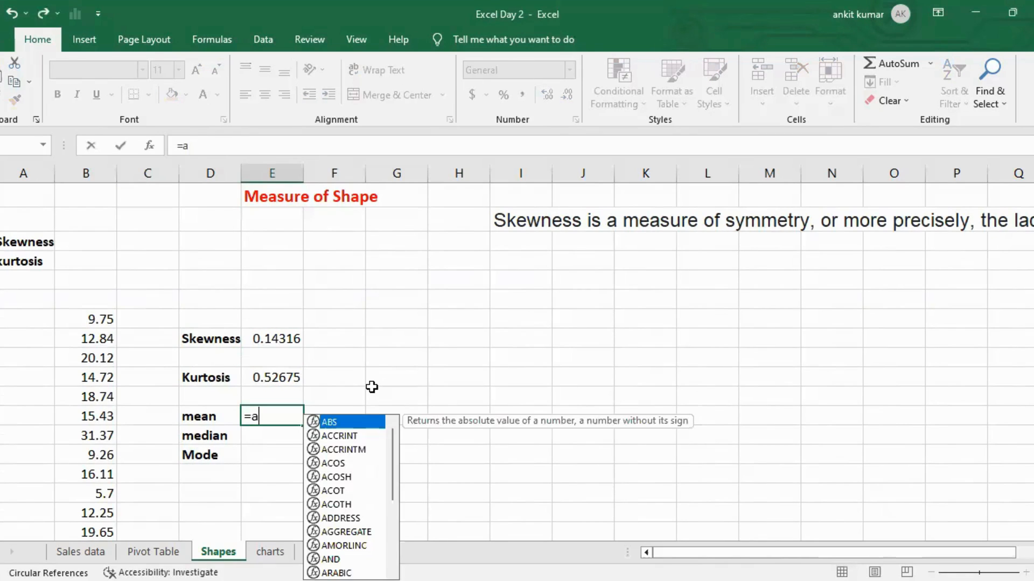
type("ver")
key("Tab")
key("Left")
key("Left")
key("Left")
key("Right")
key("Right")
key("Right")
key("Left")
key("Left")
key("Left")
key("ctrl+Up")
key("ctrl+shift+Down")
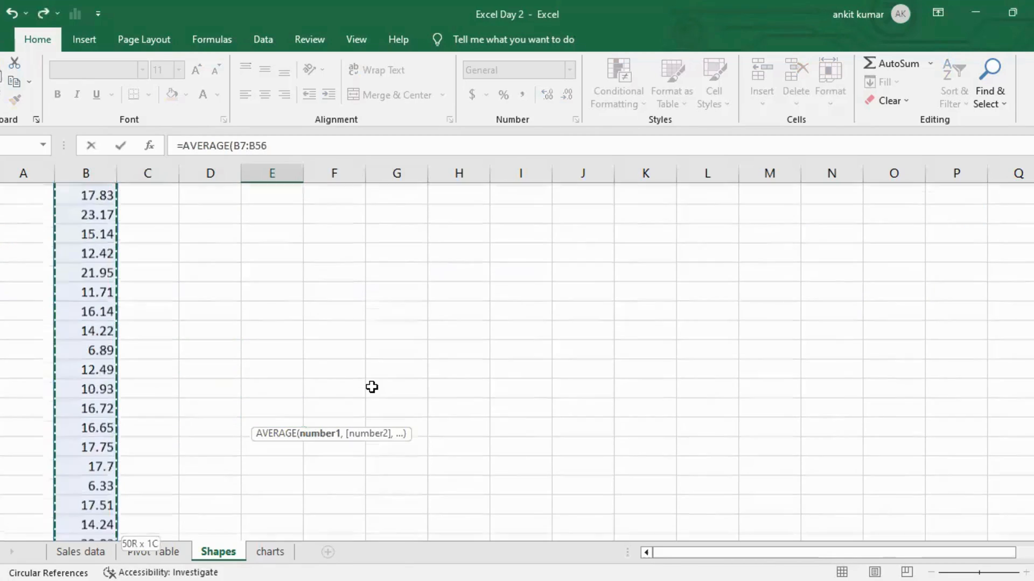
key("Return")
scroll(372, 387, "up", 4)
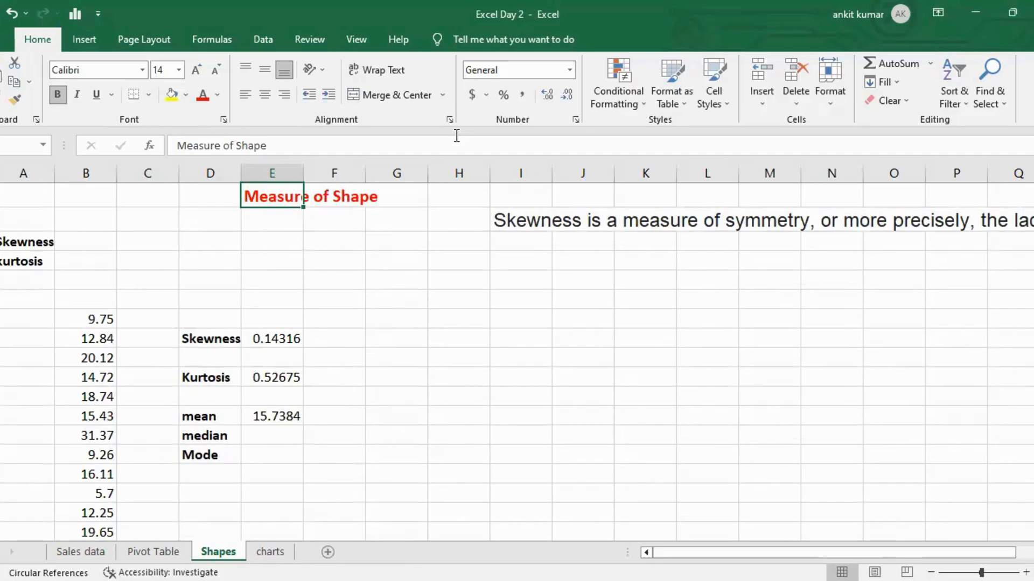
Enter =MEDIAN(B7:B56) in the cell beside median.
key("alt+Tab")
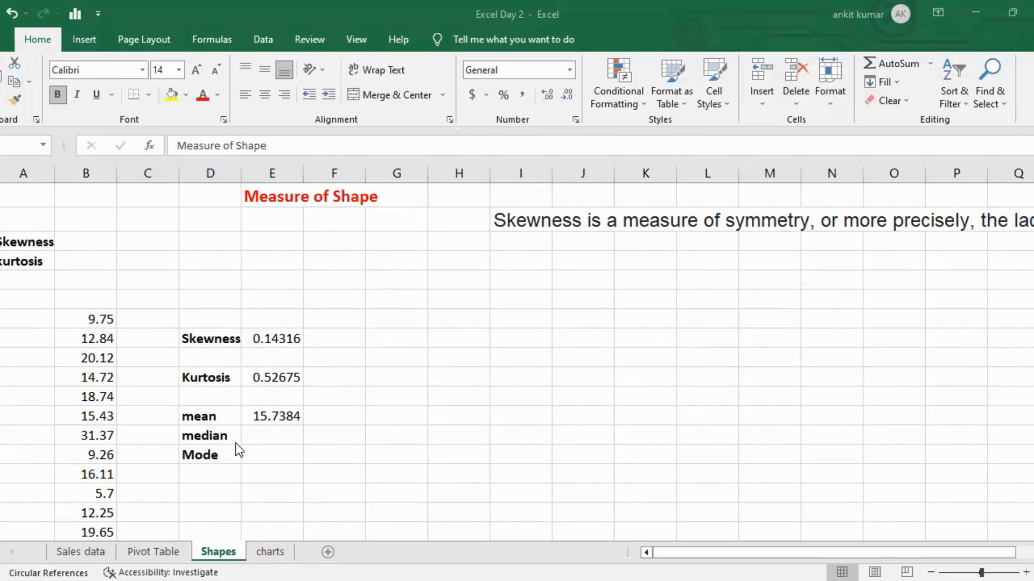
left_click(257, 435)
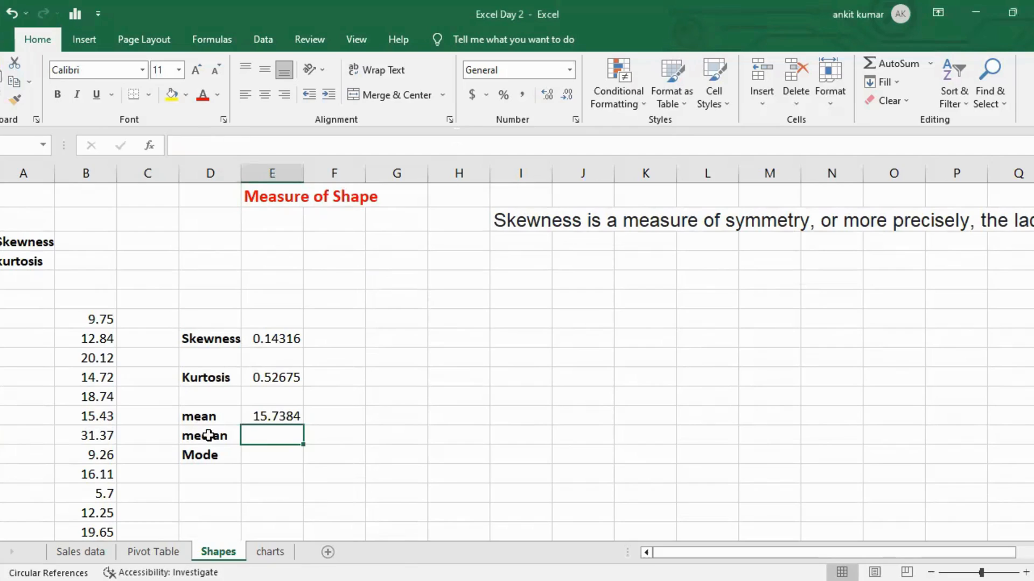
left_click(261, 416)
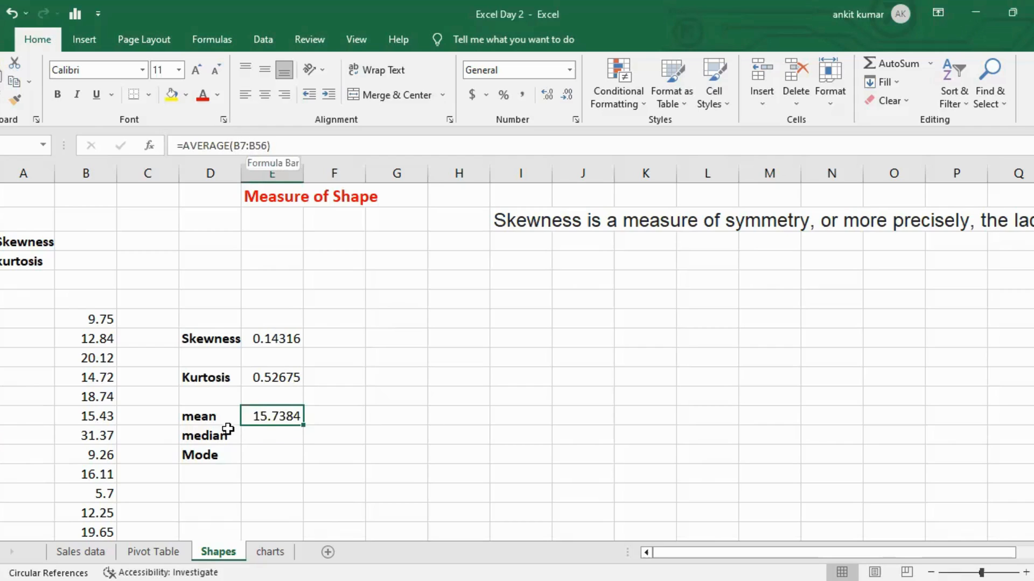
left_click(254, 439)
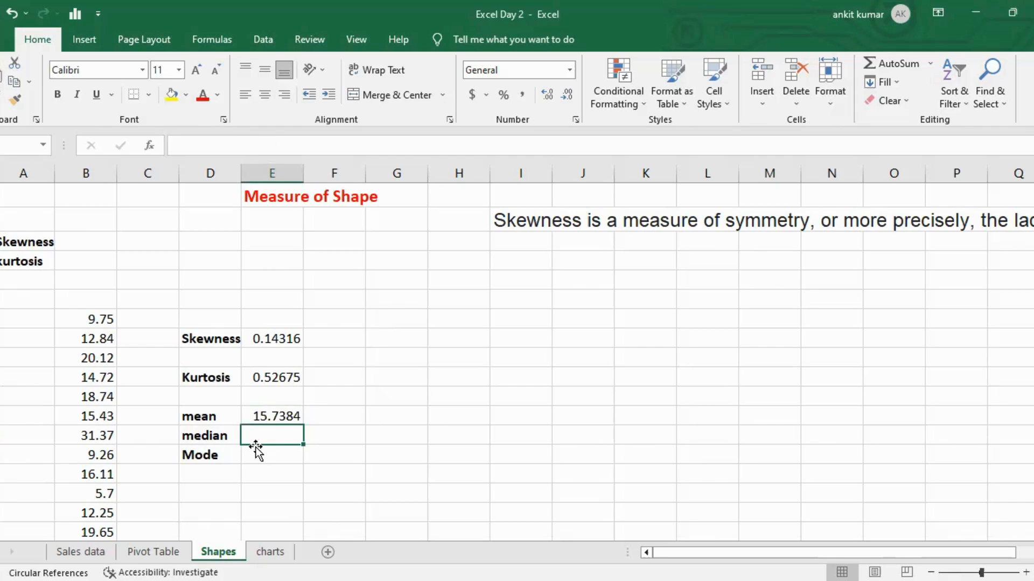
type("=med")
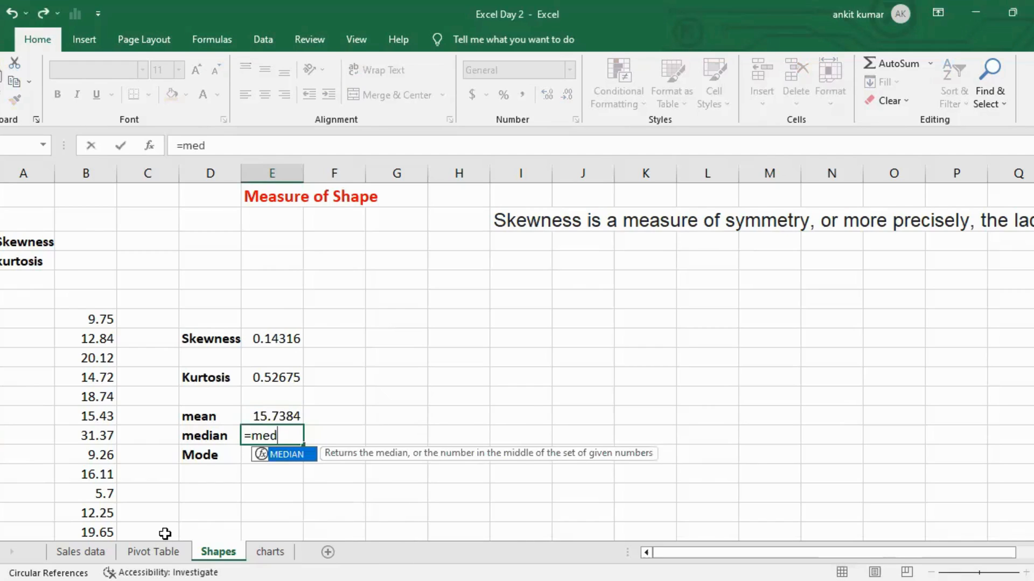
key("Tab")
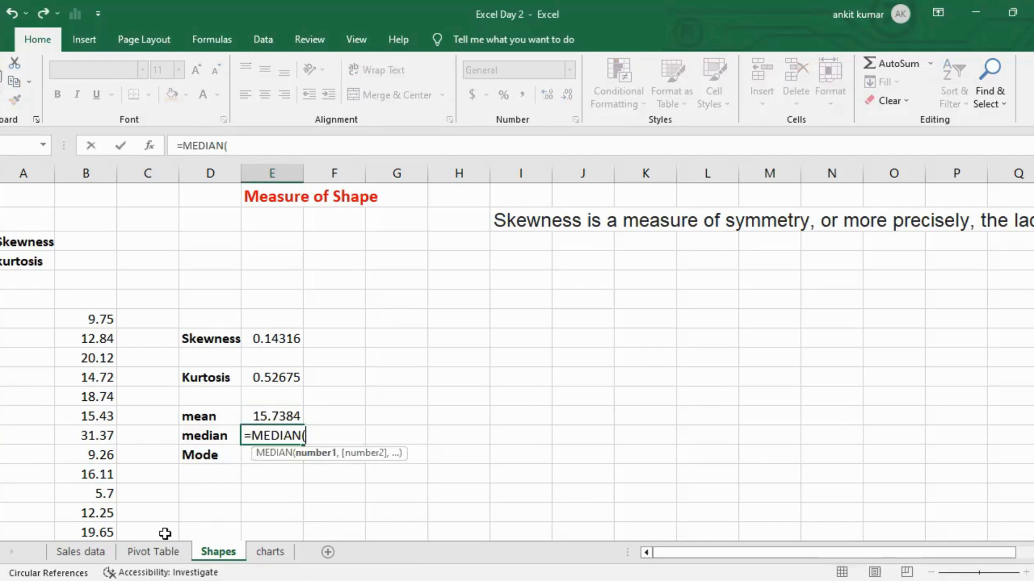
key("Left")
key("Left")
key("Left")
key("Up")
key("Up")
key("Up")
key("Up")
key("Up")
key("Up")
key("ctrl+shift+Down")
key("Return")
key("Up")
key("Up")
key("Up")
key("Up")
key("Up")
key("Up")
key("Up")
key("Up")
key("Up")
key("Up")
key("Up")
key("Up")
key("Up")
key("Down")
key("Down")
key("Down")
key("Down")
key("Down")
key("Down")
key("Down")
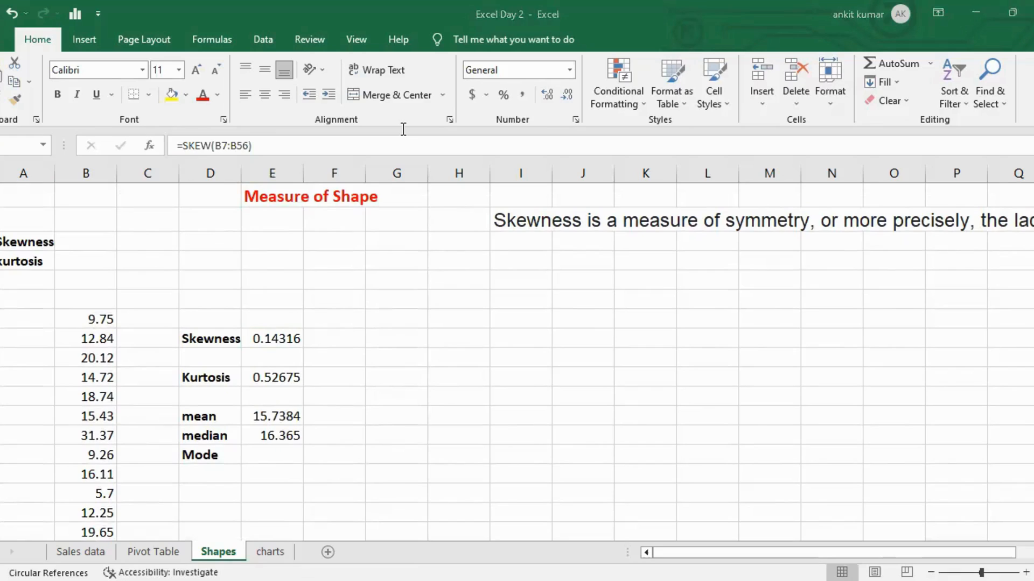
Try entering =MODE(B7:B56) in the cell beside Mode.
left_click(271, 449)
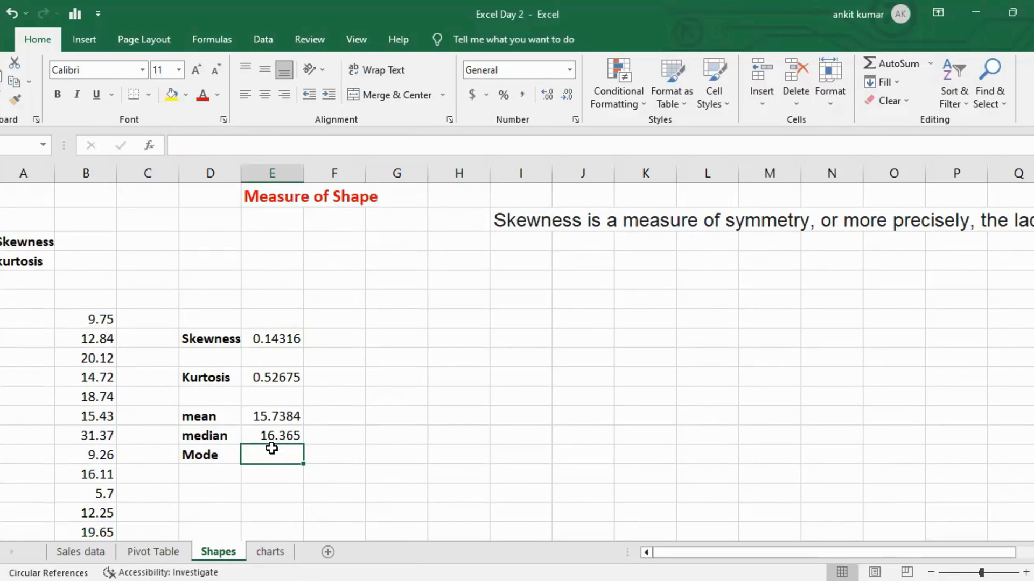
type("=m")
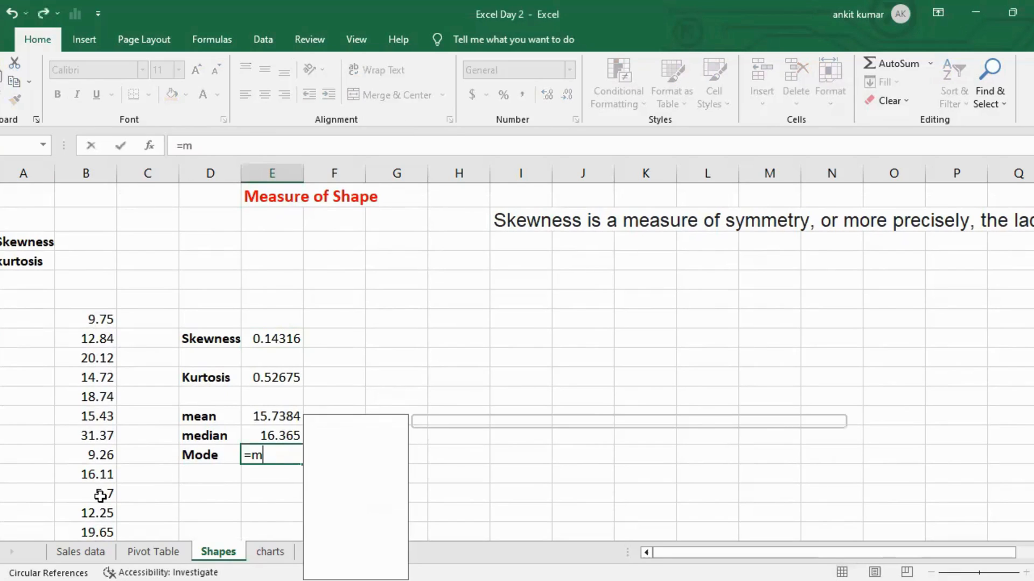
type("ode")
key("Down")
key("Down")
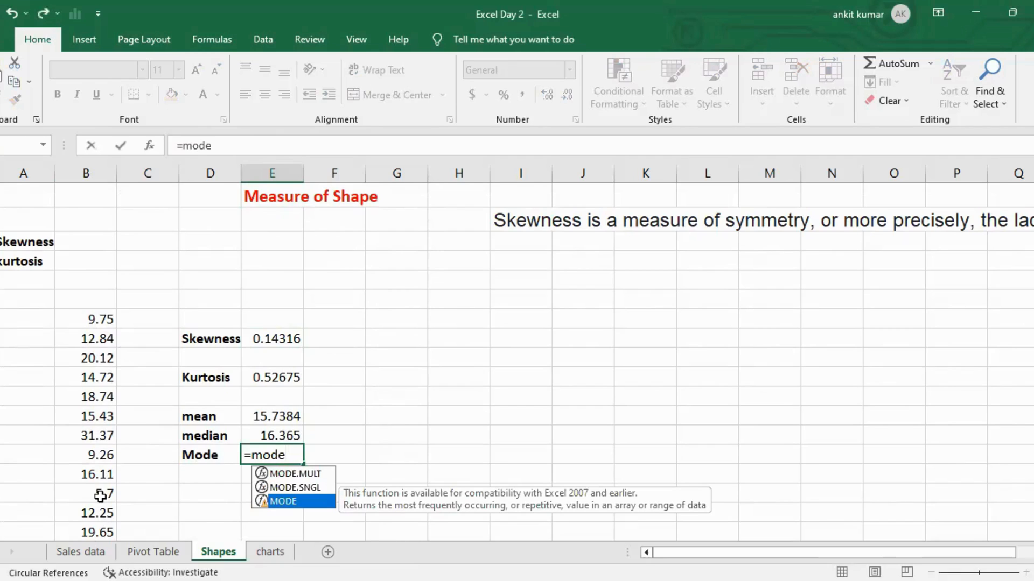
key("Up")
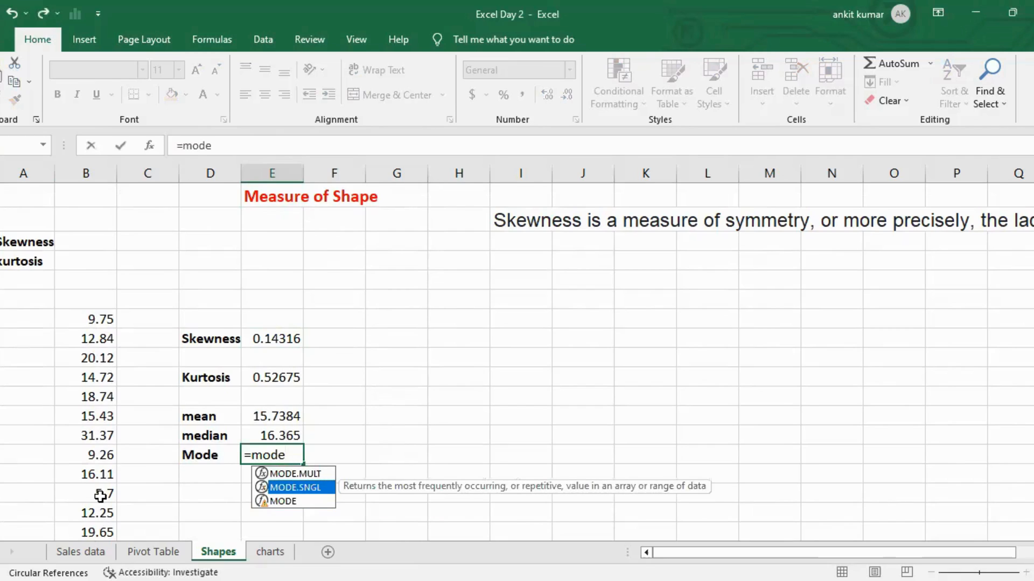
key("Down")
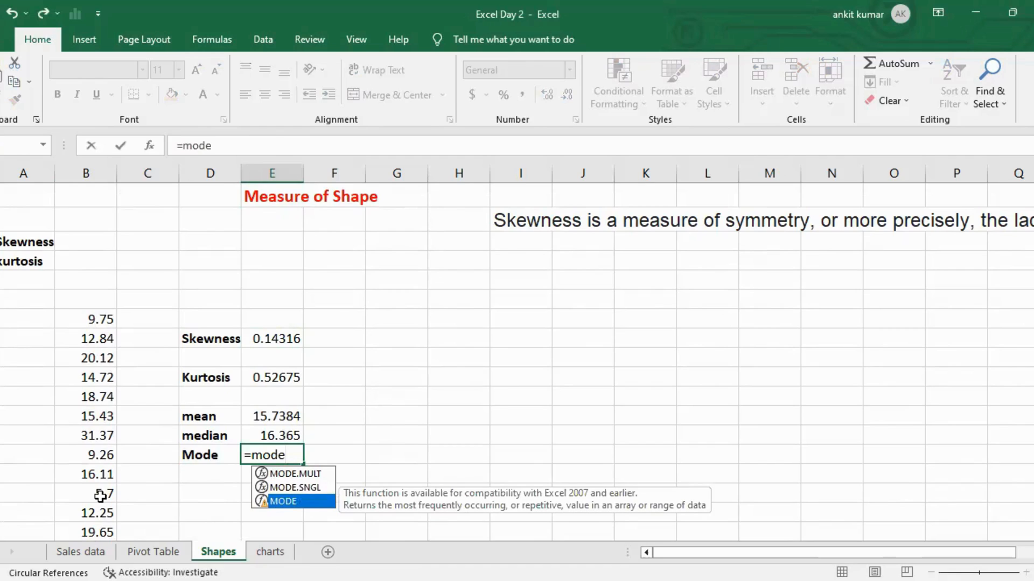
key("Tab")
key("Left")
key("Left")
key("Left")
key("Up")
key("Up")
key("Up")
key("Up")
key("Up")
key("Up")
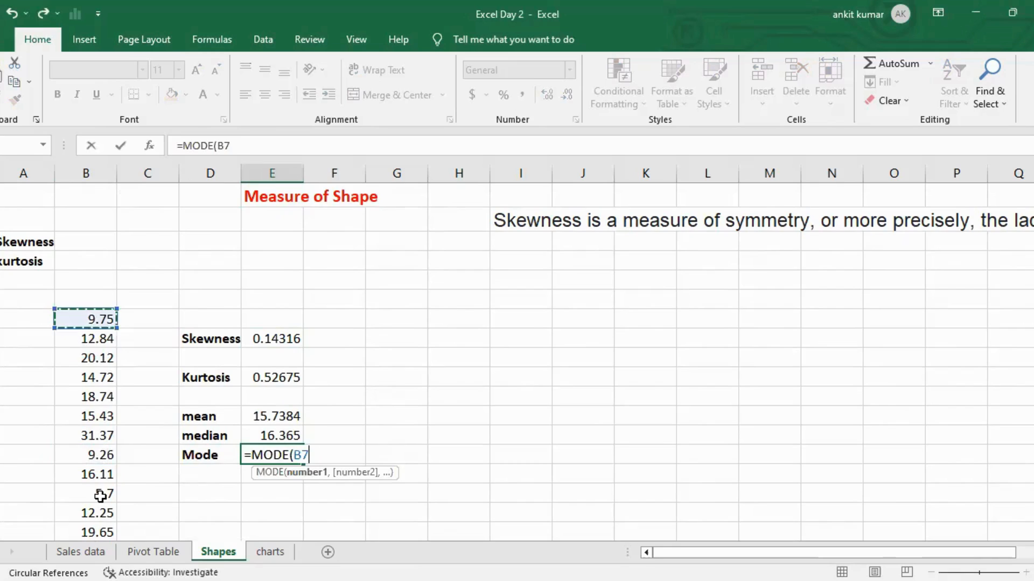
key("ctrl+shift+Down")
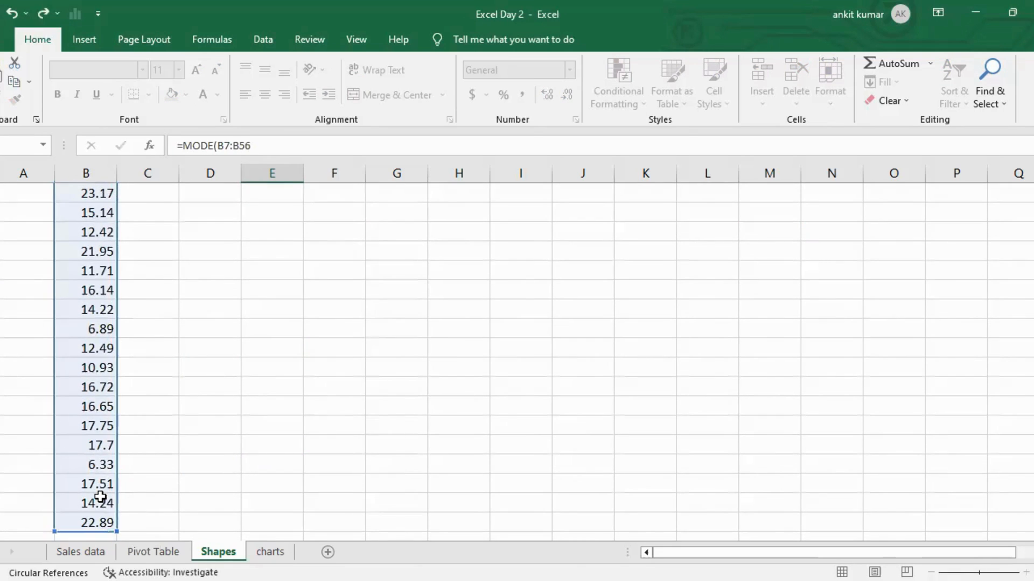
key("Return")
key("Up")
key("Up")
key("Up")
key("Up")
key("Up")
key("Up")
key("Up")
key("Up")
key("Up")
key("Up")
key("Up")
key("Up")
key("Down")
key("Down")
key("Down")
key("Down")
key("Down")
key("Down")
key("Down")
key("Down")
key("Down")
key("Down")
key("Down")
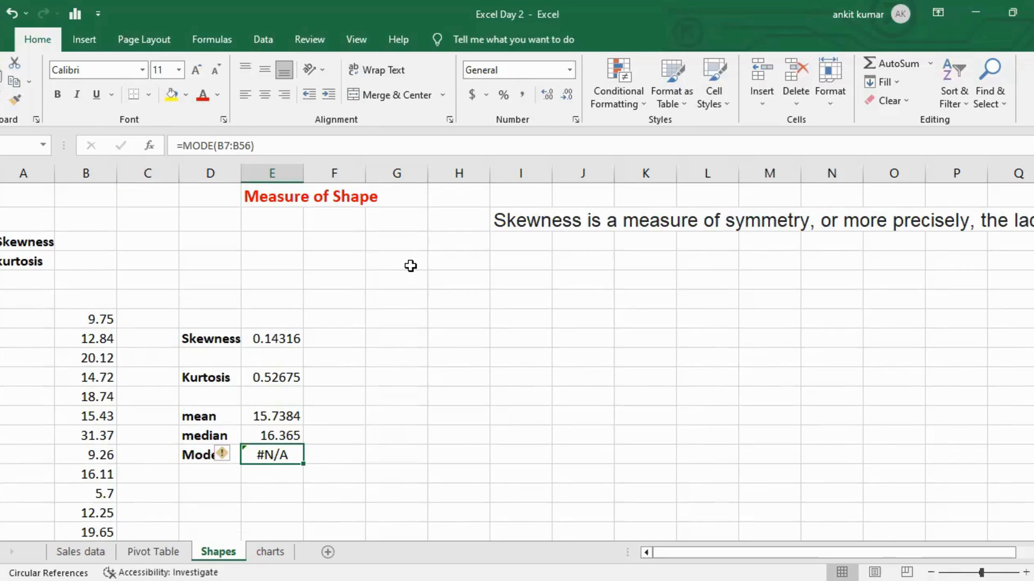
Enter the sample values 5, 6, 7, 8, 8, 9 and 0 down column G beside the statistics.
left_click(400, 341)
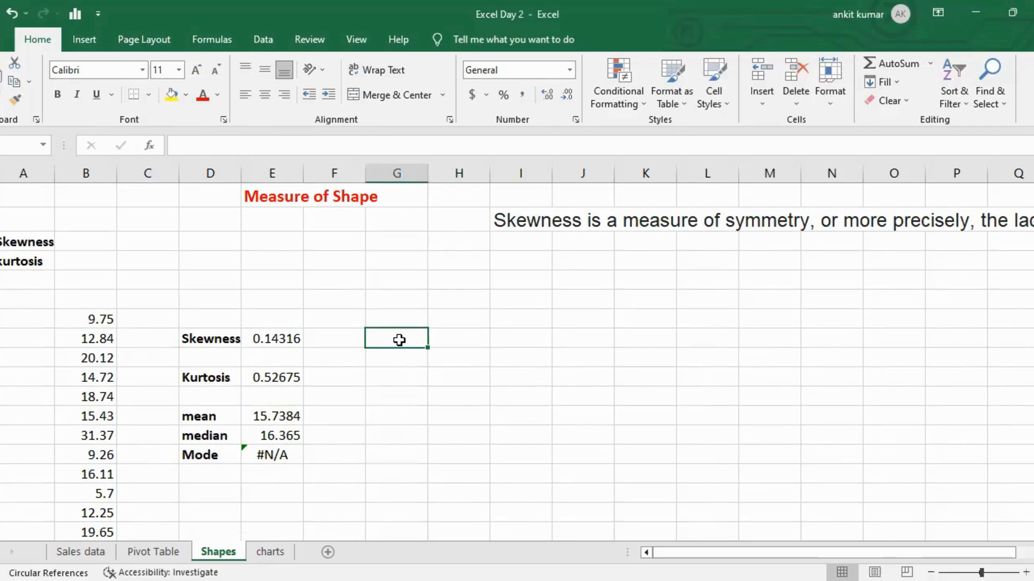
type("5 6 7 8 8 9")
key("Return")
type("0")
key("Return")
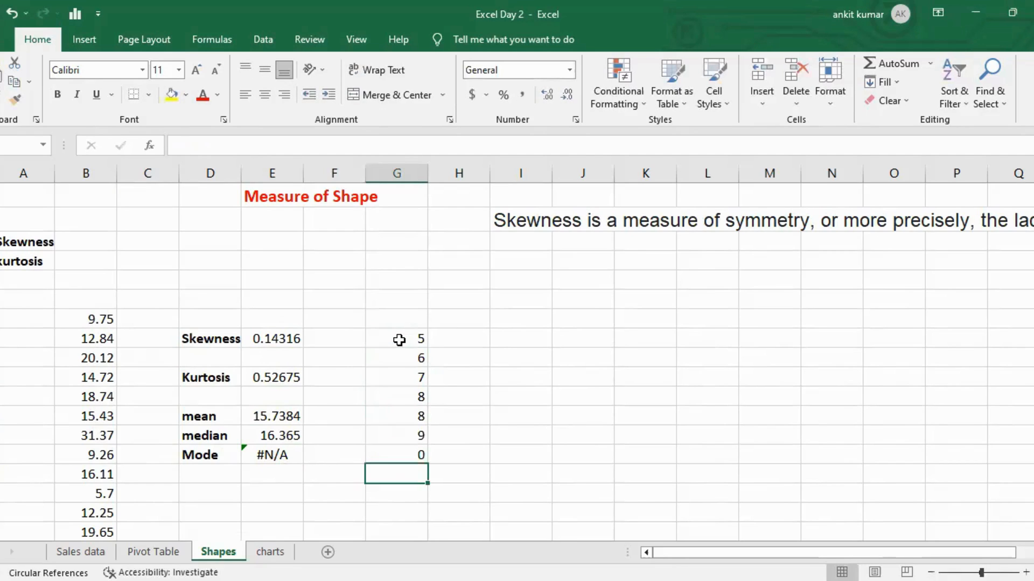
Replace the Mode formula with =MODE(G8:G14) to use the sample values in column G.
key("ctrl+Home")
key("Right")
key("Right")
key("Right")
key("Down")
key("Down")
key("Down")
key("Down")
key("Down")
key("Down")
key("Down")
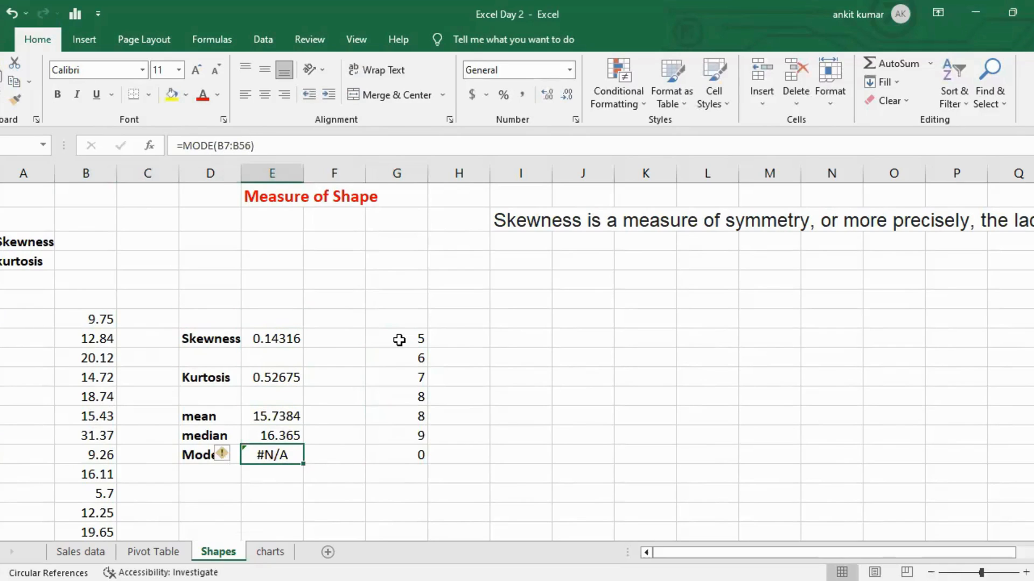
type("=")
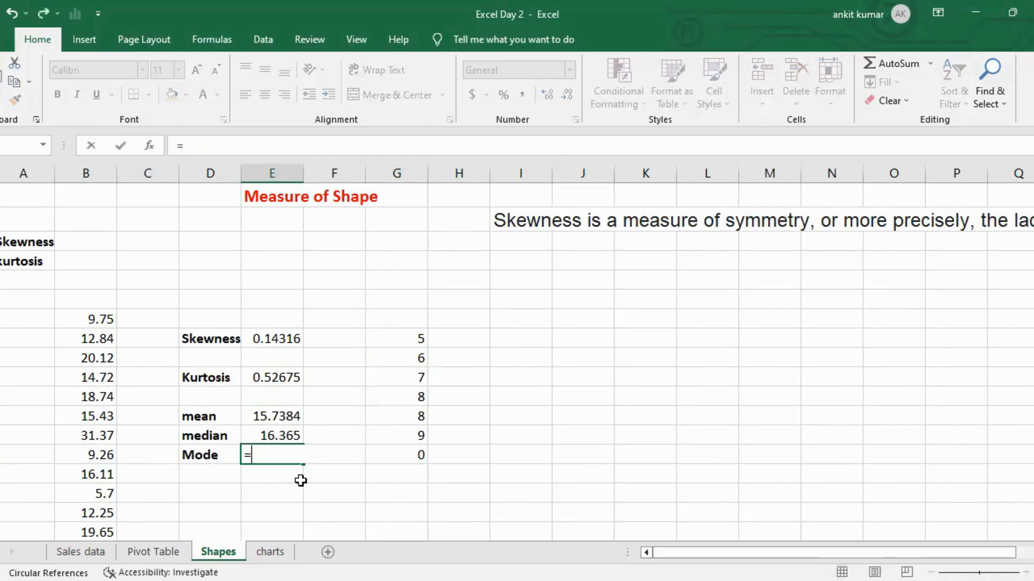
type("m")
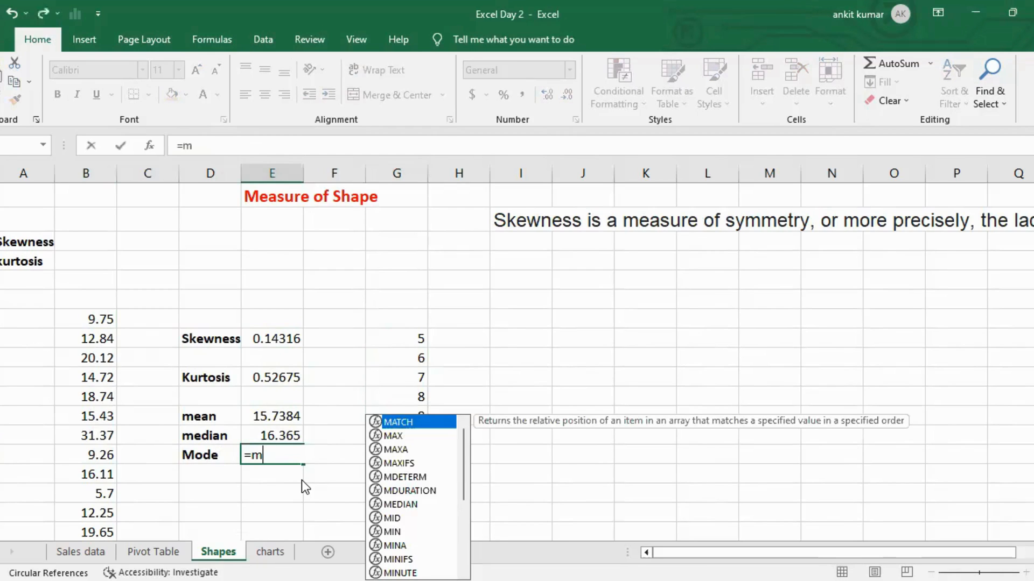
type("ode(")
key("Right")
key("Right")
key("ctrl+Up")
key("ctrl+shift+Down")
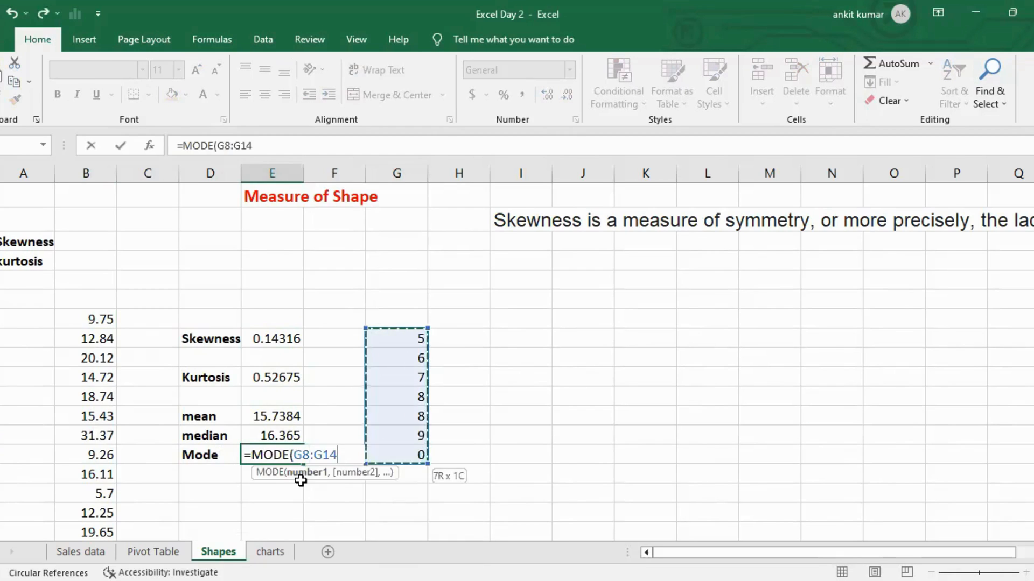
key("Return")
key("Up")
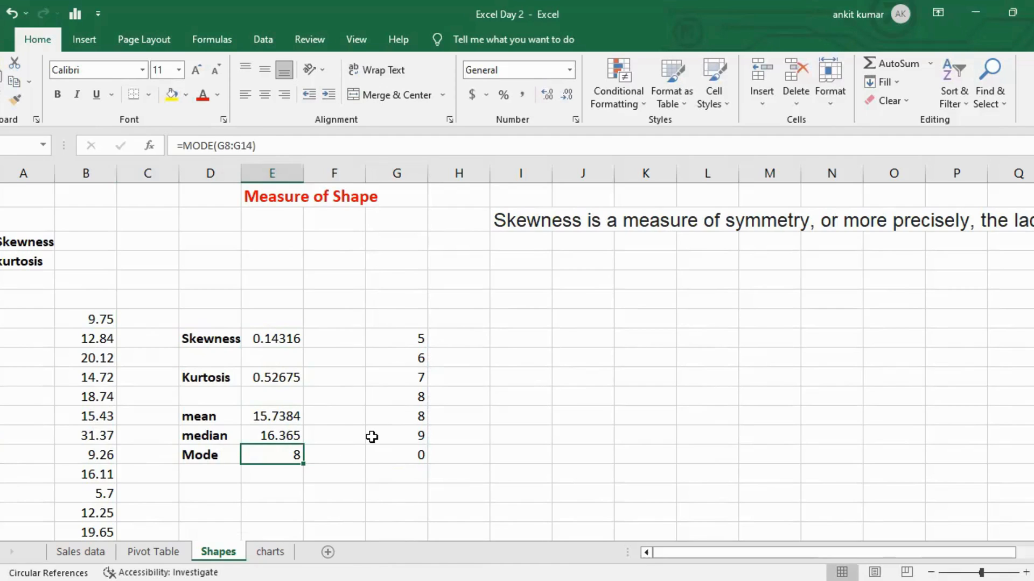
Open the charts sheet and examine the list of chart types in column A.
left_click(267, 553)
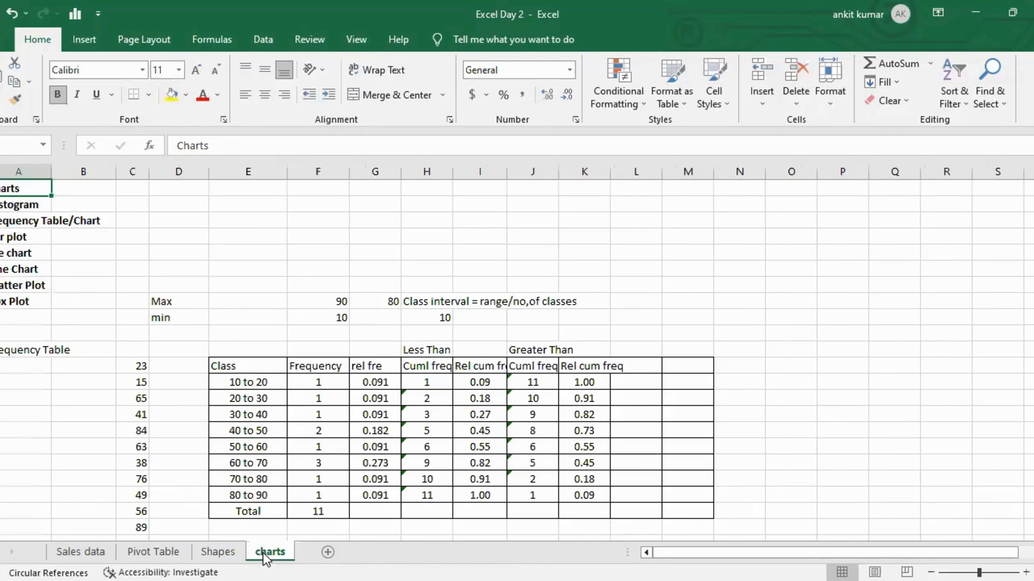
left_click(102, 237)
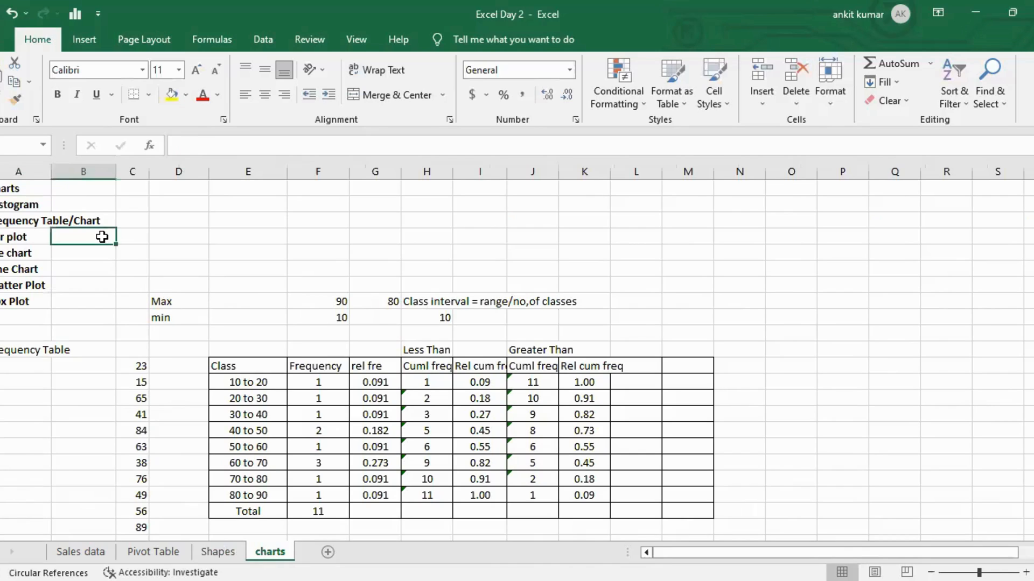
key("Left")
key("ctrl+Up")
key("Down")
key("Down")
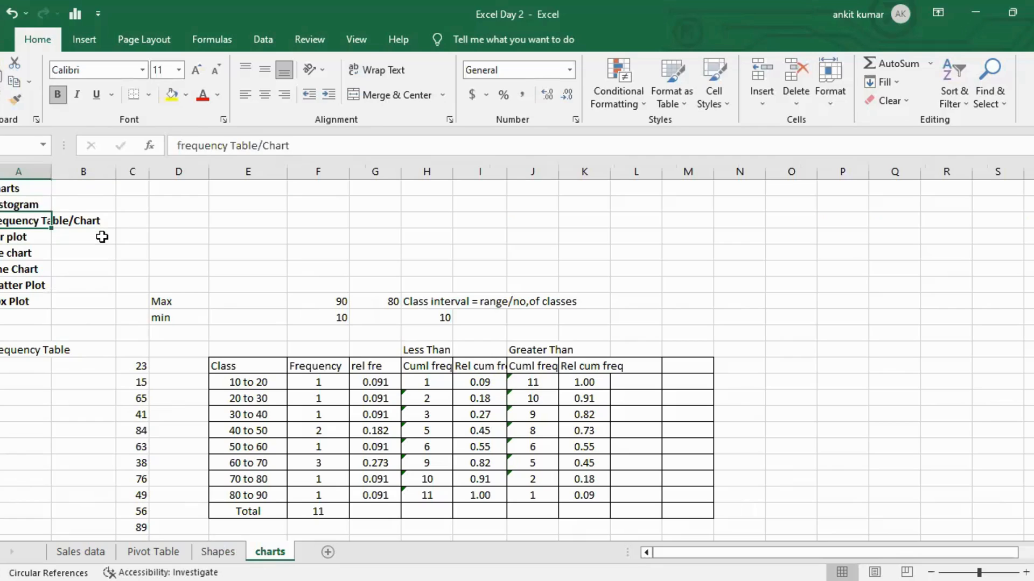
key("Down")
key("Down")
key("Down")
key("Down")
key("Down")
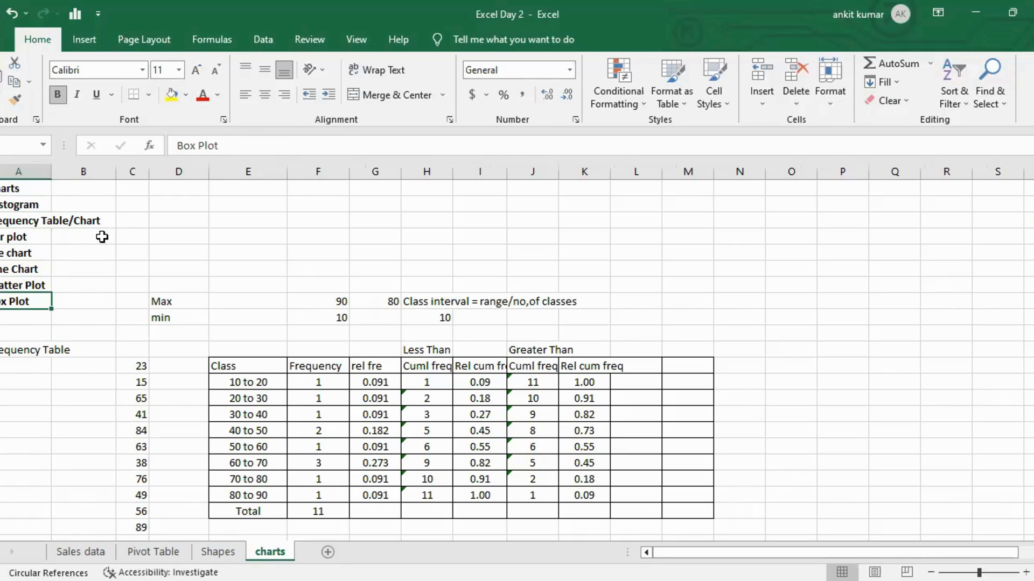
Clear the Max and min values in column F.
key("Right")
key("Right")
key("Right")
key("Left")
key("Right")
key("ctrl+Right")
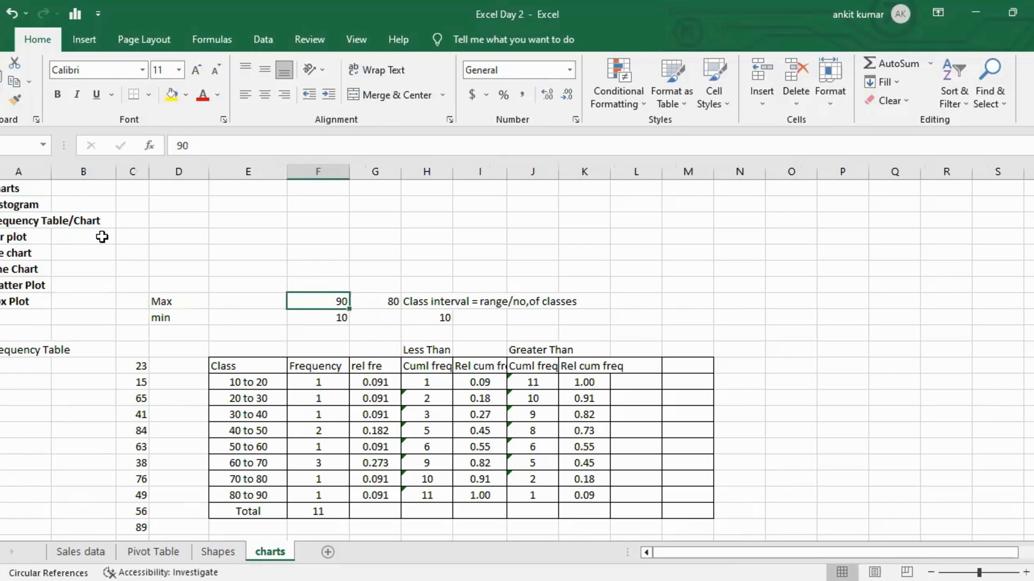
key("shift+Down")
key("Delete")
key("Home")
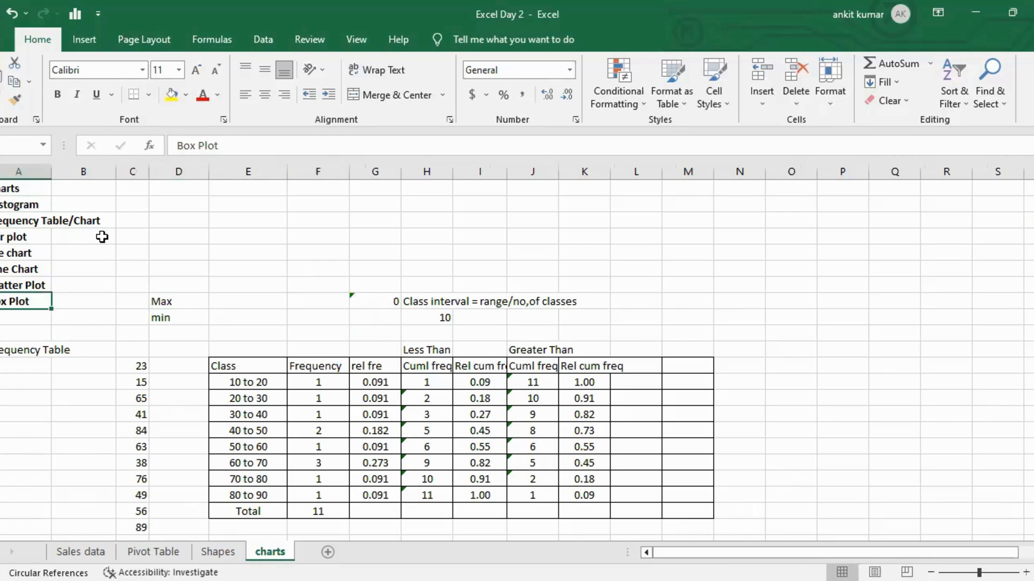
Enter =RANDBETWEEN(10,90) in column B beside the first data value under Frequency Table.
key("Right")
key("Down")
key("Down")
key("Down")
key("Down")
key("Right")
key("Down")
key("Down")
key("Down")
key("ctrl+Down")
key("ctrl+Up")
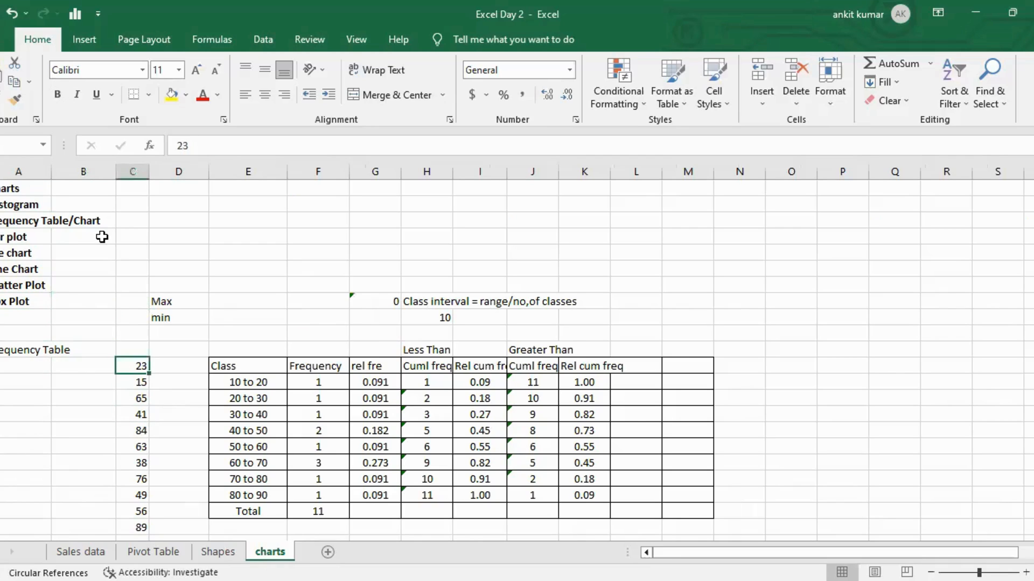
key("Left")
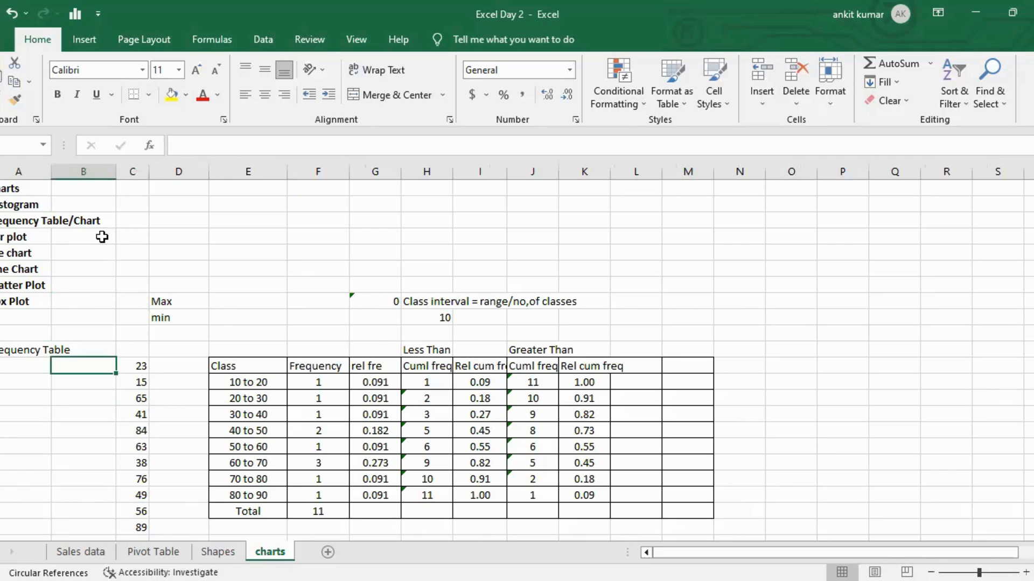
type("=ra")
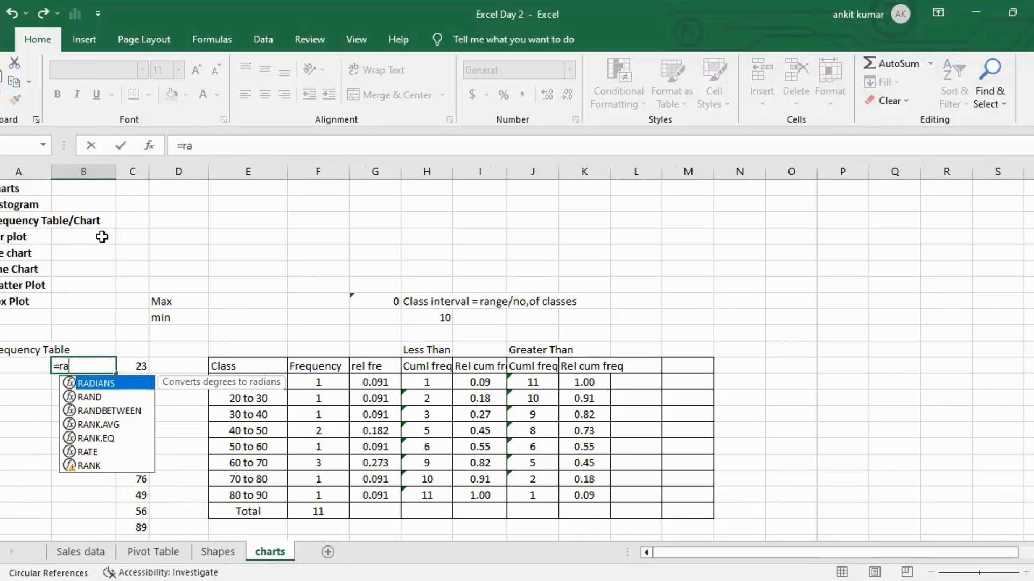
key("Down")
key("Down")
key("Tab")
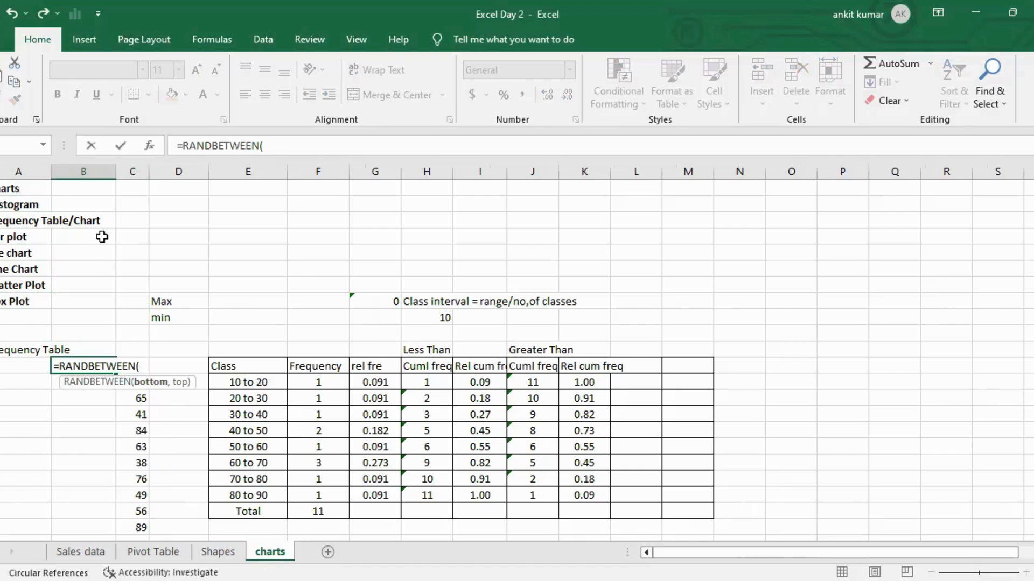
type("10,90")
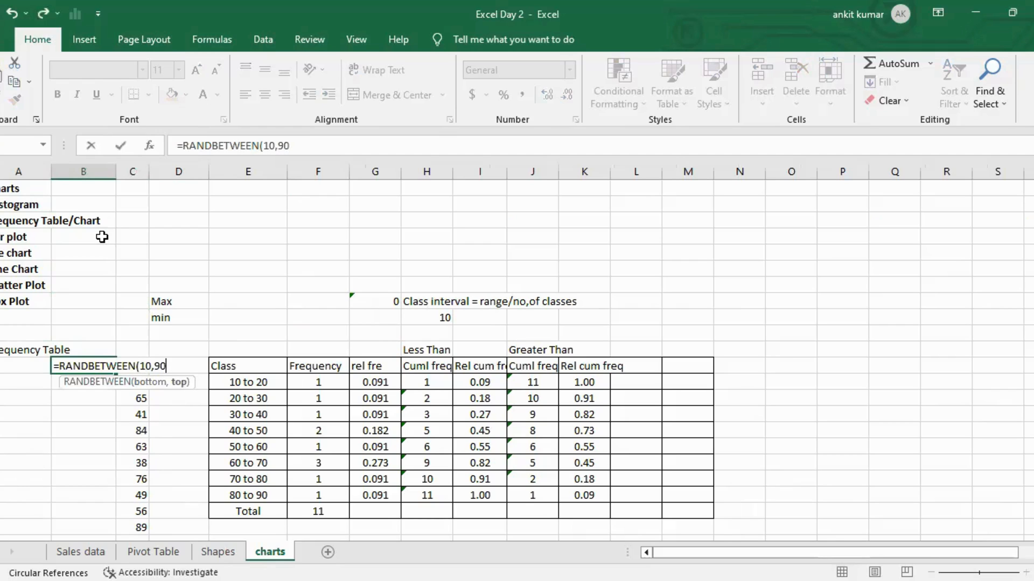
key("ctrl+Return")
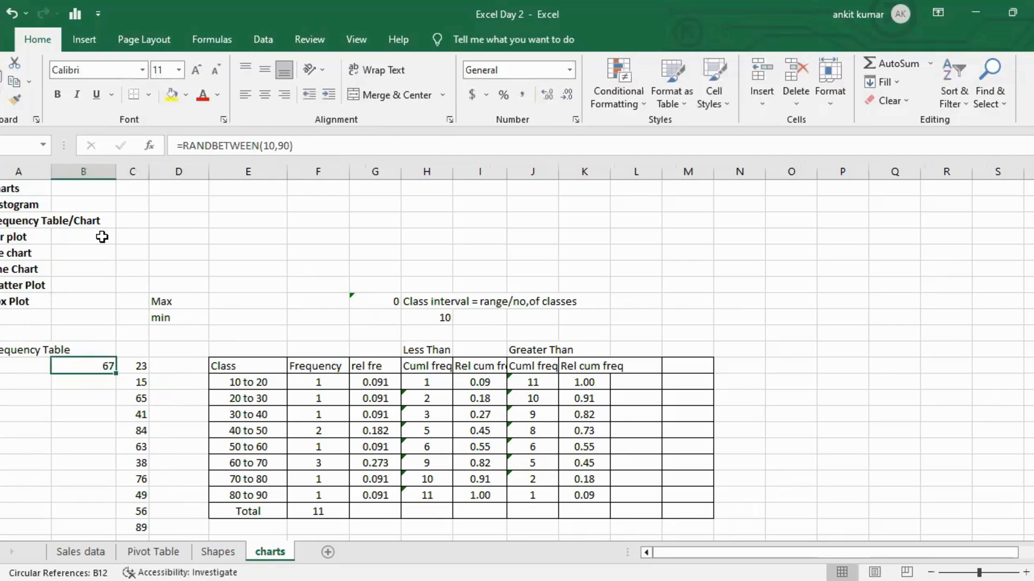
Copy the RANDBETWEEN(10,90) formula down column B to fill rows 12 to 22.
key("ctrl+c")
key("shift+Down")
key("shift+Down")
key("shift+Down")
key("shift+Down")
key("shift+Down")
key("shift+Down")
key("shift+Down")
key("shift+Down")
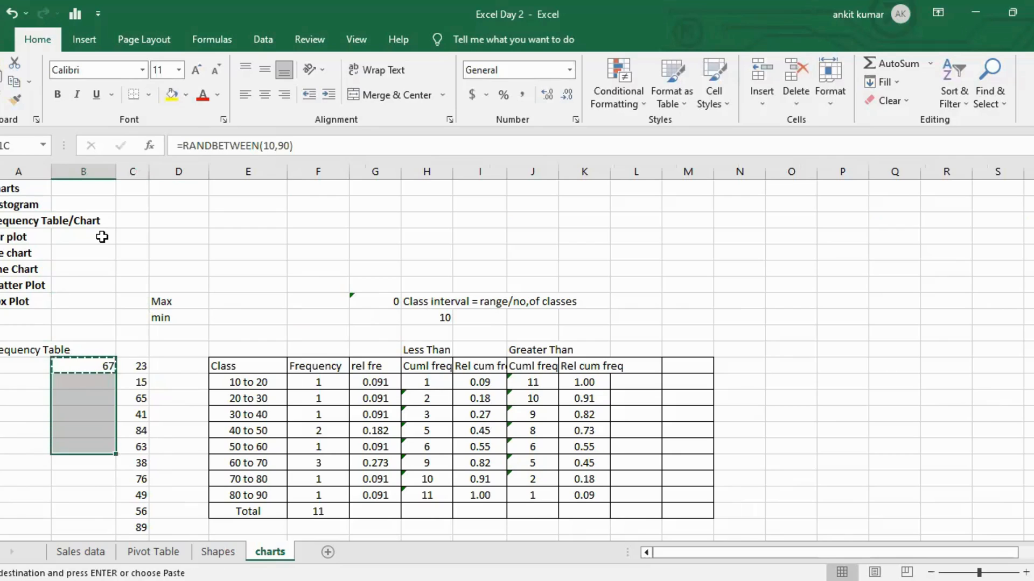
key("shift+Down")
key("shift+Down")
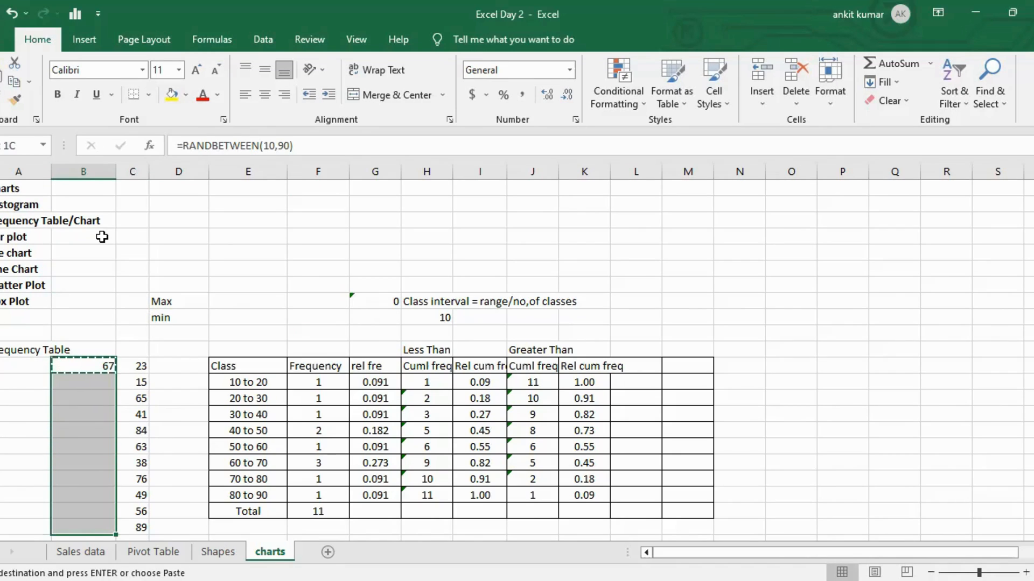
key("ctrl+v")
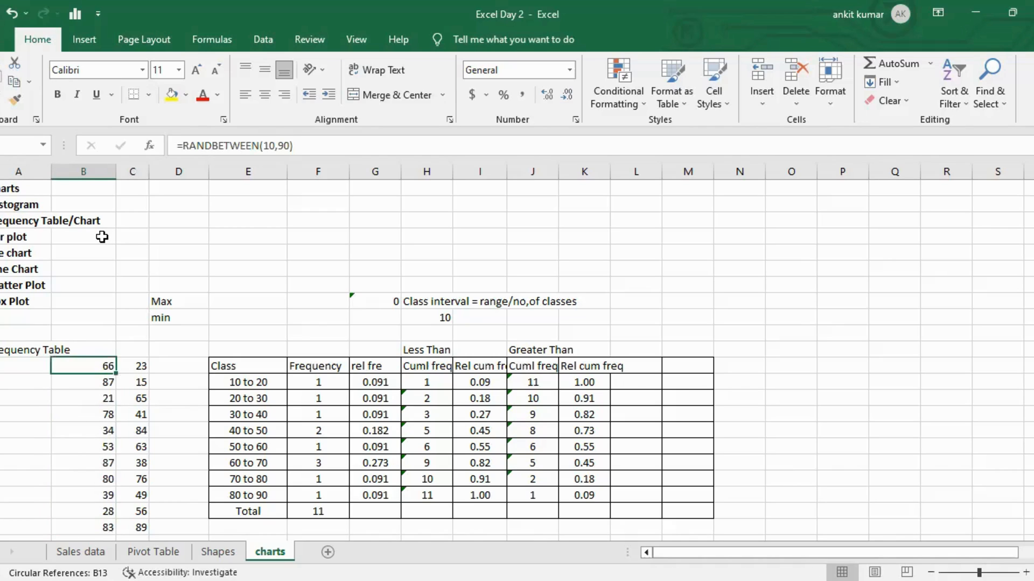
Enter the values 65, 43, 6, 56 and 5 in column A beside the random numbers.
key("Right")
key("Right")
key("Left")
key("Left")
key("Left")
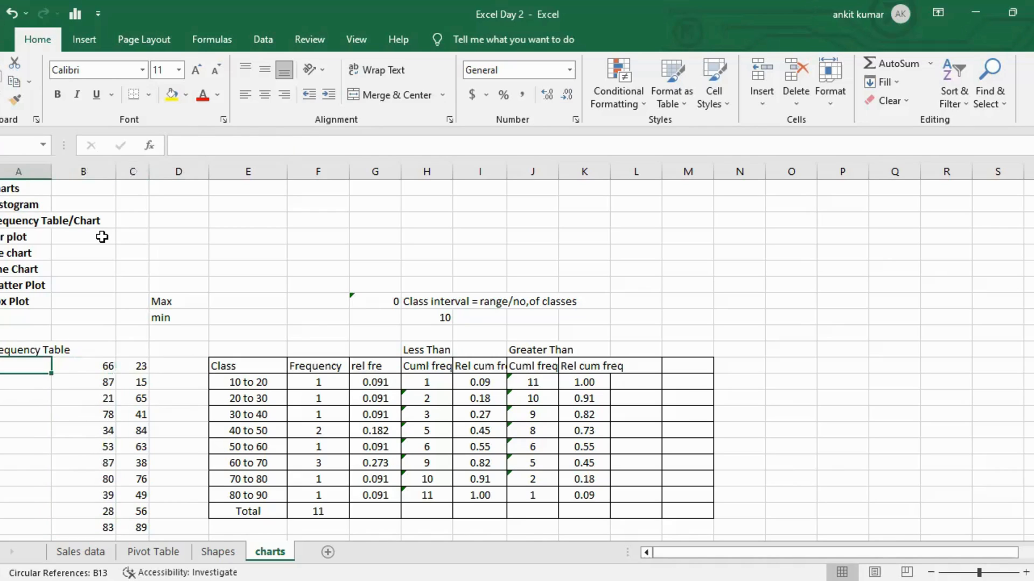
key("Down")
type("65")
key("Return")
type("43")
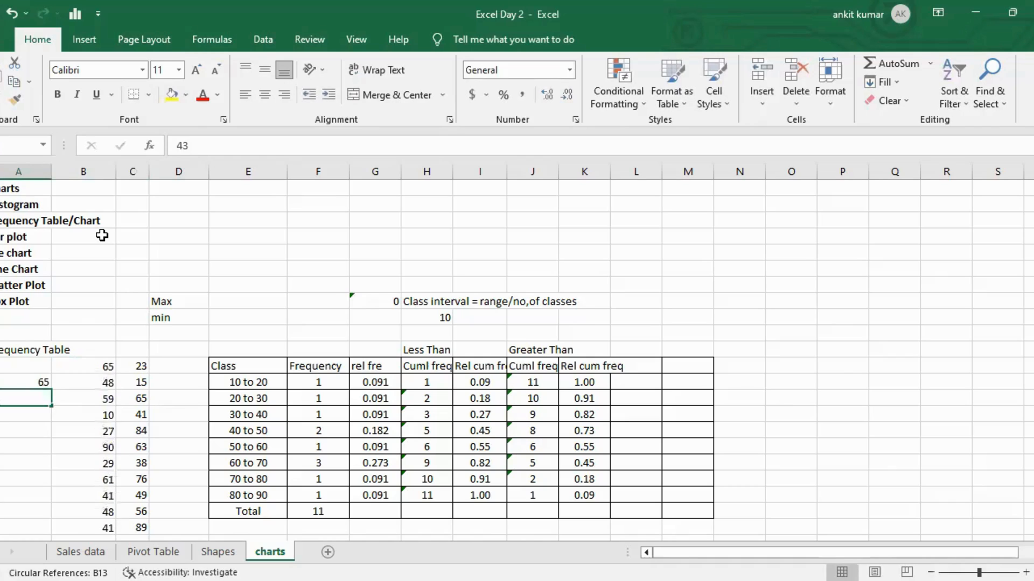
key("Return")
type("6")
key("Return")
type("56")
key("Return")
type("5")
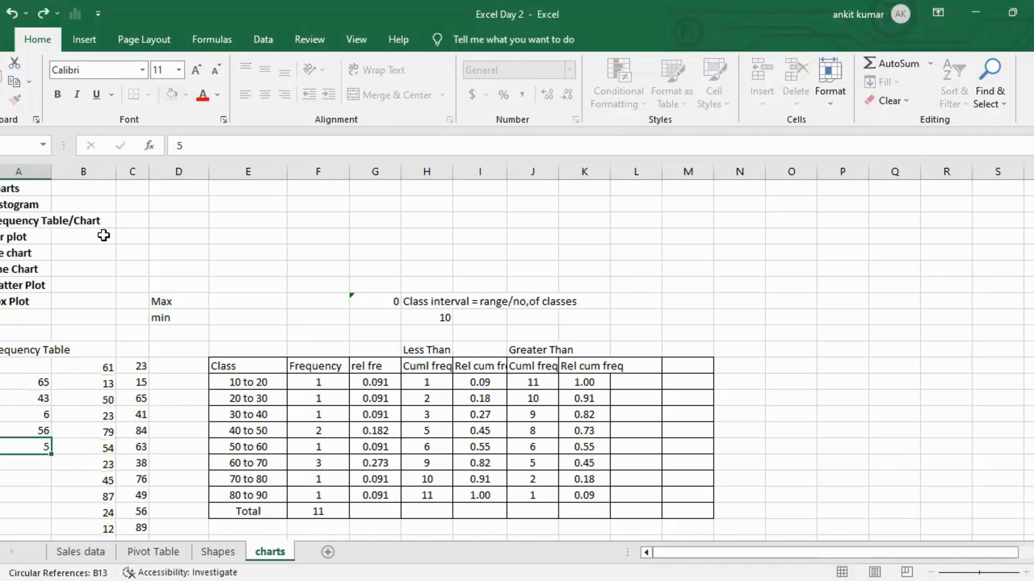
Clear the typed values from column A.
key("Right")
key("Up")
key("Up")
key("Up")
key("Up")
key("Up")
key("Down")
key("Down")
key("Down")
key("Down")
key("Down")
key("Down")
key("Up")
key("Up")
key("Up")
key("Up")
key("Up")
key("Up")
key("Down")
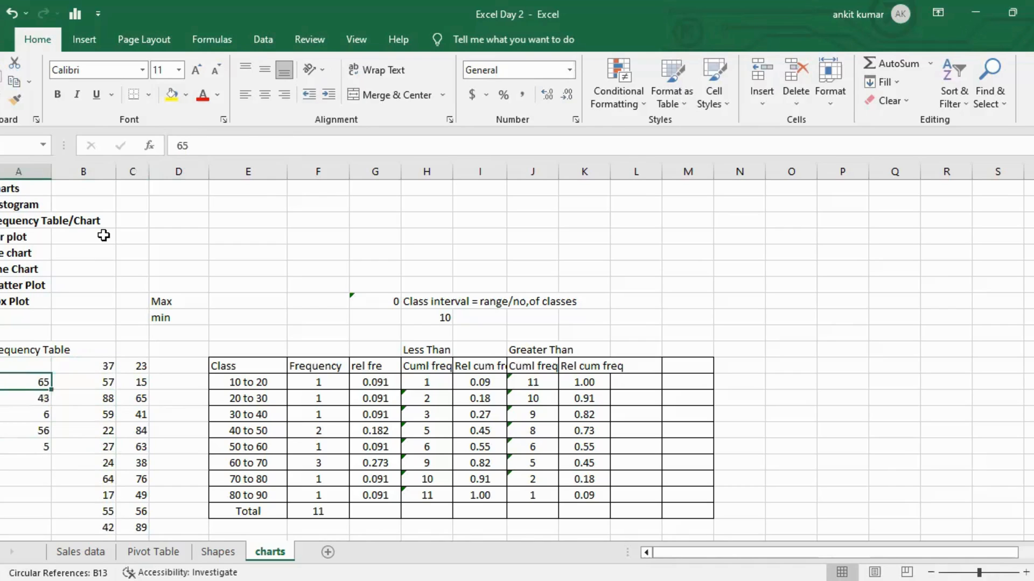
key("Up")
key("ctrl+shift+Down")
key("Delete")
Enter 90 and 80 in column A and delete them again.
key("Right")
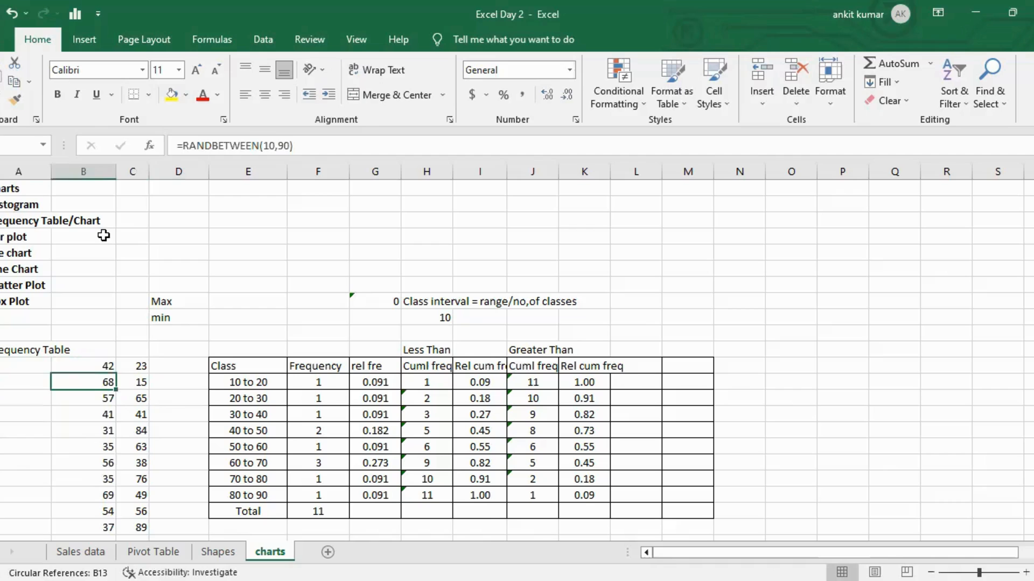
key("Left")
key("Down")
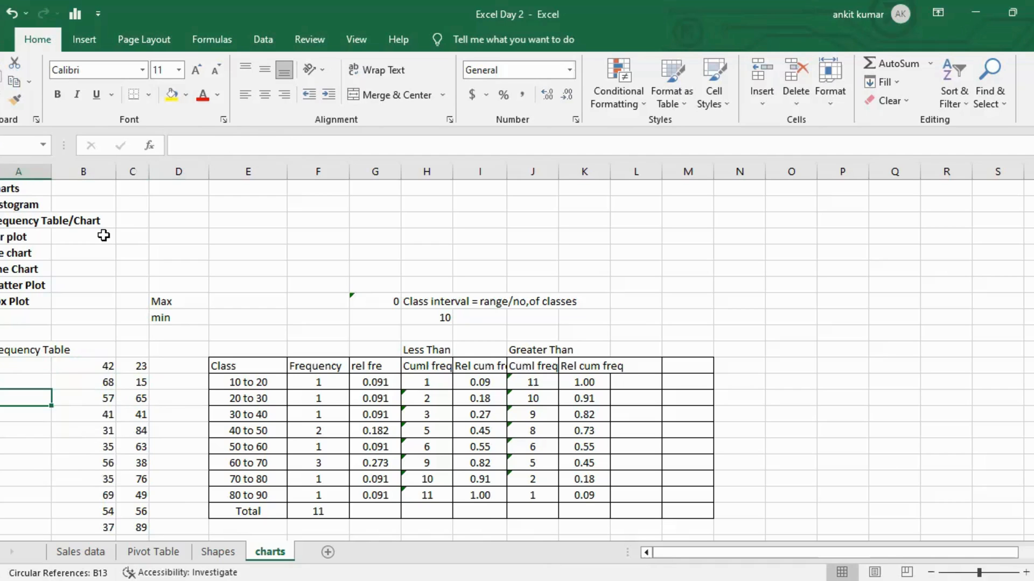
type("90")
key("Return")
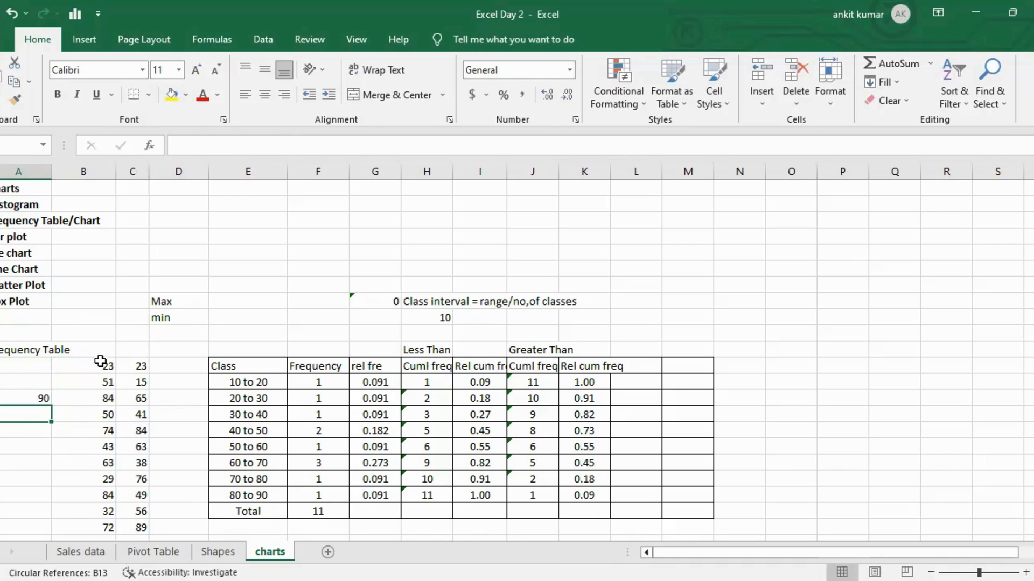
type("80")
key("Return")
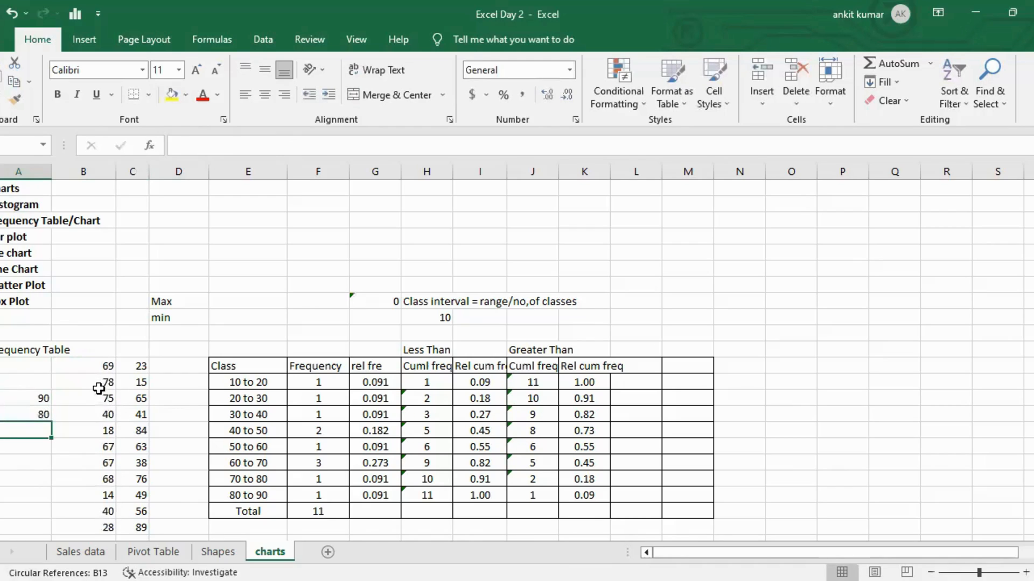
key("Up")
key("Up")
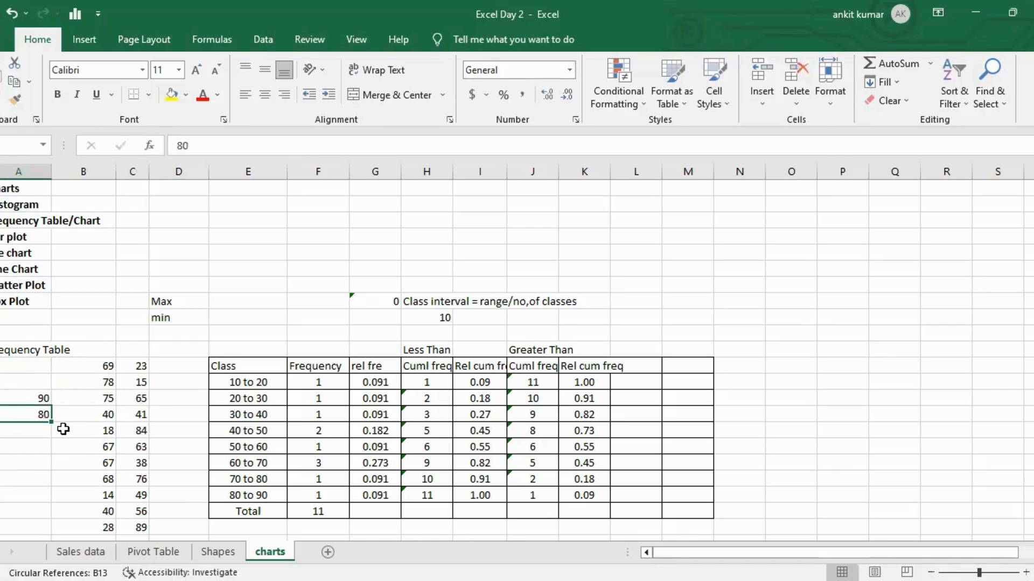
key("shift+Down")
key("Delete")
Copy the random numbers in column B and paste them back as values only.
key("Right")
key("Up")
key("Up")
key("ctrl+shift+Down")
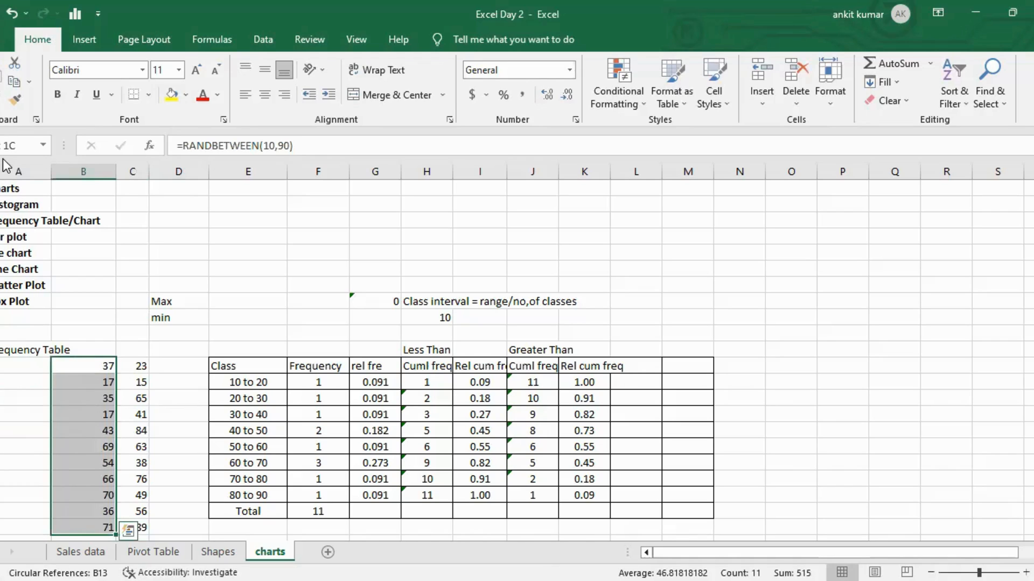
left_click(18, 104)
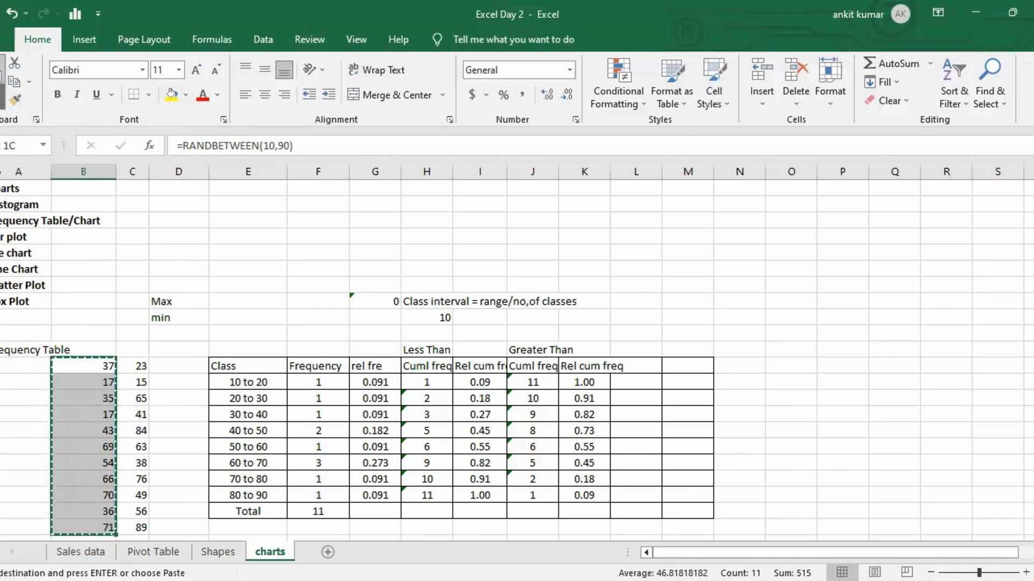
left_click(3, 105)
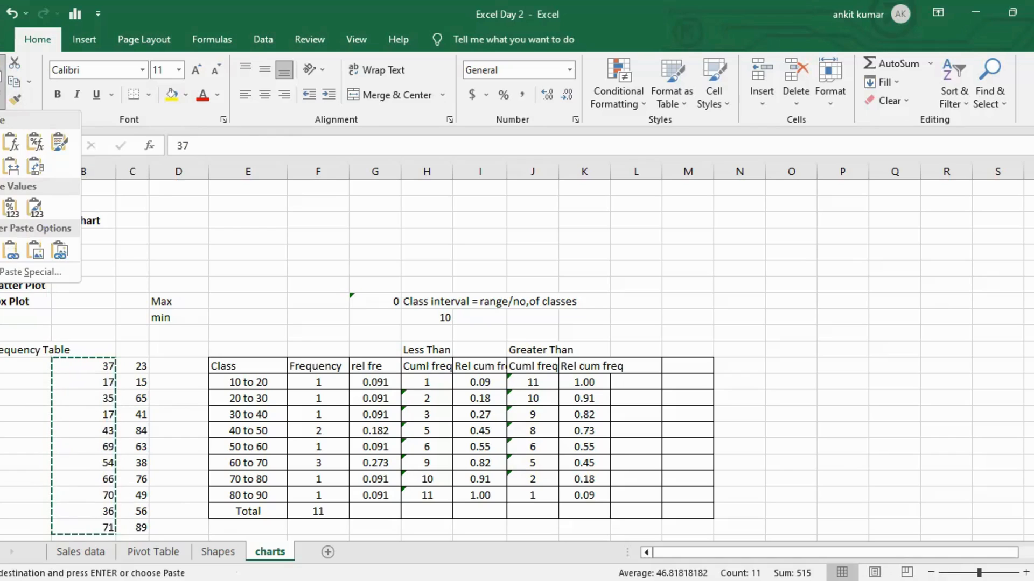
left_click(11, 207)
left_click(28, 364)
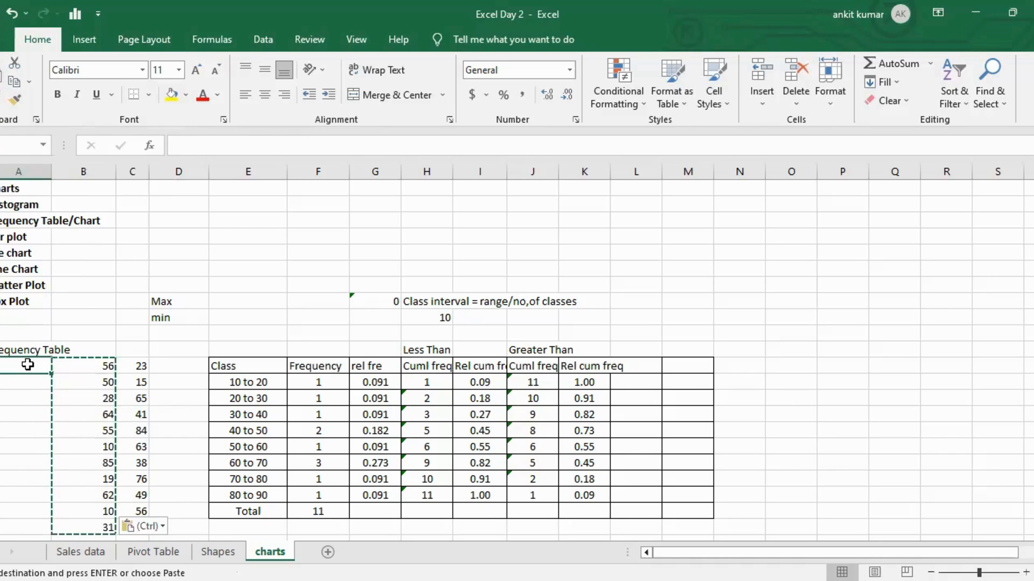
Enter 78 in column A, then clear the sample numbers from columns A and B.
left_click(33, 382)
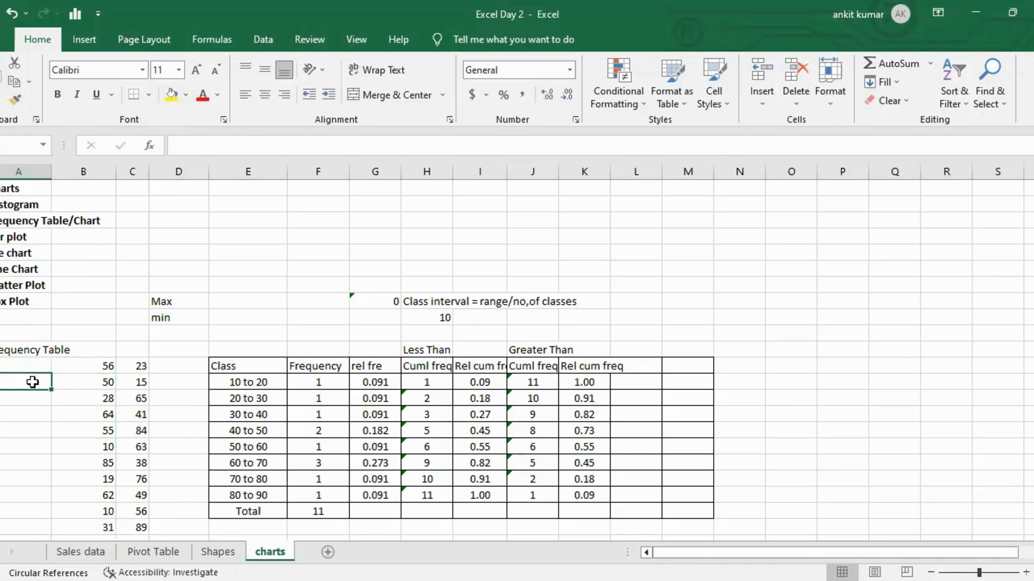
type("78")
key("Return")
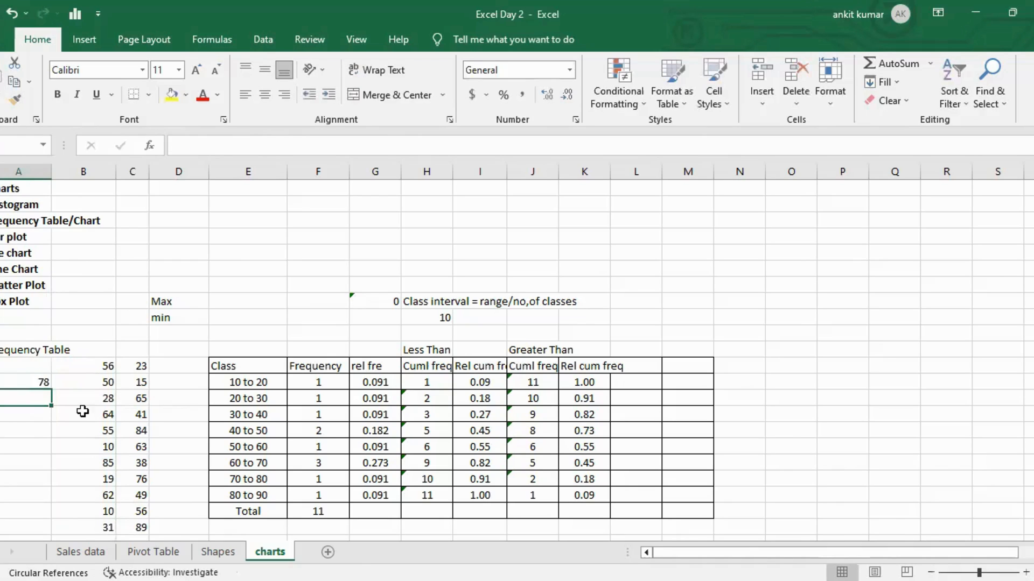
left_click(42, 368)
key("shift+Right")
key("shift+Down")
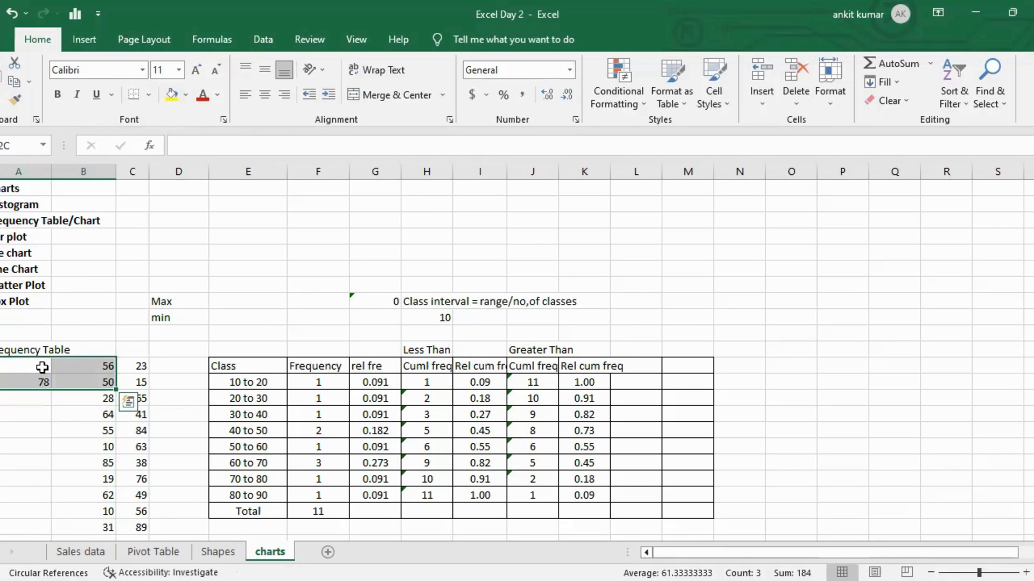
scroll(42, 367, "down", 6)
scroll(42, 367, "up", 2)
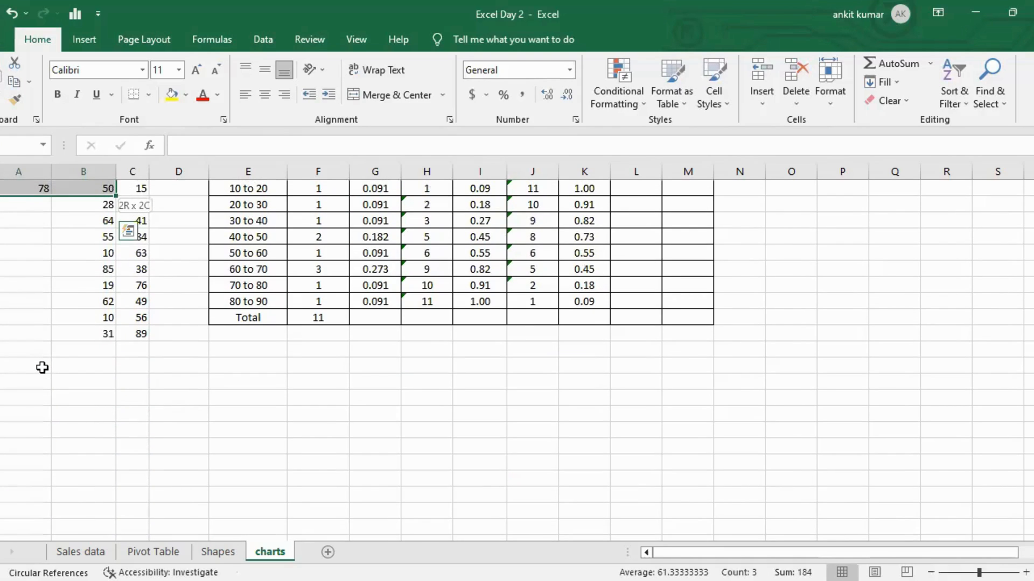
key("shift+Down")
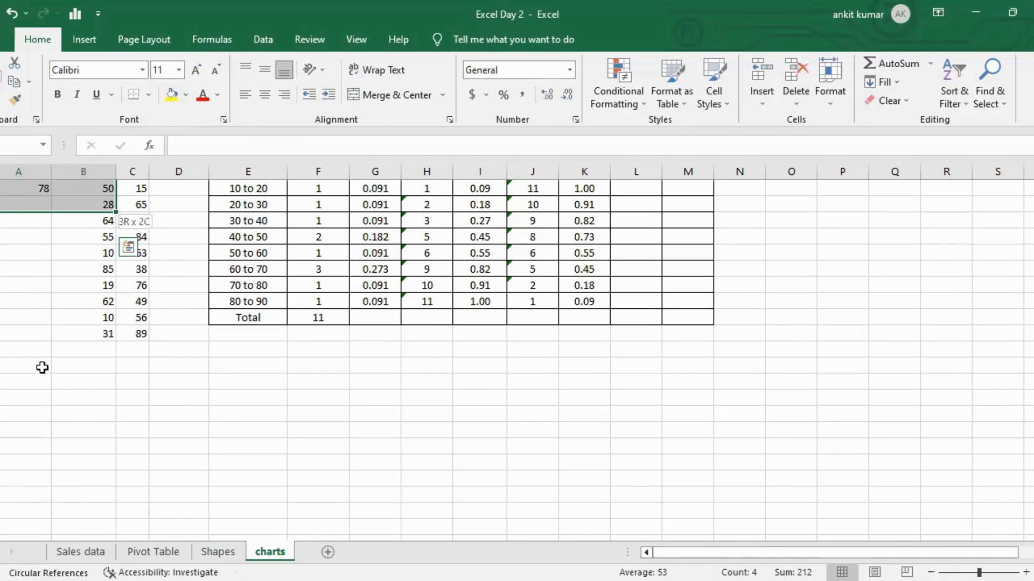
key("ctrl+Up")
key("ctrl+Up")
key("ctrl+Up")
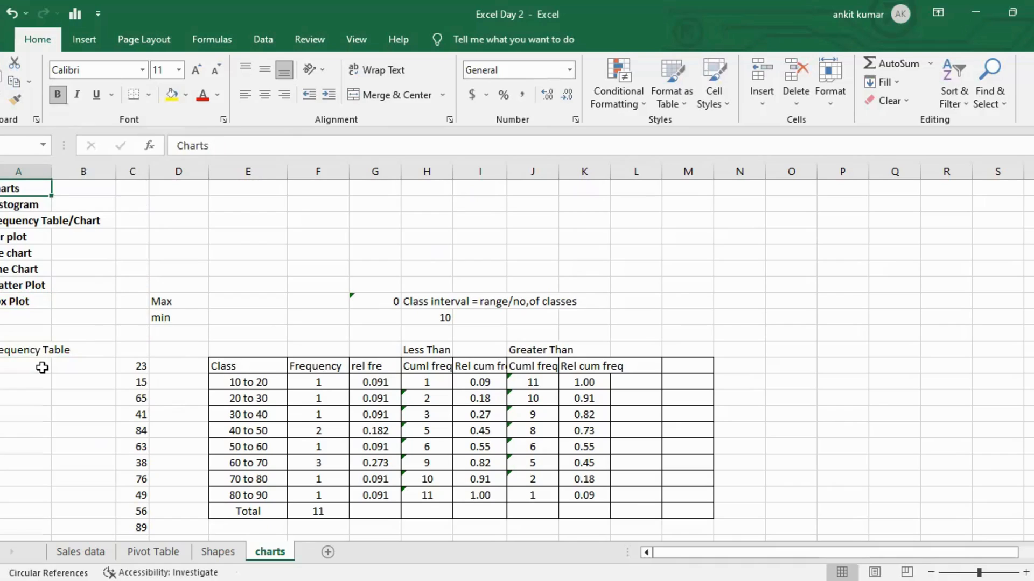
Make the Max and min labels in column D bold.
key("Right")
key("Right")
key("Right")
key("Right")
key("Down")
key("Down")
key("Down")
key("Down")
key("Down")
key("Down")
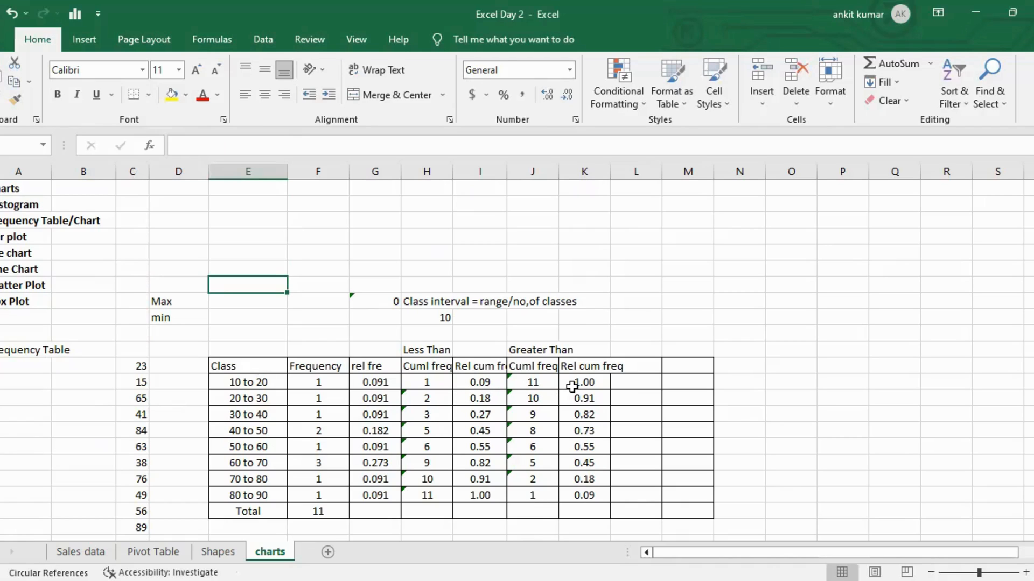
left_click(256, 302)
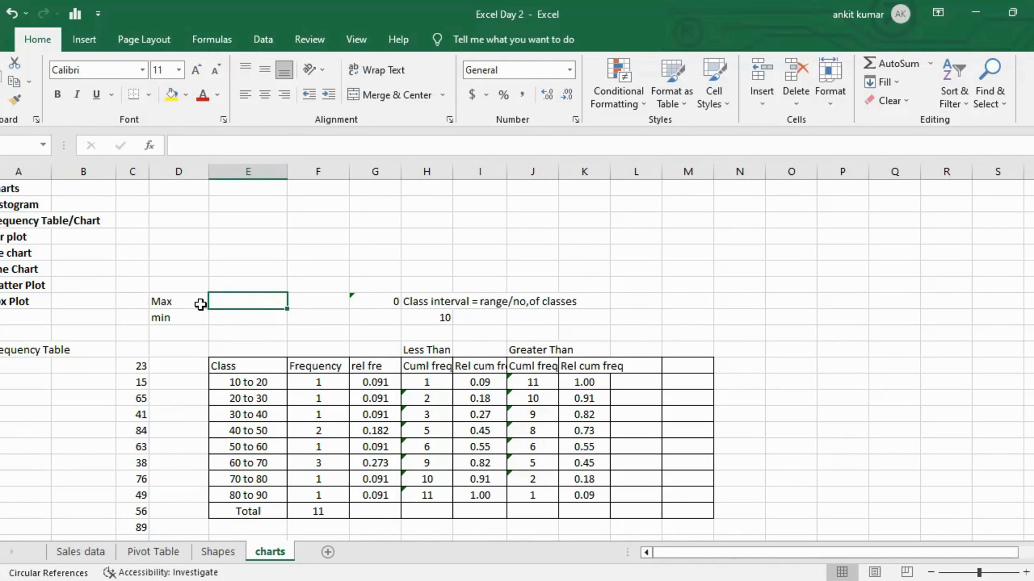
left_click(181, 302)
key("shift+Down")
key("ctrl+b")
Enter =MAX(C12:C22) beside the Max label.
key("Right")
type("=")
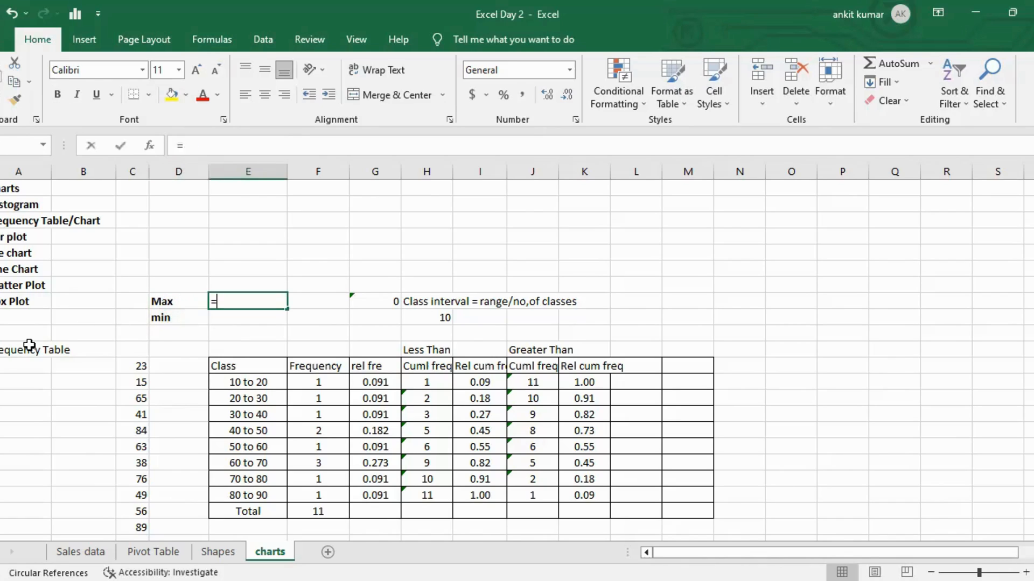
type("ma")
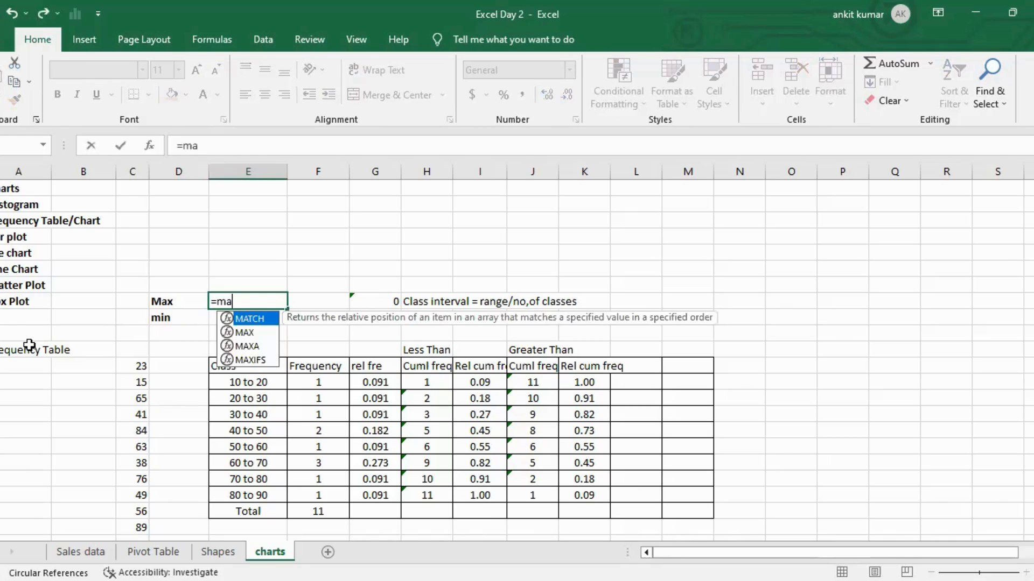
type("x")
key("Tab")
key("Left")
key("Left")
key("ctrl+Down")
key("ctrl+Down")
key("ctrl+Up")
key("ctrl+shift+Down")
type(")")
key("Return")
Enter =MIN(C12:C22) beside the min label.
key("Up")
key("Down")
type("=m")
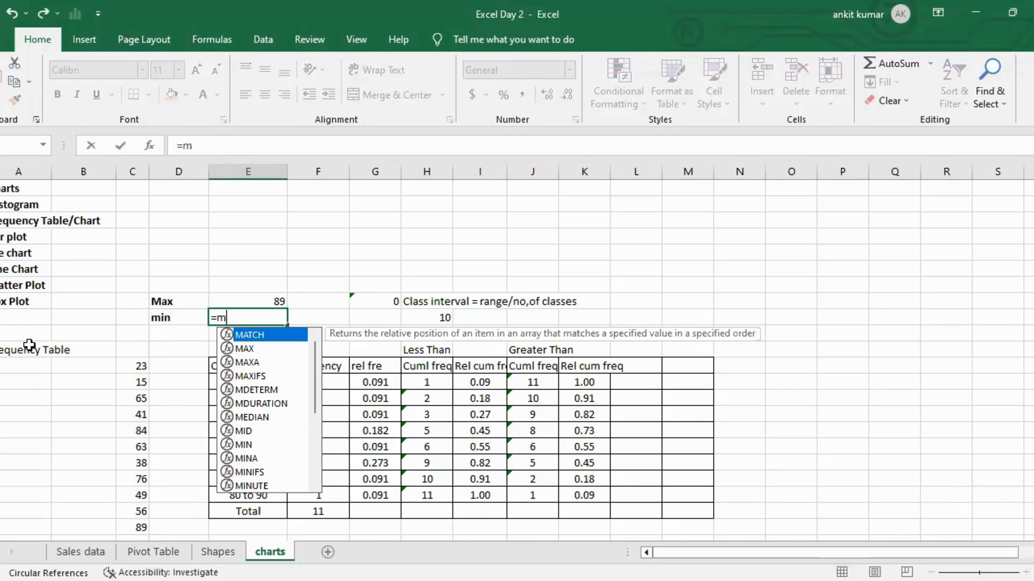
type("in(")
key("Left")
key("Left")
key("ctrl+Down")
key("ctrl+shift+Down")
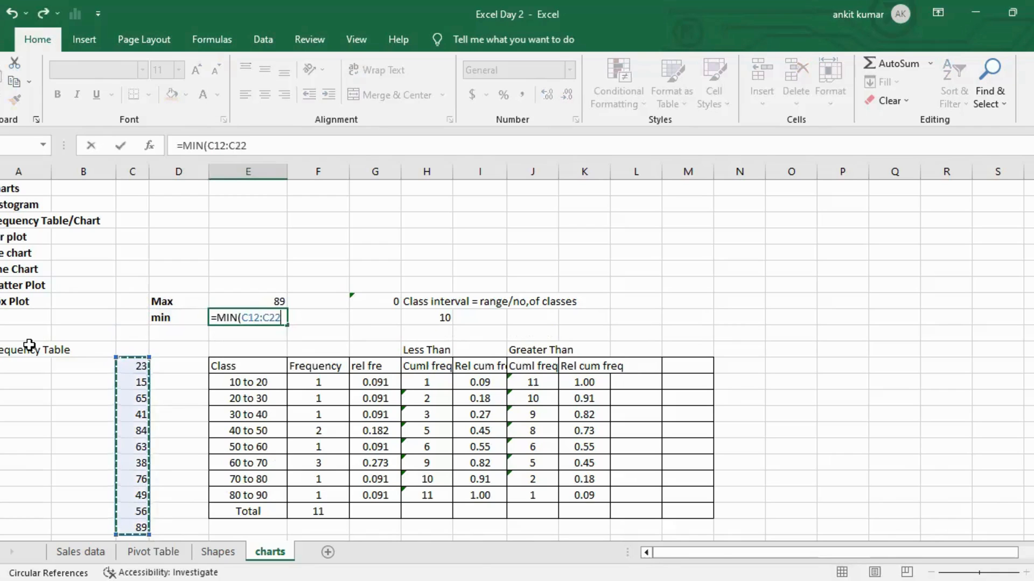
type(")")
key("Return")
Enter 90 as the rounded max and 10 as the rounded min in column F.
key("Up")
key("Up")
key("Right")
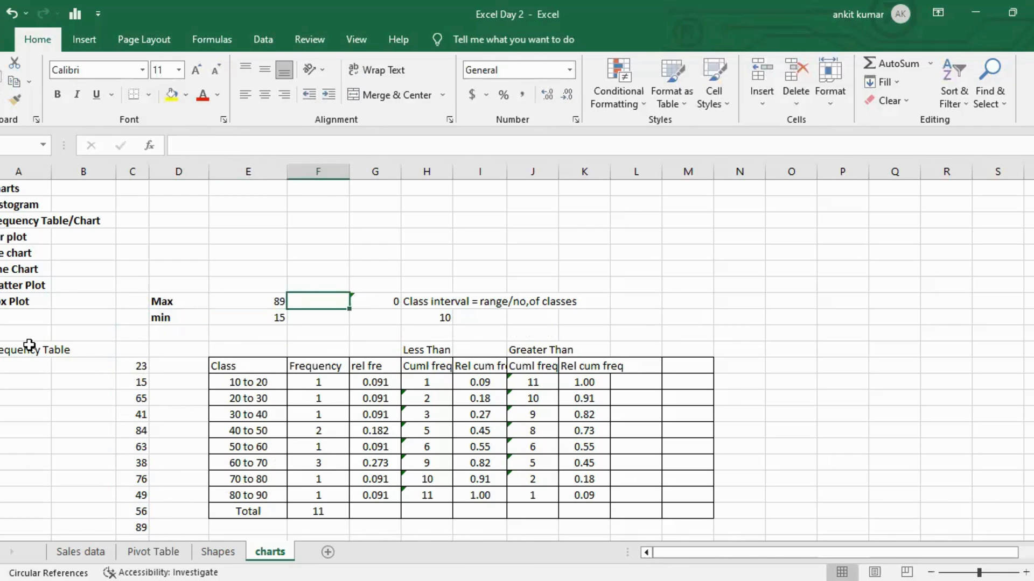
type("90")
key("Return")
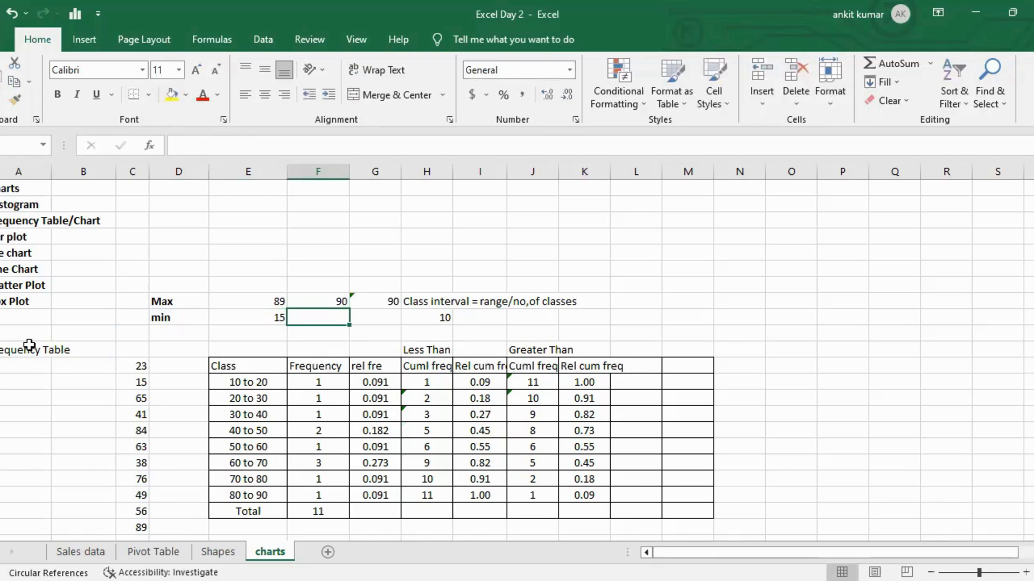
type("20")
key("ctrl+Return")
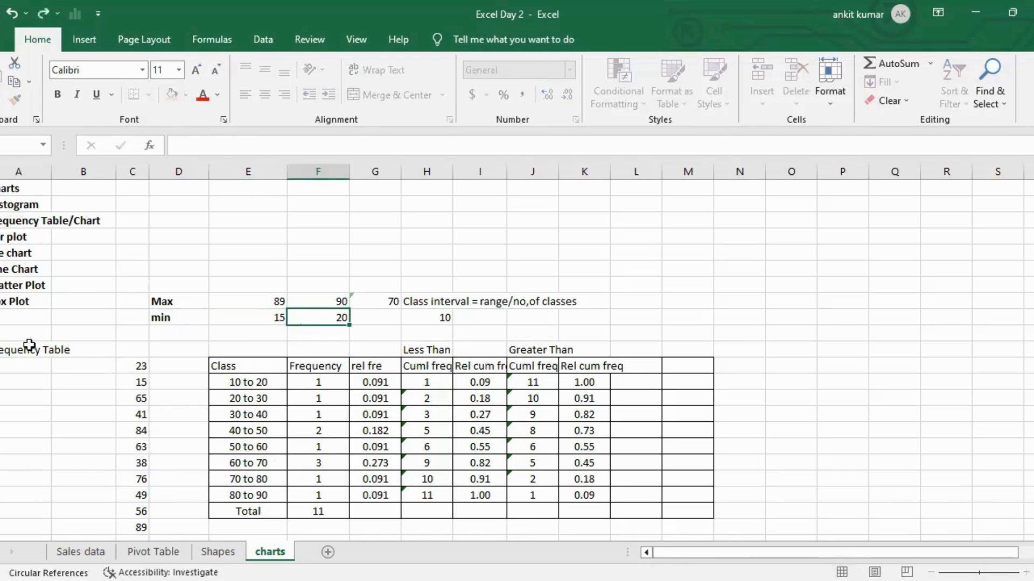
type("10")
key("Return")
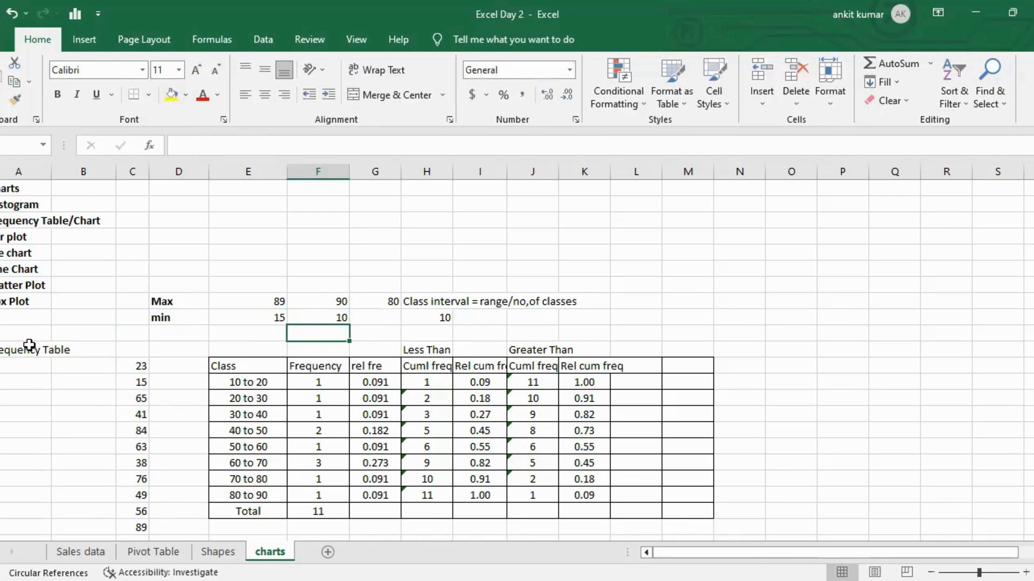
Examine the Frequency column of the class table.
key("Down")
key("Down")
key("Down")
key("Down")
key("Down")
key("Down")
key("Down")
key("Down")
key("Down")
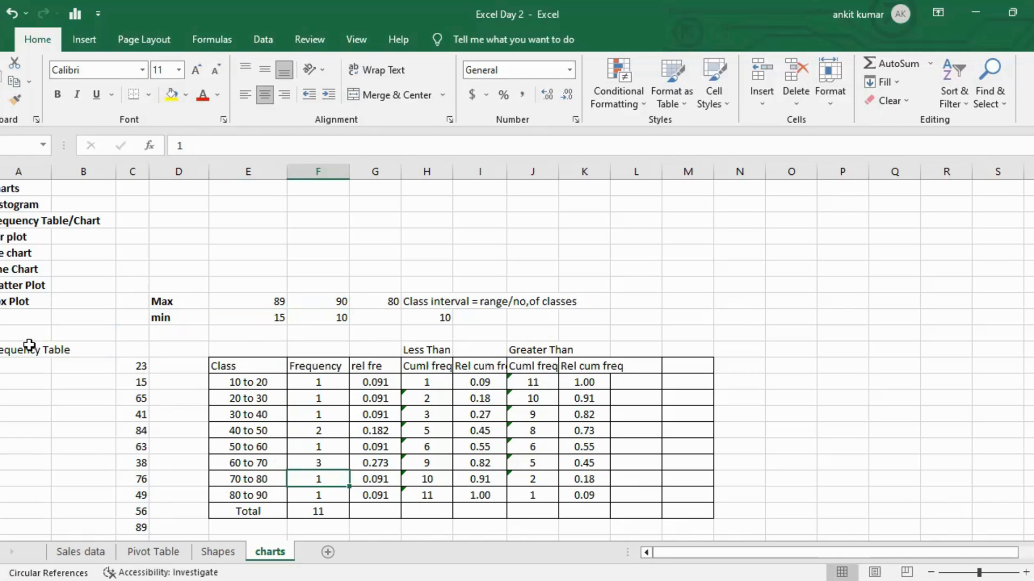
key("Down")
key("Down")
key("Down")
key("Down")
key("Down")
key("Down")
key("Down")
key("Down")
key("Down")
key("Down")
key("Down")
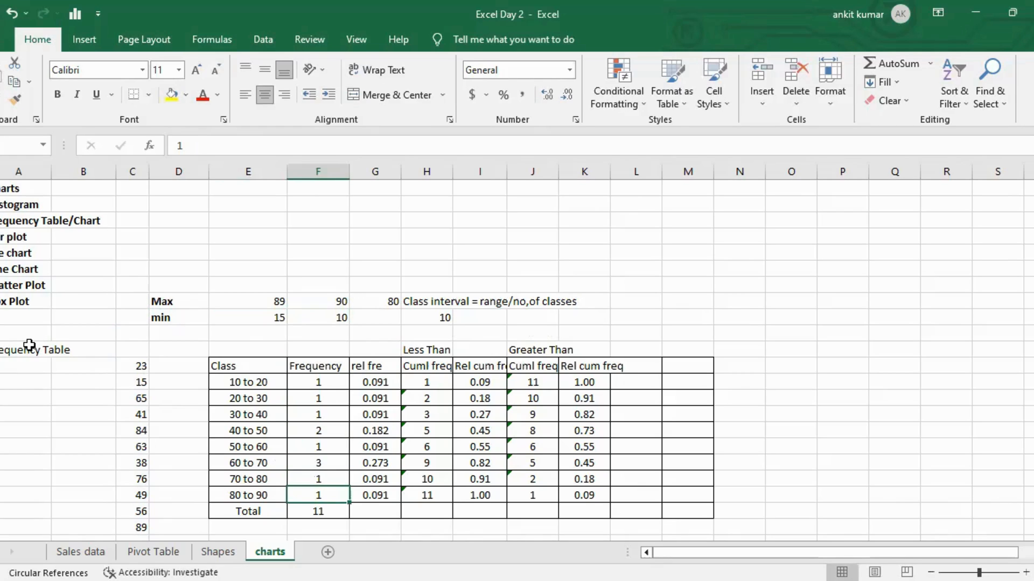
key("Up")
key("Up")
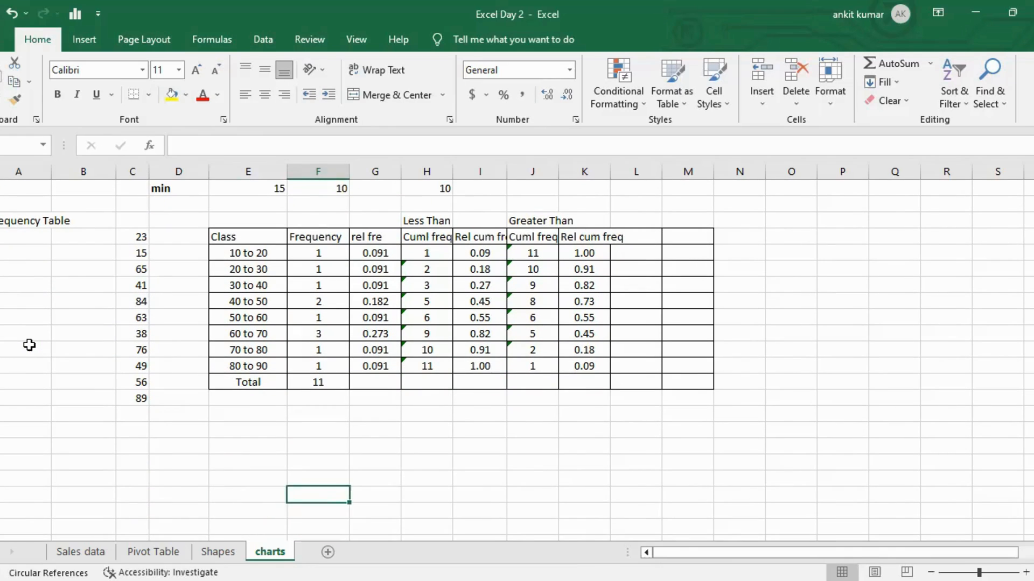
key("Left")
key("Left")
key("Left")
key("Left")
key("Left")
key("Right")
key("Right")
key("Up")
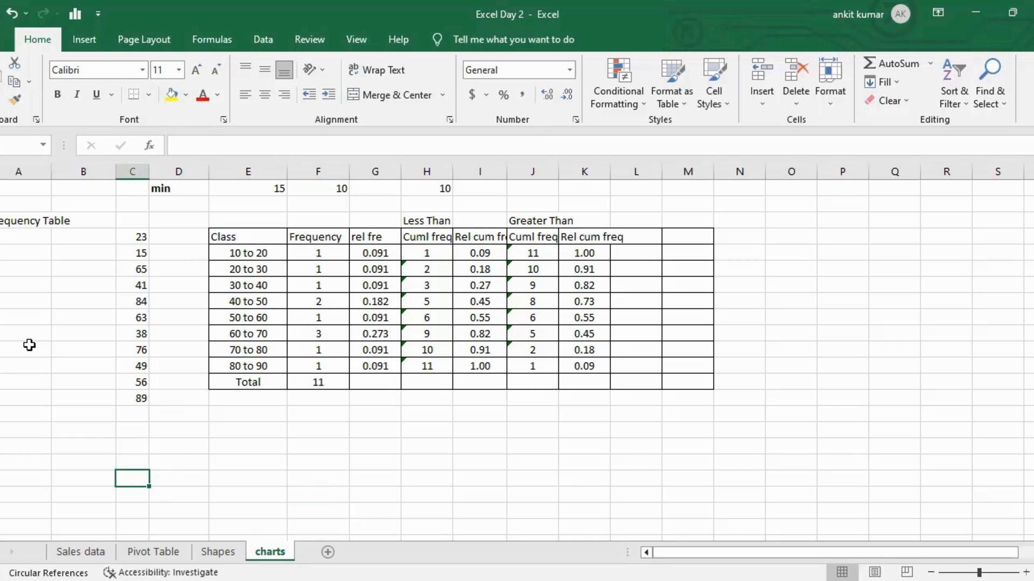
Insert a recommended clustered column chart of the Class and Frequency columns for classes 10 to 20 through 80 to 90.
left_click(243, 239)
left_click_drag(242, 239, 320, 365)
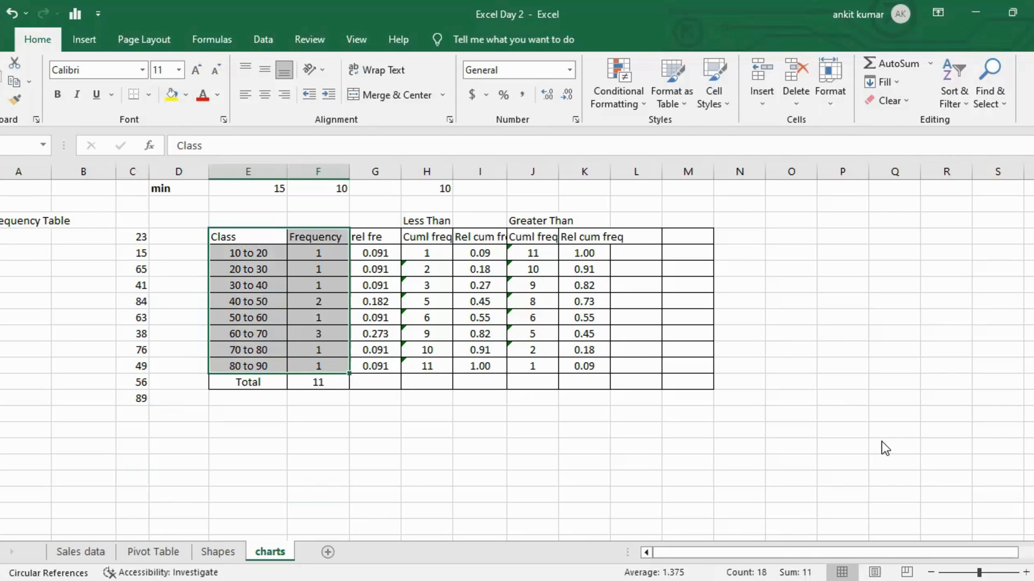
left_click(92, 41)
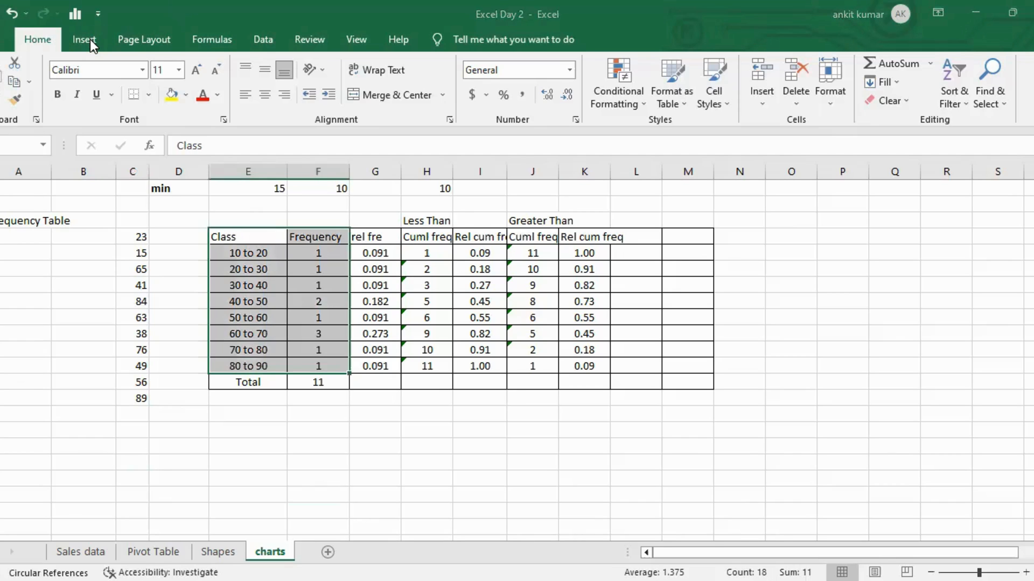
left_click(92, 41)
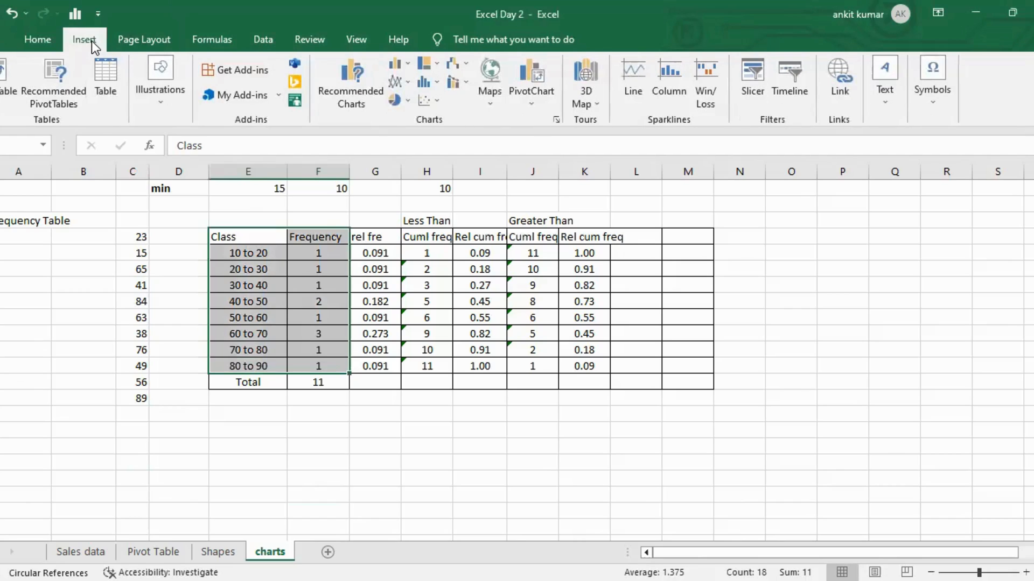
left_click(356, 98)
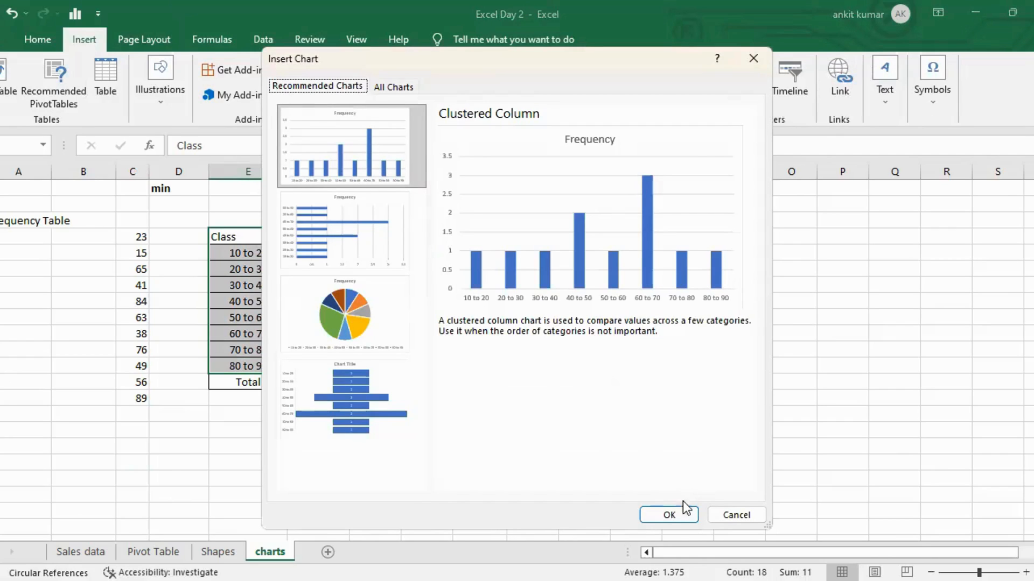
left_click(677, 515)
Move the column chart below the frequency table and shrink it to about half its width.
left_click_drag(614, 260, 272, 409)
scroll(542, 332, "down", 2)
scroll(543, 333, "down", 1)
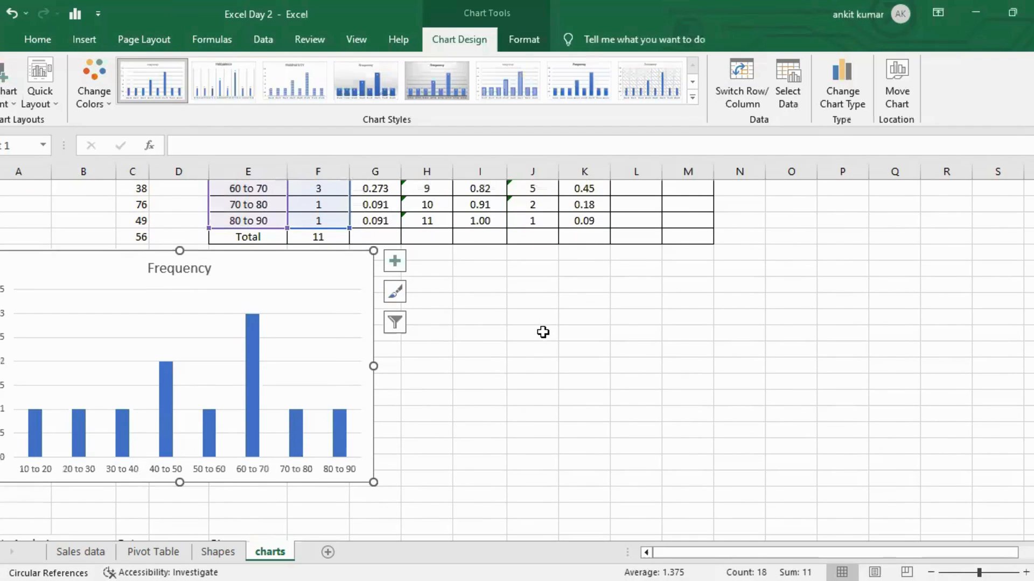
mouse_move(315, 260)
left_mouse_down()
mouse_move(325, 268)
mouse_move(317, 271)
left_mouse_up()
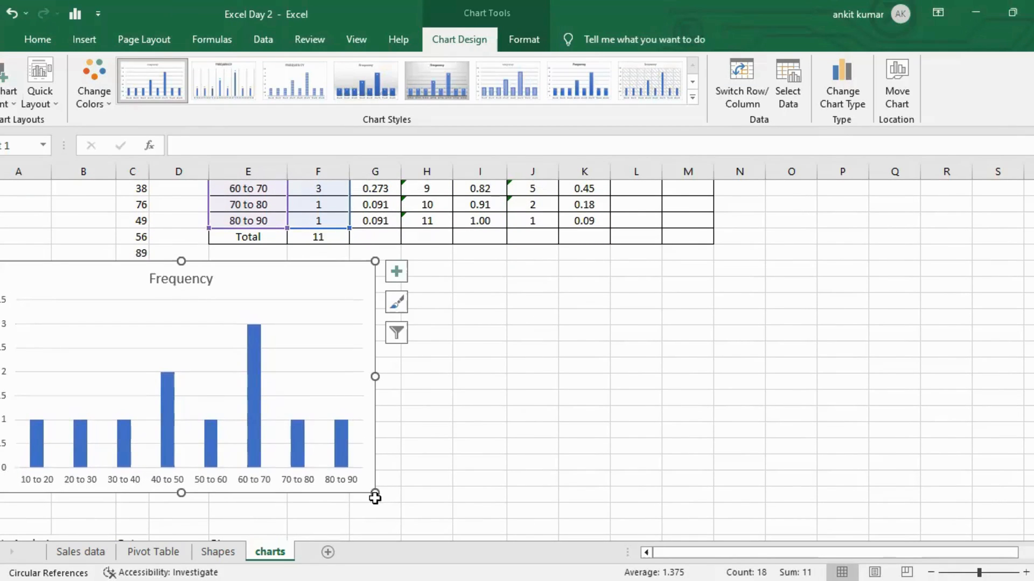
left_click_drag(374, 494, 266, 472)
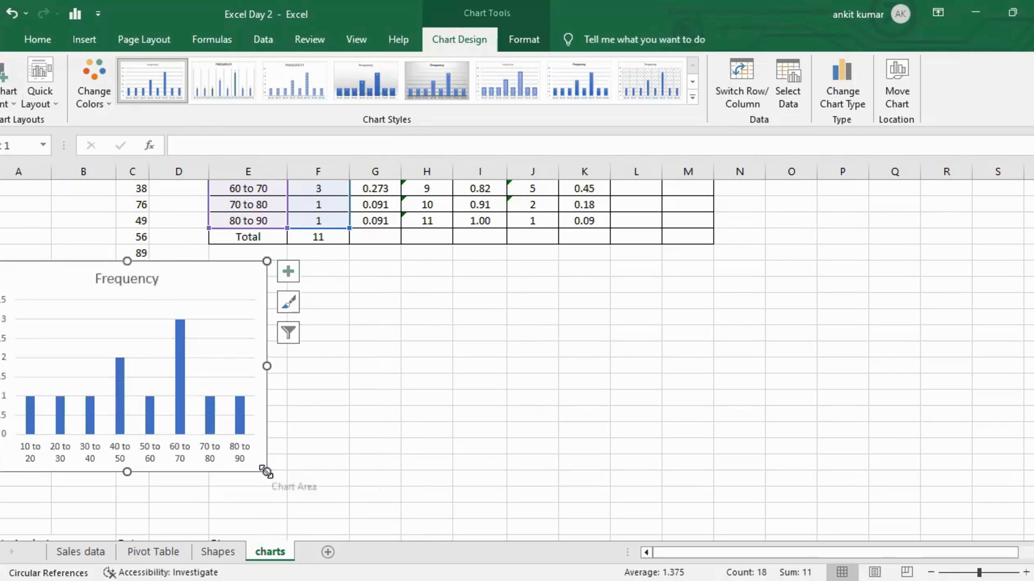
Rename the column chart's title to Histogram.
left_click(136, 277)
double_click(136, 278)
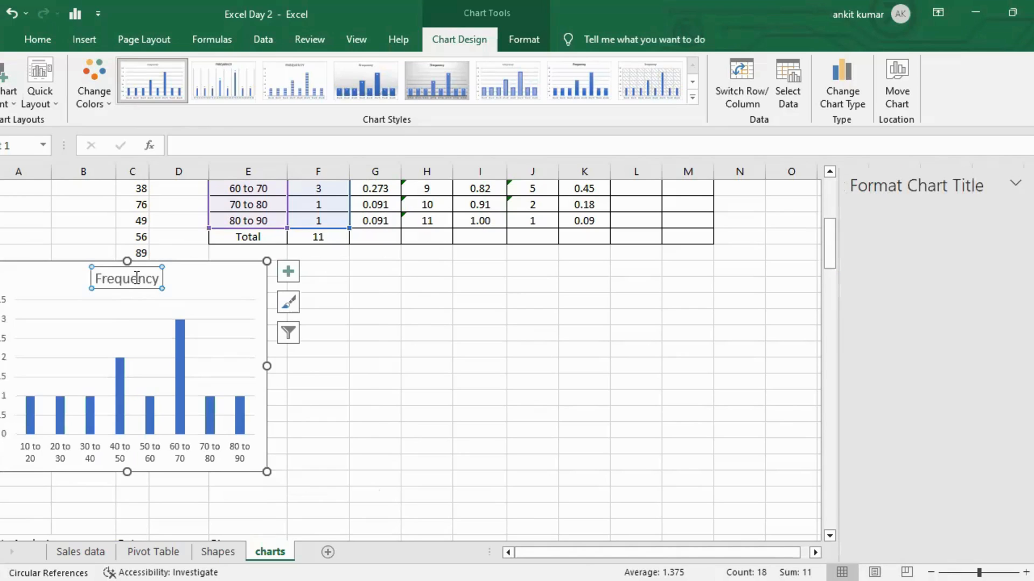
key("ctrl+a")
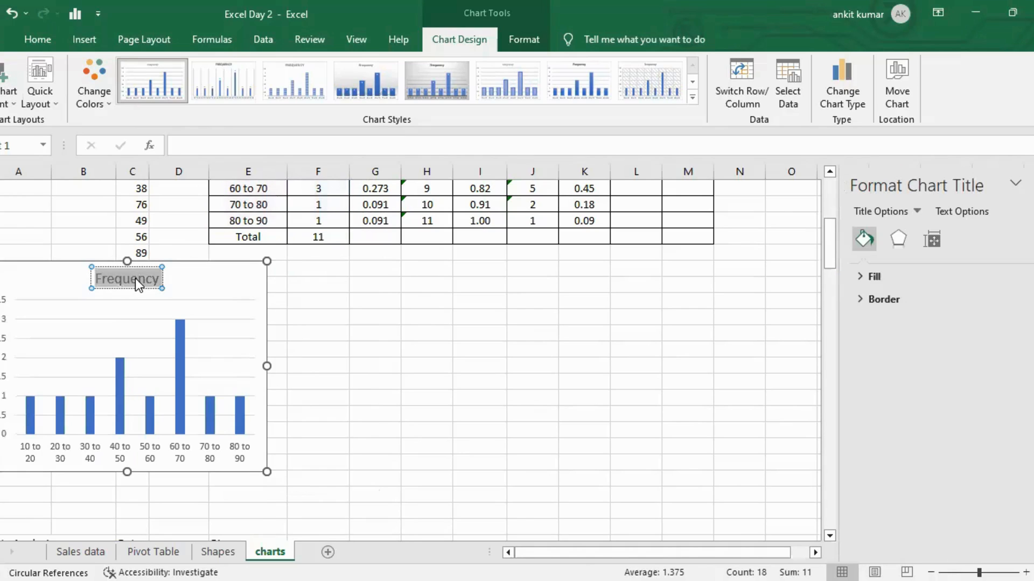
type("Histogram")
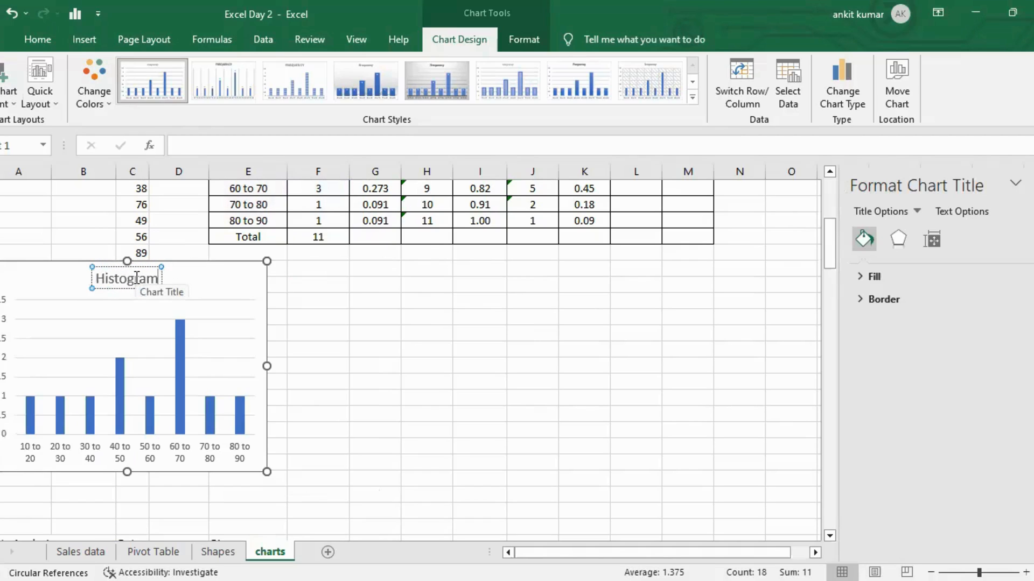
left_click(294, 295)
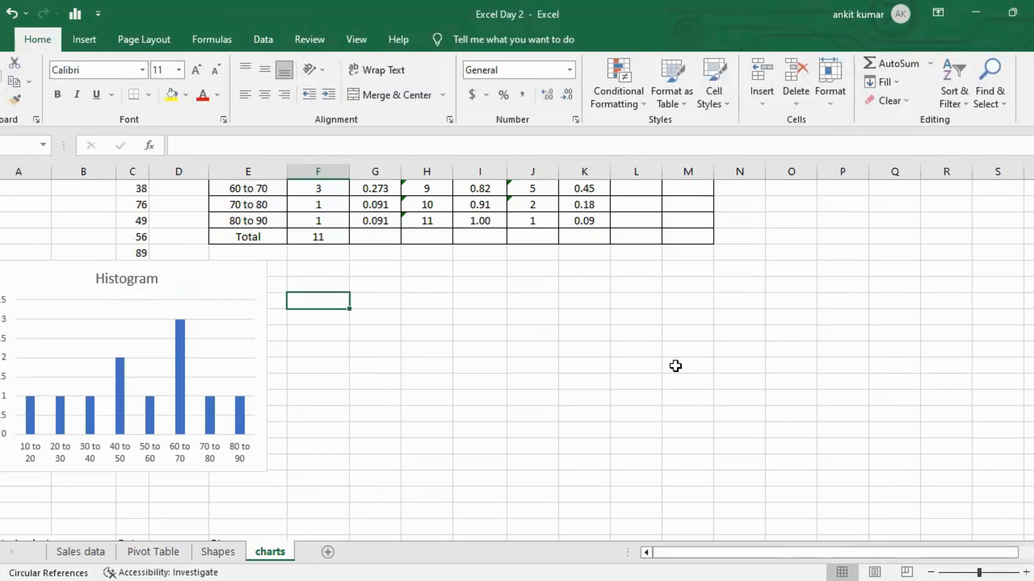
Add data labels to the histogram's columns.
left_click(203, 271)
left_click(289, 272)
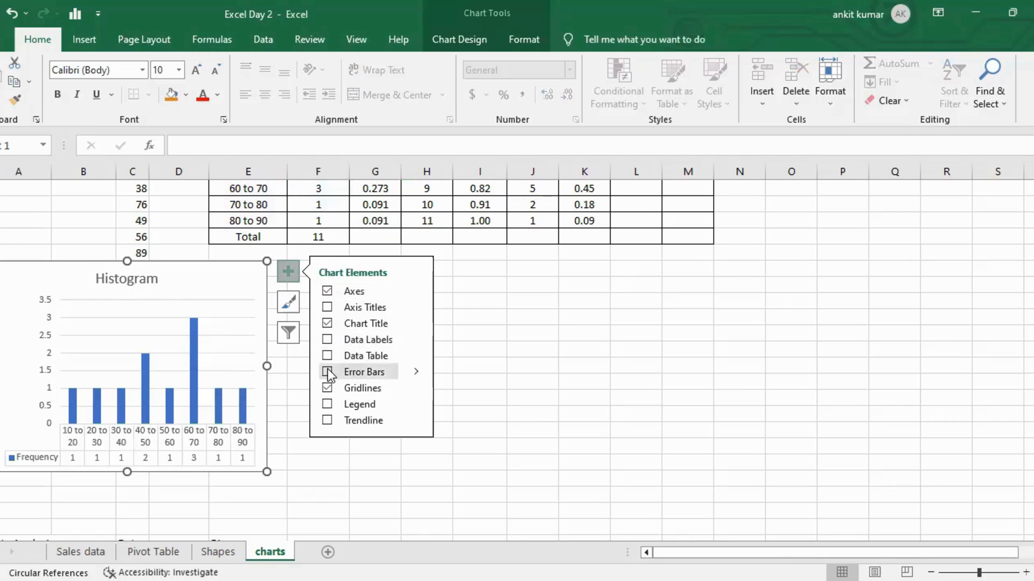
left_click(327, 338)
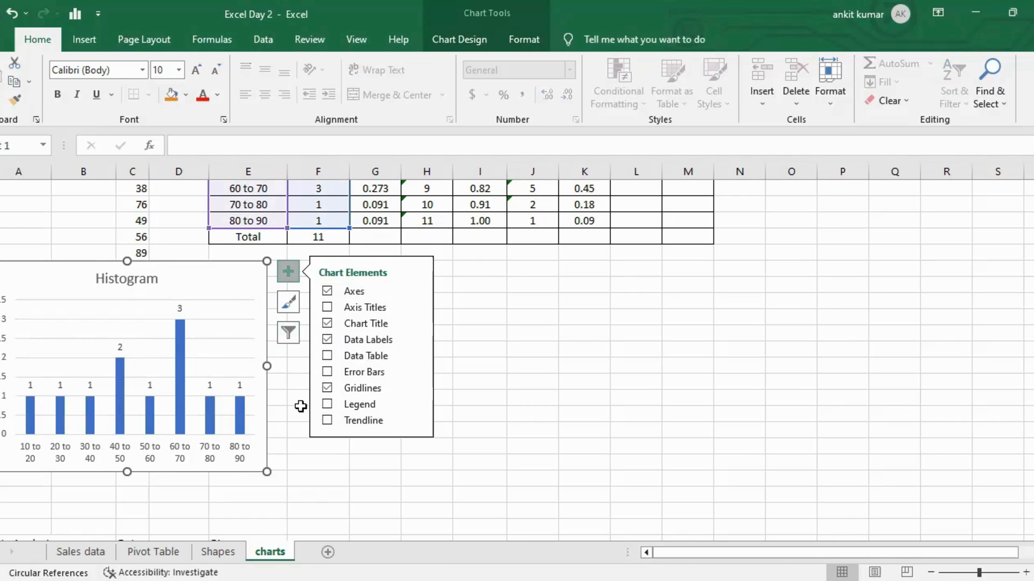
left_click(497, 289)
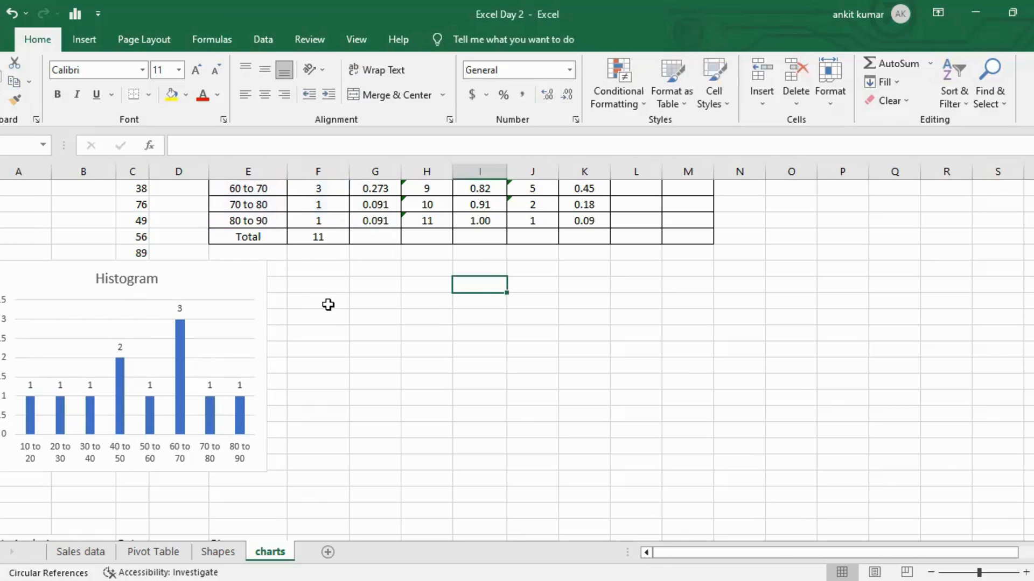
Examine the 60 to 70 class and its frequency against the histogram's bars.
scroll(328, 305, "up", 2)
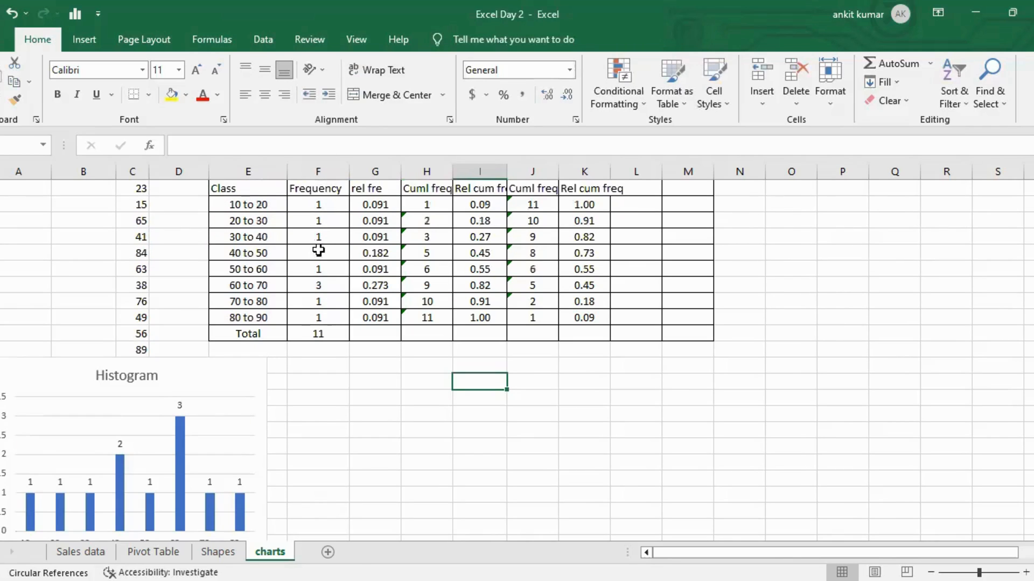
left_click(322, 286)
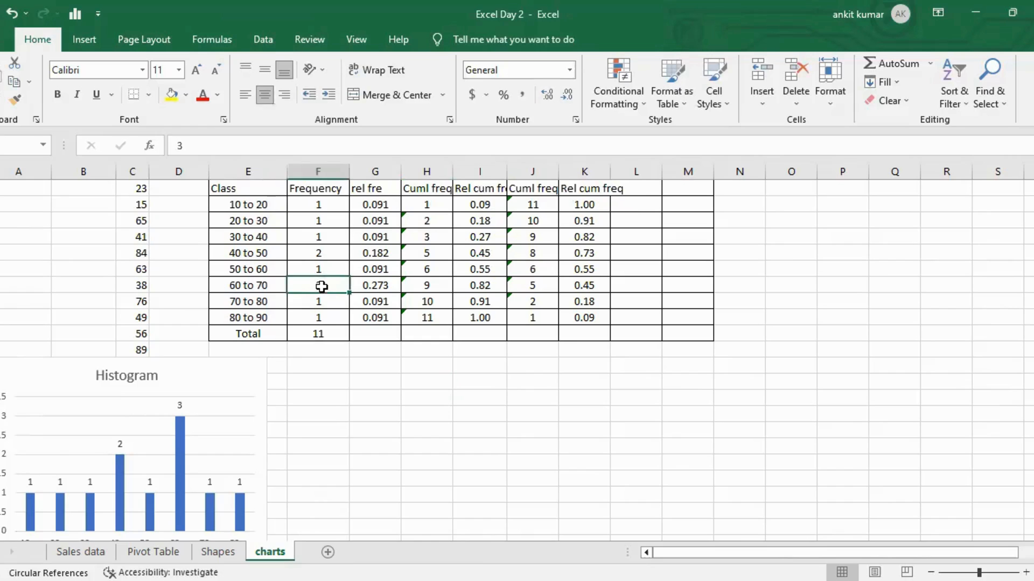
left_click(278, 288, "shift")
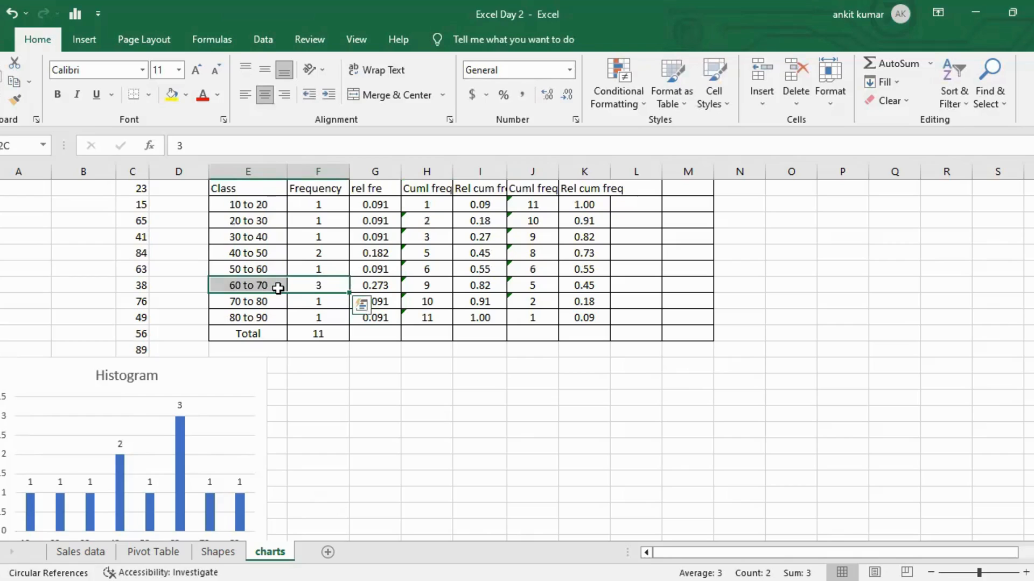
scroll(226, 397, "down", 1)
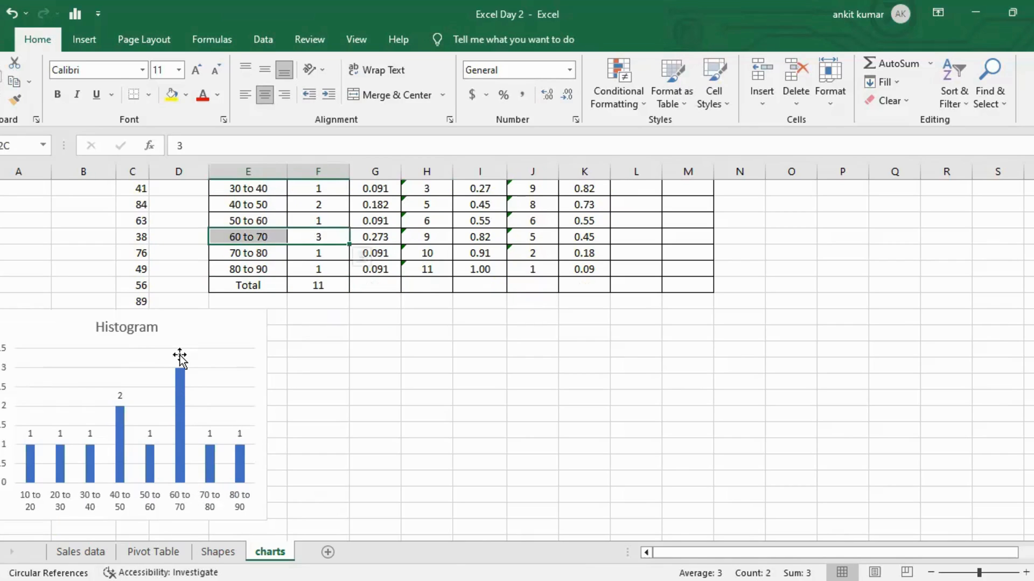
left_click(367, 345)
scroll(368, 345, "up", 1)
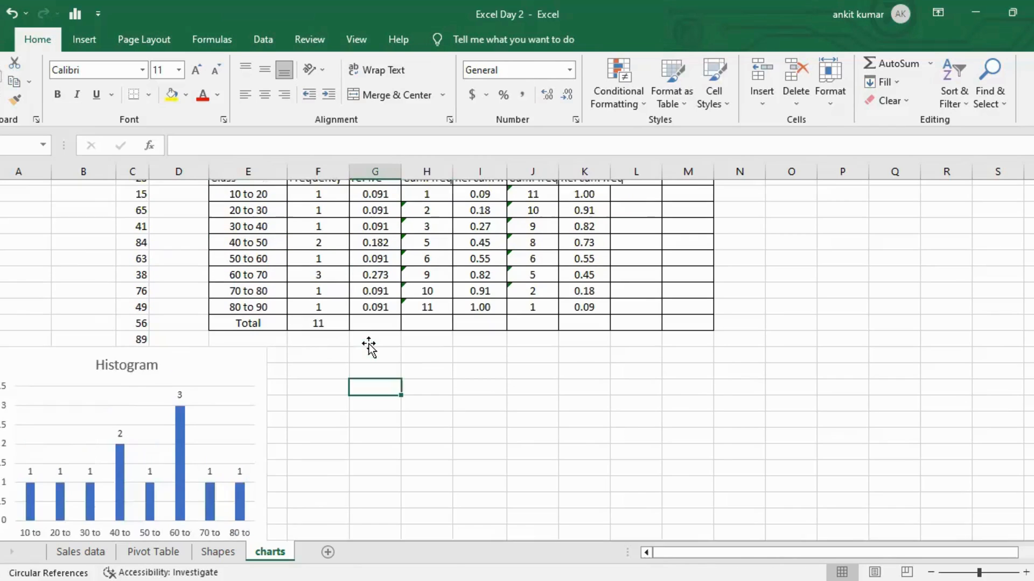
scroll(369, 347, "up", 2)
Insert a line chart plotting the Class column against the less-than Rel cum freq column.
left_click_drag(266, 286, 258, 414)
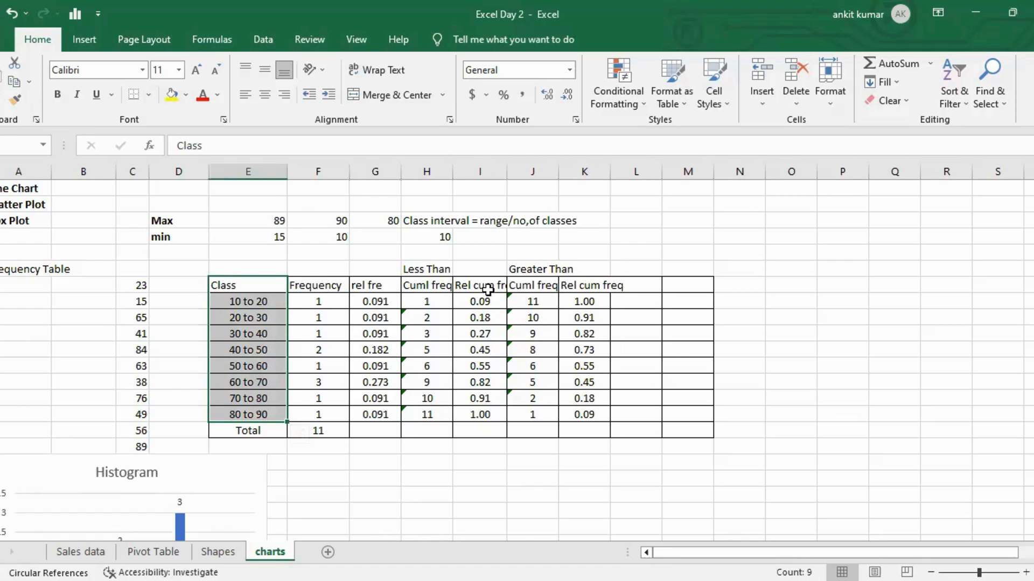
left_click_drag(483, 282, 483, 347)
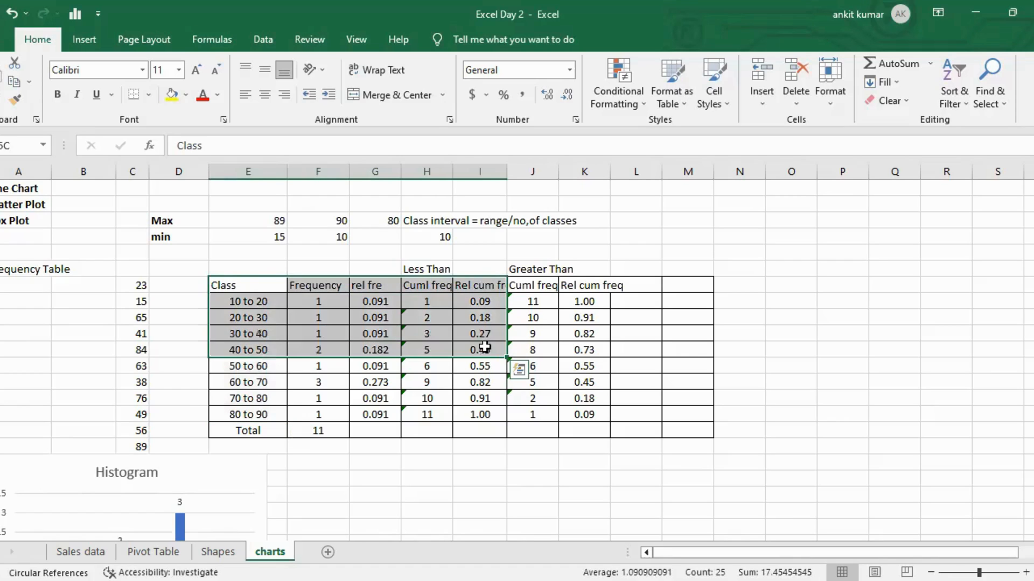
left_click(487, 286)
key("ctrl+shift+Down")
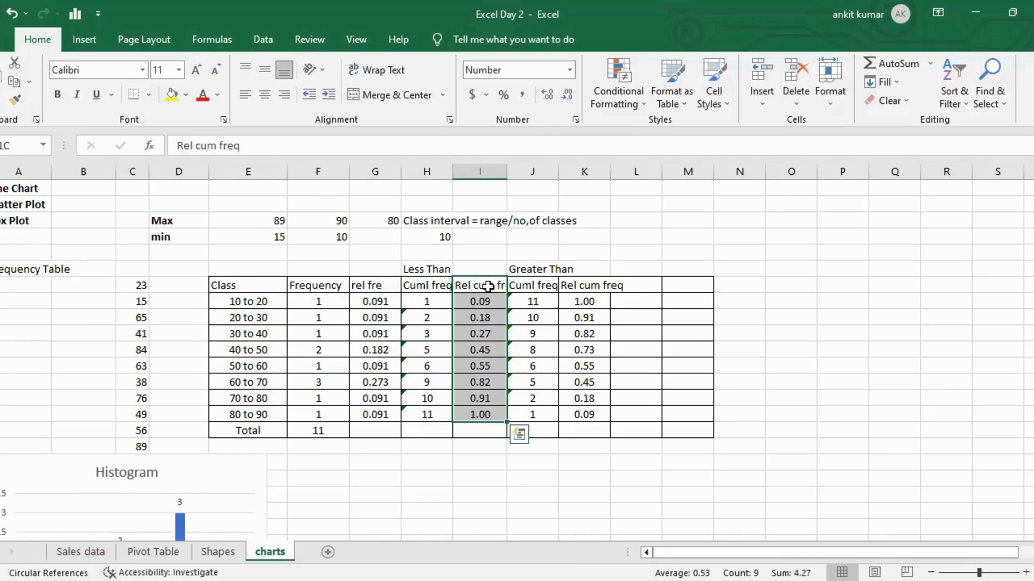
left_click_drag(239, 284, 243, 414)
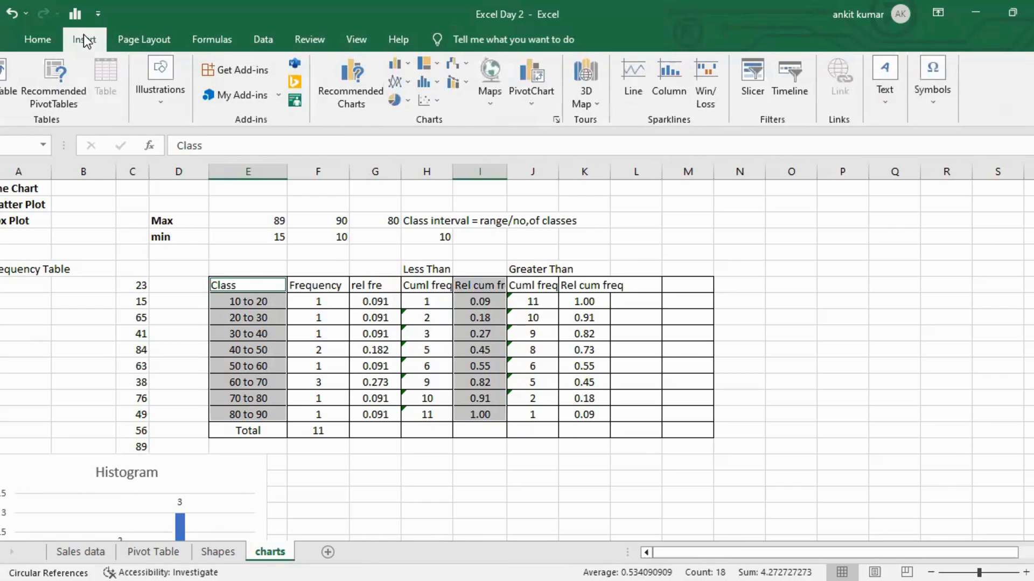
left_click(357, 82)
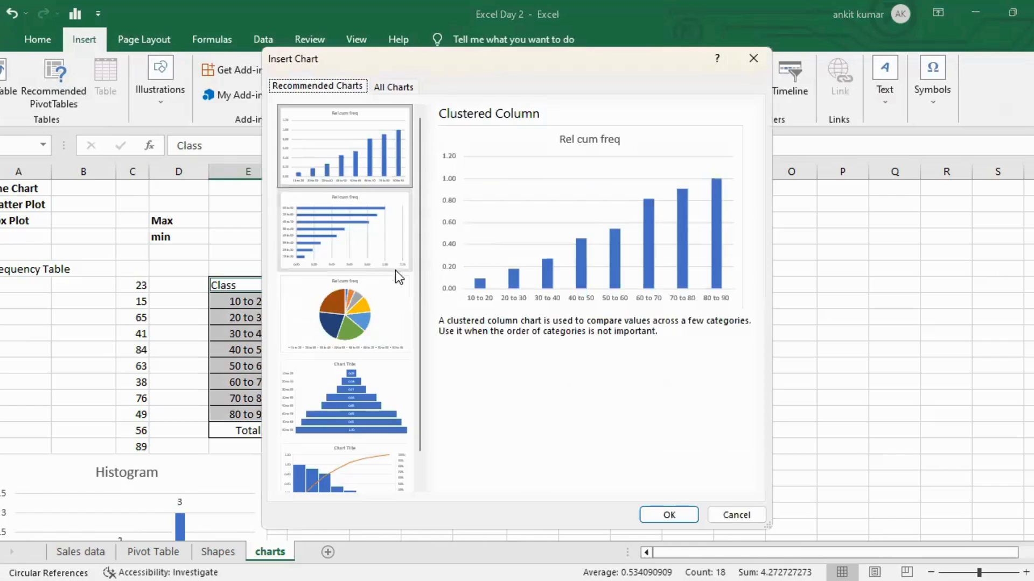
left_click(386, 87)
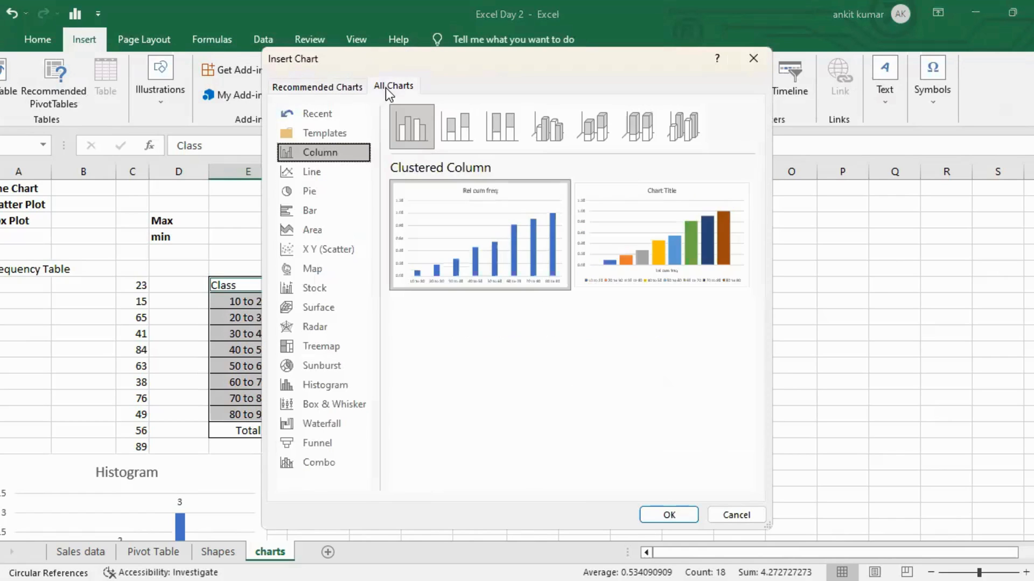
left_click(324, 171)
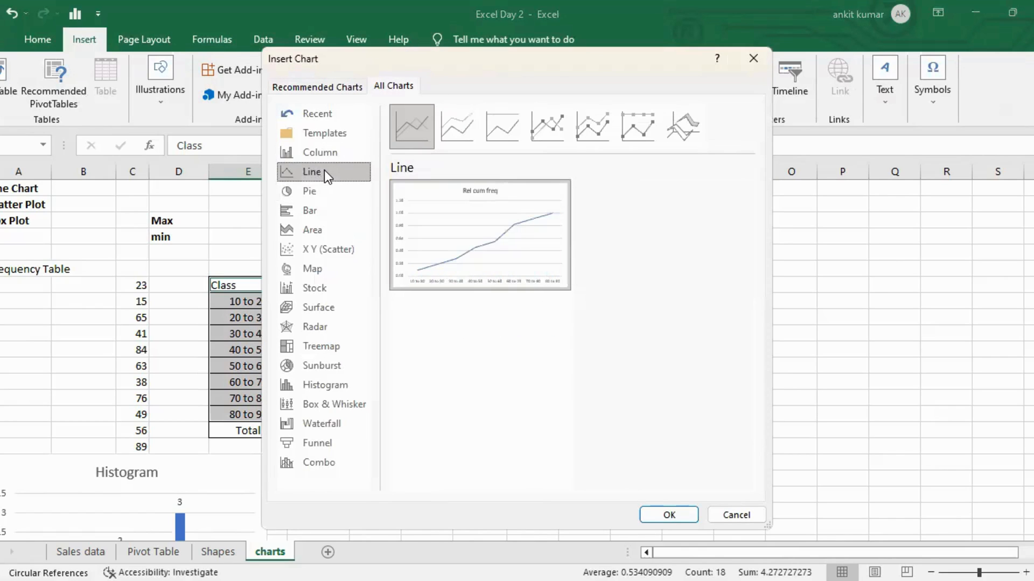
left_click(681, 513)
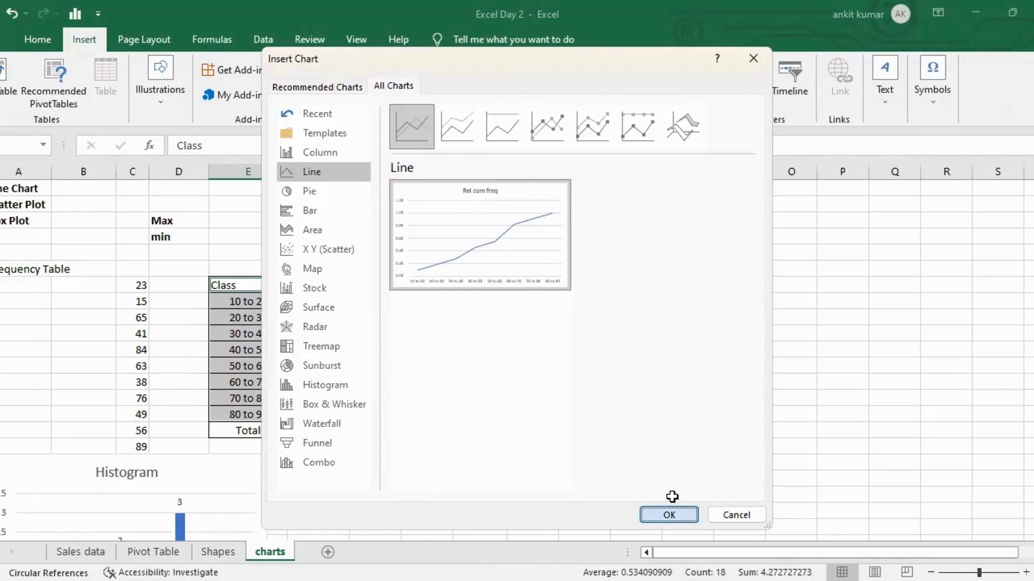
Move the line chart beside the histogram and shrink it slightly.
scroll(663, 471, "down", 3)
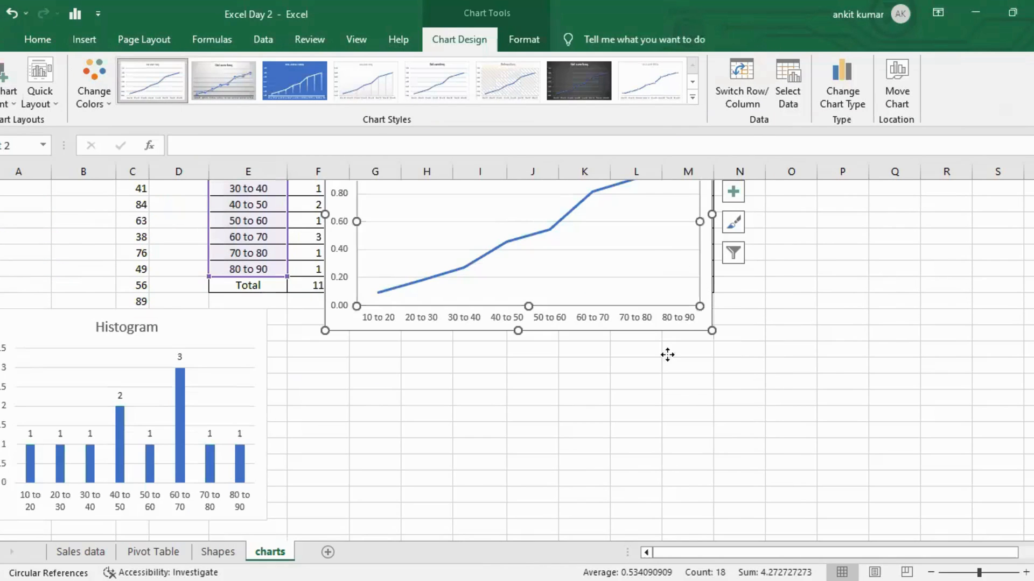
scroll(612, 512, "down", 2)
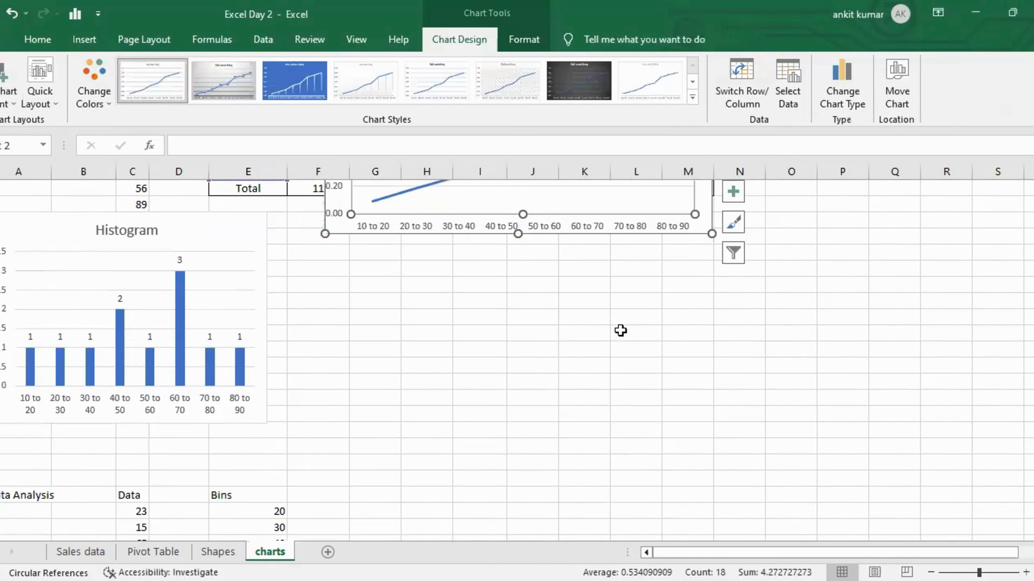
scroll(621, 330, "up", 1)
scroll(621, 330, "up", 4)
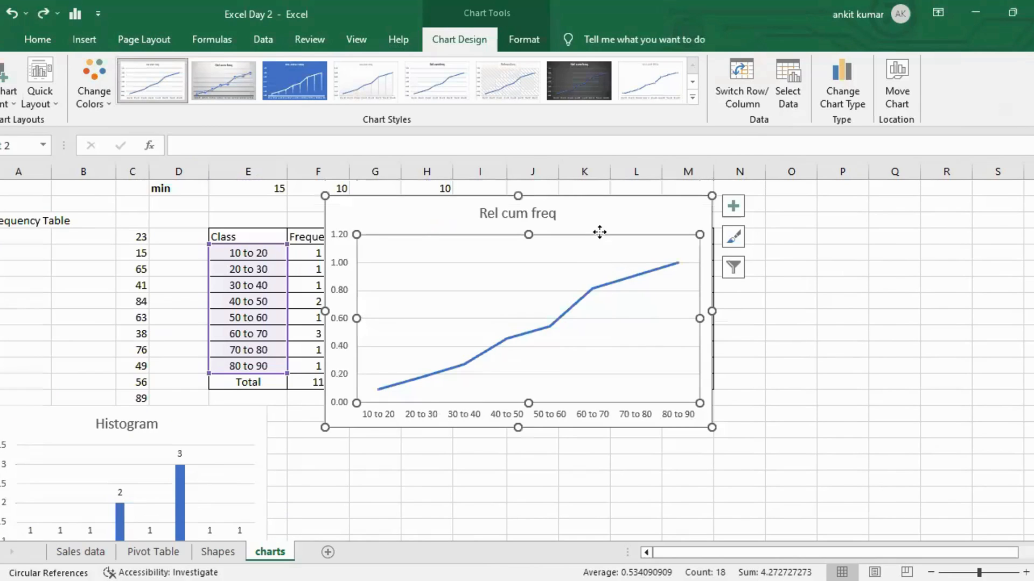
left_click_drag(595, 212, 544, 423)
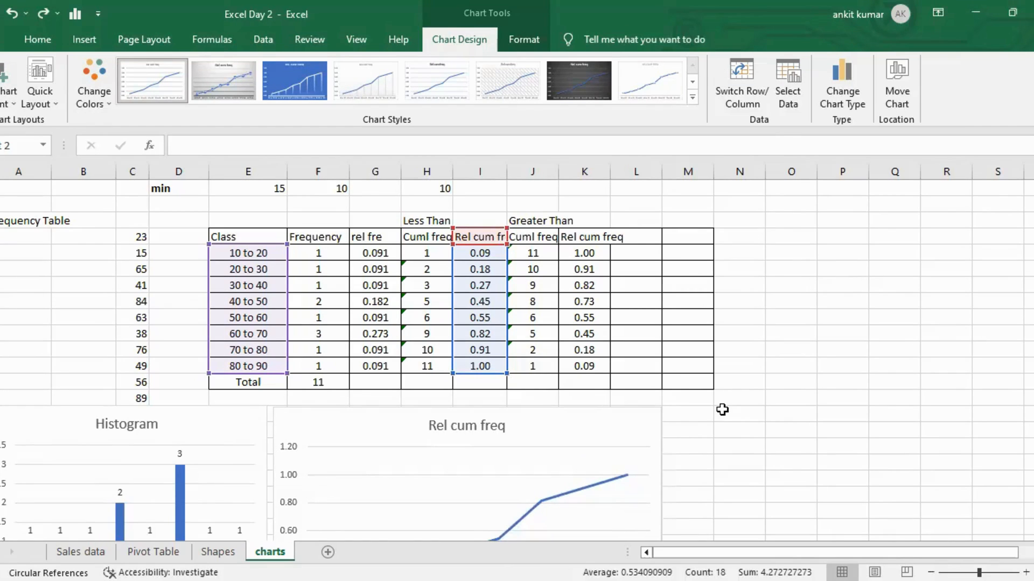
scroll(722, 408, "down", 3)
scroll(728, 410, "down", 2)
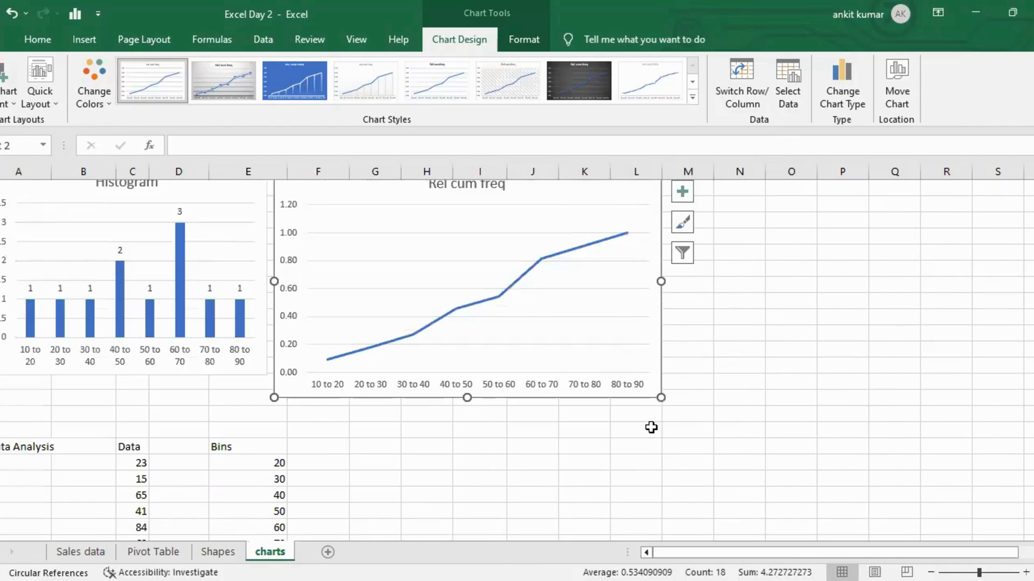
left_click_drag(661, 397, 628, 373)
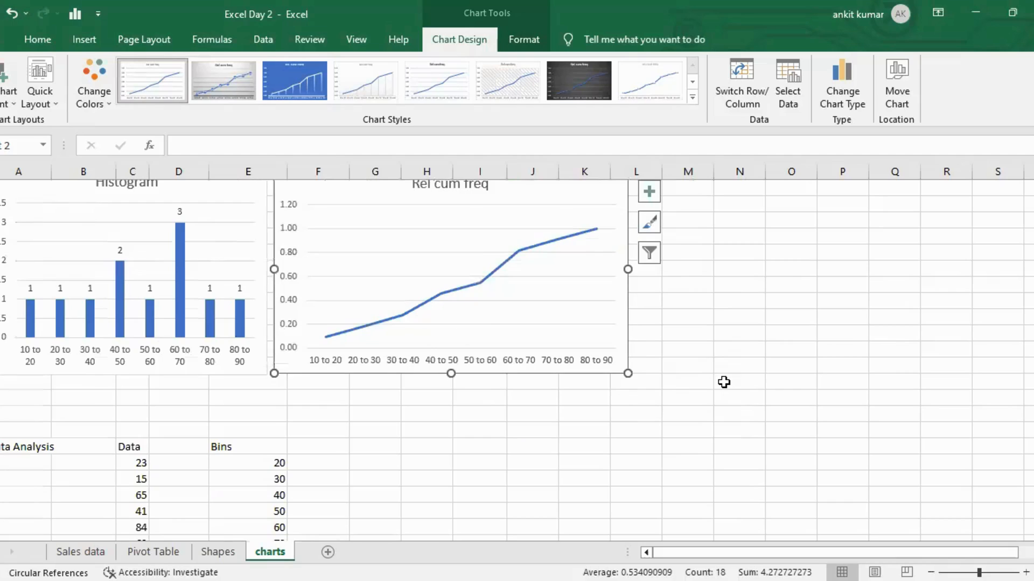
Rename the line chart's title to "Less Than Ogive".
scroll(724, 383, "up", 1)
double_click(448, 231)
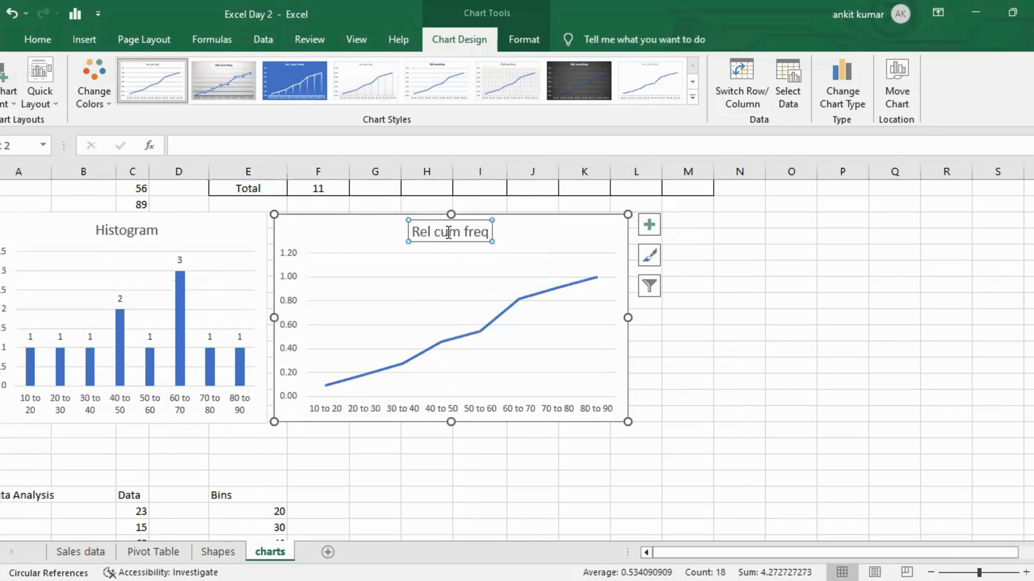
left_click(466, 230)
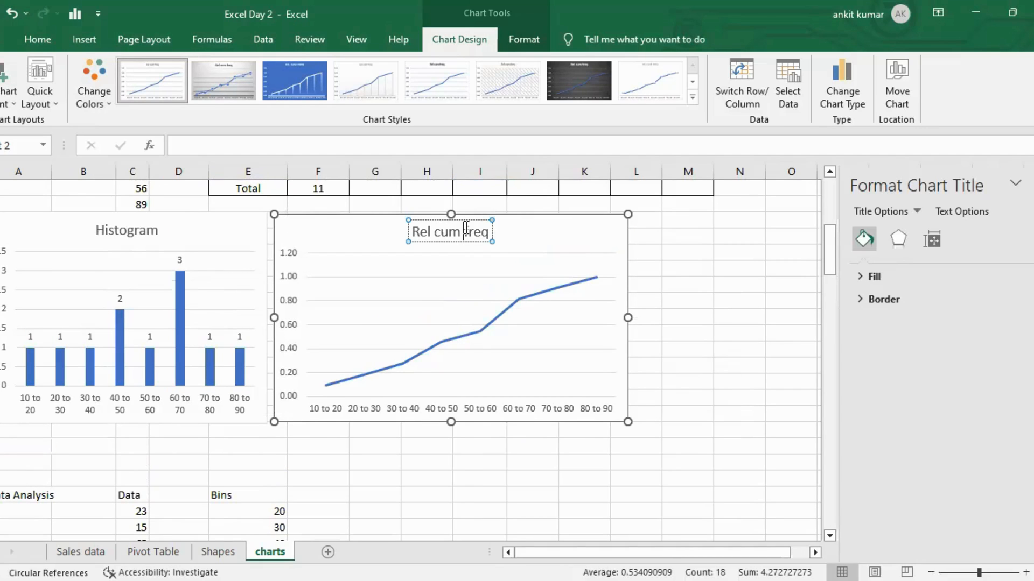
triple_click(466, 231)
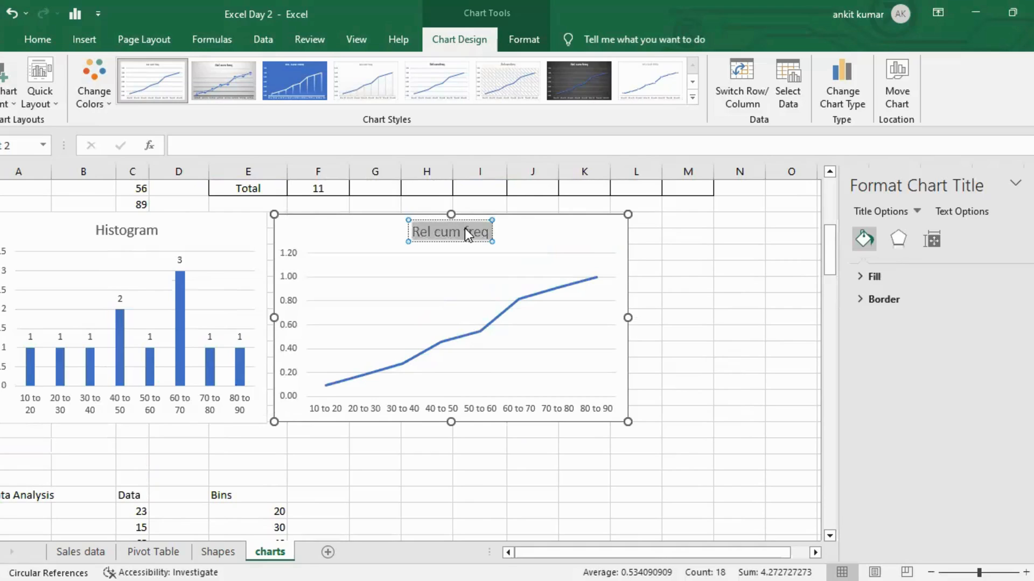
type("Less Than Ogive")
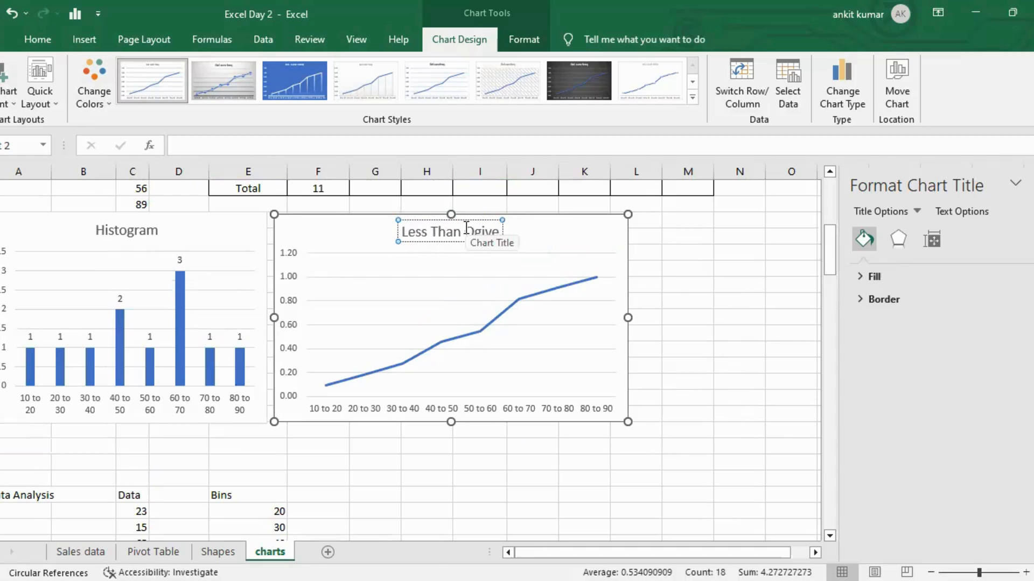
Add data labels to the Less Than Ogive chart's line.
left_click(624, 230)
left_click(649, 224)
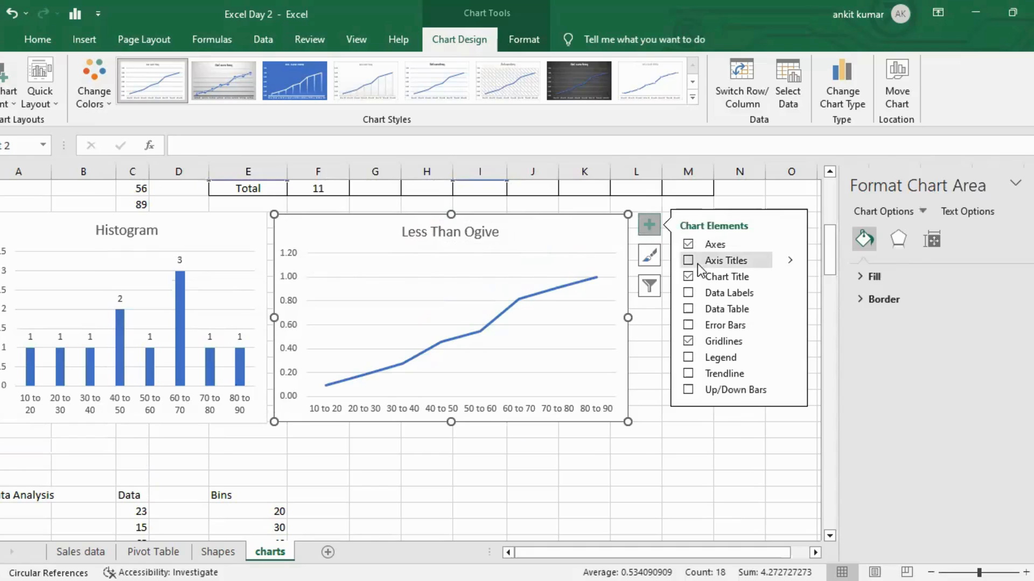
left_click(689, 294)
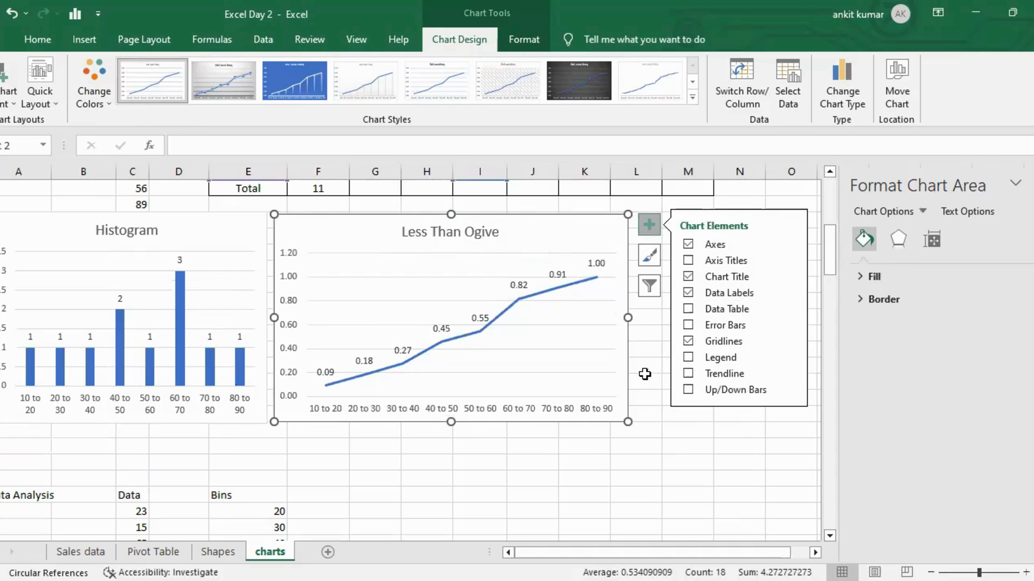
left_click(645, 377)
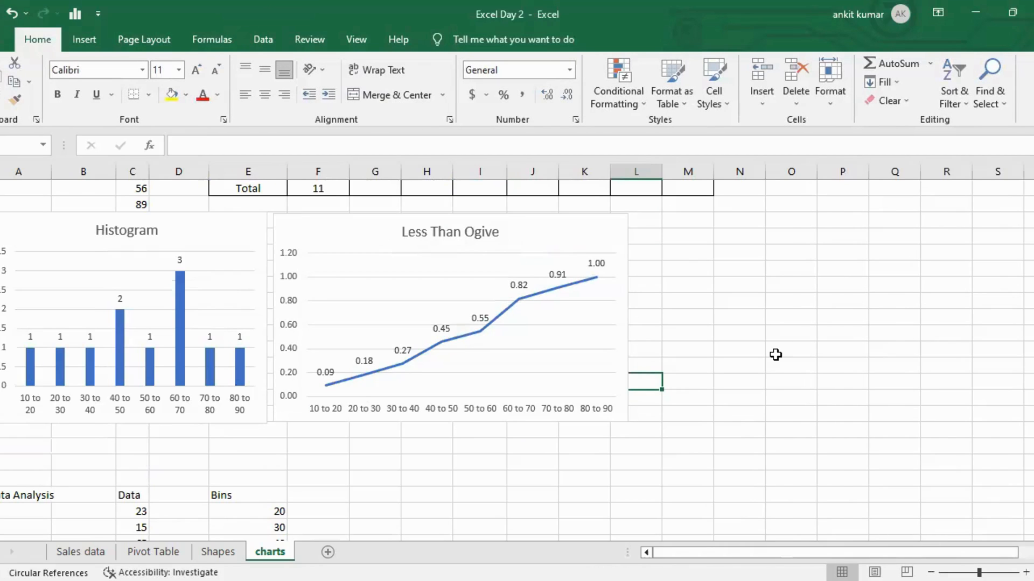
Insert a line chart plotting the Class column against the greater-than Rel cum freq column.
scroll(775, 354, "up", 2)
scroll(775, 354, "up", 3)
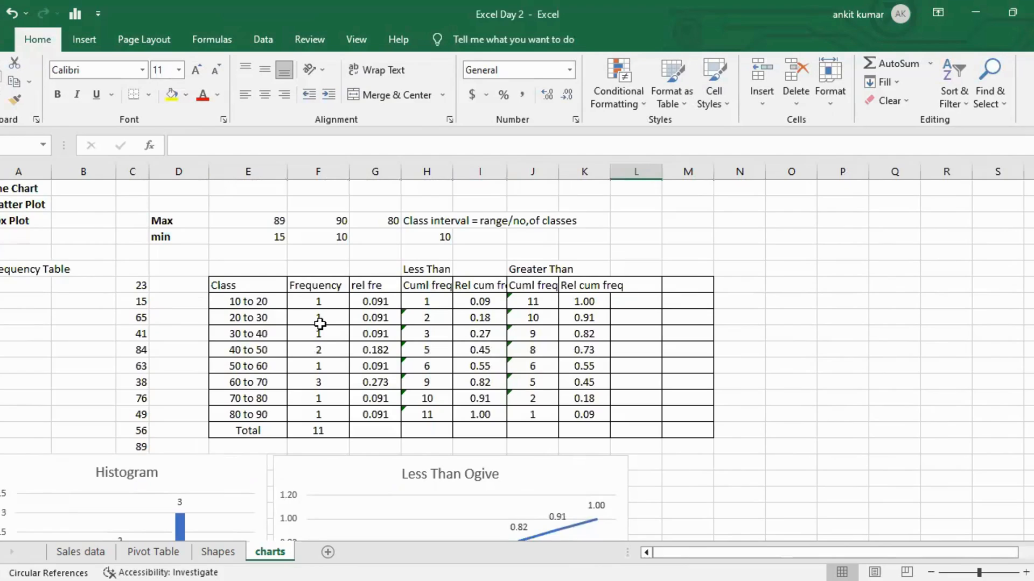
left_click(249, 286)
key("ctrl+shift+Down")
key("ctrl+shift+Up")
key("ctrl+shift+Down")
key("shift+Up")
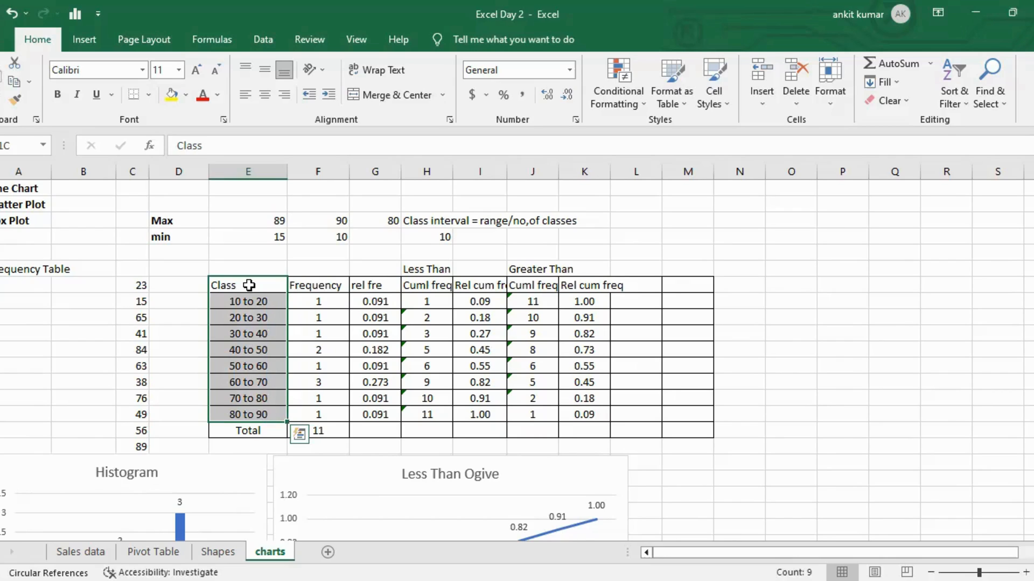
left_click(583, 289, "ctrl")
left_click_drag(583, 289, 589, 412)
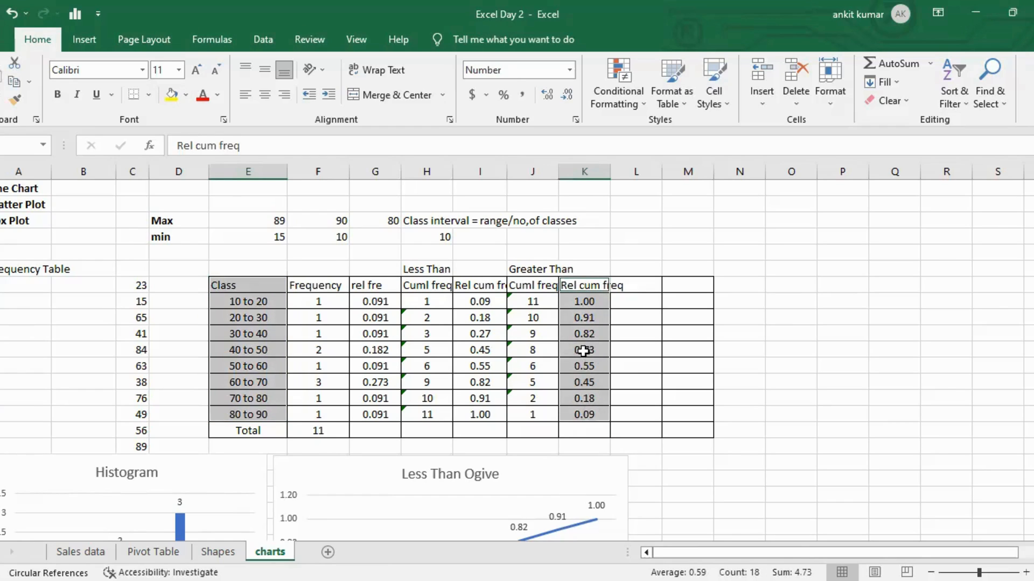
left_click(80, 35)
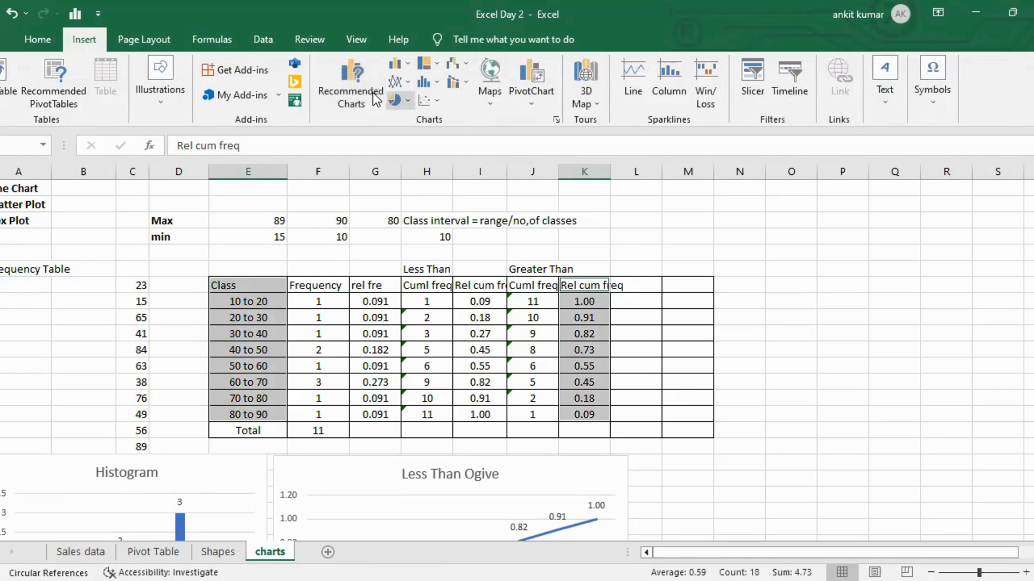
left_click(357, 88)
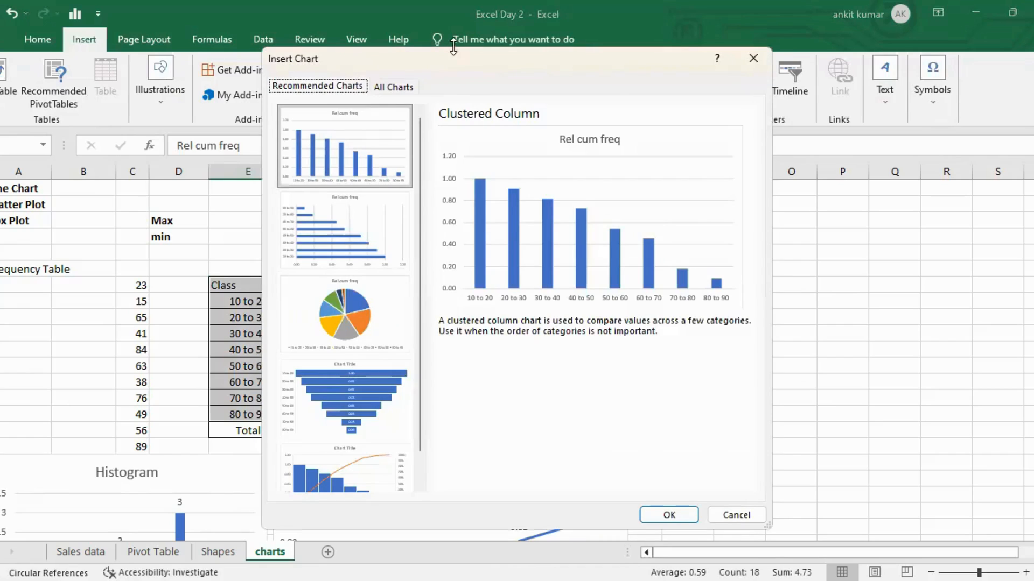
left_click(404, 86)
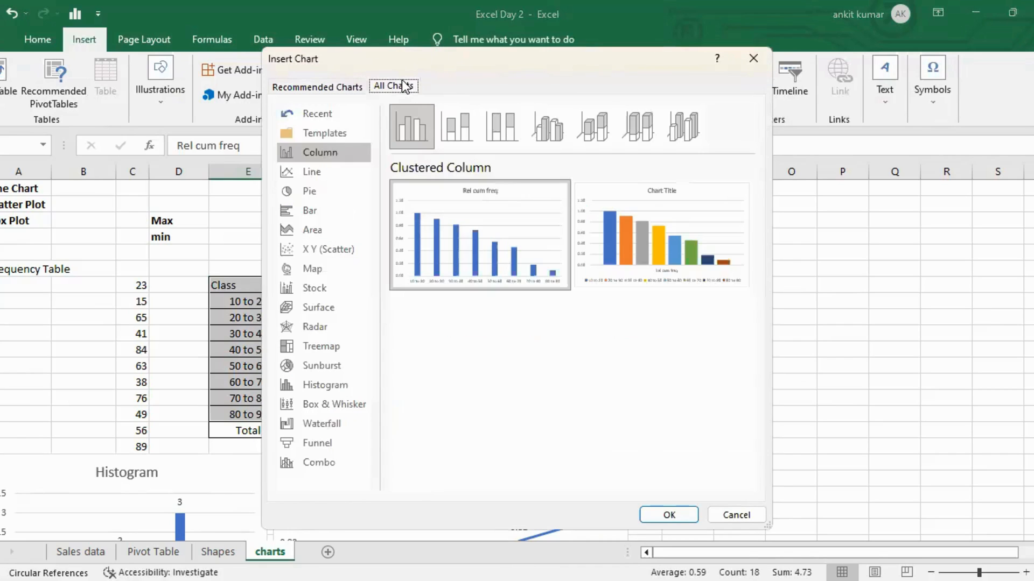
left_click(336, 173)
left_click(673, 515)
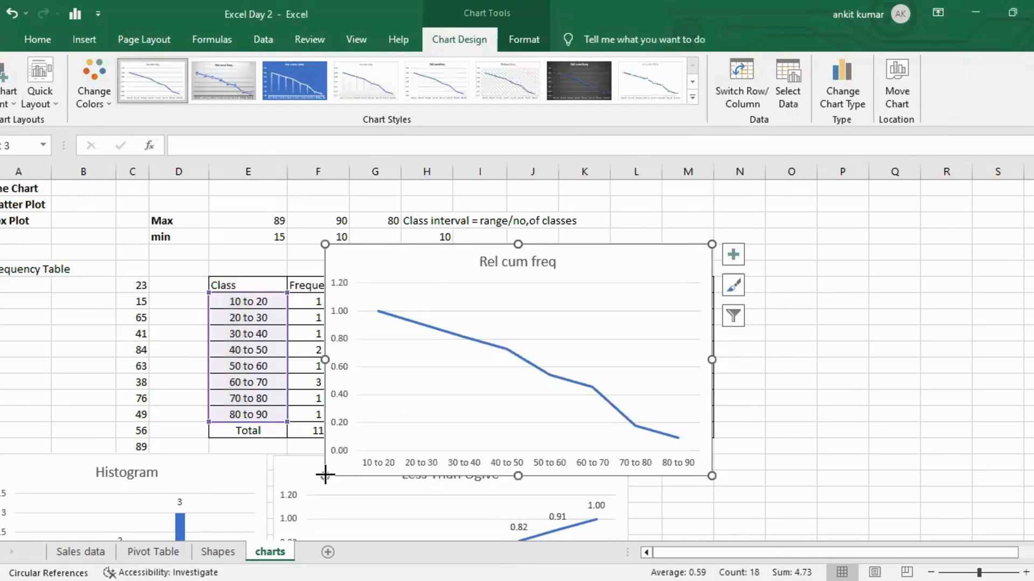
Move the new line chart beside the Less Than Ogive and reduce its height slightly.
left_click_drag(681, 247, 904, 438)
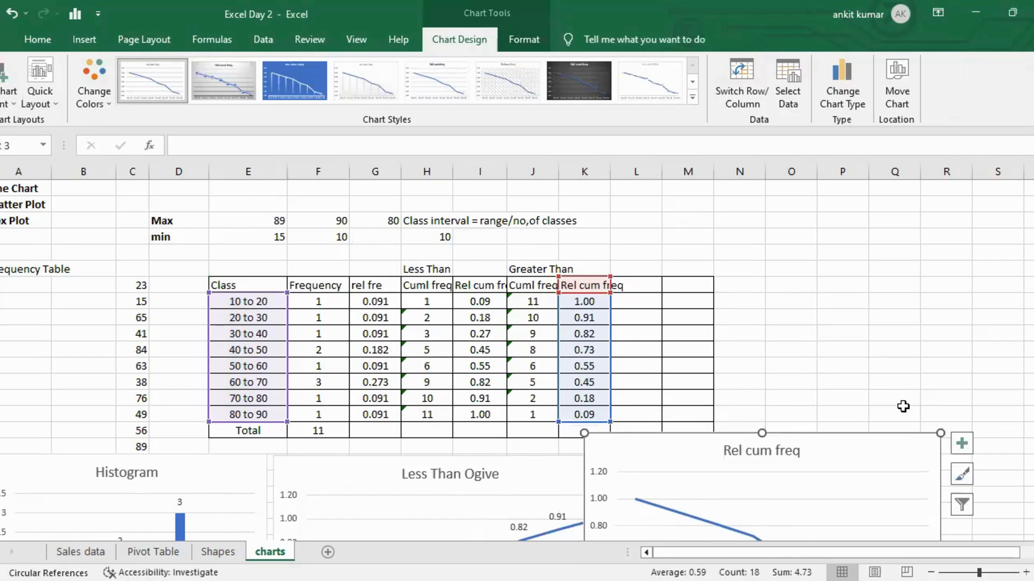
scroll(906, 412, "down", 3)
left_click_drag(851, 296, 895, 319)
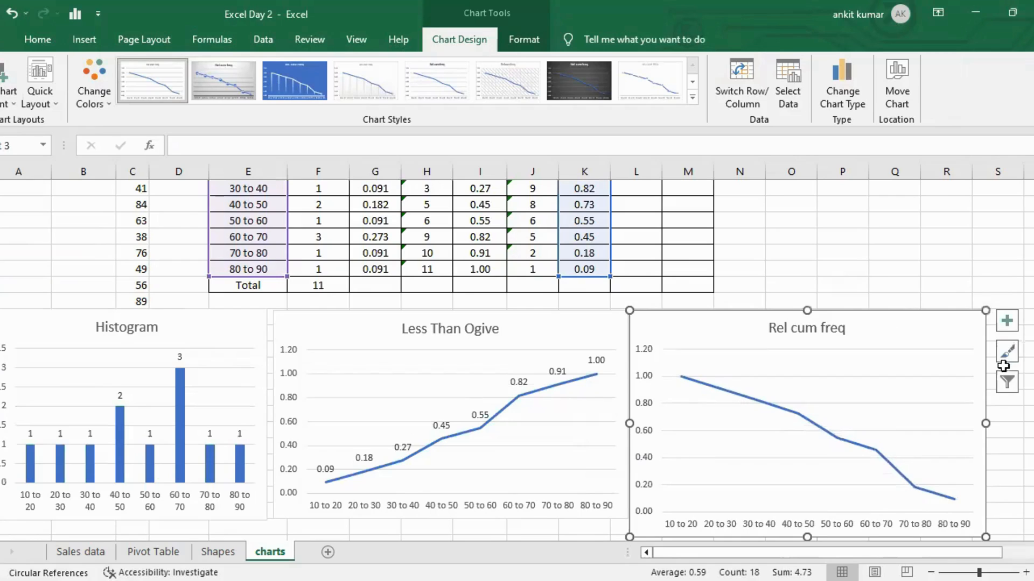
scroll(888, 333, "down", 1)
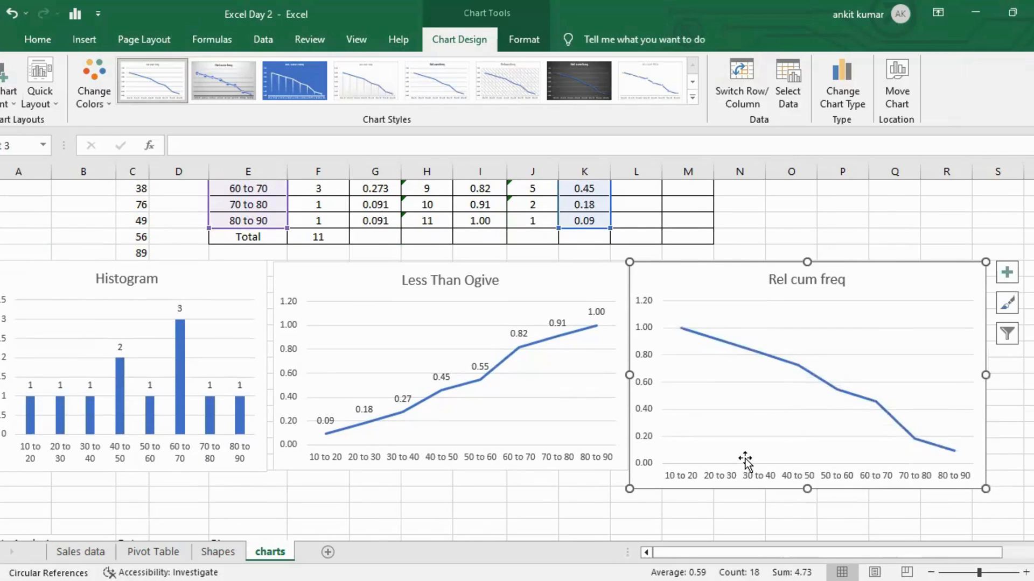
left_click_drag(984, 488, 984, 470)
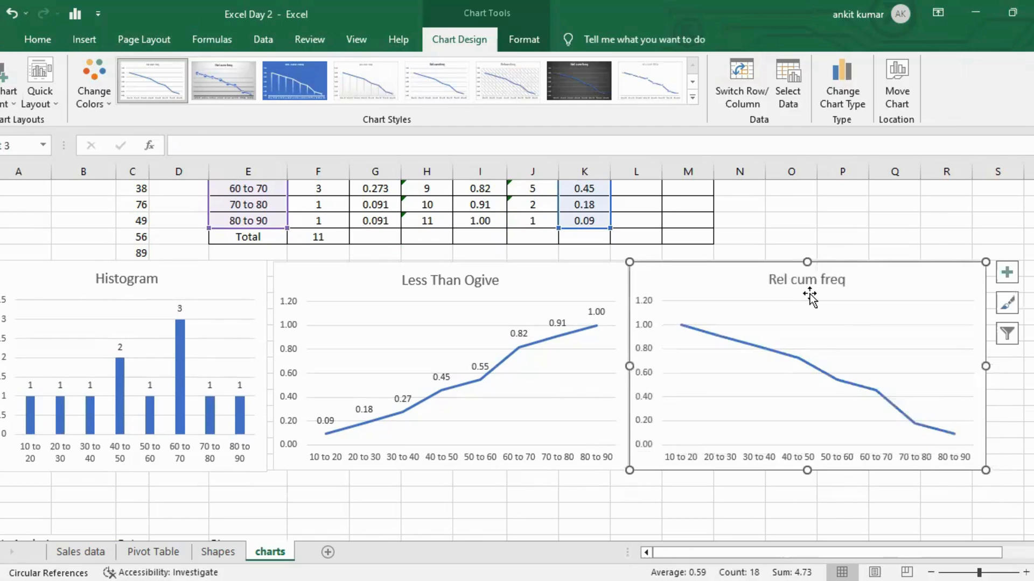
Rename the new chart's title to "Greater Than Ogive".
double_click(809, 279)
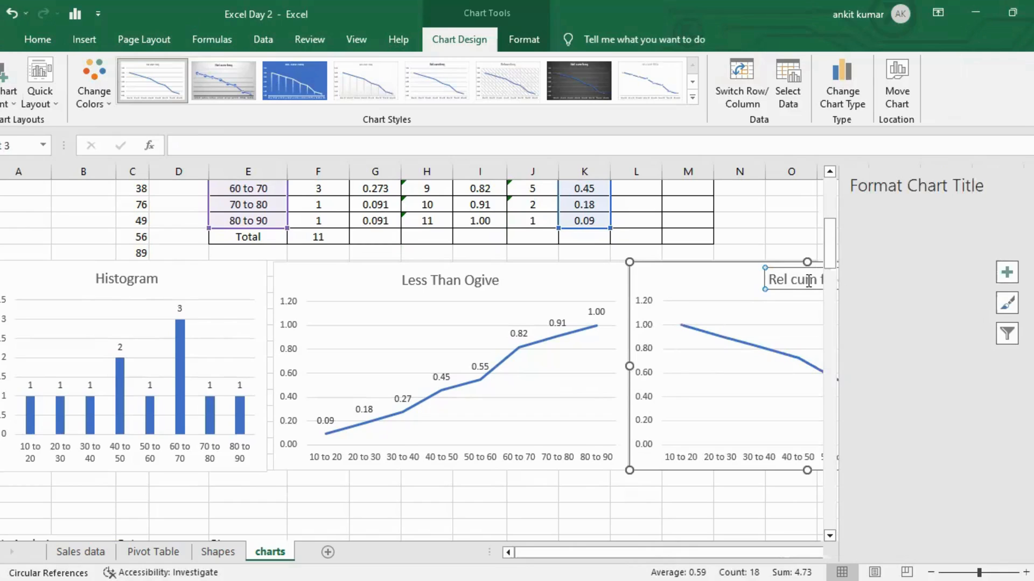
key("ctrl+a")
left_click(1026, 183)
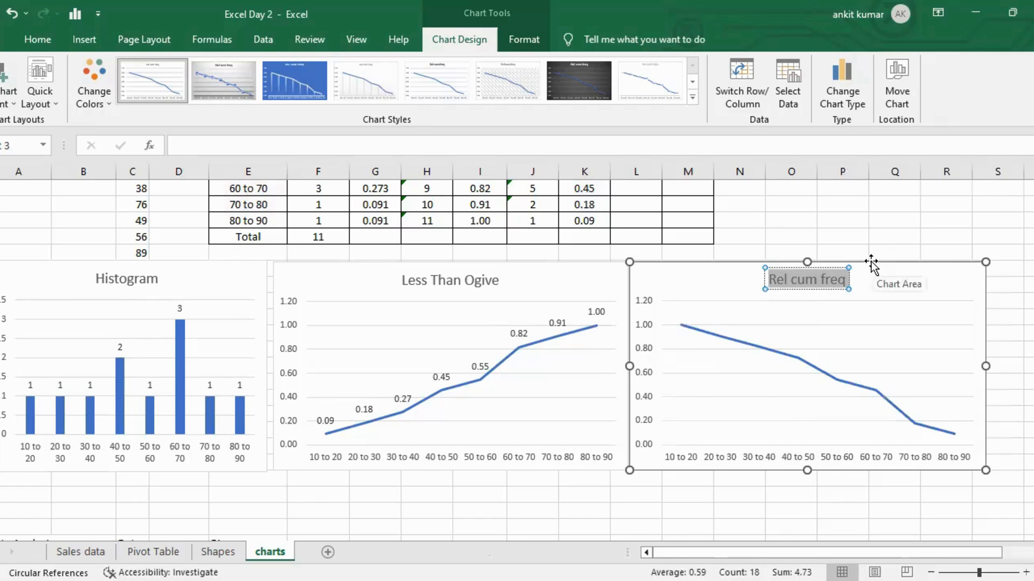
type("Greater")
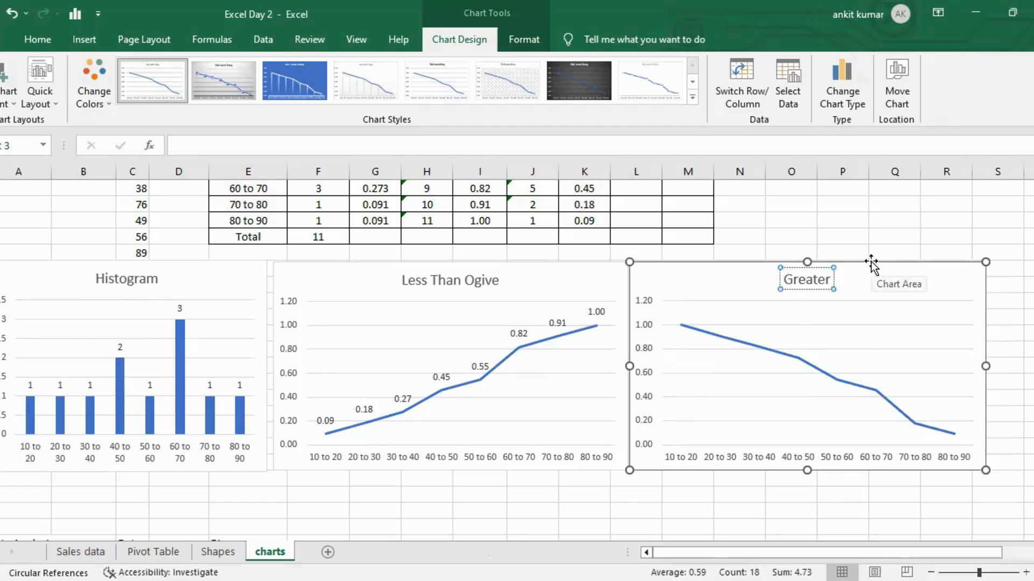
type(" Than")
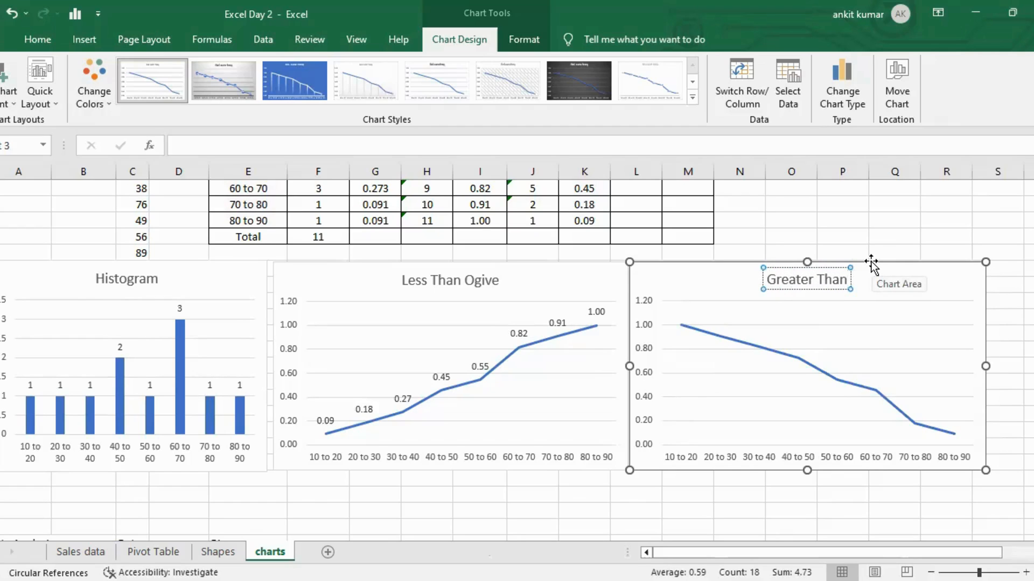
type(" Ogive")
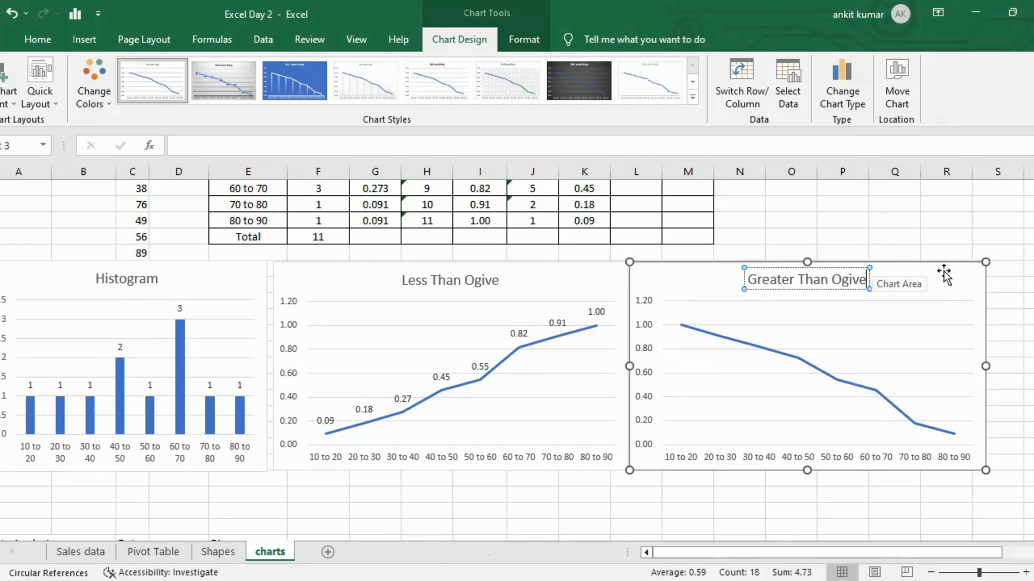
left_click(1003, 268)
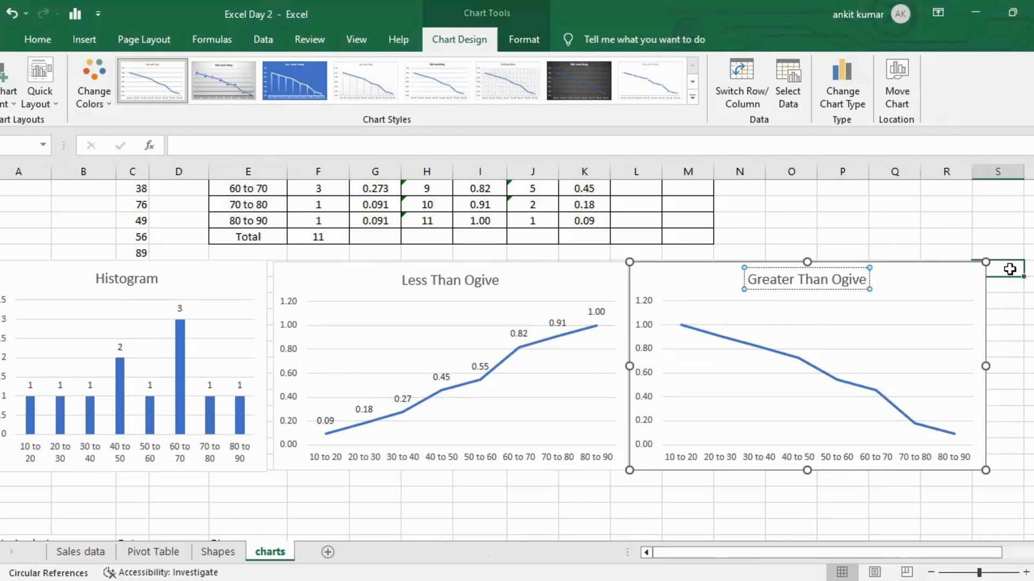
Add data labels to the Greater Than Ogive chart's line.
left_click(959, 277)
left_click(1006, 272)
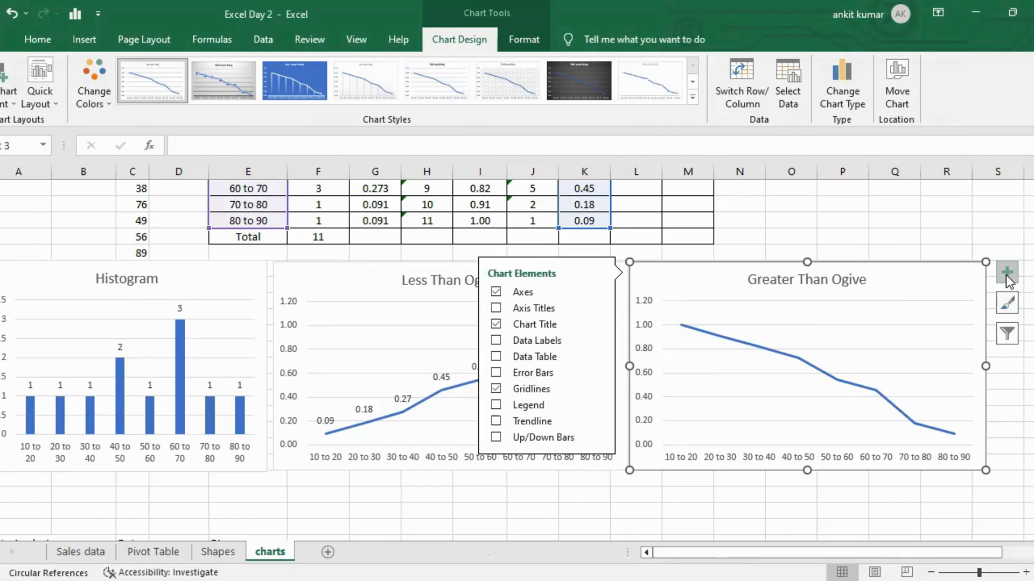
left_click(496, 340)
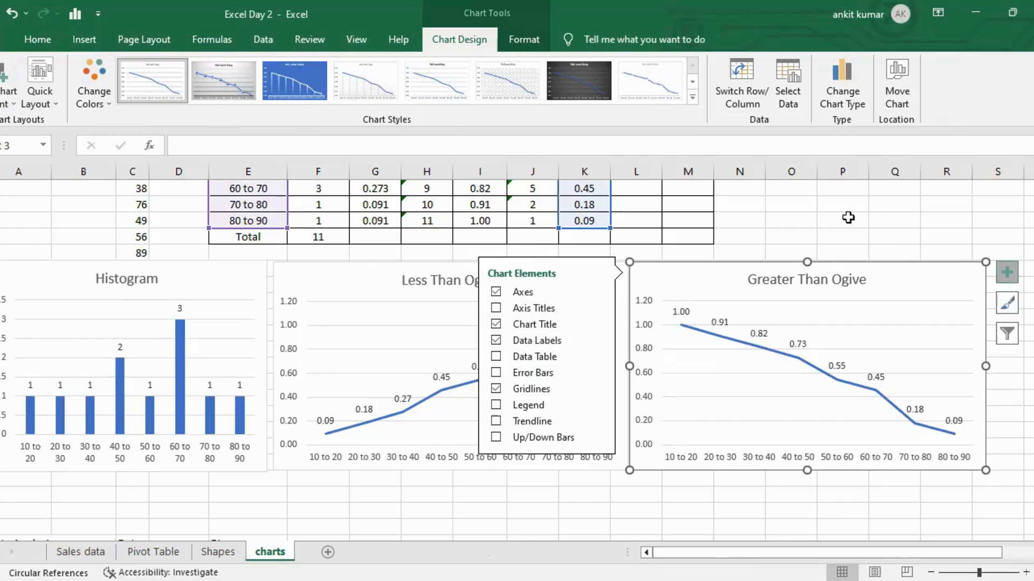
left_click(874, 217)
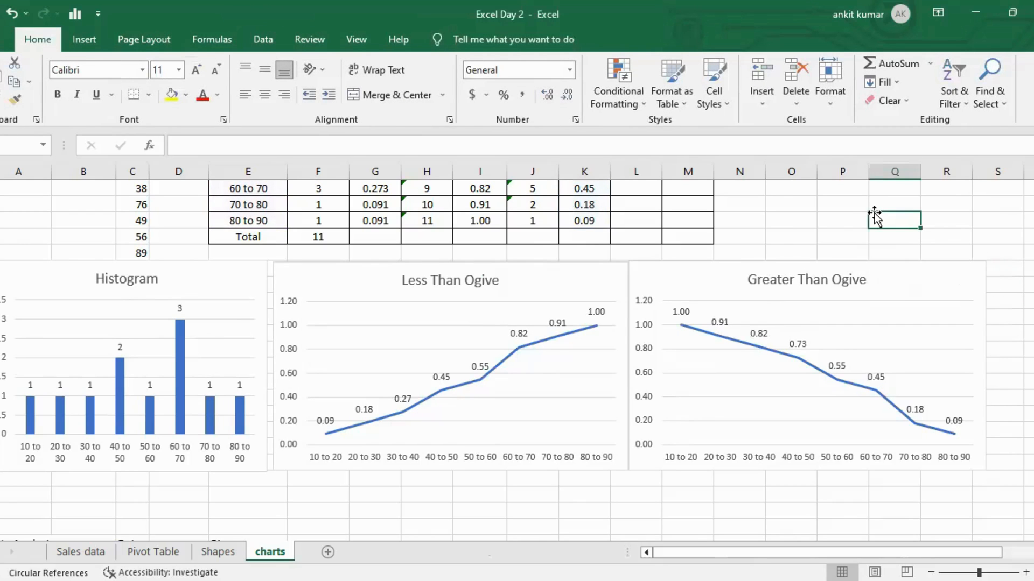
Review the Data and Bins columns set up for the Data Analysis histogram.
scroll(874, 217, "up", 5)
scroll(709, 360, "down", 3)
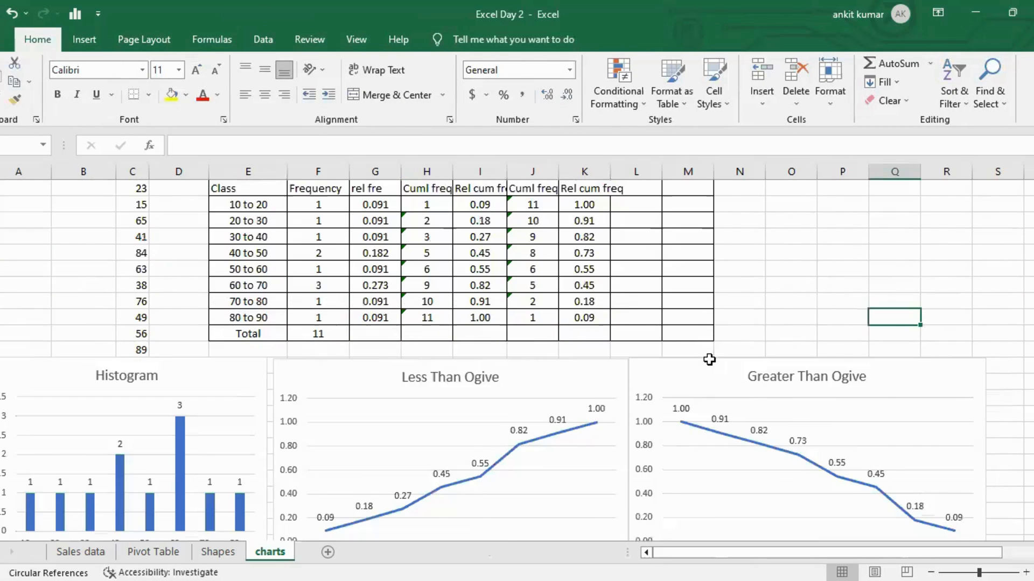
scroll(709, 360, "down", 1)
scroll(492, 484, "down", 2)
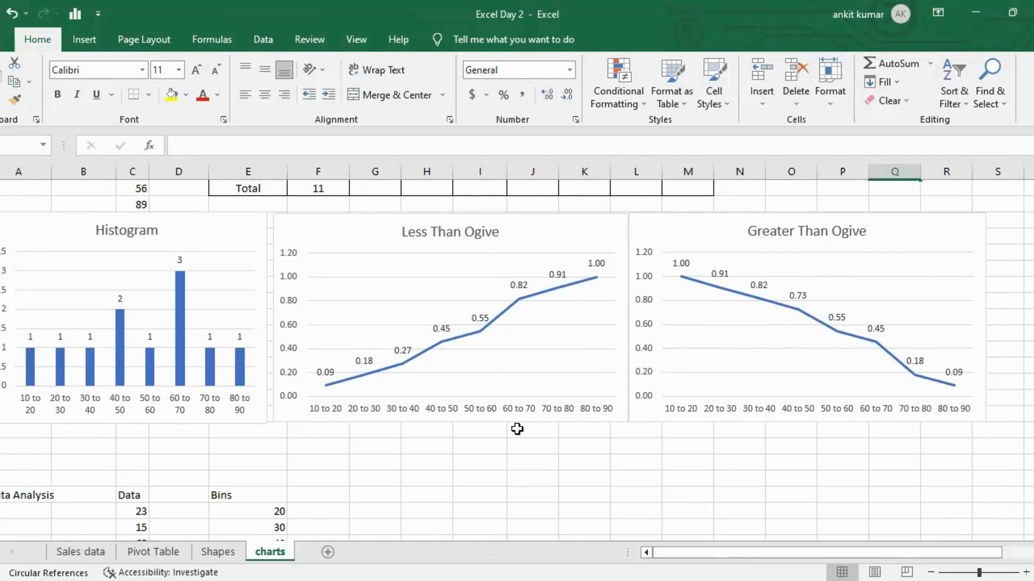
scroll(517, 431, "down", 4)
scroll(517, 431, "up", 1)
scroll(336, 328, "down", 2)
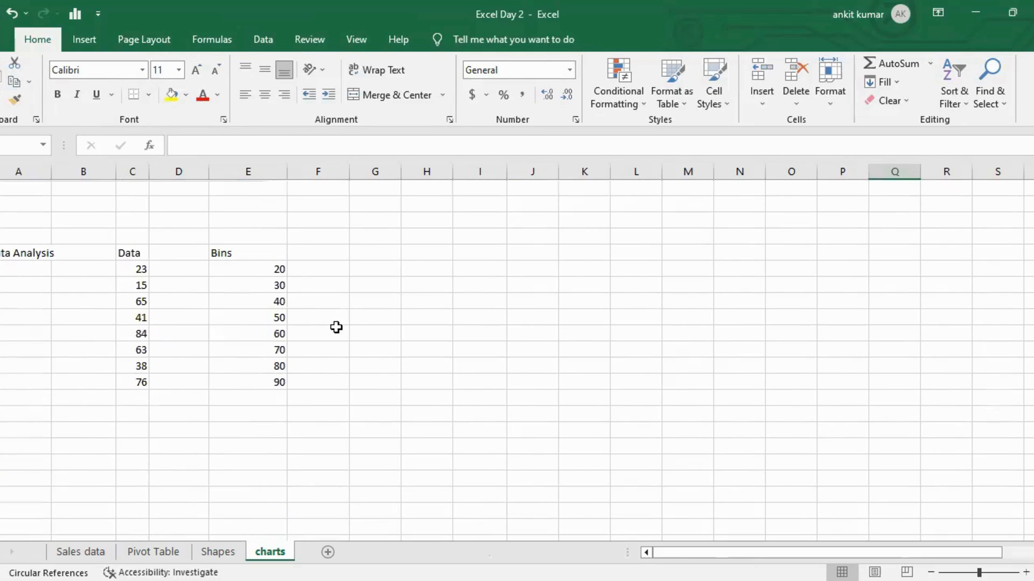
left_click(39, 258)
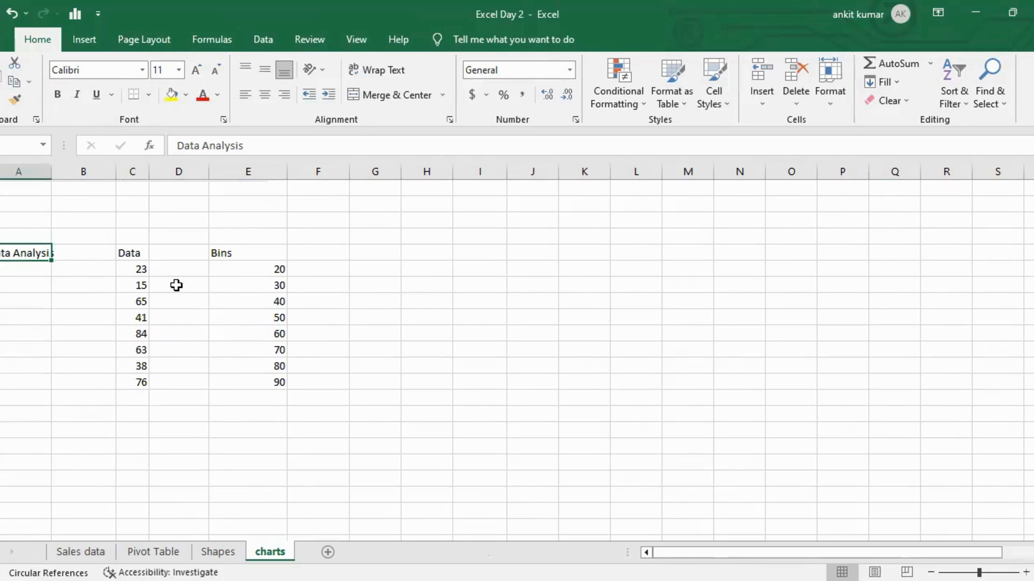
left_click(142, 254)
double_click(143, 254)
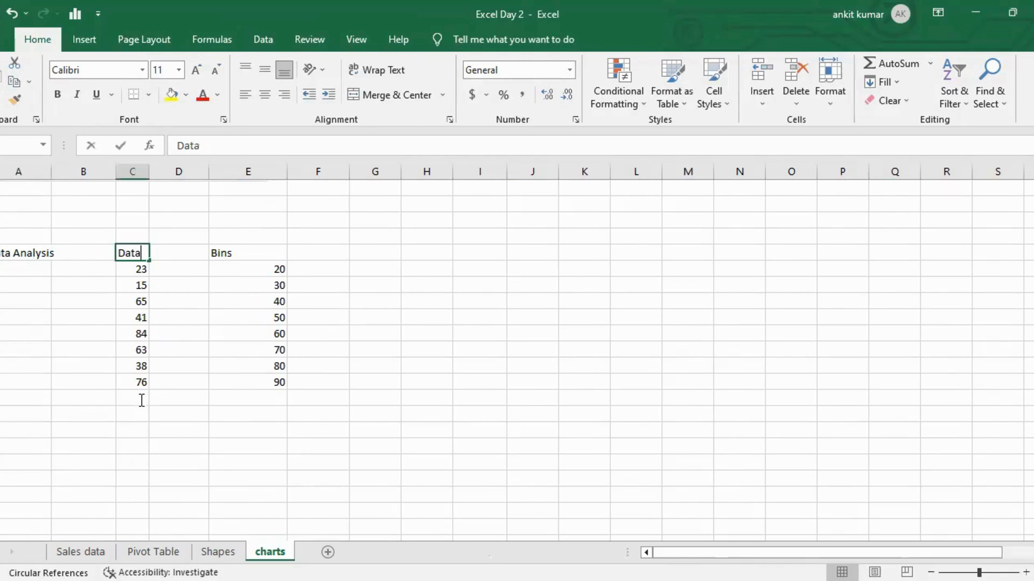
left_click(180, 397)
left_click(270, 253)
left_click_drag(269, 252, 354, 344)
left_click(259, 398)
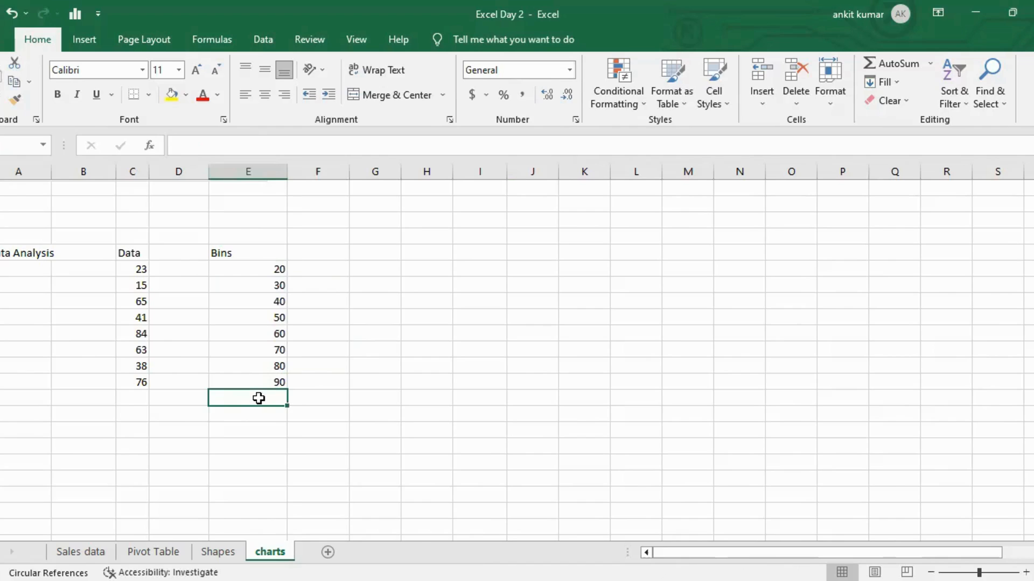
Open the Data Analysis Histogram tool with input range $C$40:$C$48 and bin range $E$40:$E$48.
left_click(264, 39)
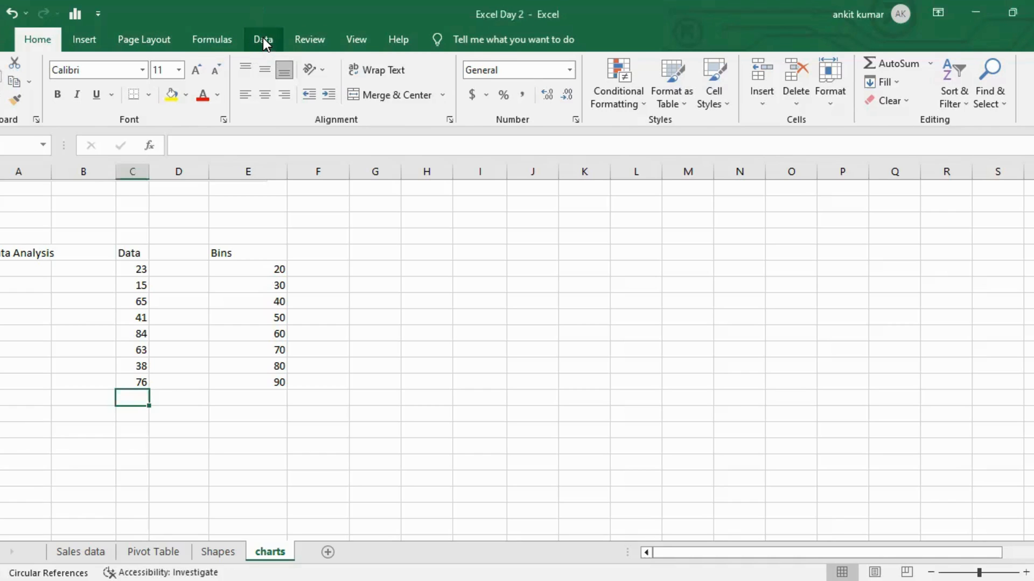
left_click(263, 39)
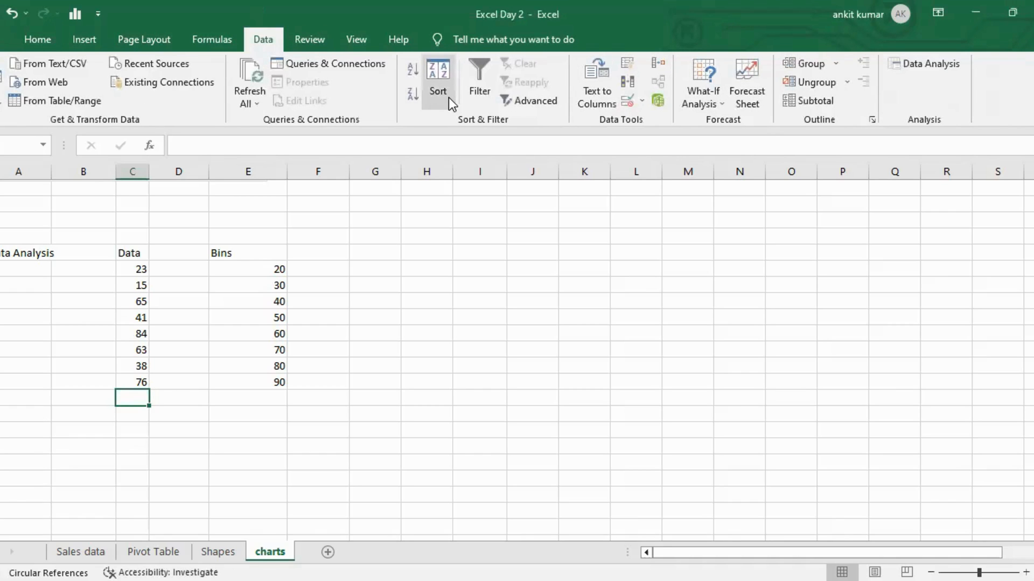
left_click(942, 63)
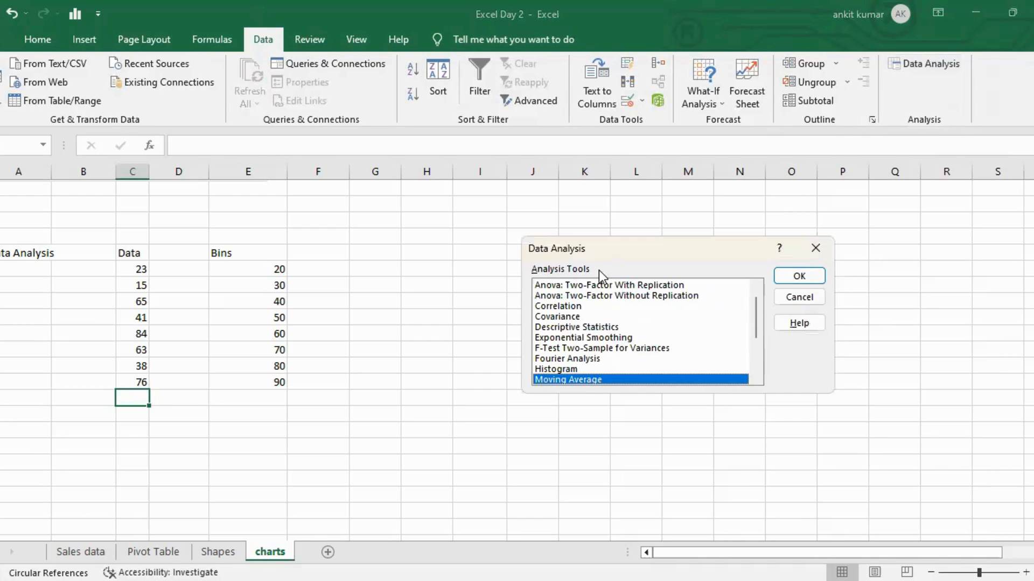
left_click(576, 369)
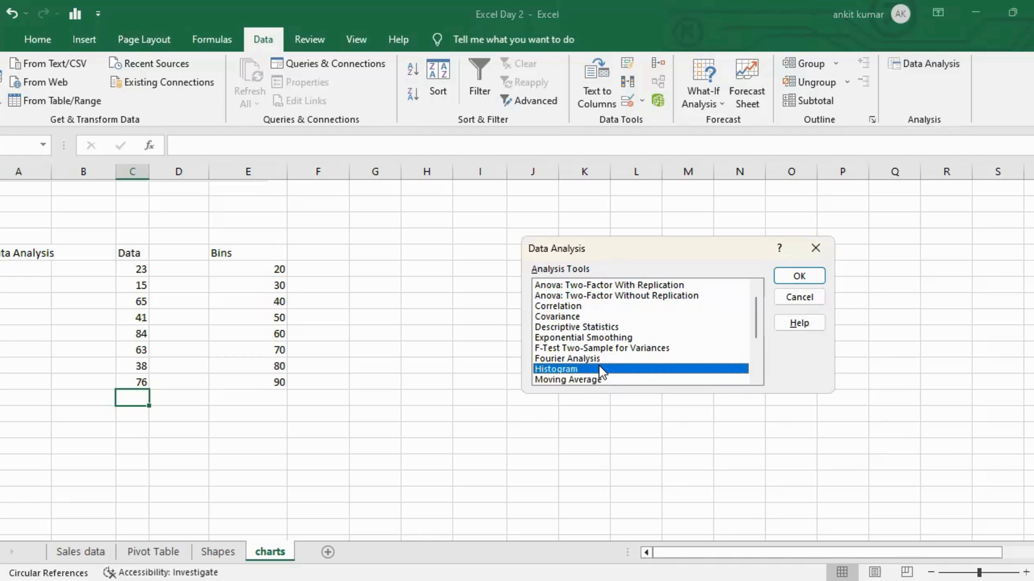
left_click(795, 277)
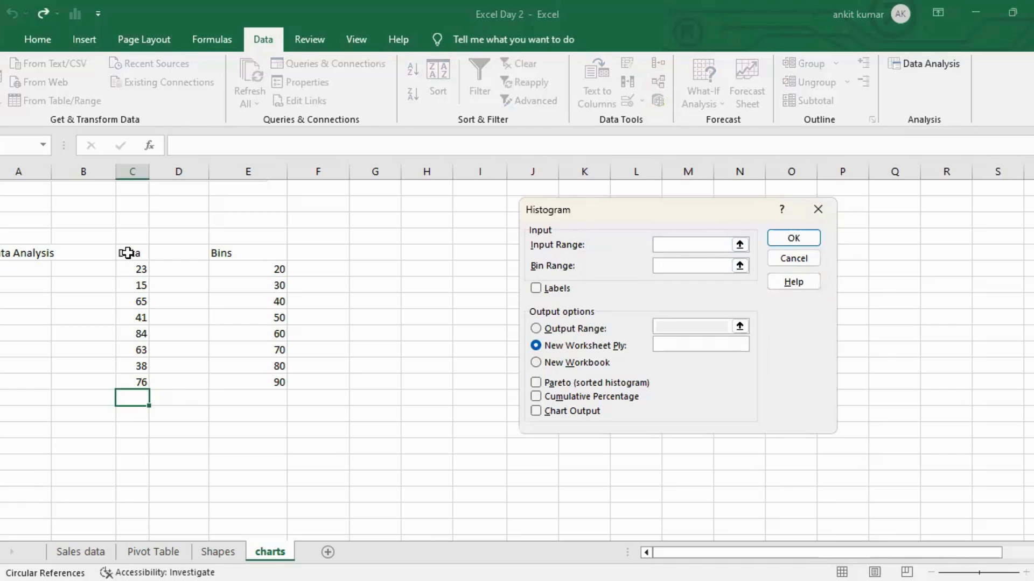
left_click_drag(127, 253, 138, 380)
left_click(679, 264)
left_click(268, 258)
left_click_drag(268, 258, 272, 381)
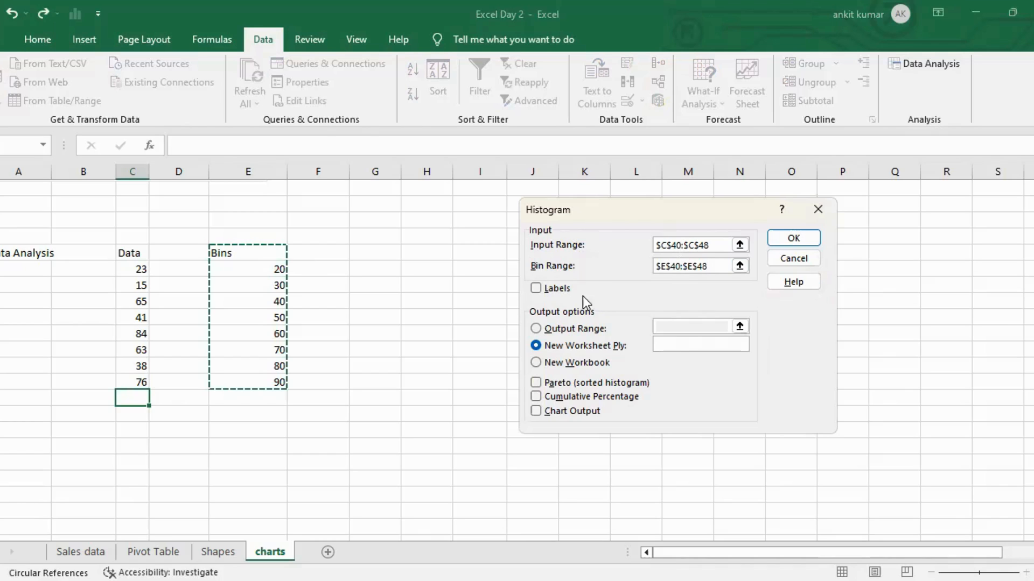
Enable Labels, Cumulative Percentage and Chart Output, set the output range to D50, and run the histogram.
left_click(535, 289)
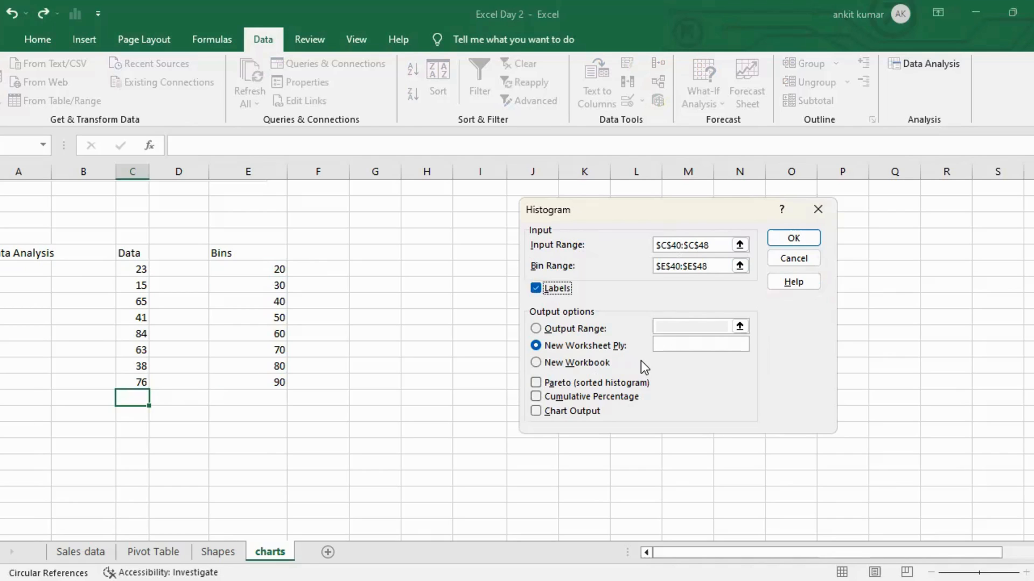
left_click(535, 397)
left_click(536, 411)
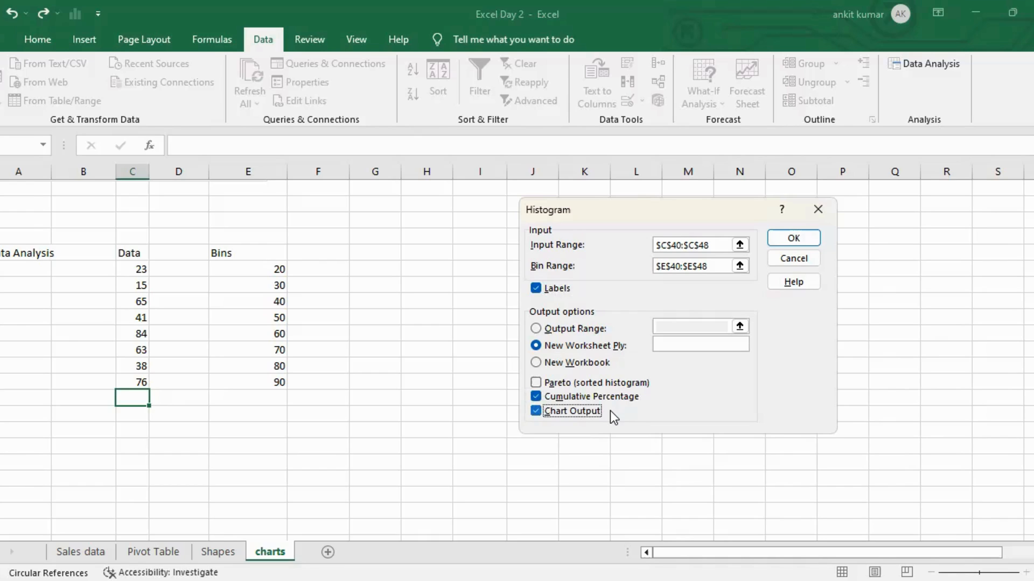
left_click(536, 328)
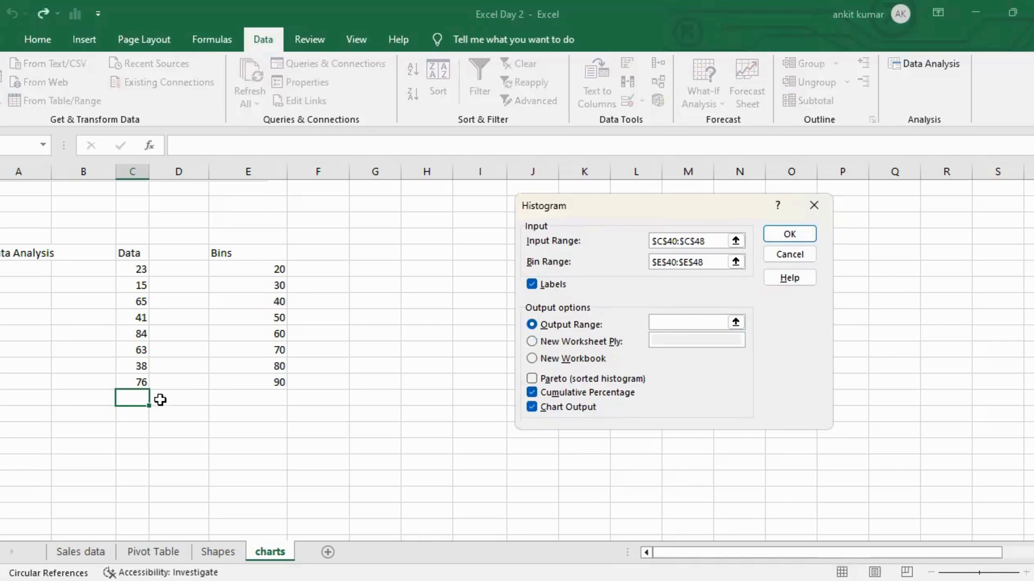
left_click(169, 417)
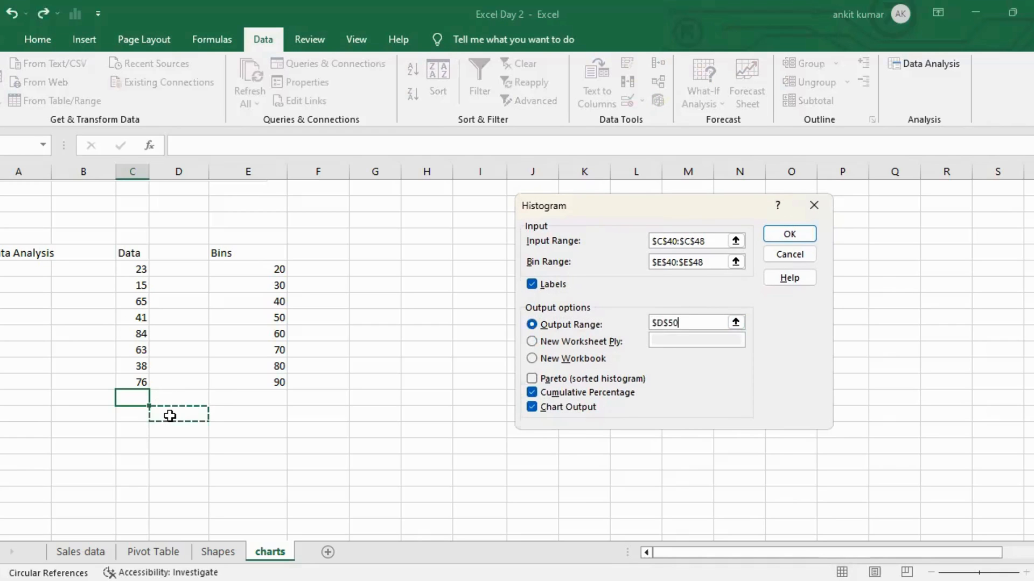
left_click(784, 229)
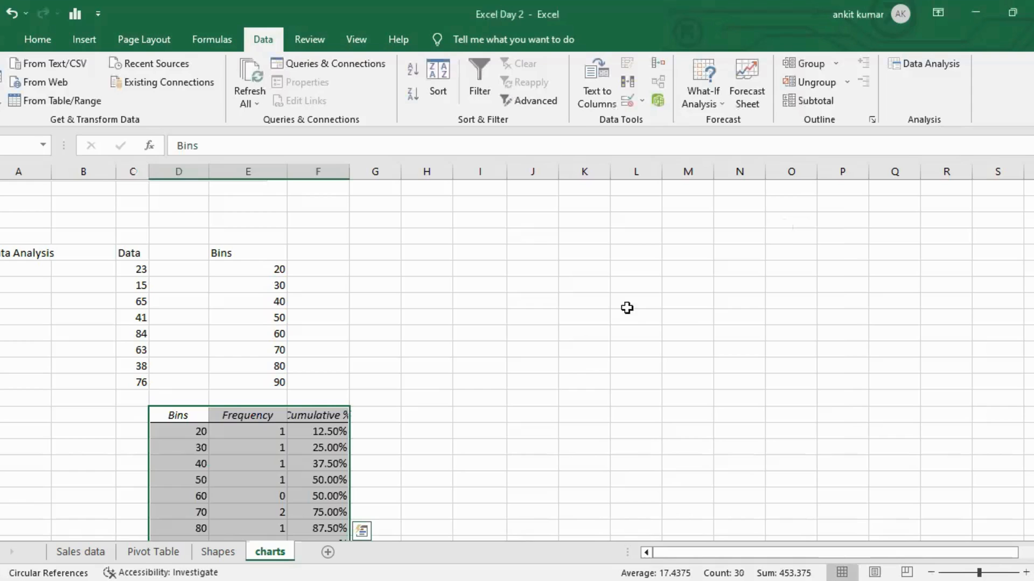
Bold the Bins, Frequency and Cumulative % output headers and autofit their column widths.
scroll(397, 394, "down", 3)
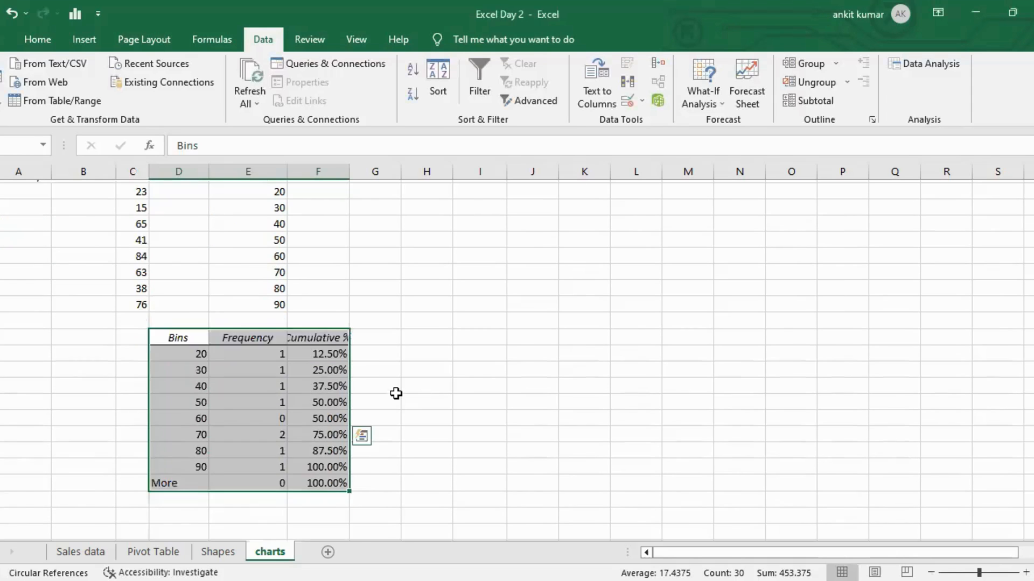
left_click(189, 270)
key("ctrl+shift+Right")
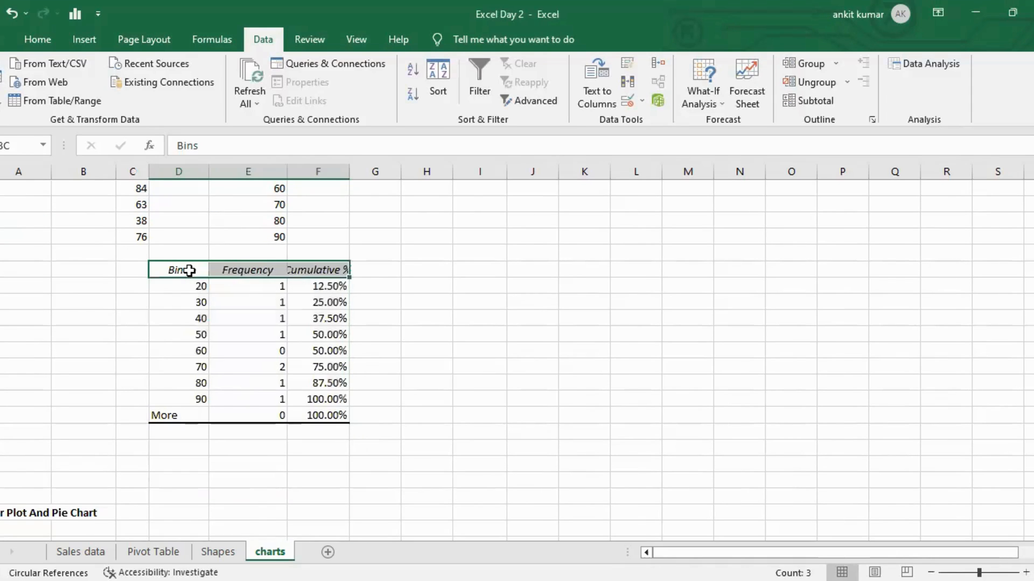
key("ctrl+b")
key("Right")
key("Right")
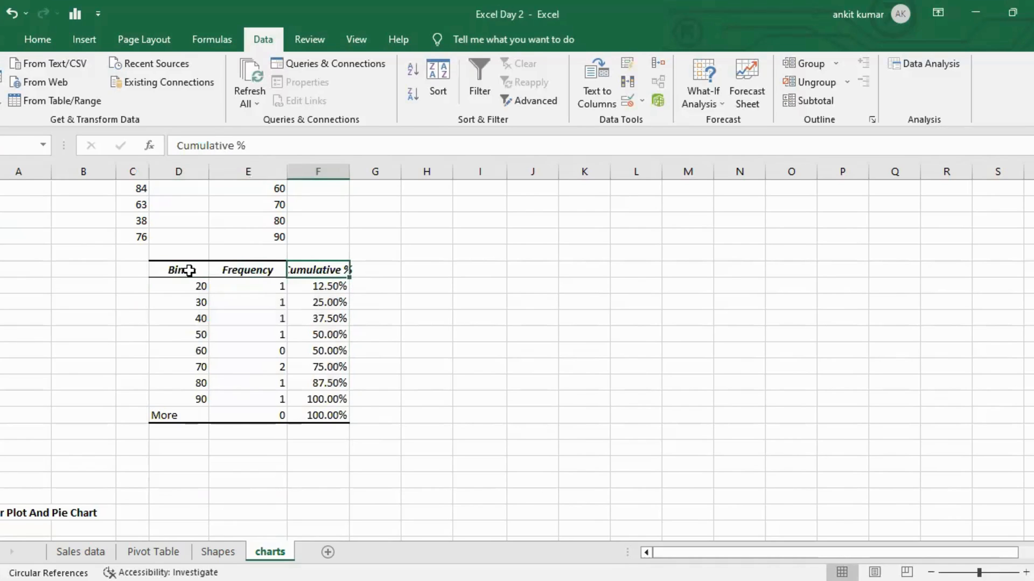
key("alt+o")
key("c")
key("a")
key("Left")
key("Down")
key("Down")
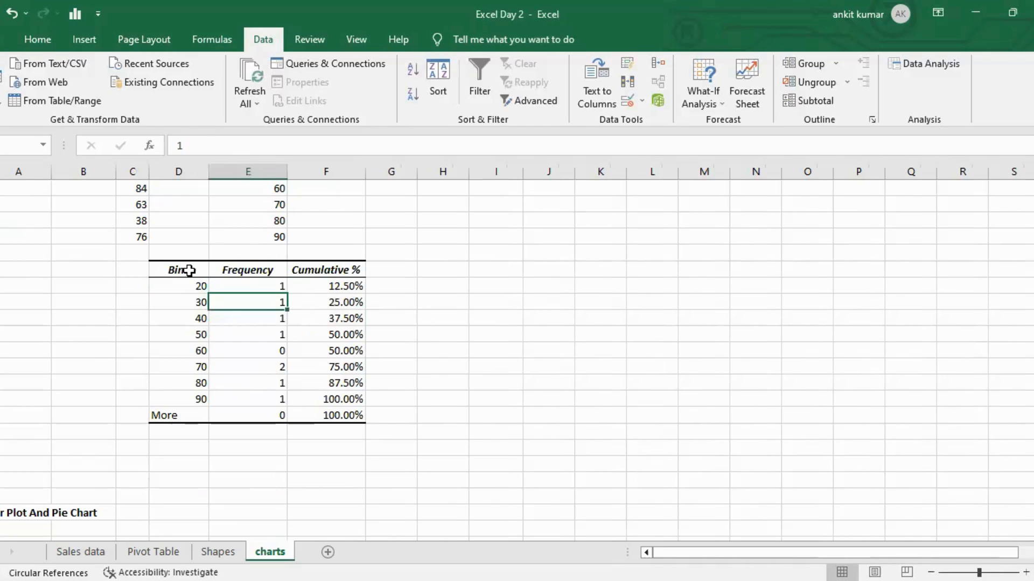
left_click(189, 271)
key("Down")
key("ctrl+Down")
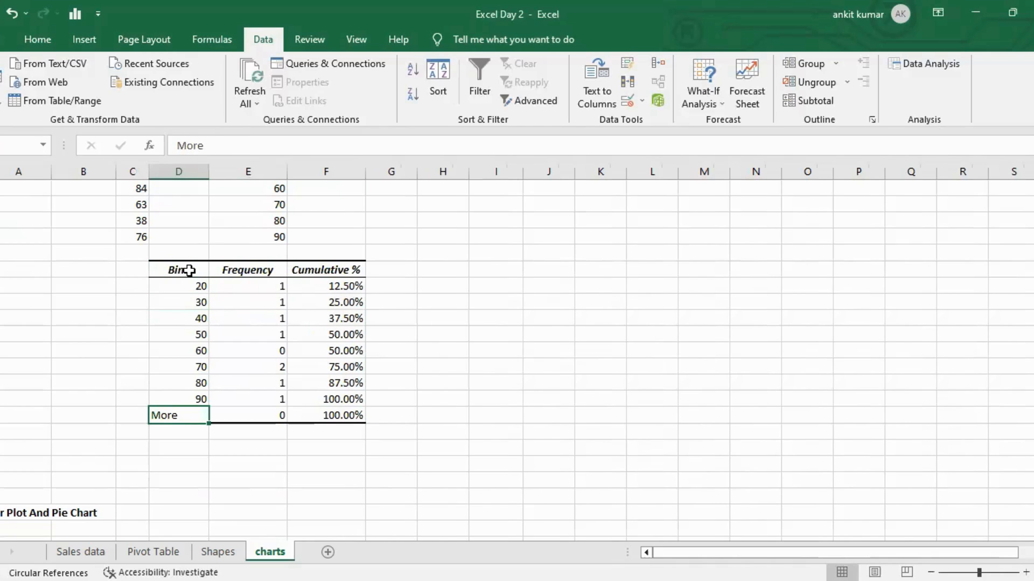
key("Up")
key("Up")
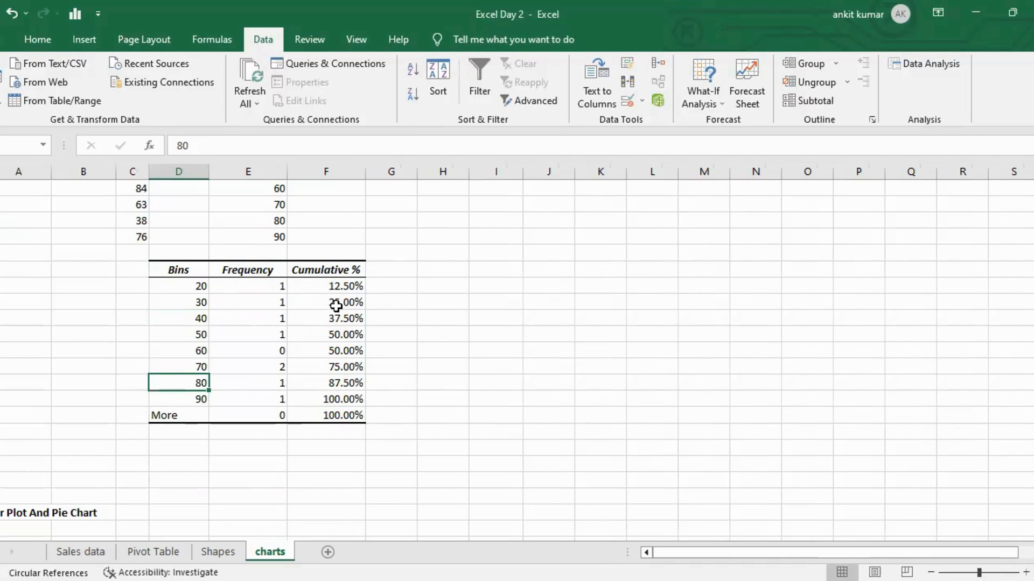
left_click(392, 271)
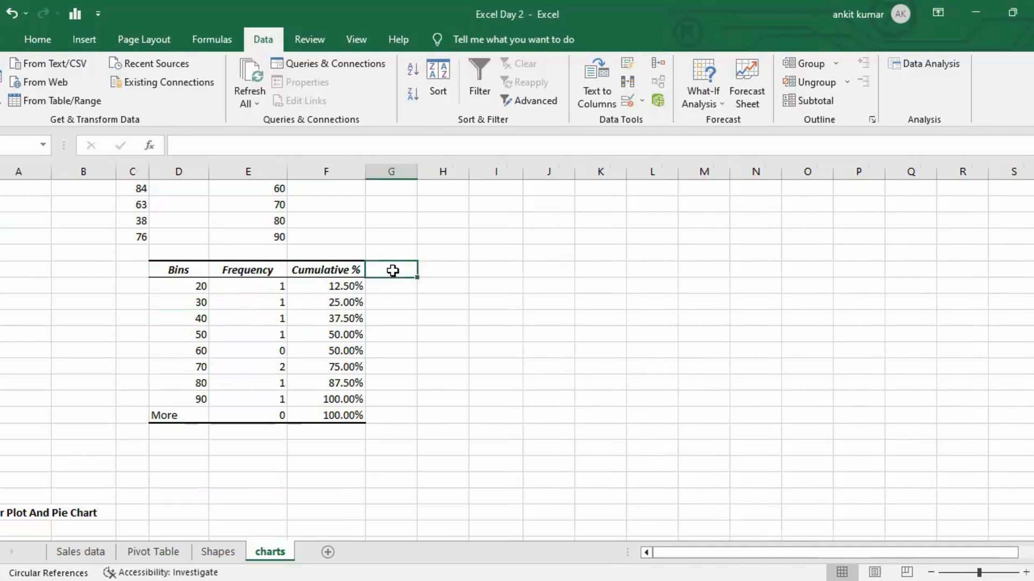
Move the generated histogram chart beside the output table and widen it slightly.
scroll(392, 271, "up", 10)
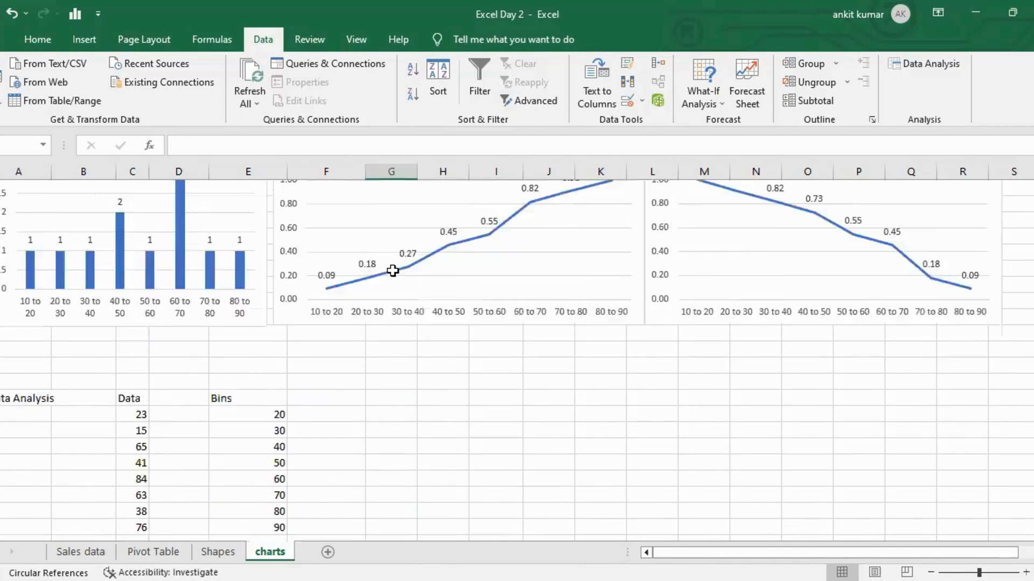
scroll(392, 270, "up", 1)
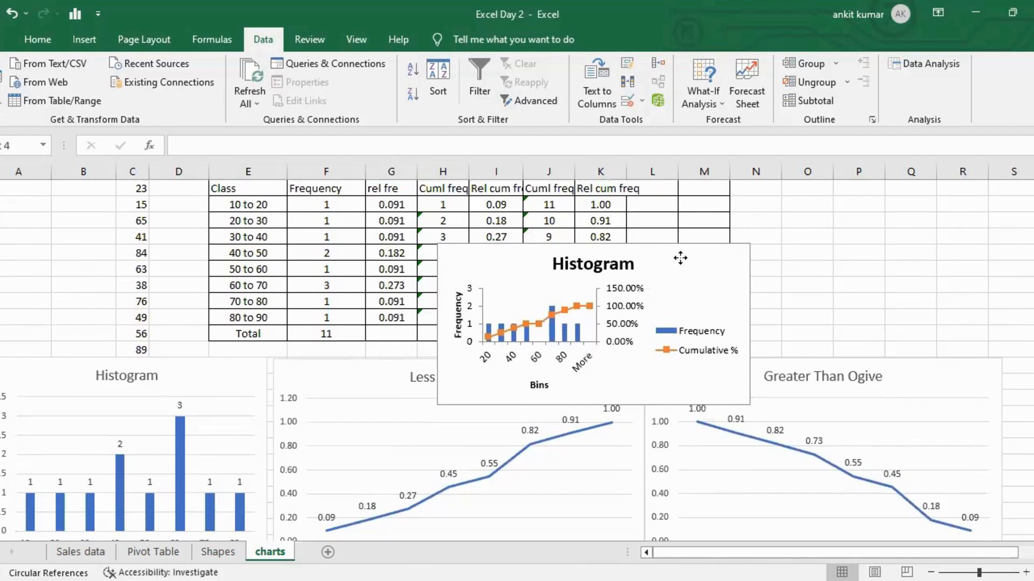
left_click_drag(679, 259, 665, 447)
scroll(659, 348, "down", 4)
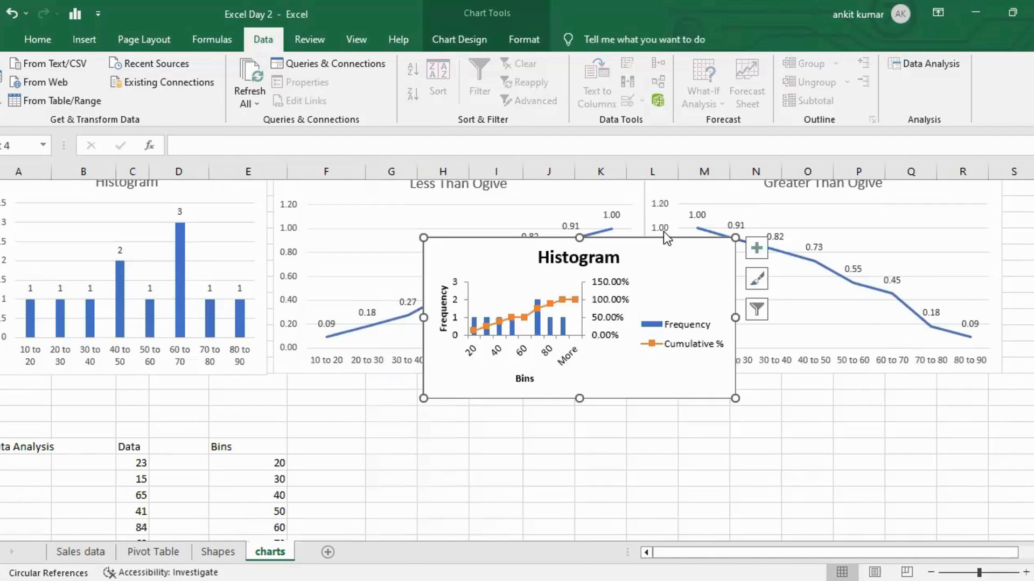
left_click_drag(665, 253, 629, 468)
scroll(759, 392, "down", 5)
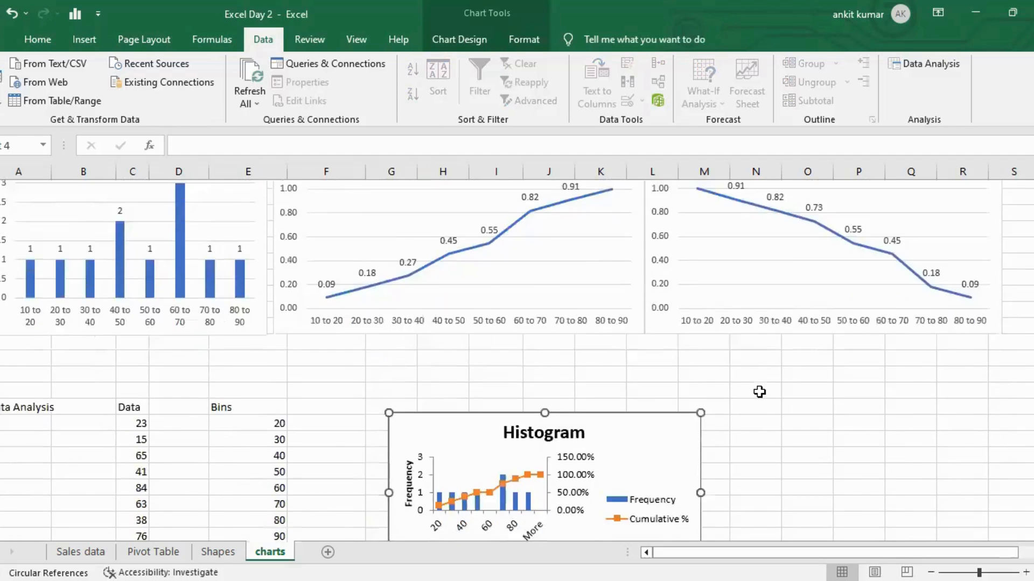
scroll(759, 391, "down", 1)
left_click_drag(661, 198, 642, 344)
left_click_drag(685, 470, 731, 473)
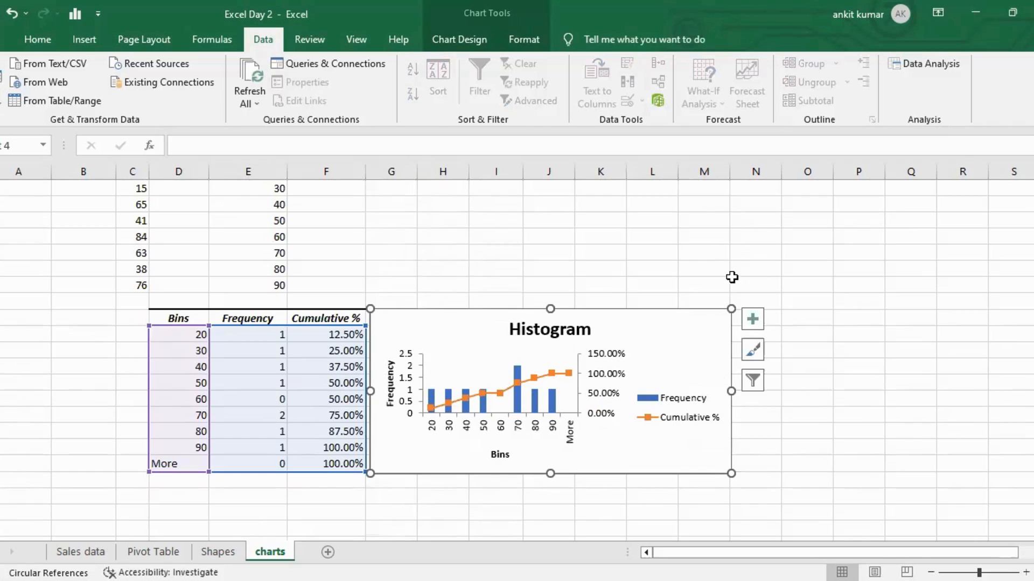
Add and remove data labels on the Data Analysis histogram chart.
left_click(752, 319)
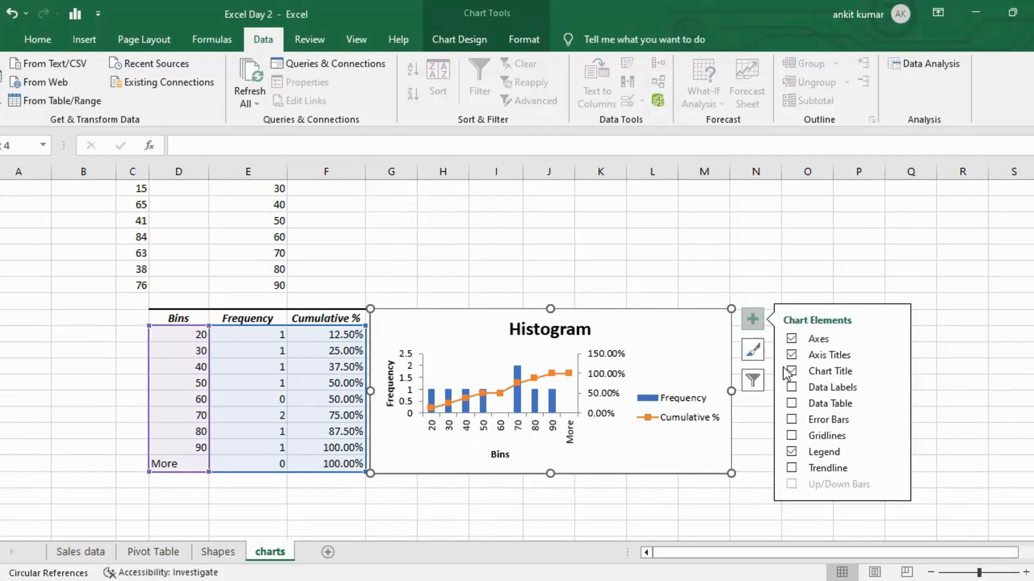
left_click(791, 387)
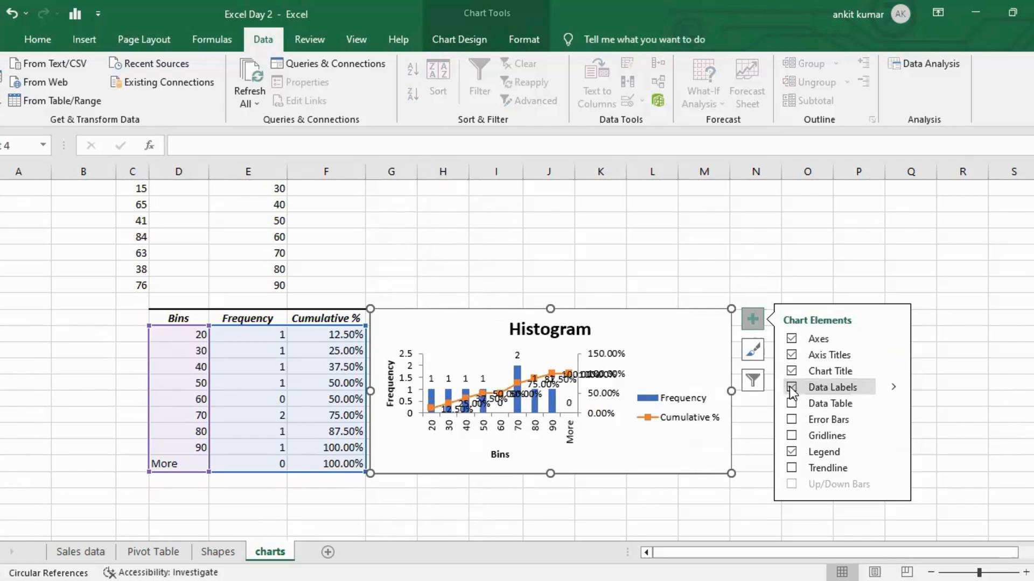
left_click(791, 387)
left_click(1008, 291)
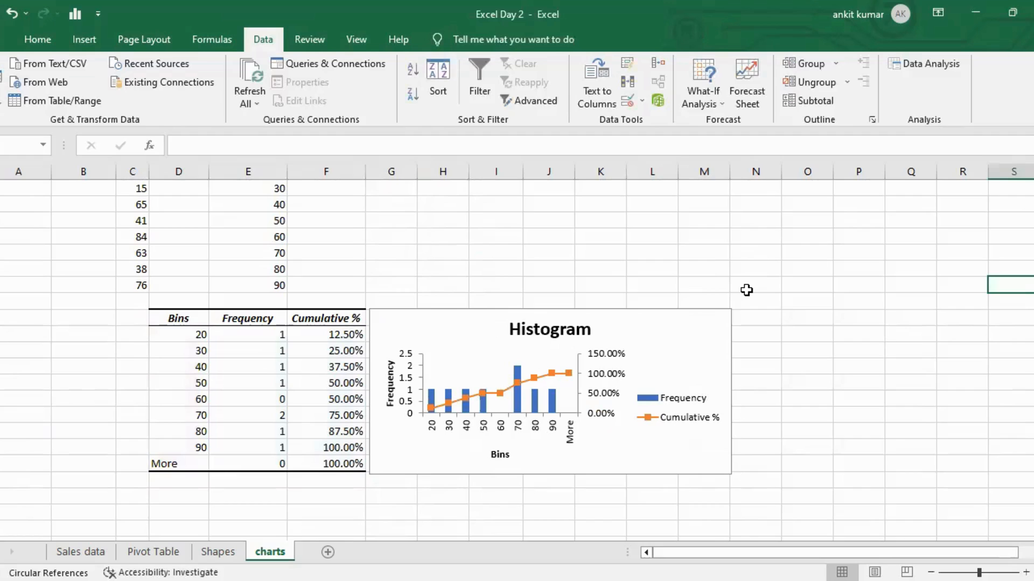
scroll(746, 291, "down", 1)
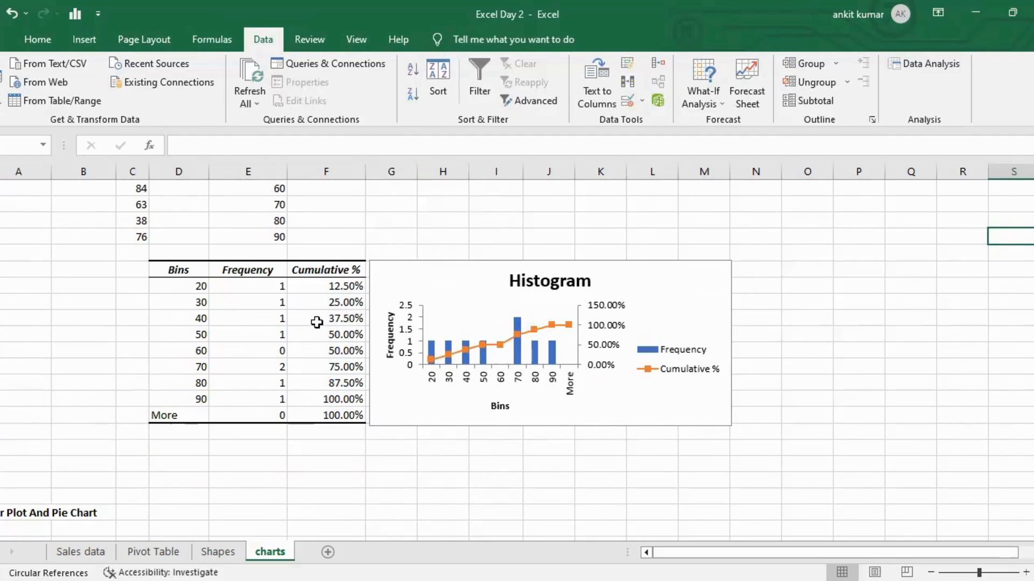
scroll(343, 398, "down", 3)
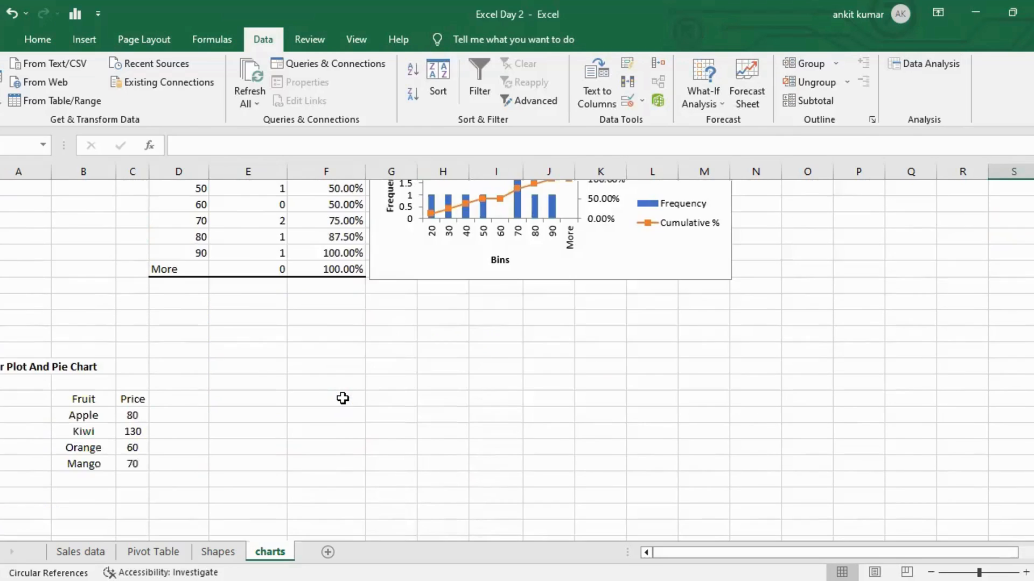
scroll(343, 398, "down", 1)
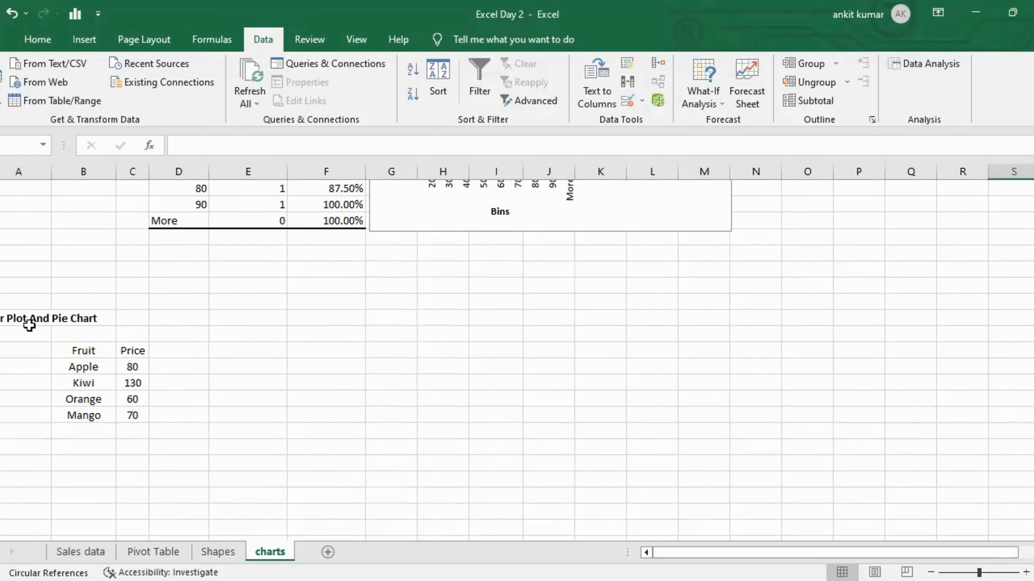
Select the Fruit and Price table and insert the recommended clustered column chart.
left_click_drag(87, 352, 134, 418)
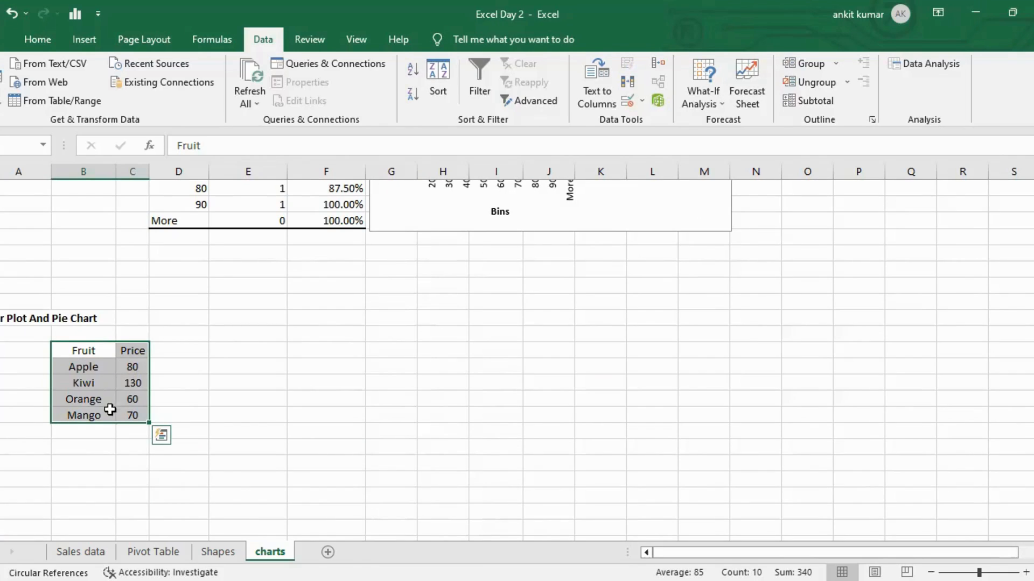
left_click(69, 39)
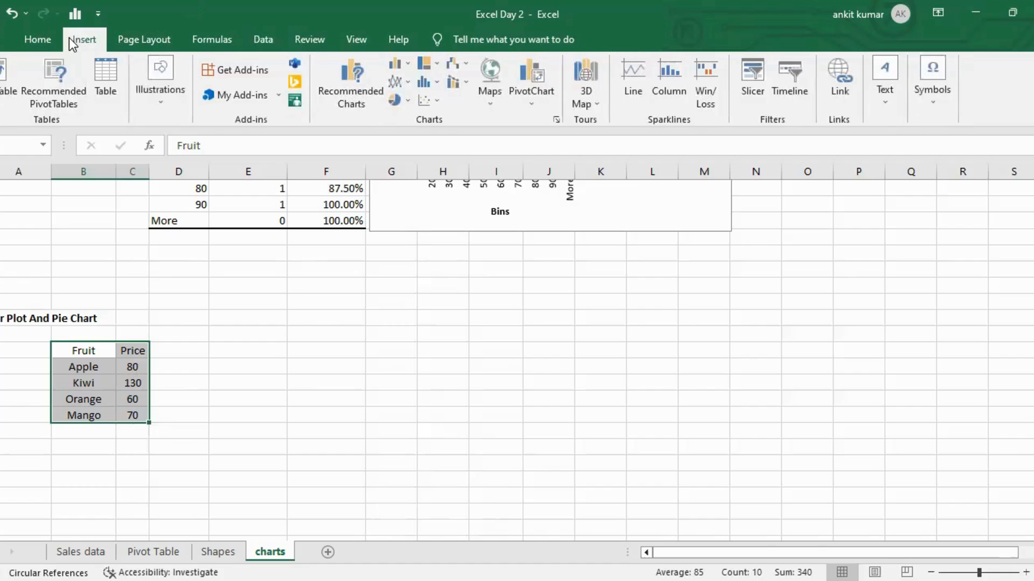
left_click(371, 93)
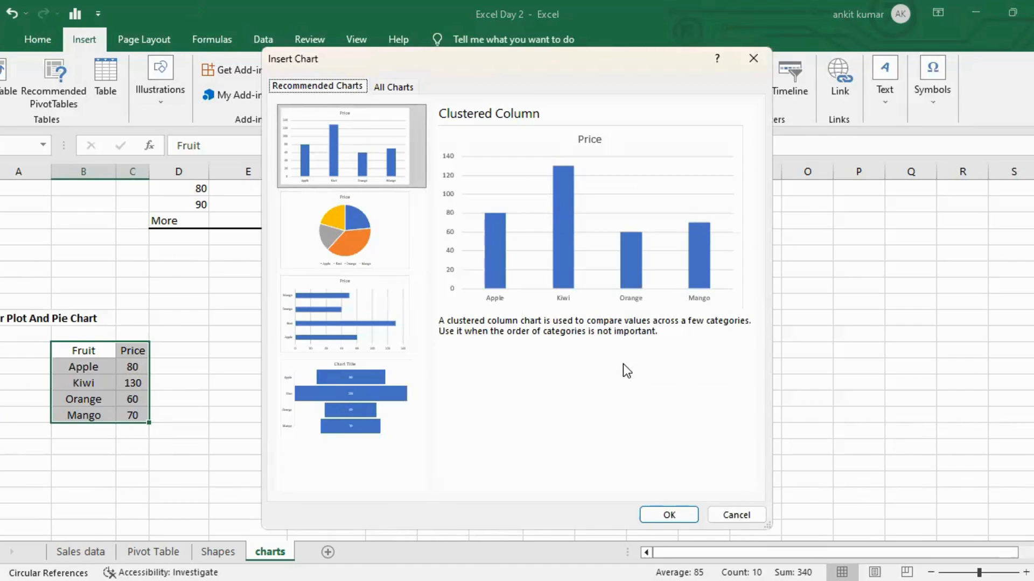
left_click(674, 515)
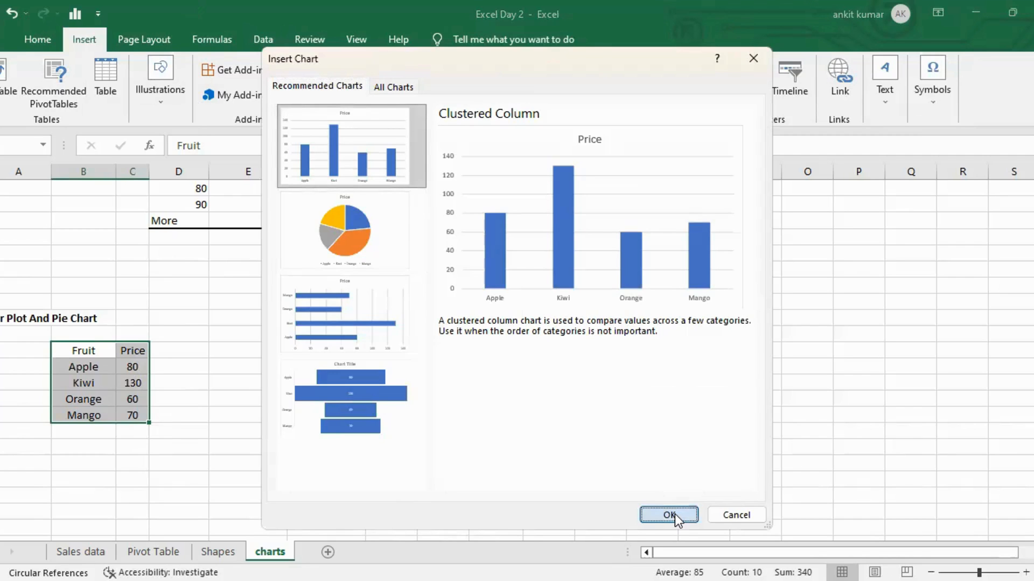
Shrink the column chart and position it beside the Fruit and Price table.
left_click_drag(545, 262, 393, 313)
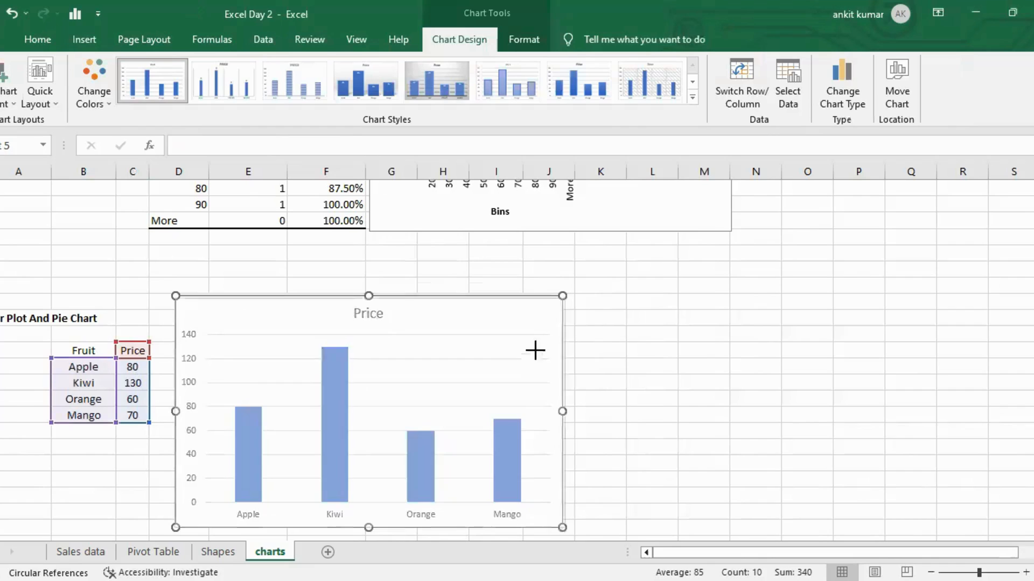
left_click_drag(521, 374, 387, 371)
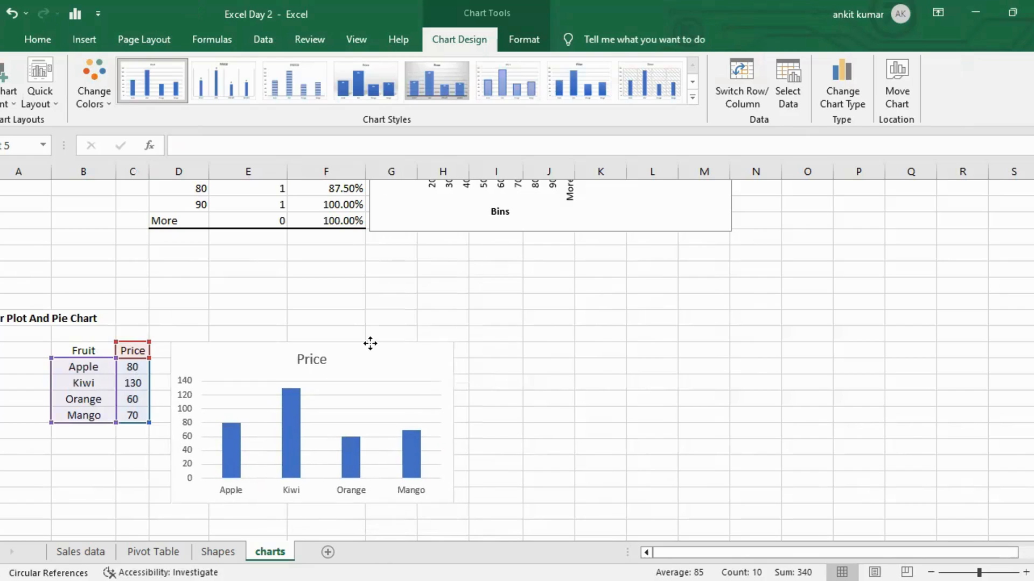
left_click_drag(365, 331, 361, 332)
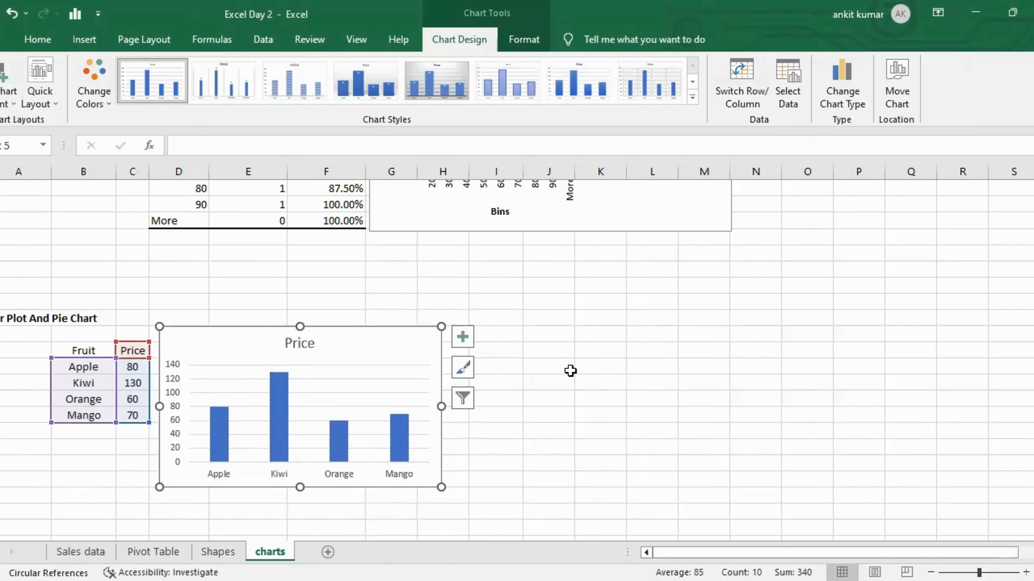
Turn on data labels for the column chart.
scroll(570, 370, "down", 2)
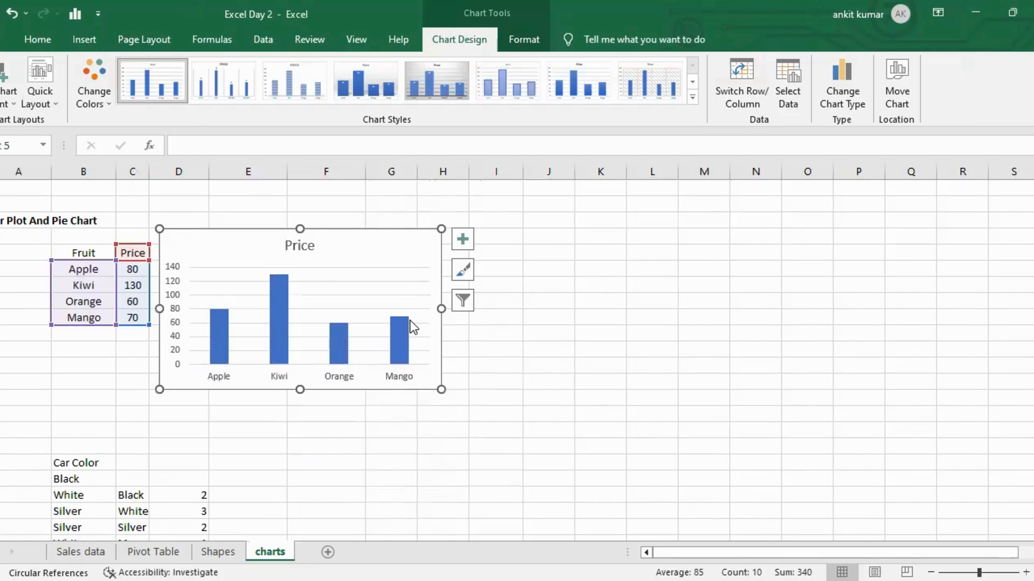
scroll(413, 327, "up", 1)
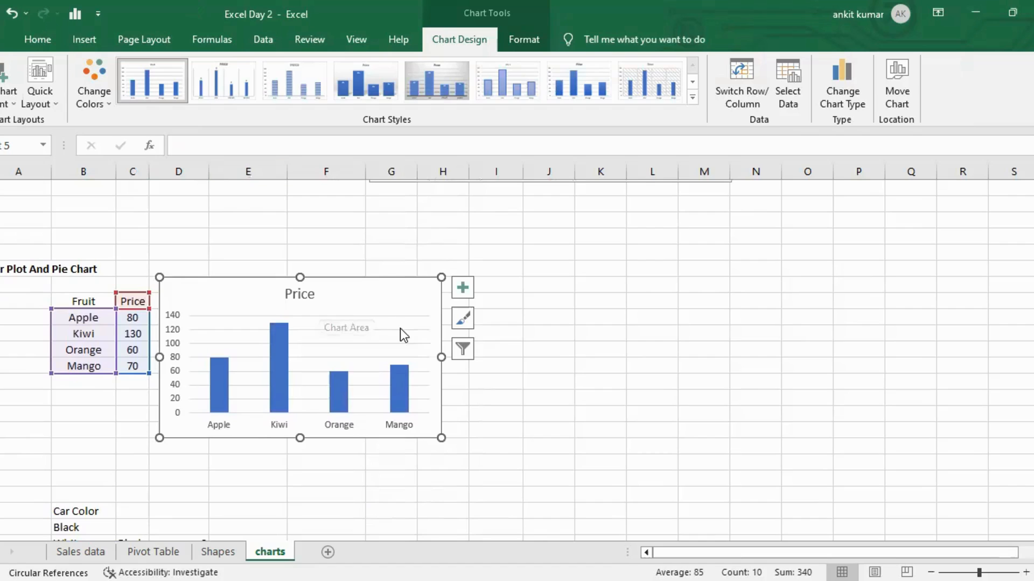
left_click(461, 289)
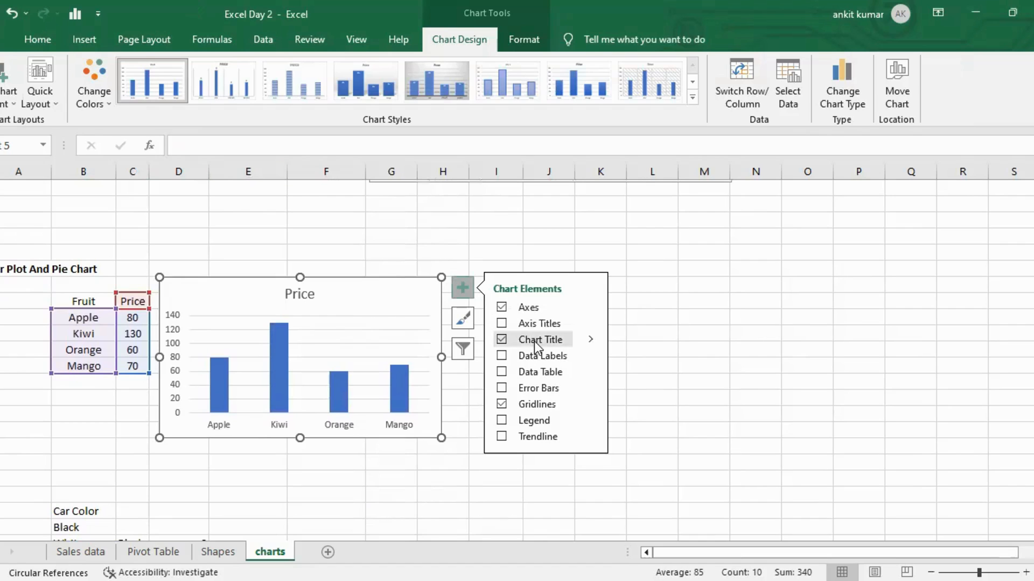
left_click(505, 357)
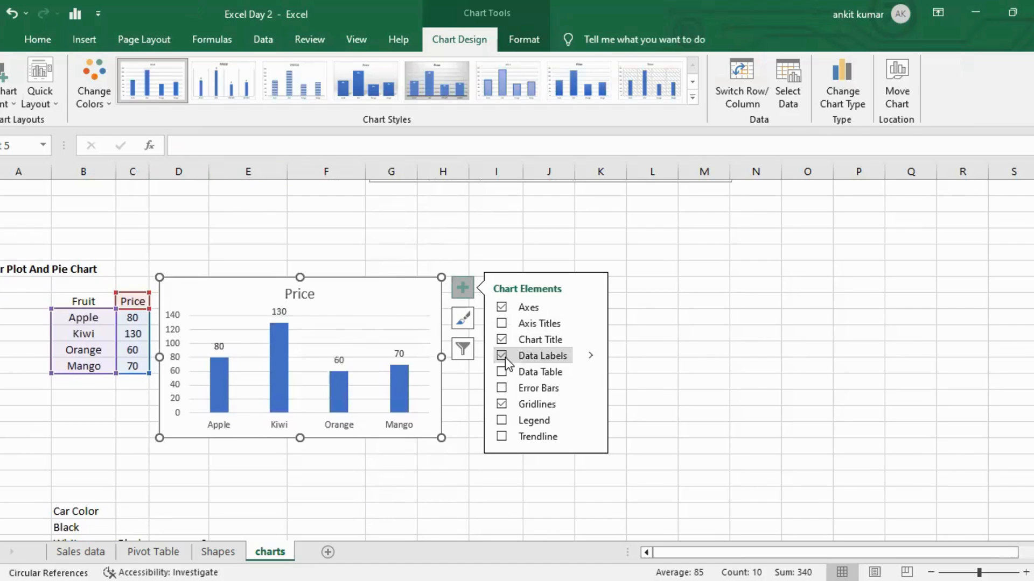
Change the column chart's colours to the orange colourful palette.
left_click(461, 319)
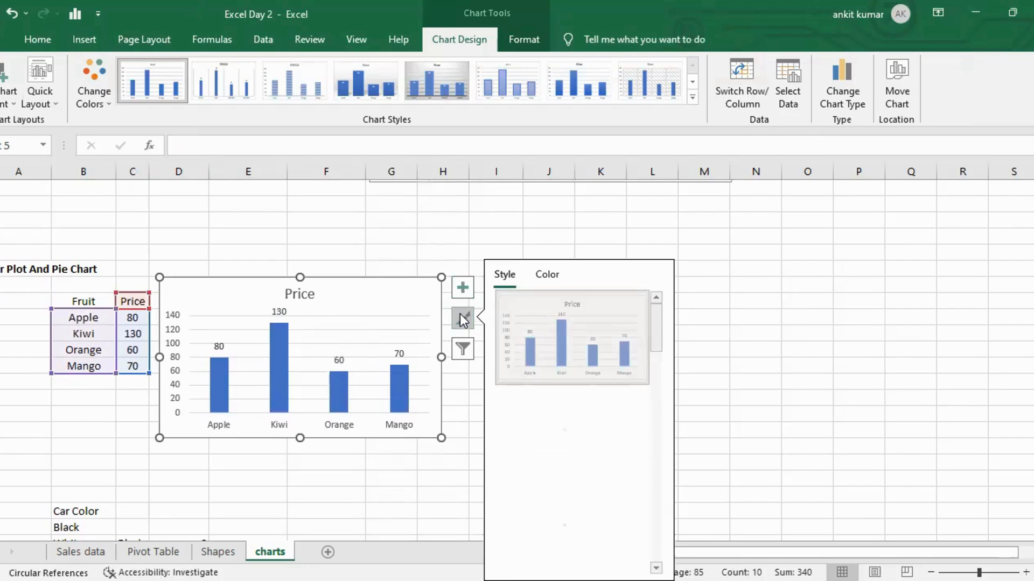
left_click(547, 275)
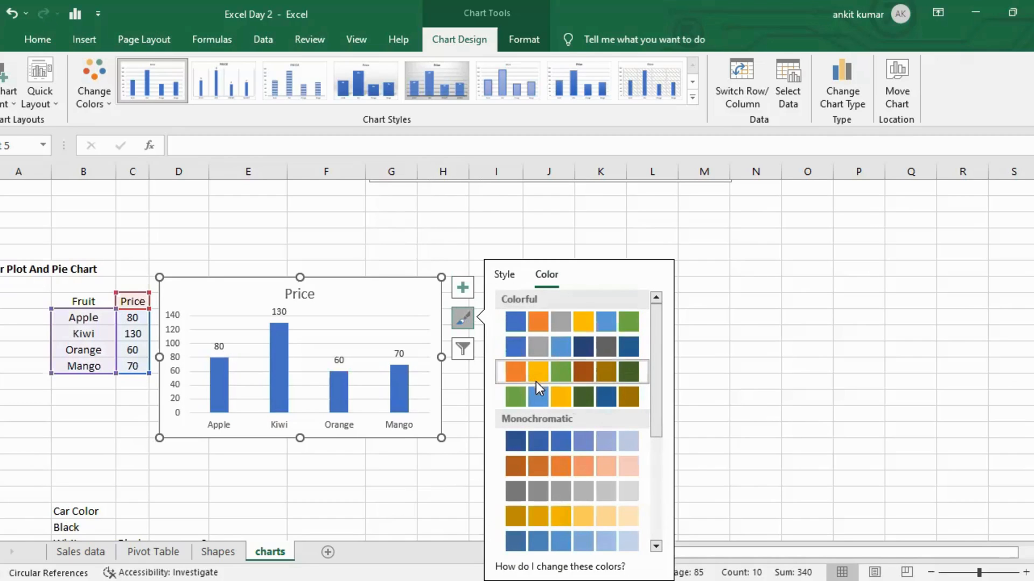
left_click(534, 381)
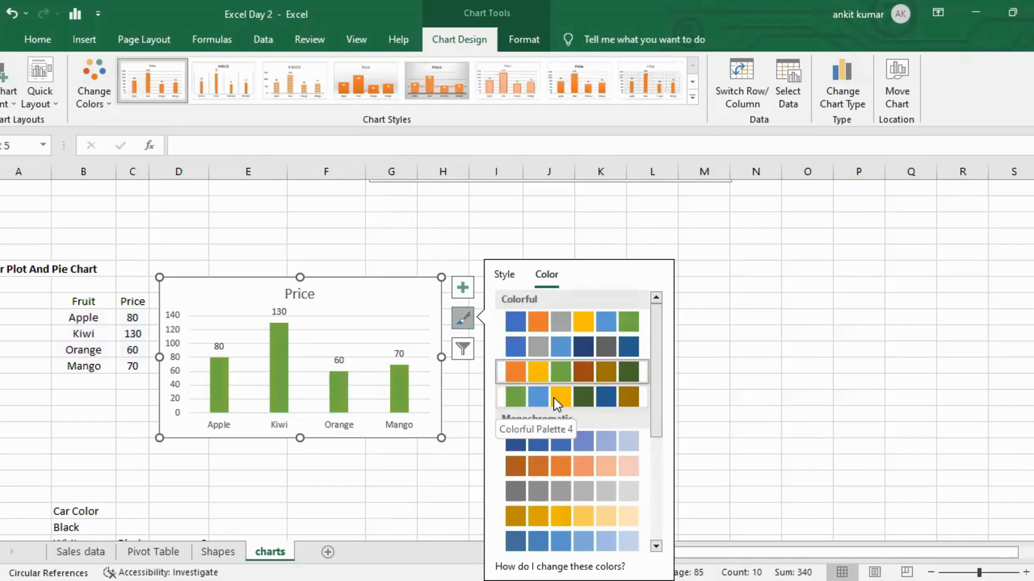
left_click(557, 398)
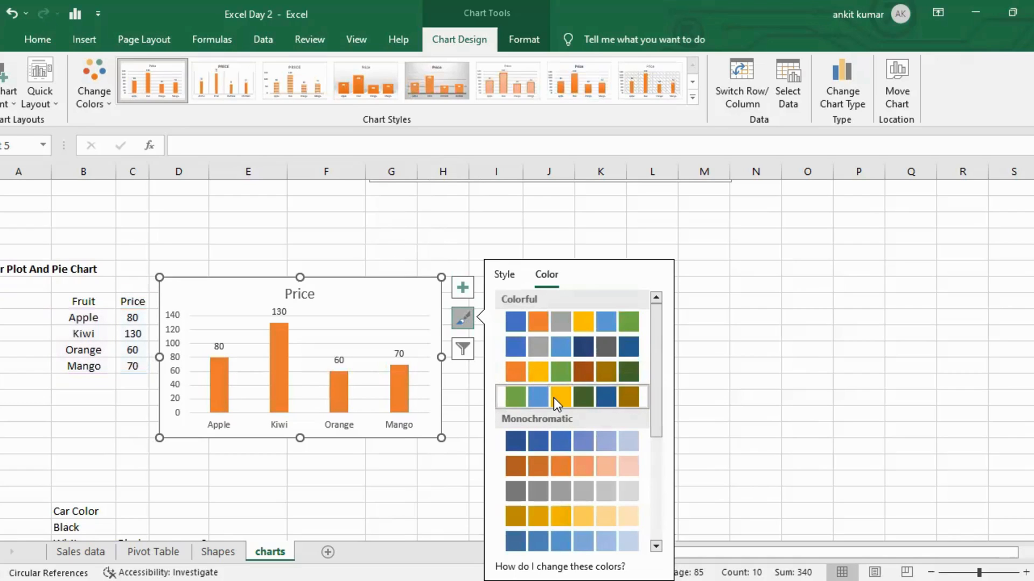
left_click(554, 399)
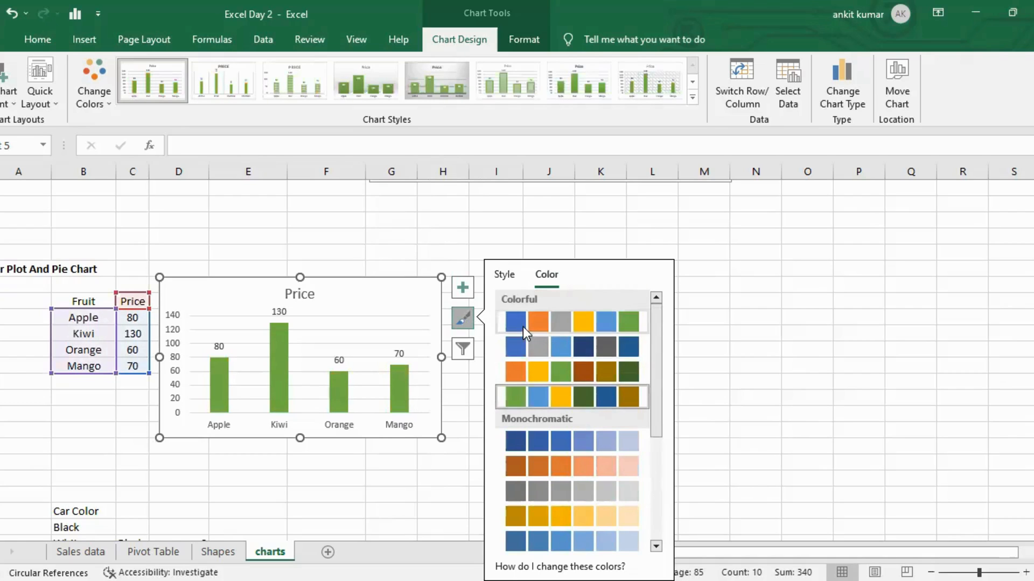
left_click(524, 373)
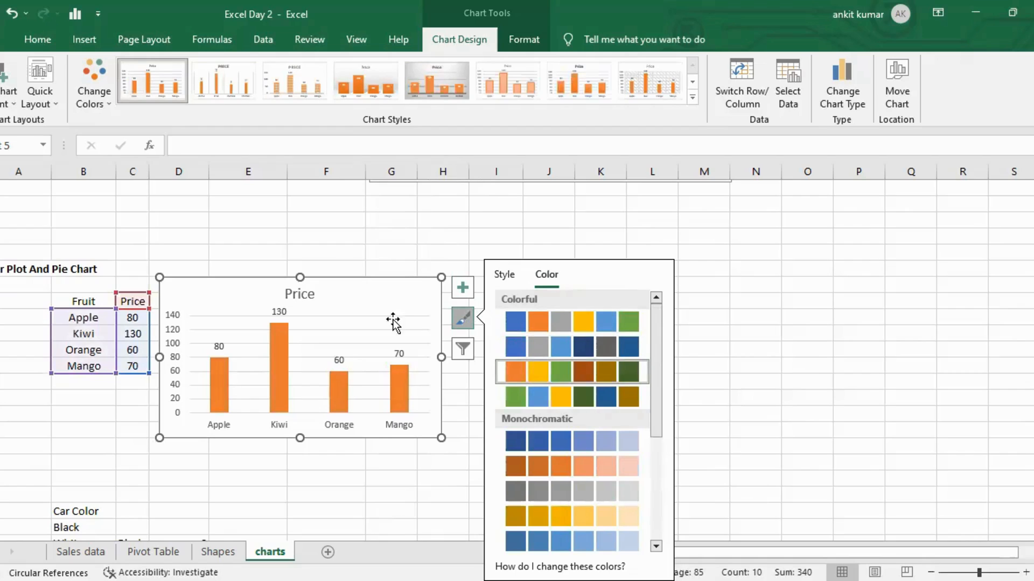
Try other chart styles on the column chart, then reapply the first style and deselect the chart.
left_click(500, 277)
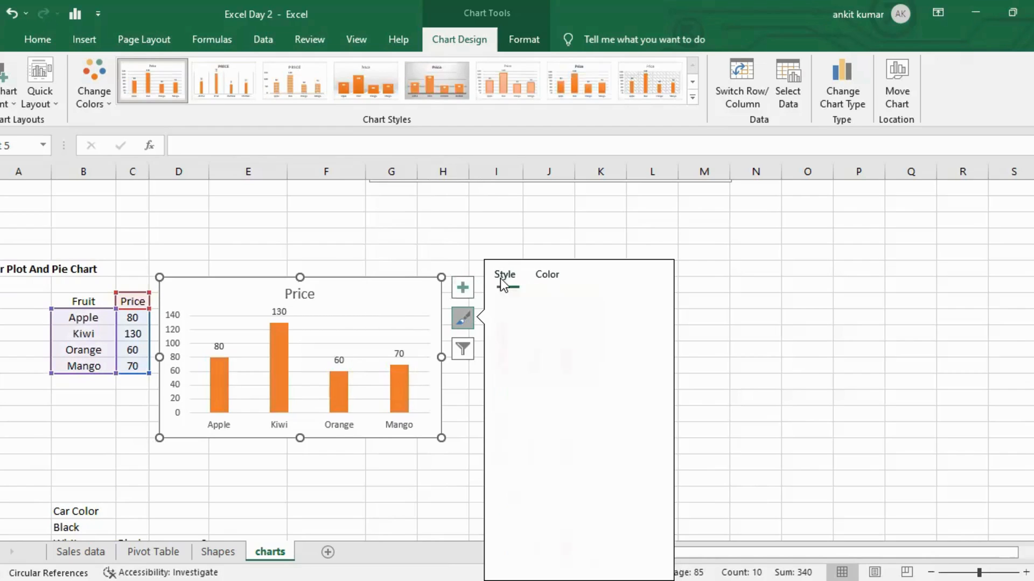
scroll(582, 404, "up", 4)
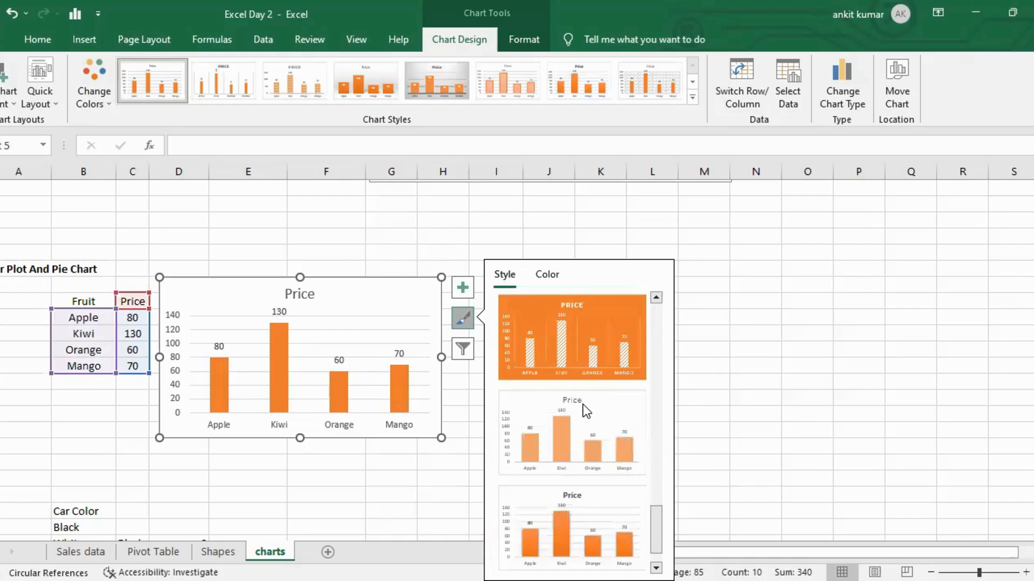
left_click(584, 421)
scroll(583, 421, "down", 3)
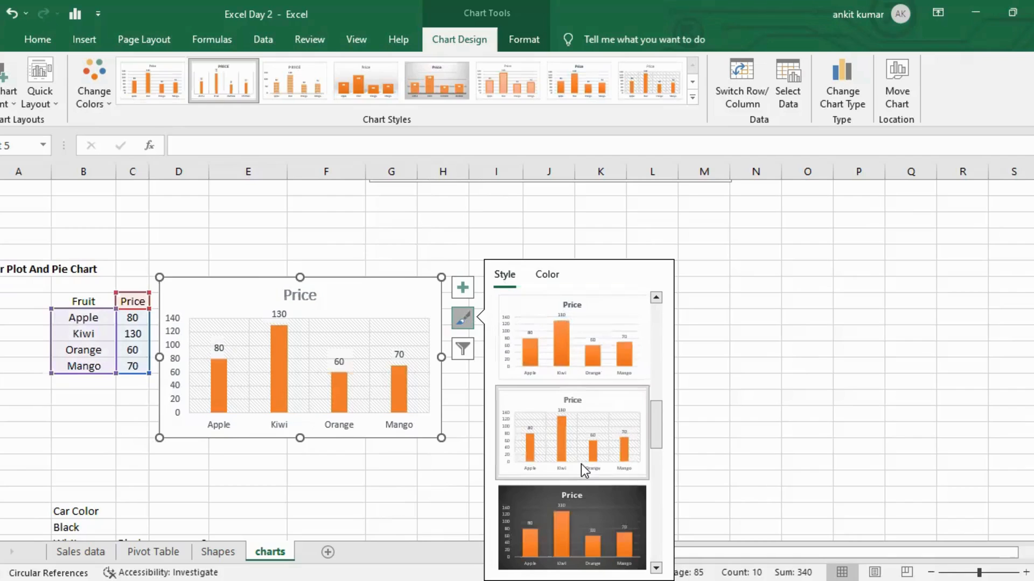
left_click(580, 396)
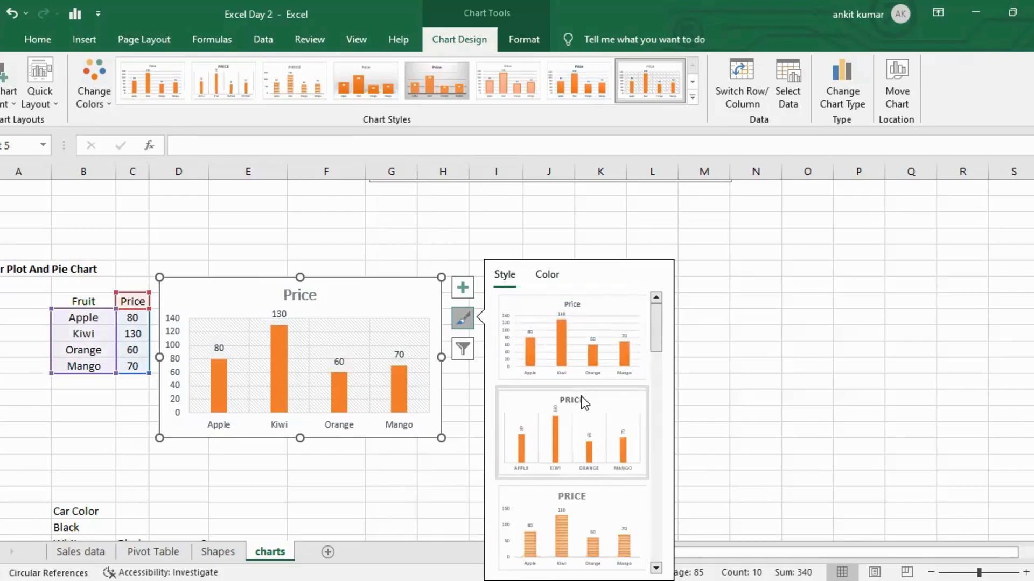
left_click(580, 357)
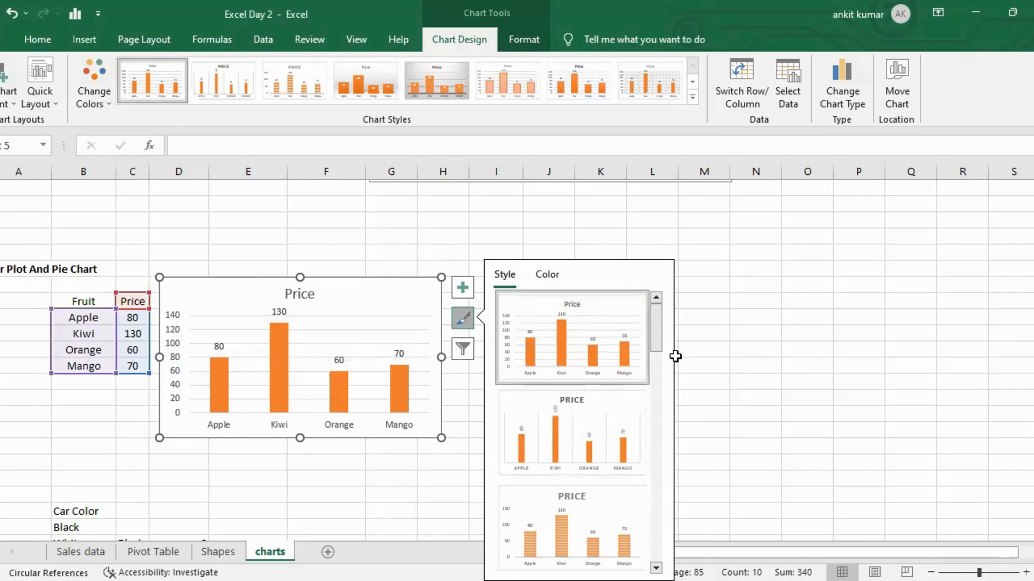
left_click(805, 344)
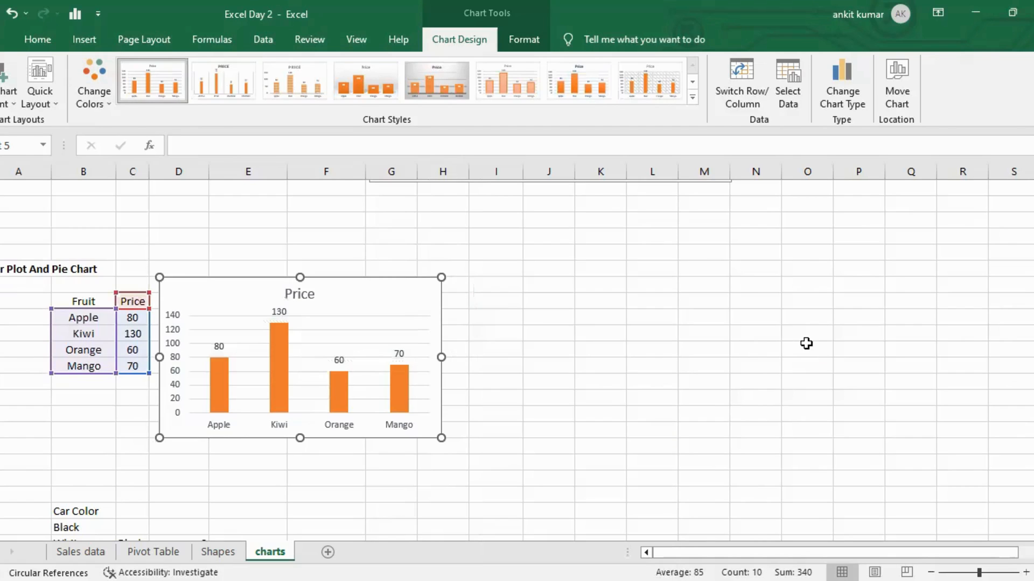
left_click(805, 344)
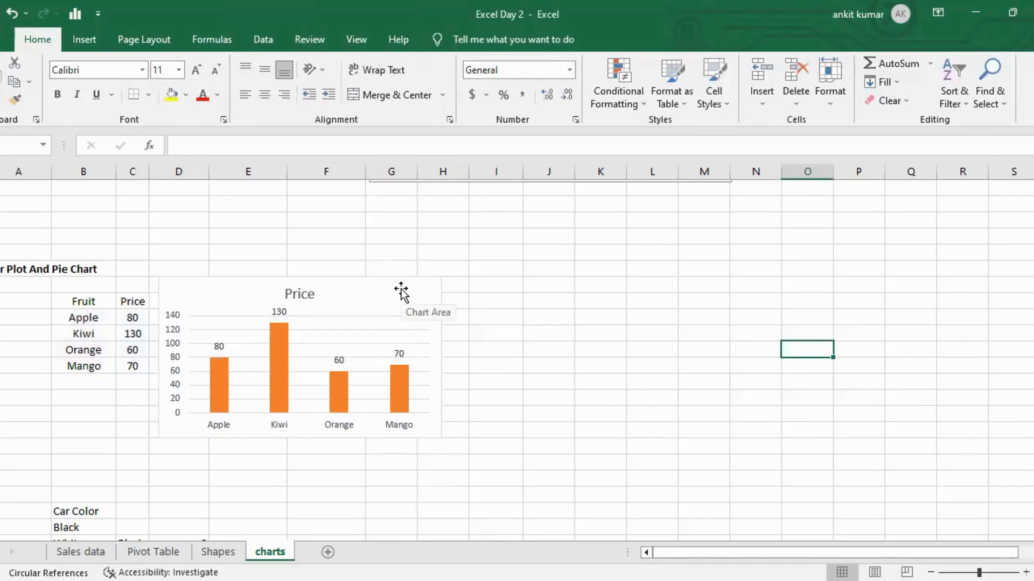
Select the Fruit and Price table again and insert the recommended pie chart.
left_click_drag(84, 301, 134, 367)
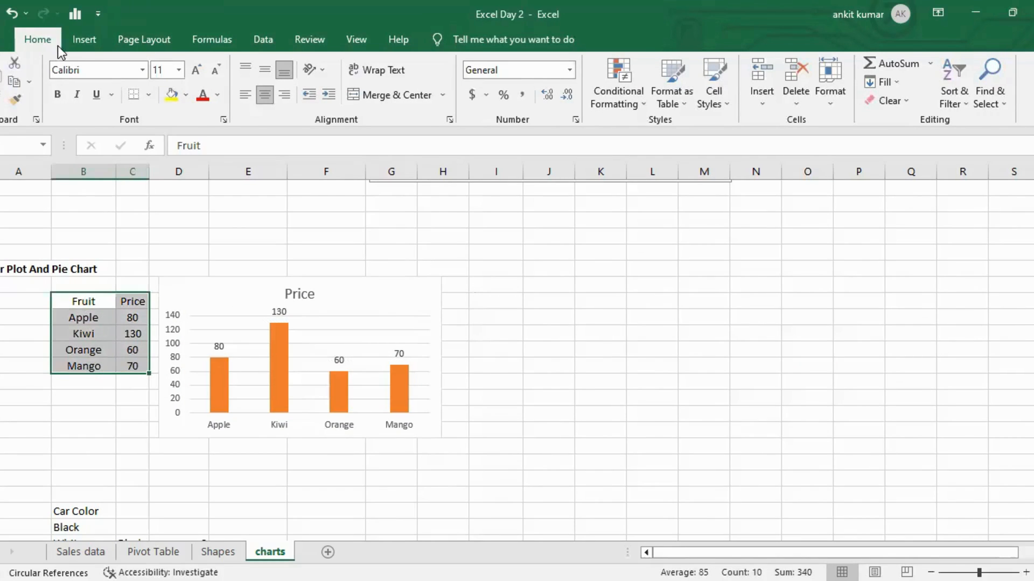
left_click(84, 39)
left_click(347, 83)
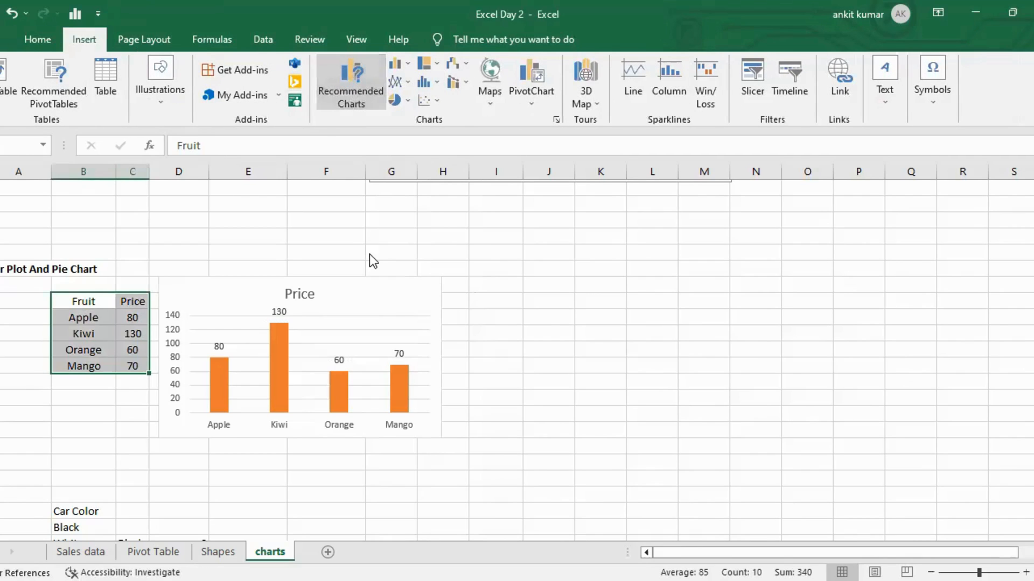
left_click(356, 240)
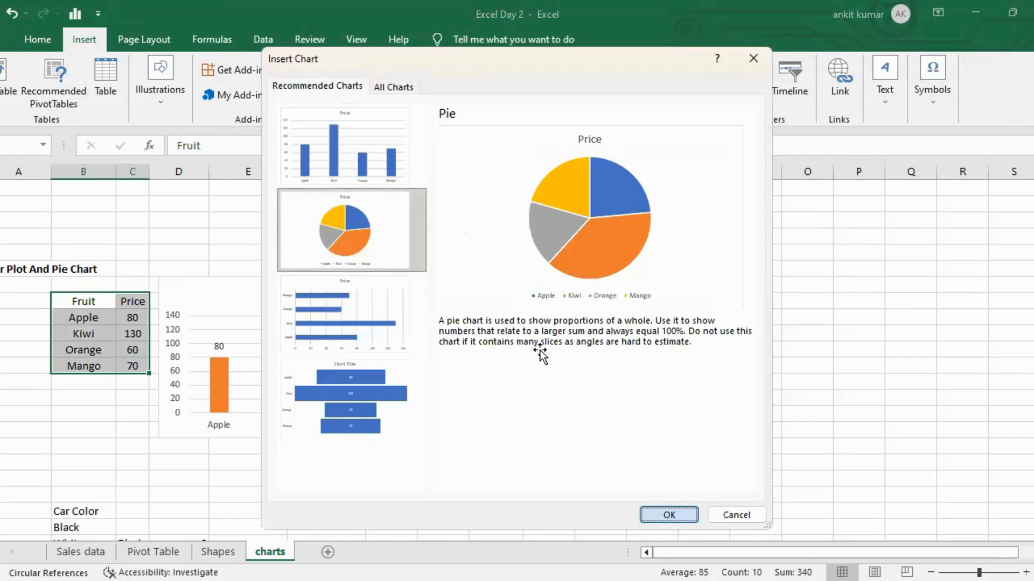
left_click(667, 515)
Move the pie chart next to the column chart and shrink it to match.
left_click_drag(595, 253, 689, 256)
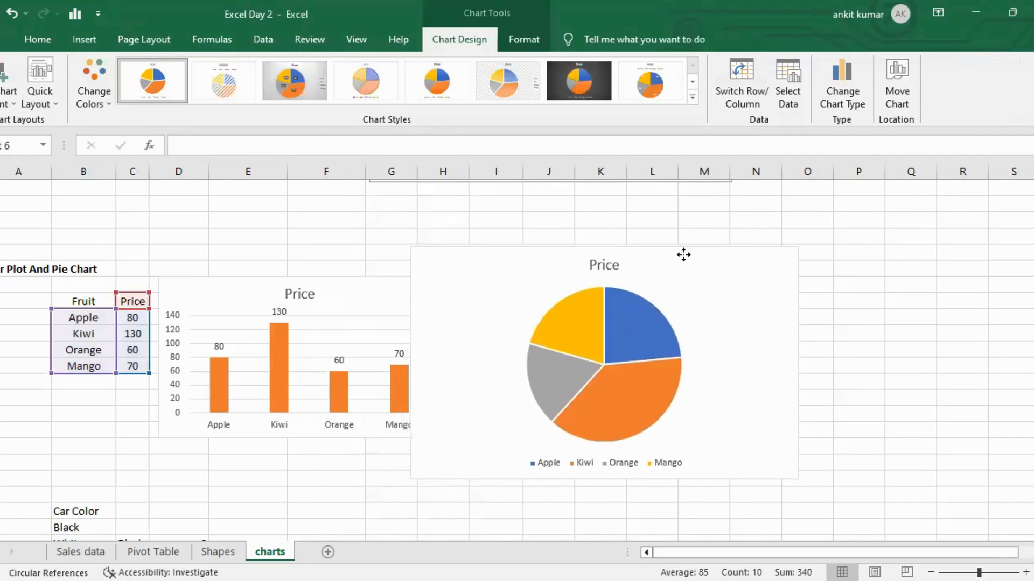
left_click_drag(412, 479, 491, 436)
left_click_drag(697, 264, 649, 294)
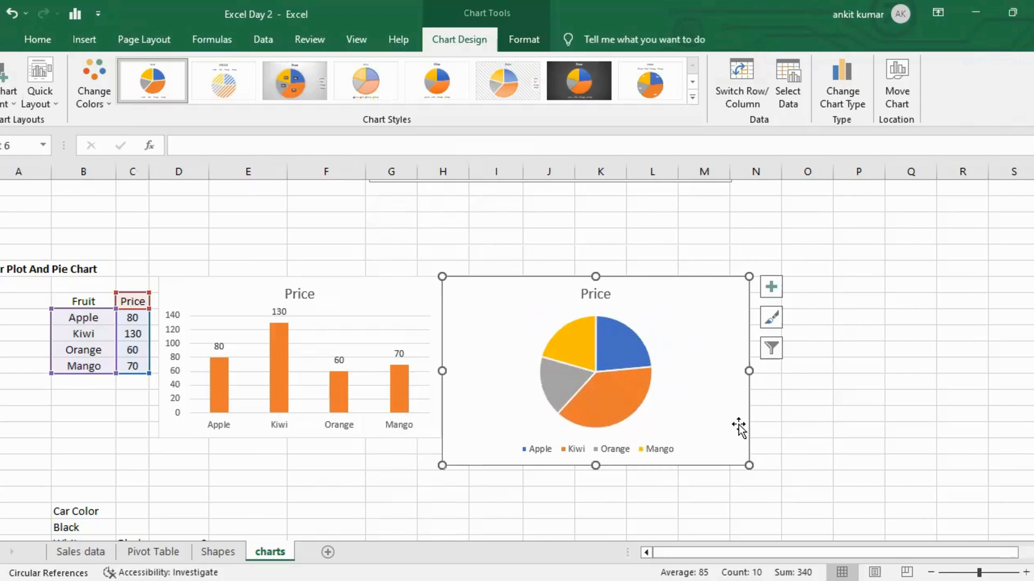
left_click_drag(749, 465, 704, 437)
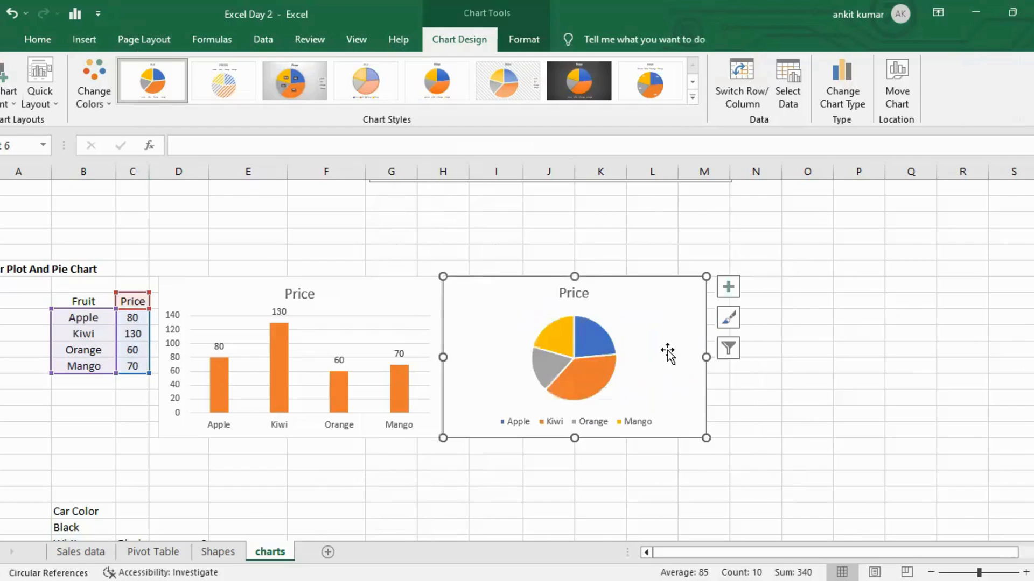
Add data labels to the pie chart, placed at Outside End, then deselect the chart.
left_click(728, 287)
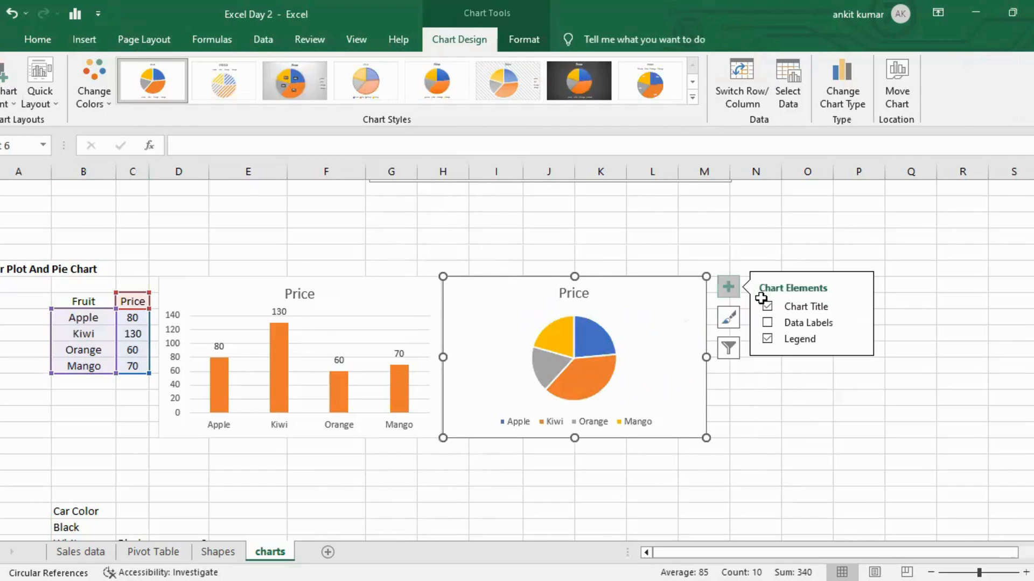
left_click(845, 330)
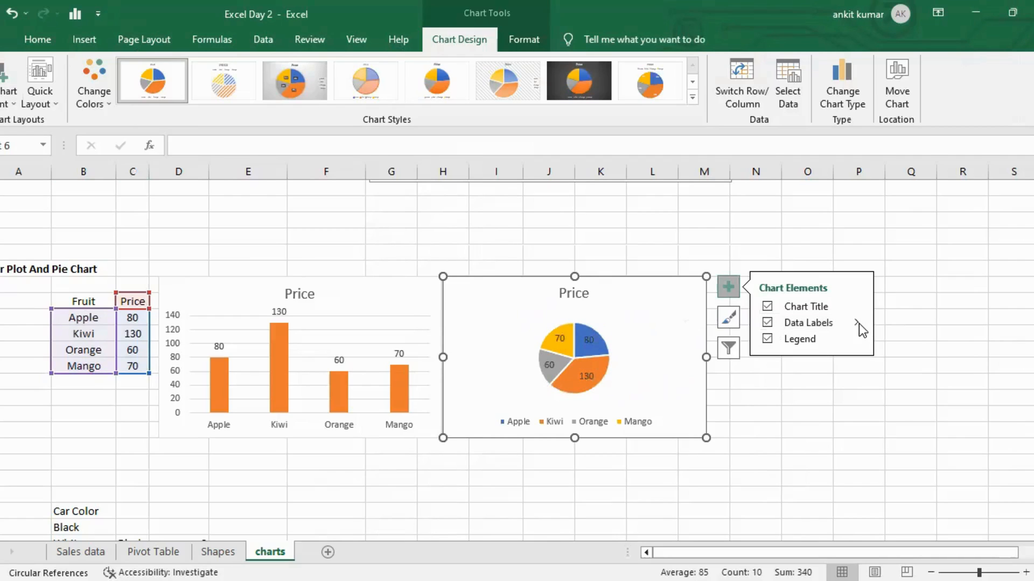
left_click(857, 324)
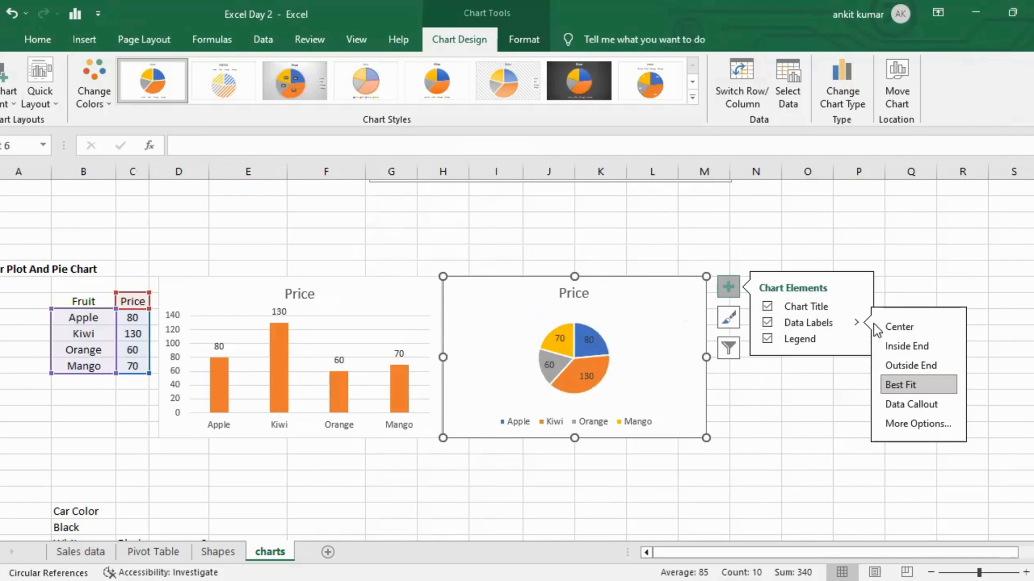
left_click(911, 366)
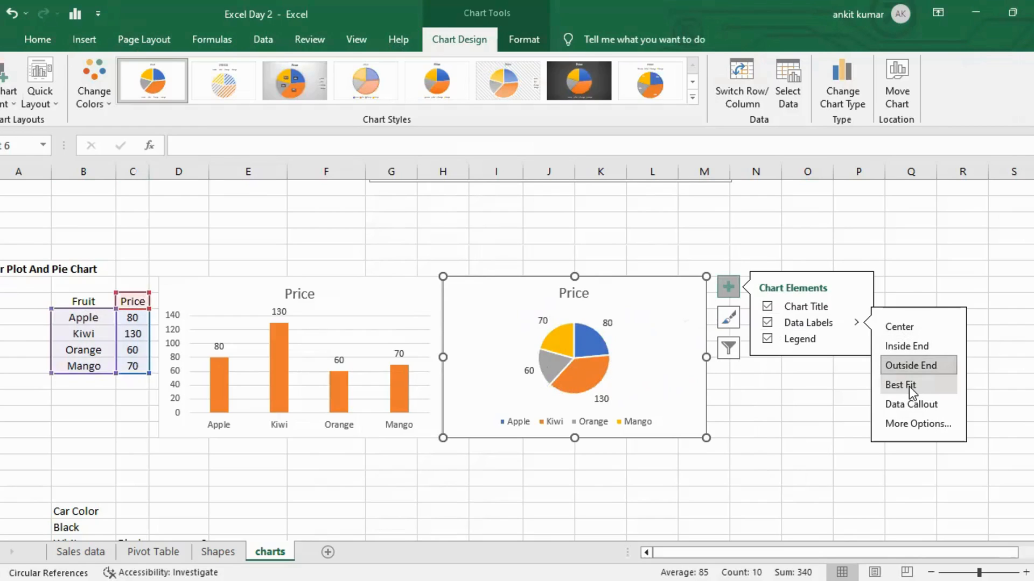
left_click(908, 385)
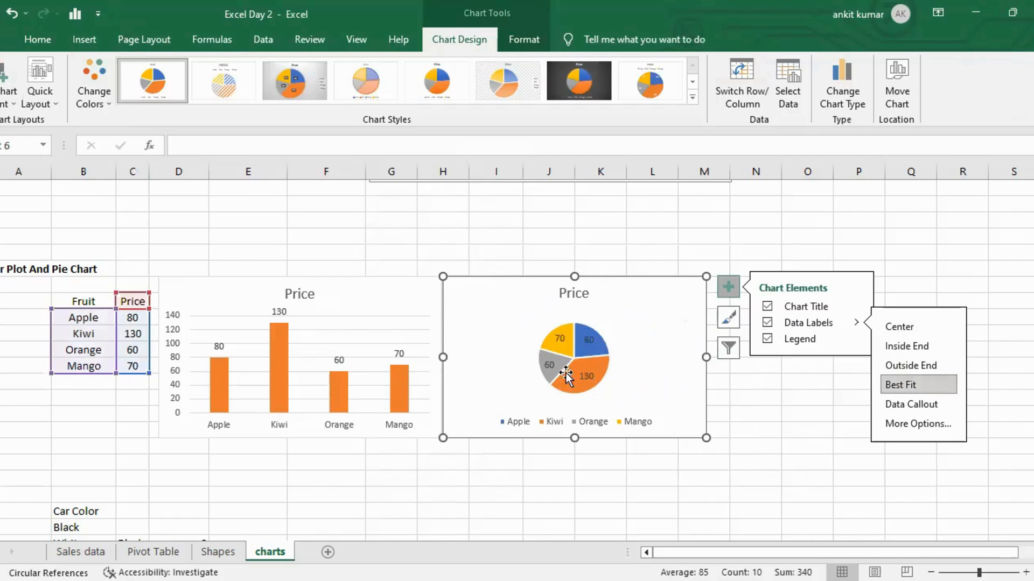
left_click(893, 364)
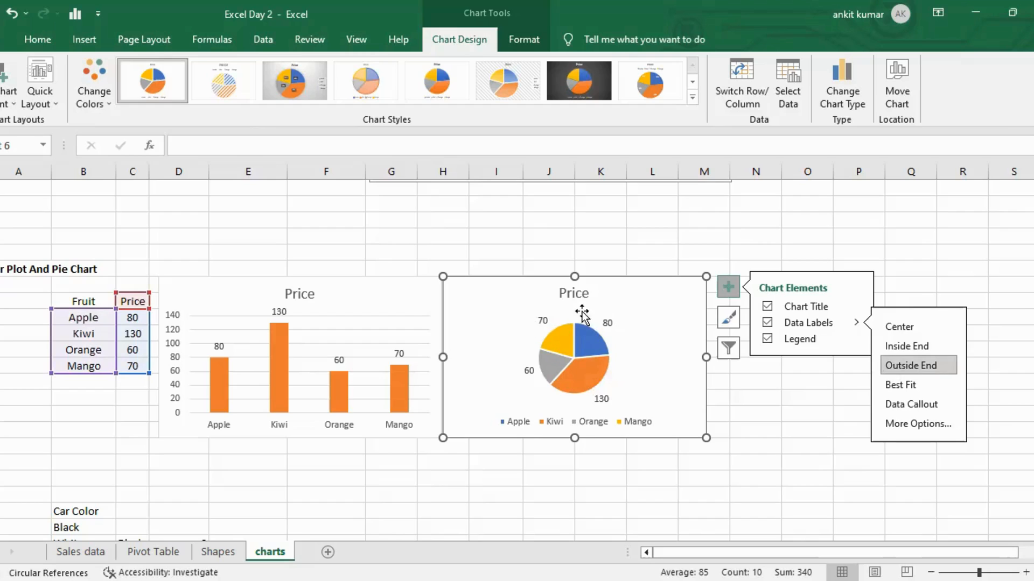
left_click(773, 421)
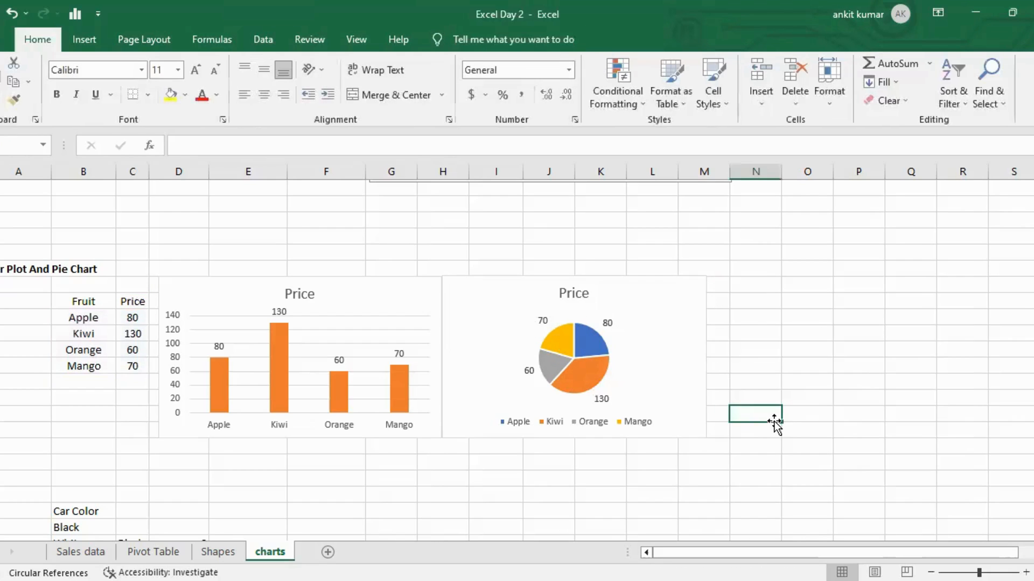
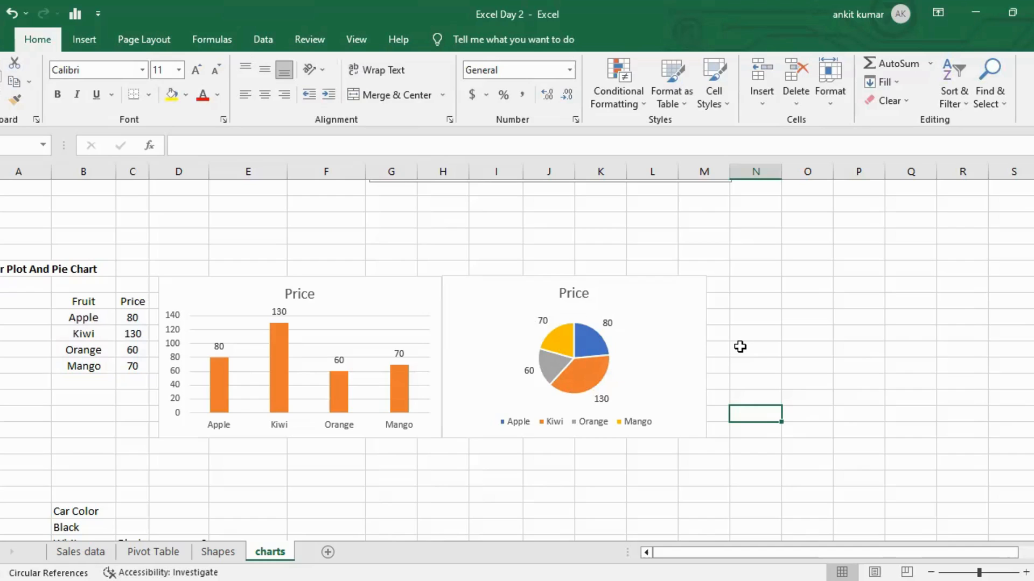
Select the Fruit and Price table and insert the recommended clustered bar chart.
left_click_drag(87, 301, 134, 371)
left_click(84, 39)
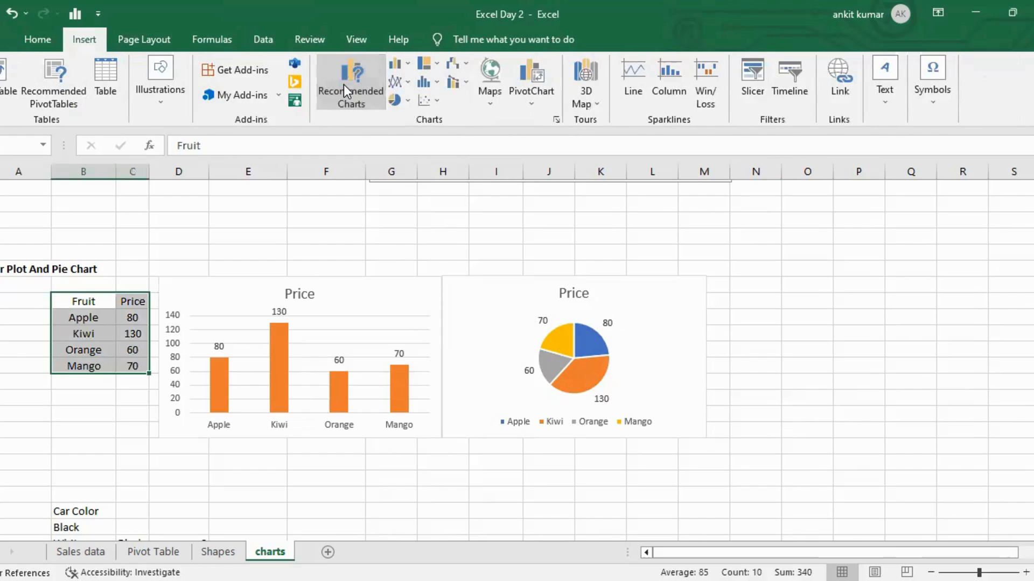
left_click(343, 84)
left_click(375, 316)
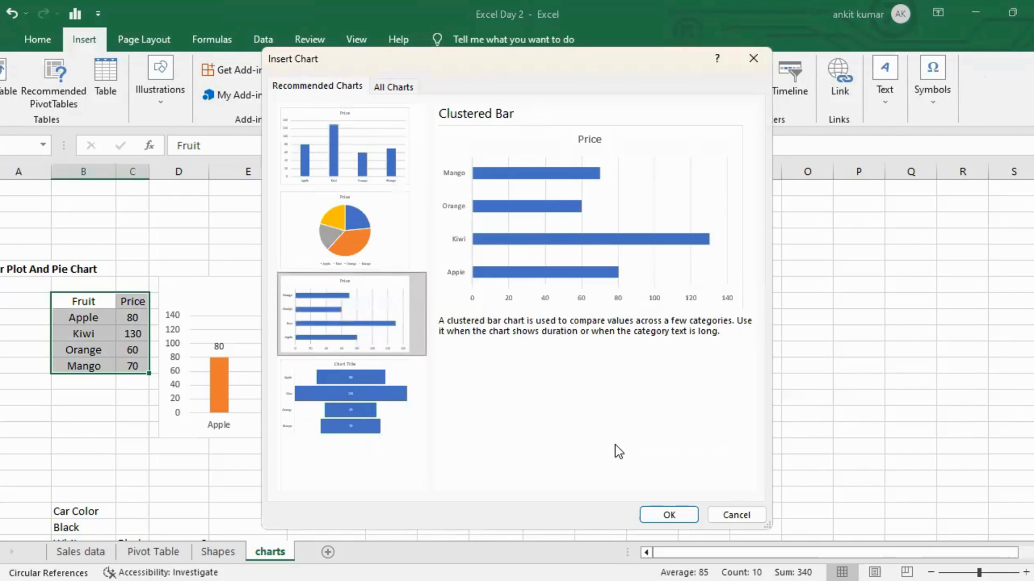
left_click(680, 515)
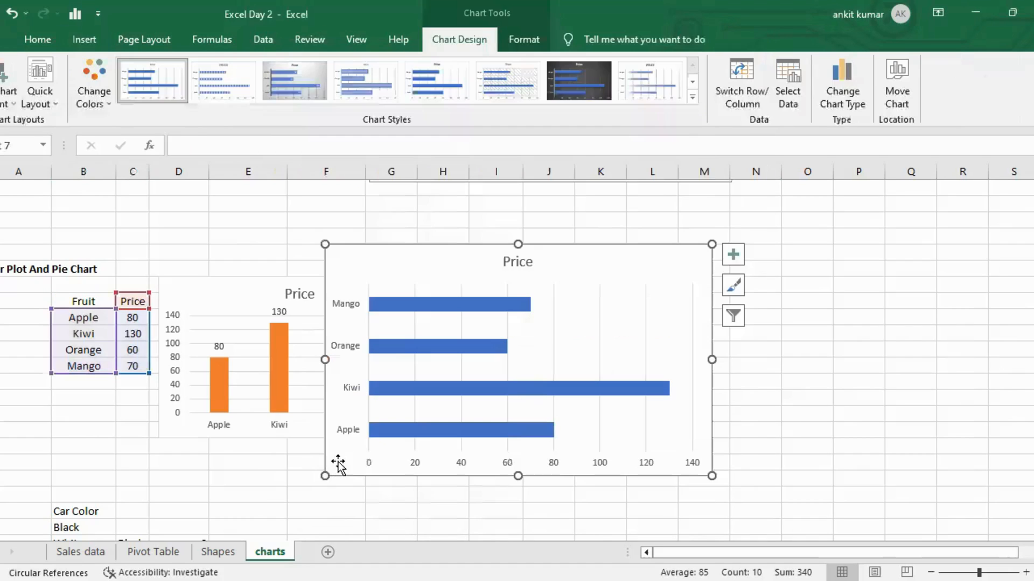
Shrink the bar chart and move it to the right of the pie chart.
left_click_drag(324, 475, 462, 407)
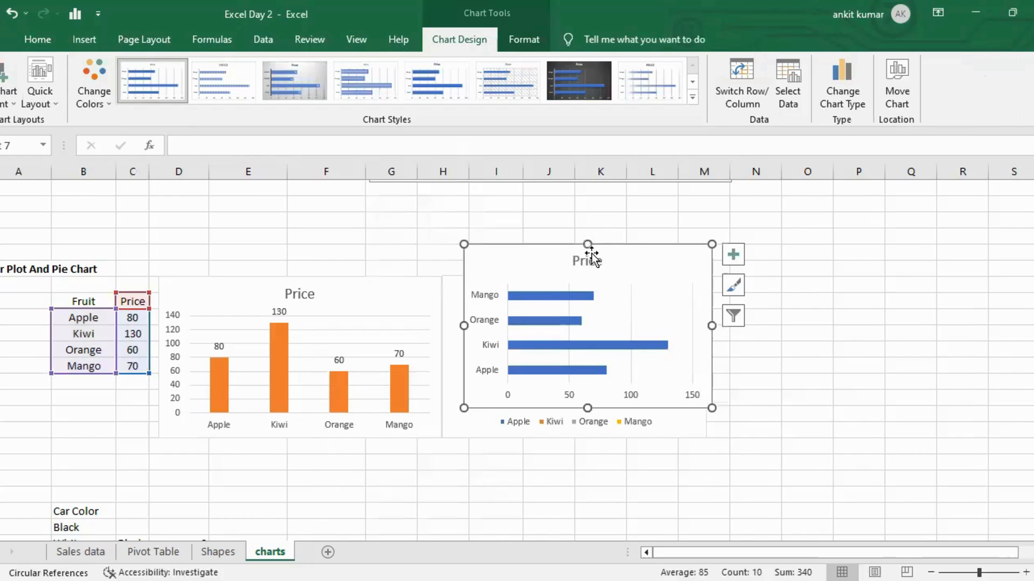
mouse_move(637, 250)
left_mouse_down()
mouse_move(817, 295)
mouse_move(883, 282)
left_mouse_up()
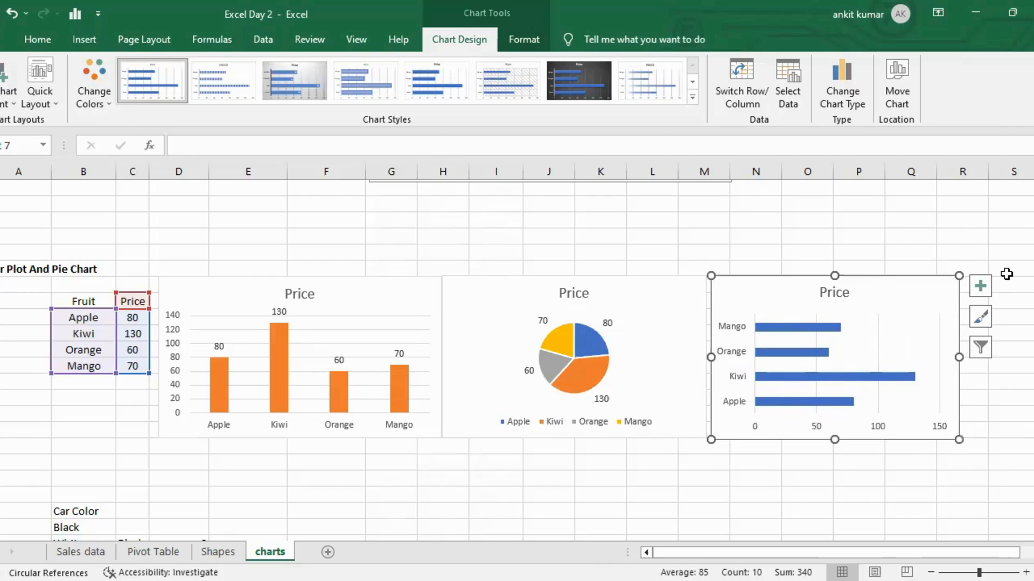
Add data labels to the bar chart and apply the orange-first colourful palette, then deselect it.
left_click(981, 285)
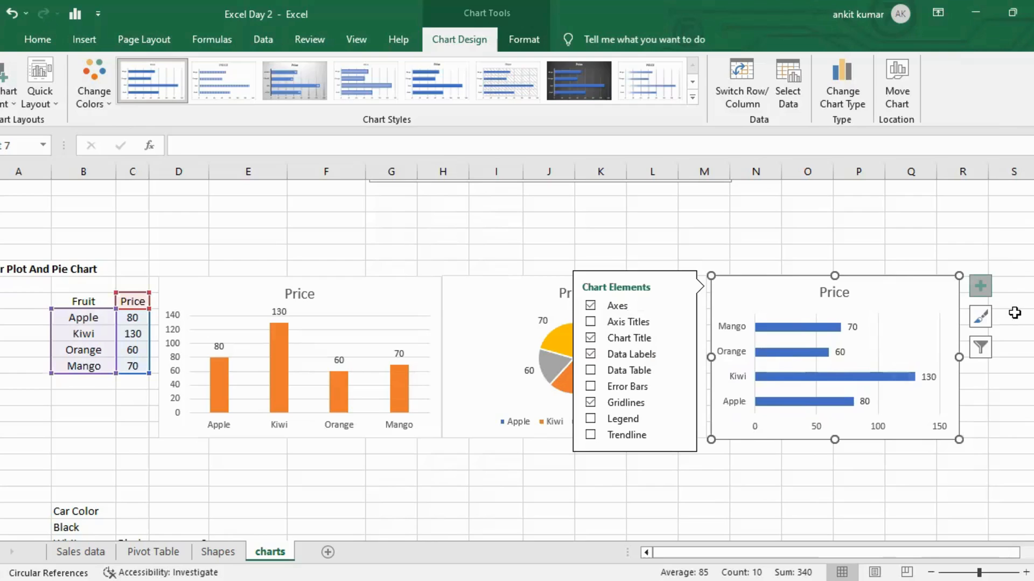
left_click(987, 321)
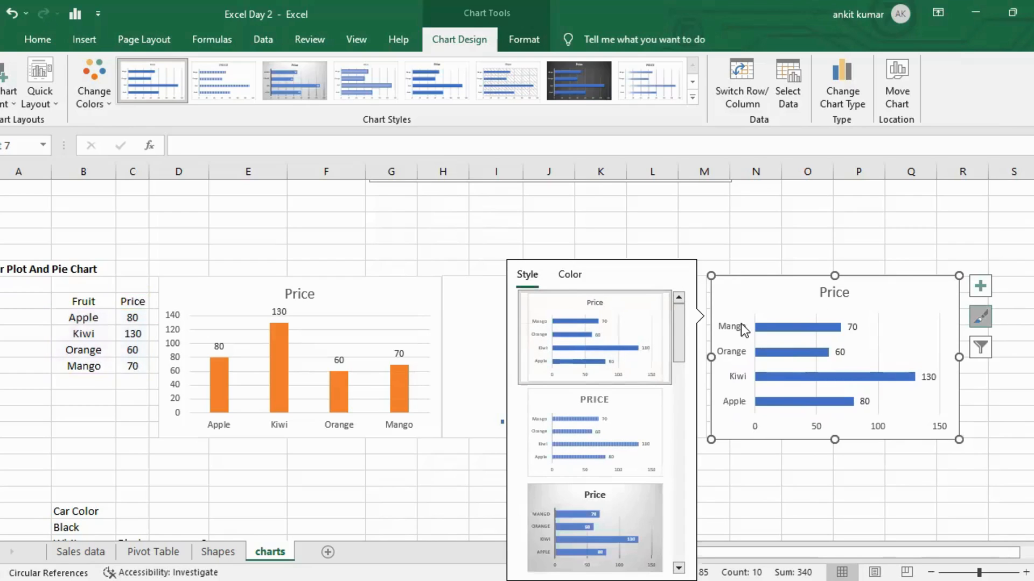
left_click(567, 275)
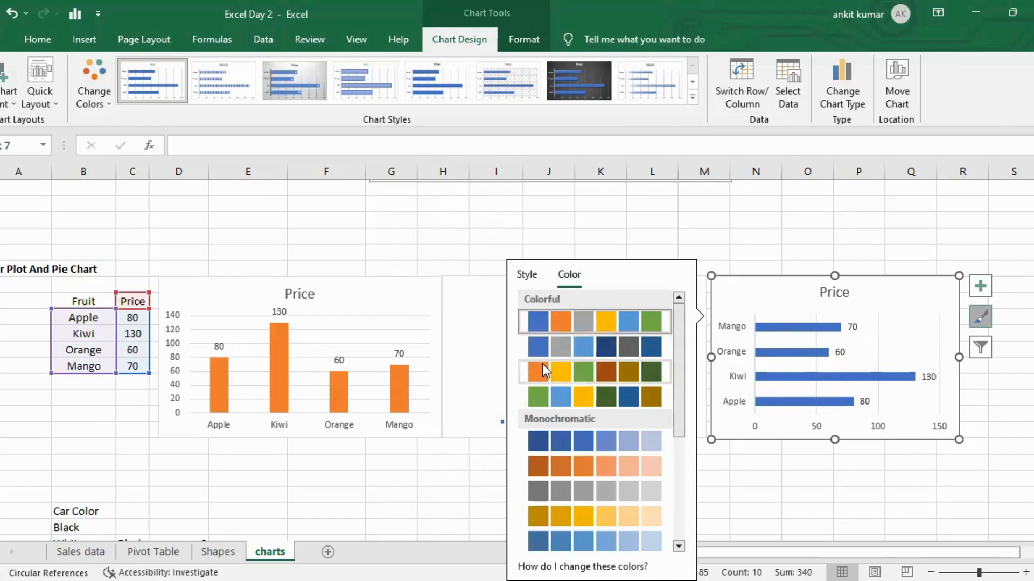
left_click(537, 371)
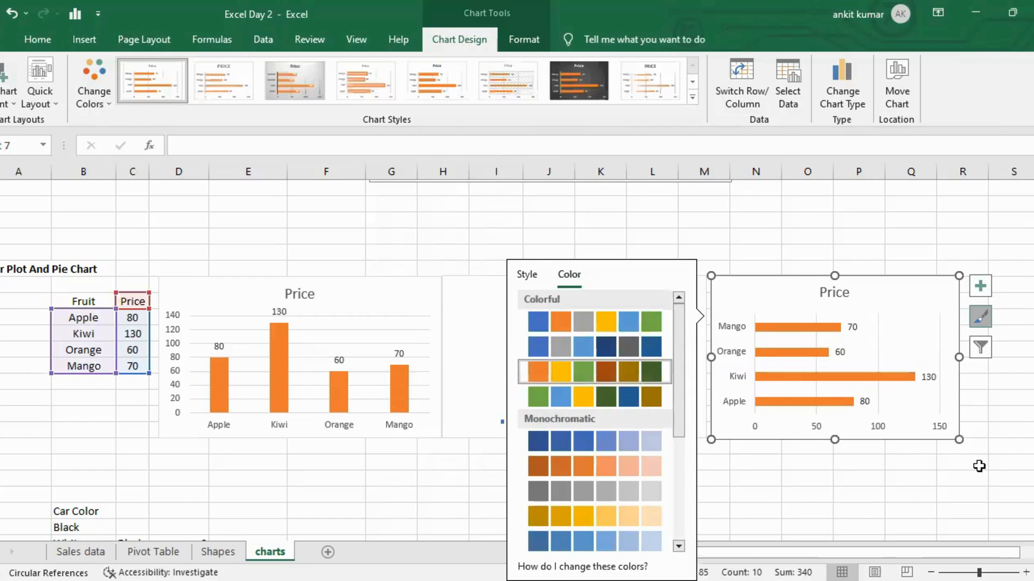
left_click(982, 476)
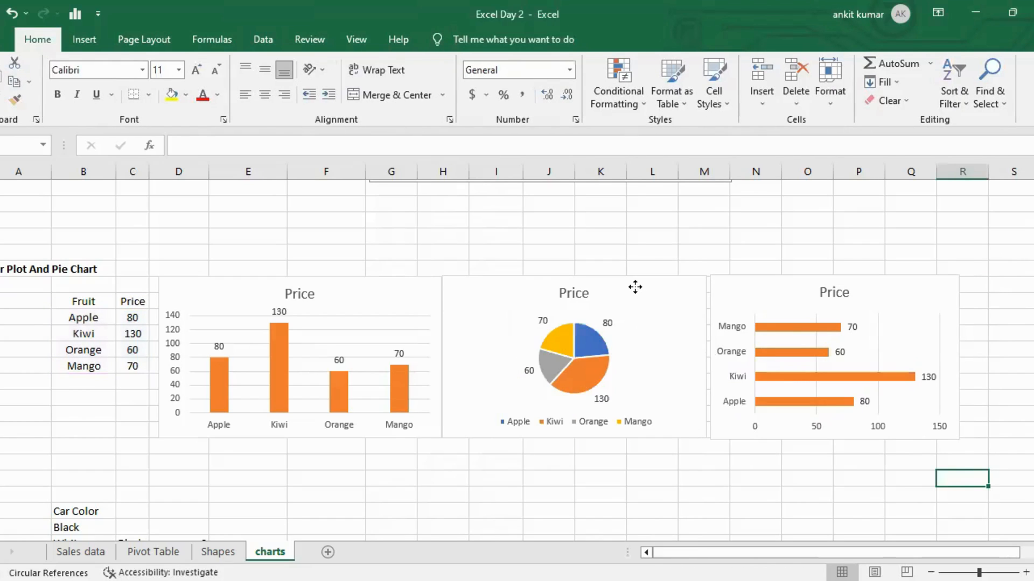
Rearrange the charts so the bar chart sits beside the column chart and the pie chart at the far right.
left_click_drag(959, 432, 953, 420)
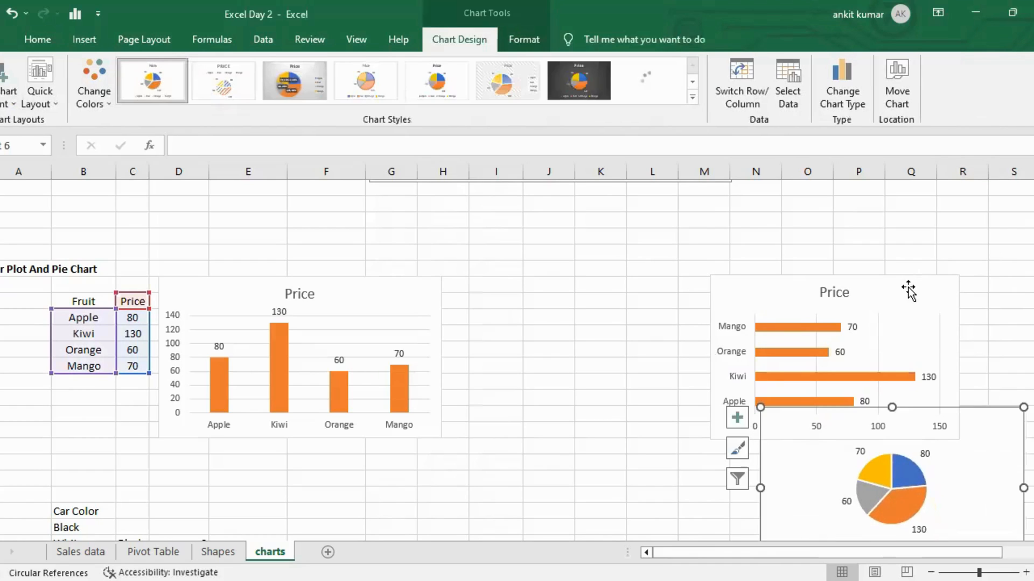
left_click_drag(906, 289, 639, 289)
left_click_drag(958, 415, 890, 284)
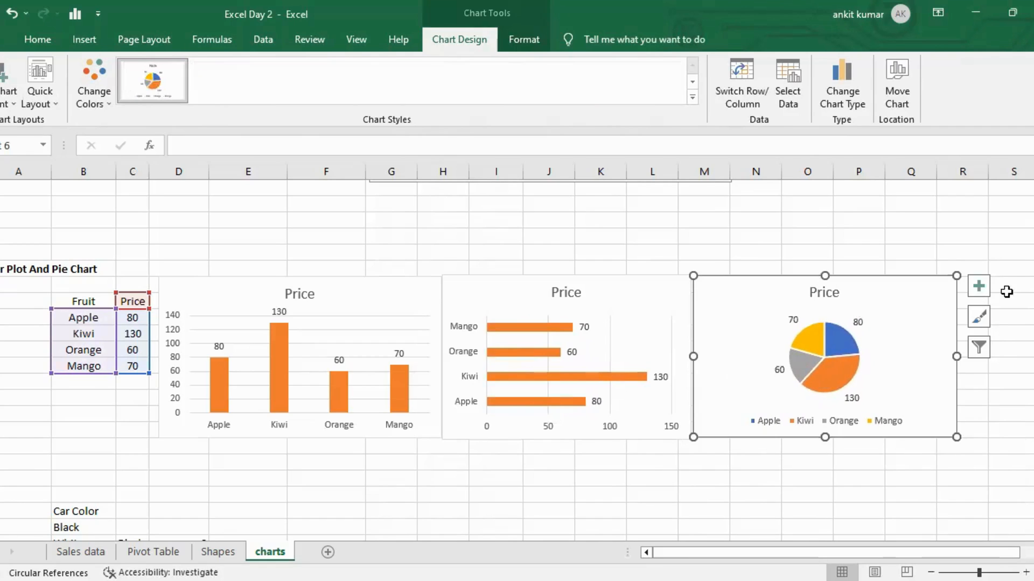
left_click(1018, 357)
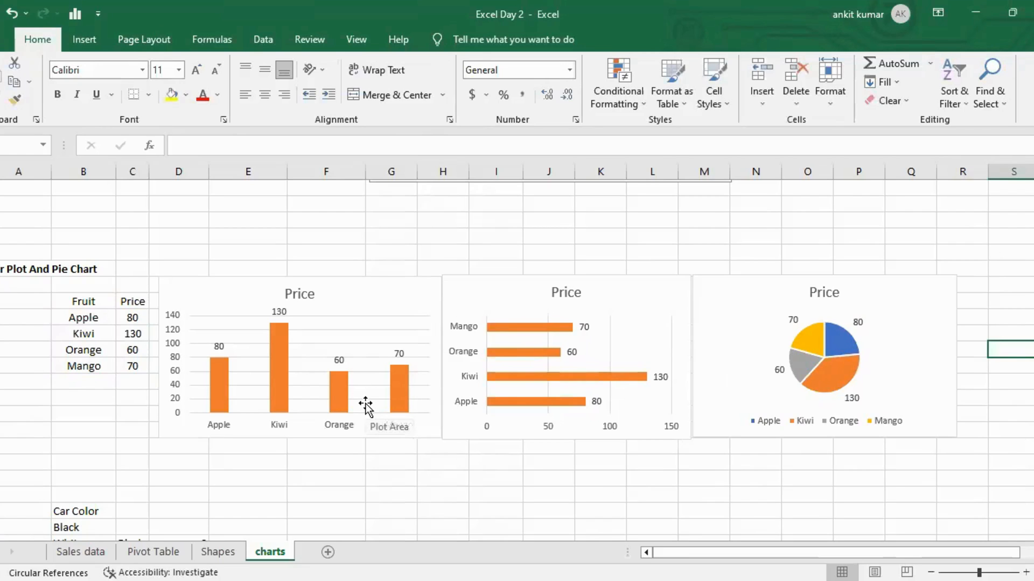
Autofit the width of the column listing Black, White, Silver and Maroon next to the car colours.
scroll(366, 407, "down", 1)
scroll(365, 407, "down", 3)
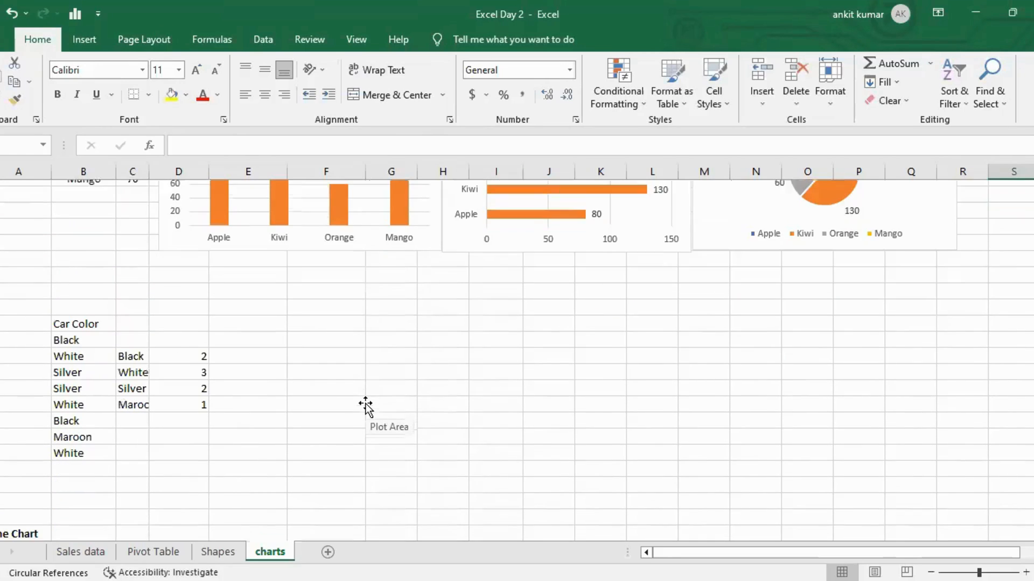
left_click(95, 318)
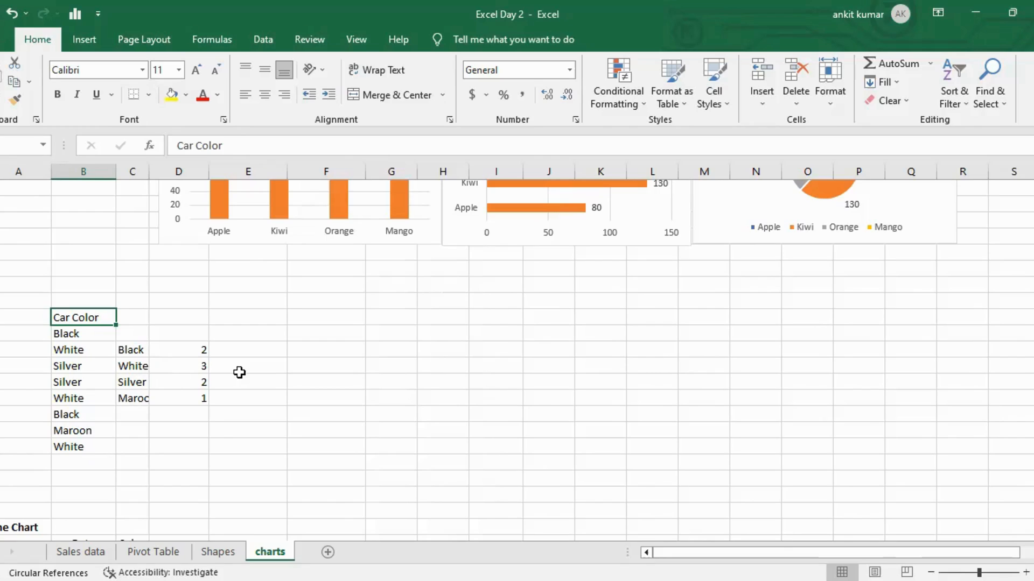
left_click(138, 400)
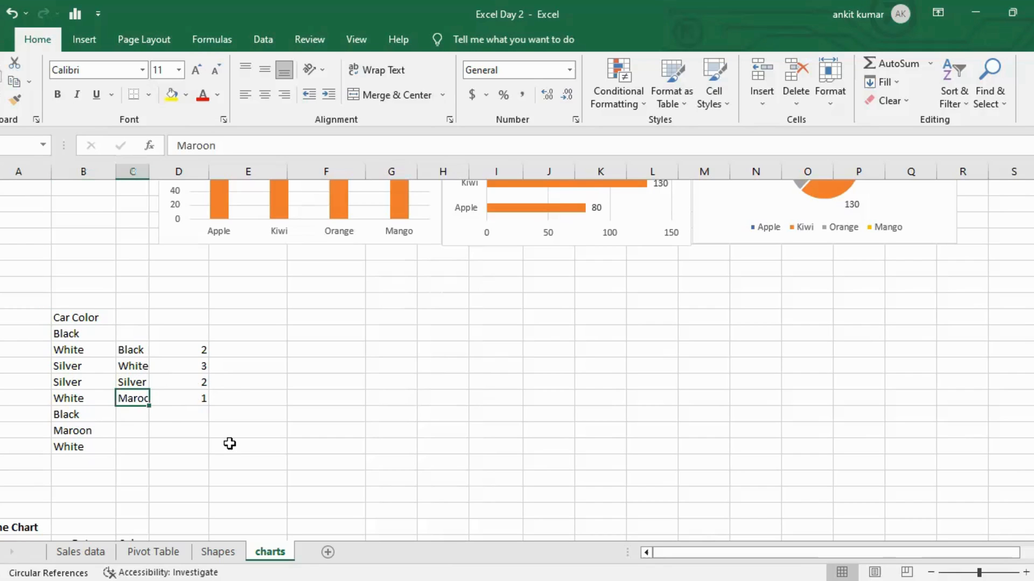
key("ctrl+shift+Up")
key("alt+o")
key("c")
key("a")
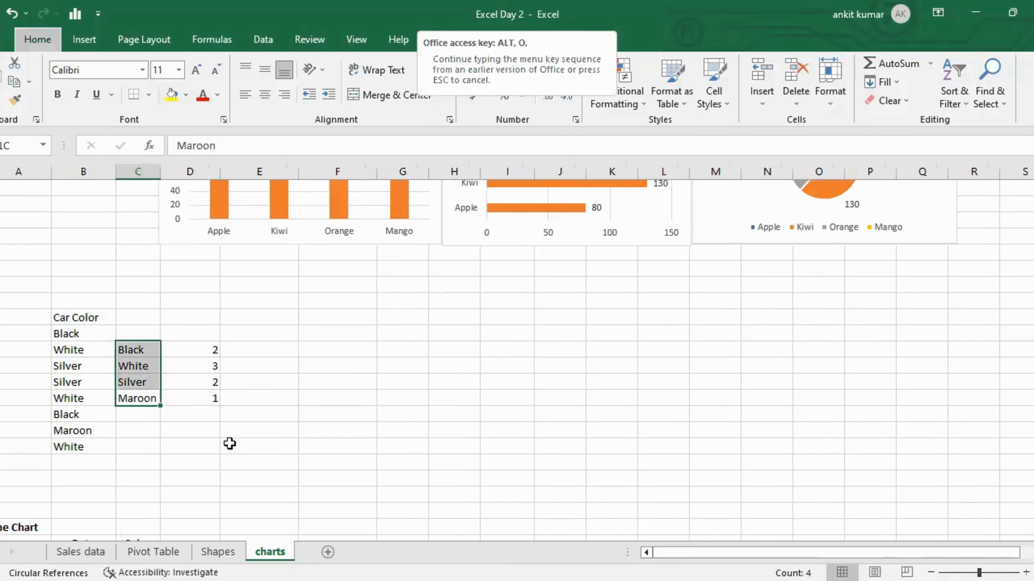
key("c")
key("a")
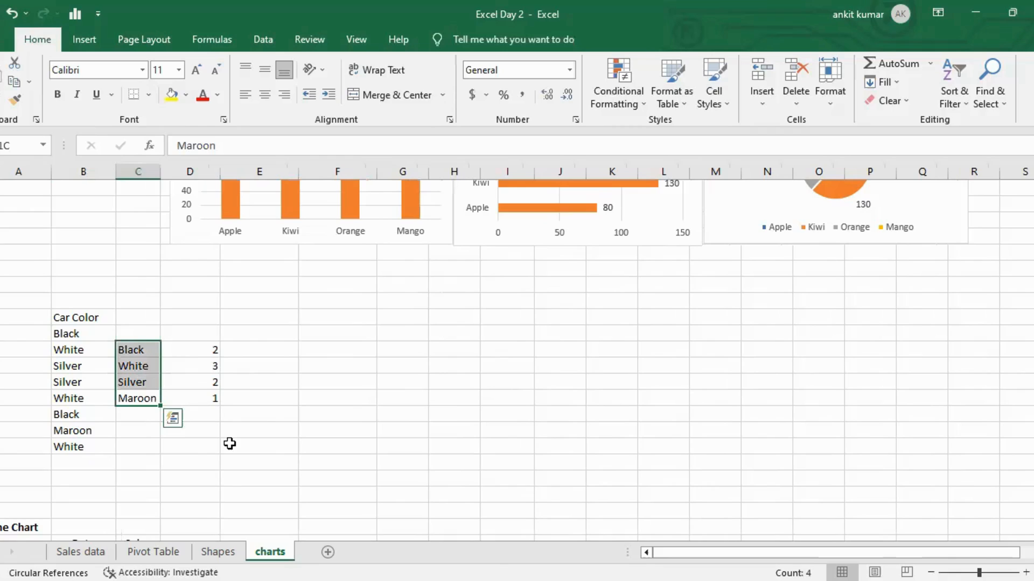
key("ctrl+shift+Down")
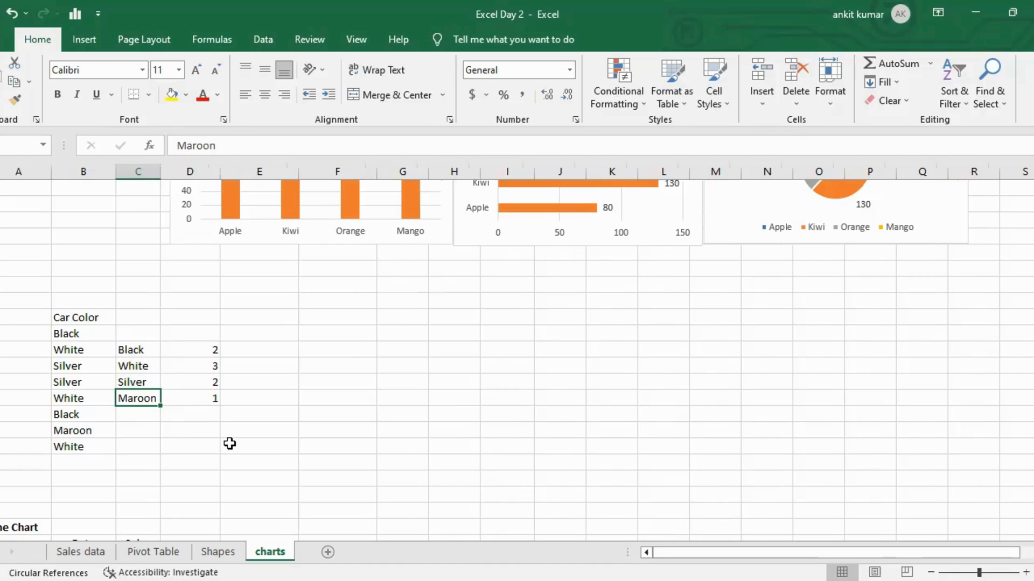
key("ctrl+Up")
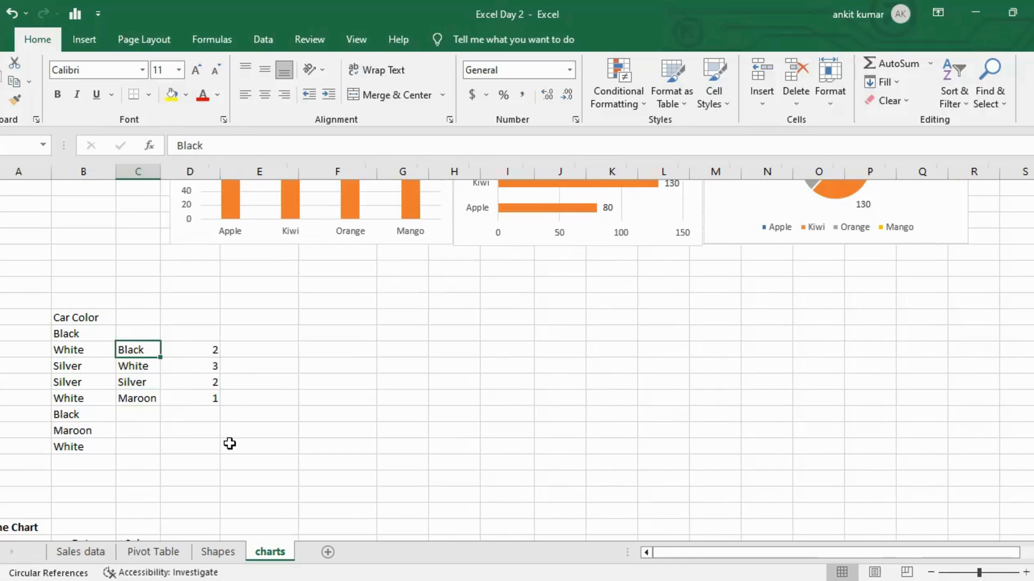
Select the car colour counts, insert the recommended funnel chart, and shrink it beside the table.
key("ctrl+shift+Right")
key("ctrl+shift+Down")
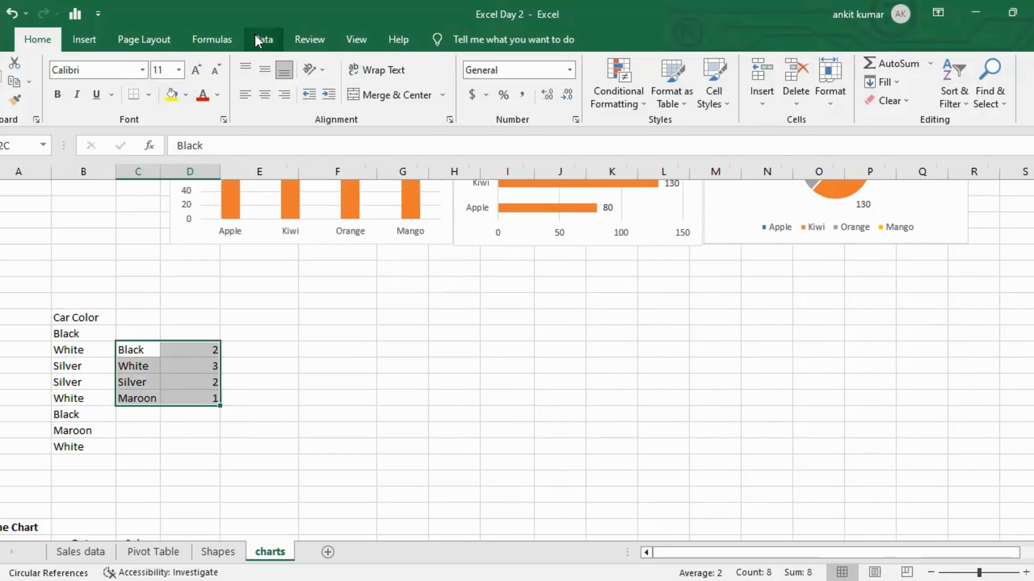
left_click(81, 39)
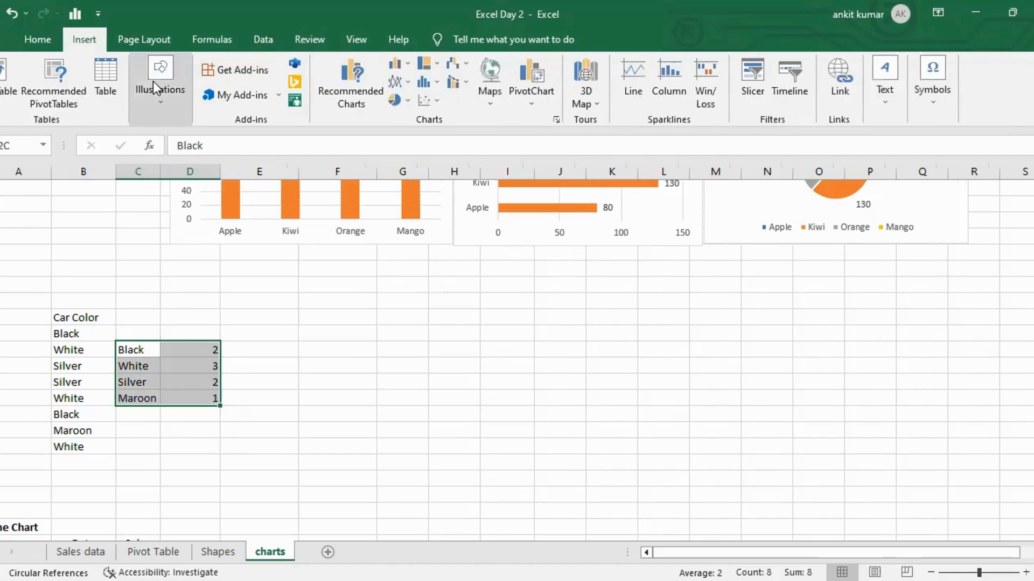
left_click(350, 83)
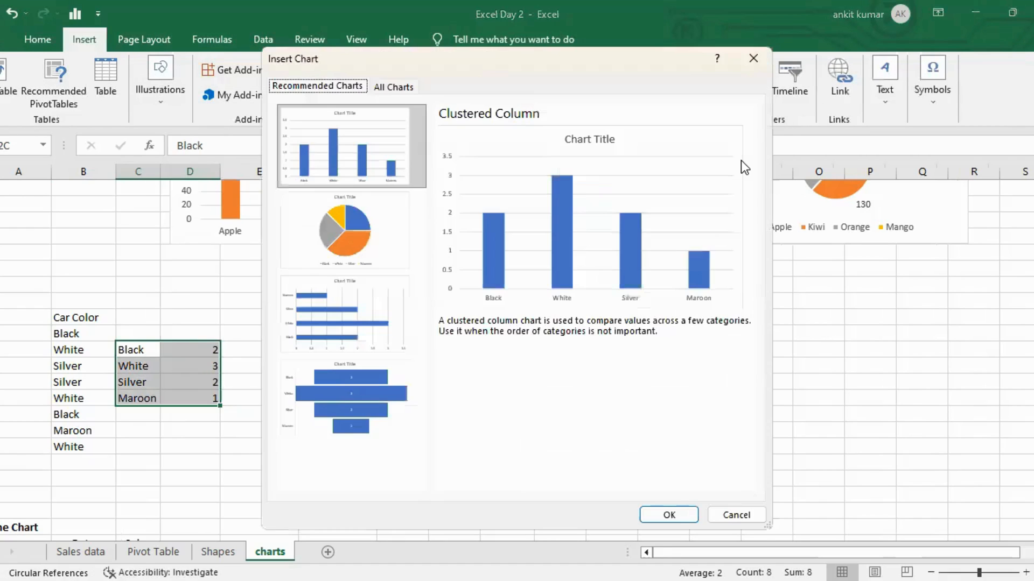
left_click(351, 396)
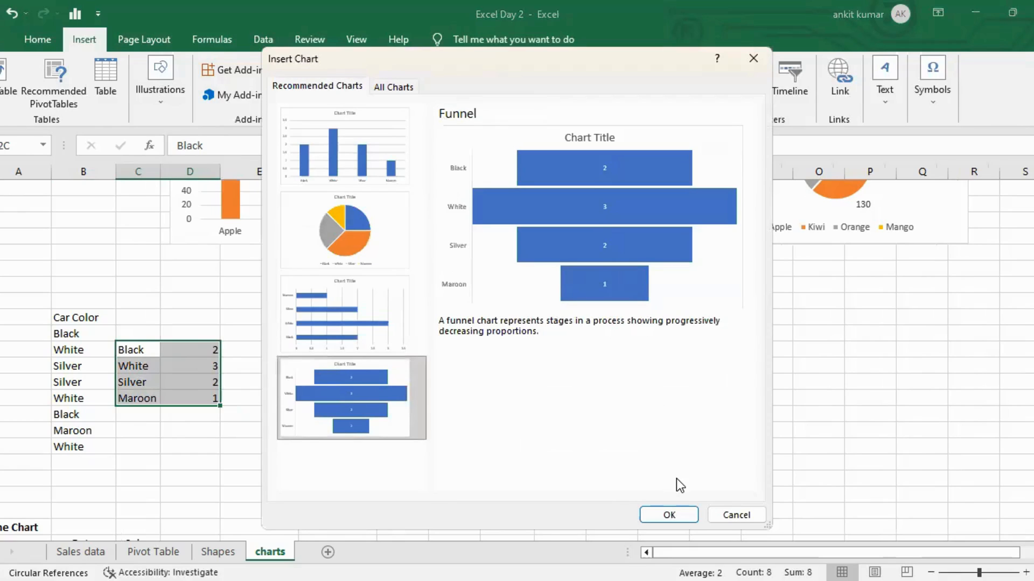
left_click(670, 513)
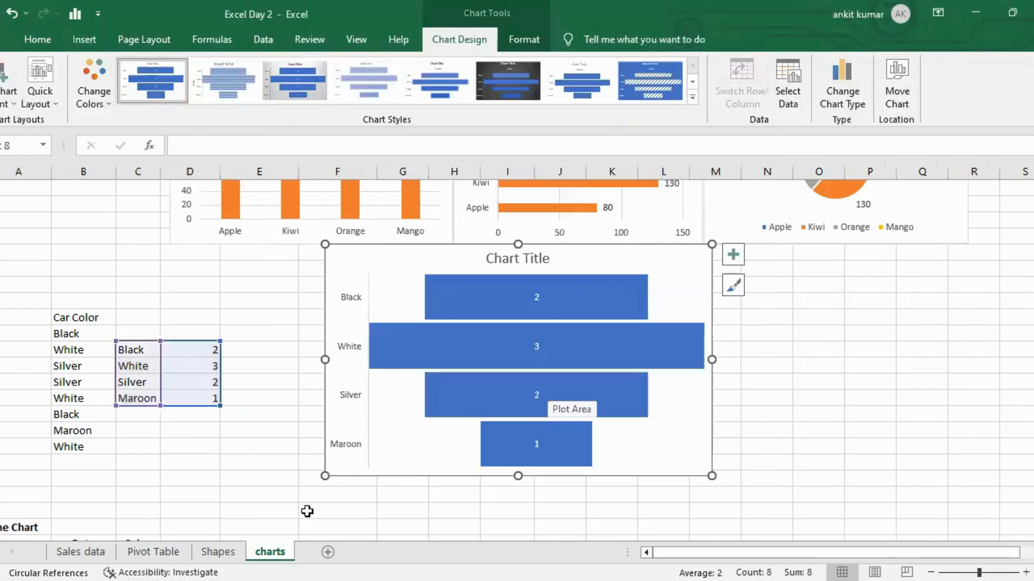
left_click_drag(325, 479, 359, 459)
left_click_drag(577, 255, 453, 319)
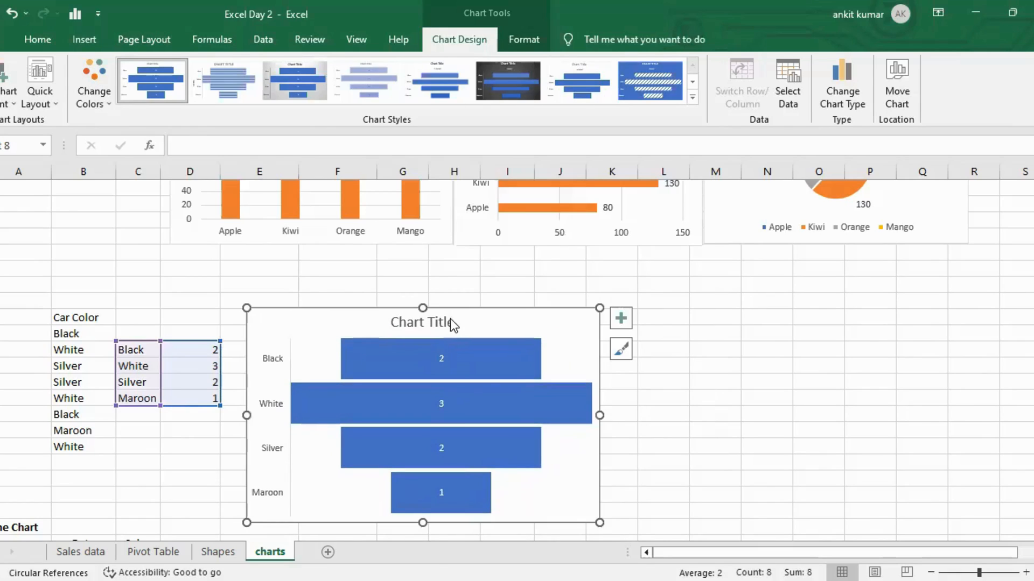
Rename the funnel chart's title to Funnel and deselect the chart.
left_click(443, 326)
left_click(442, 321)
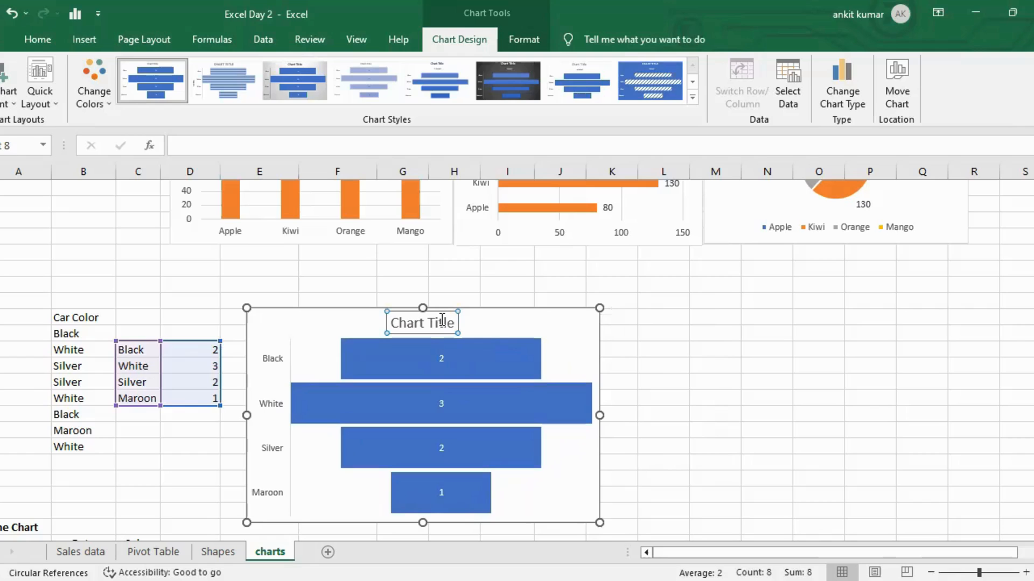
triple_click(442, 320)
type("Funnel")
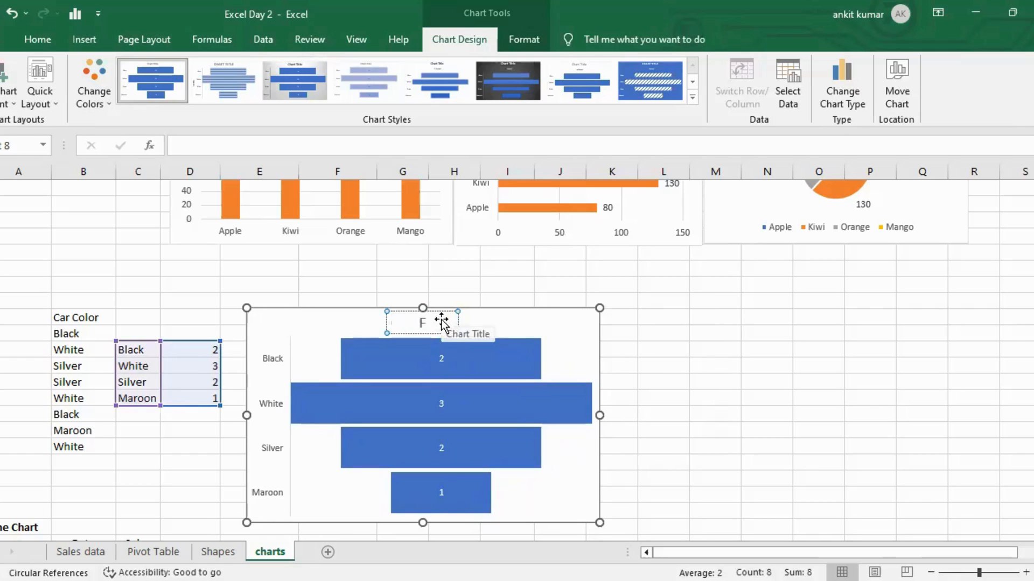
left_click(726, 329)
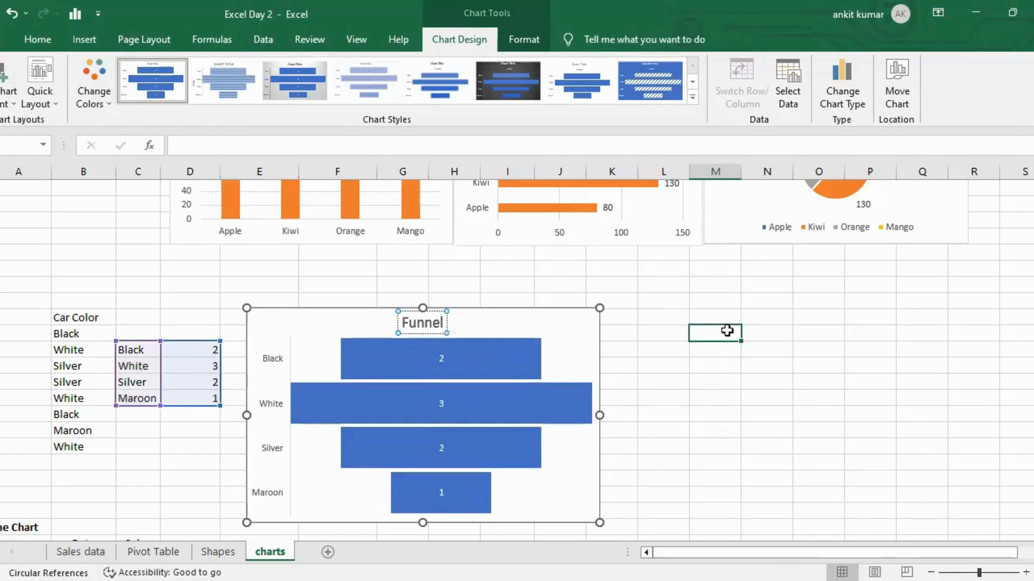
Select the funnel chart and try a different chart style on it.
scroll(727, 330, "down", 1)
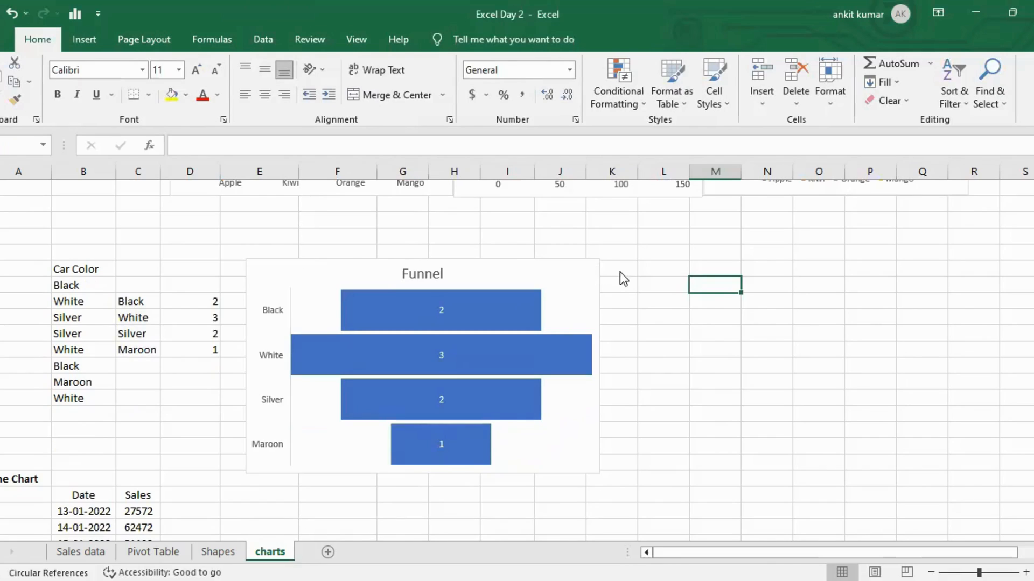
left_click(597, 271)
left_click(622, 271)
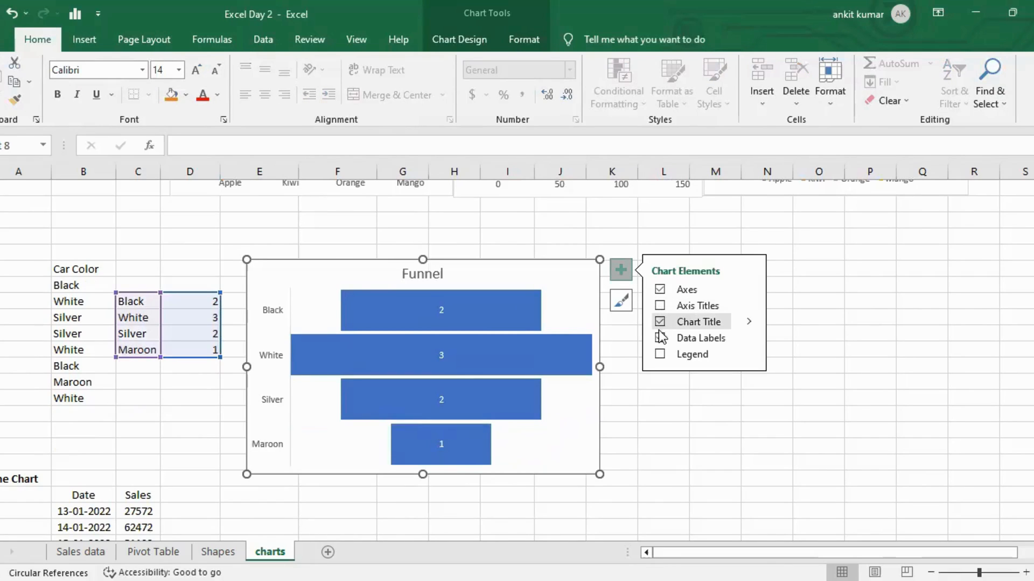
left_click(619, 296)
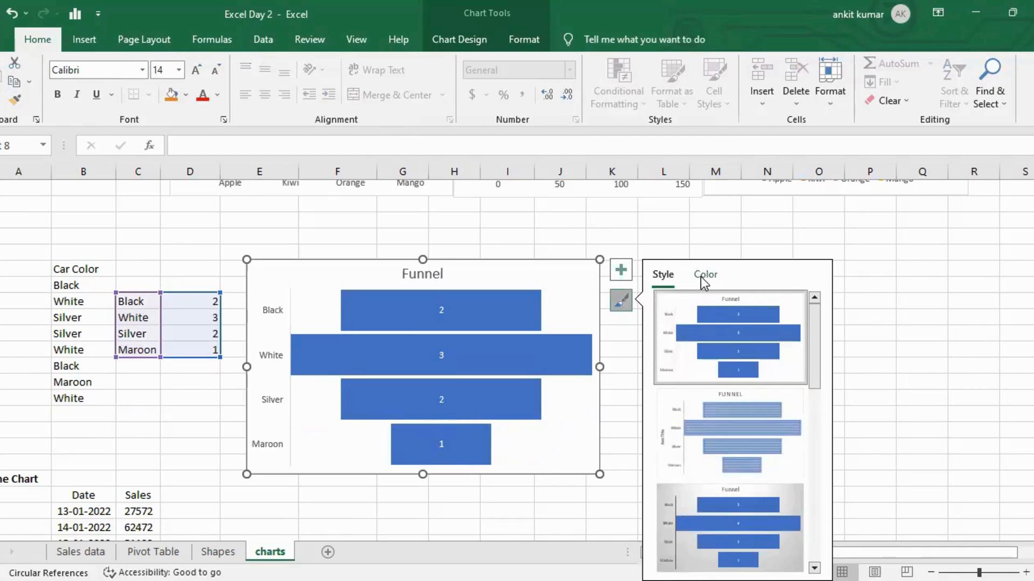
scroll(713, 398, "down", 3)
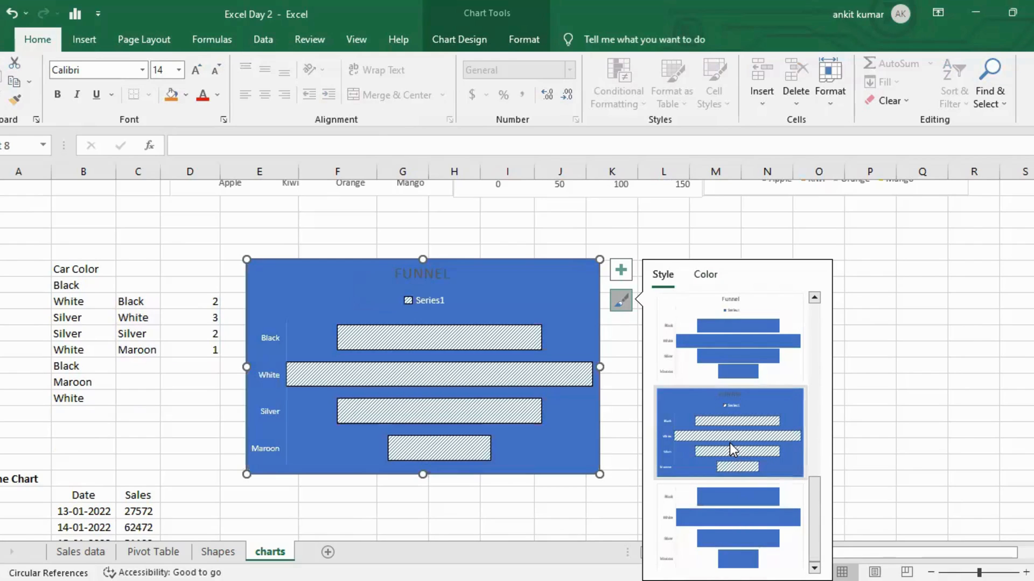
left_click(731, 356)
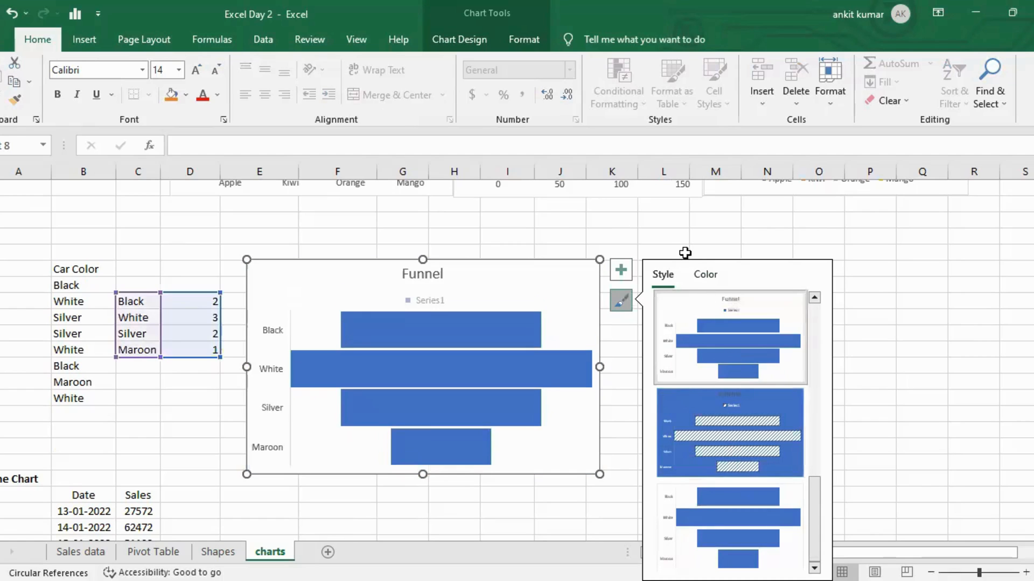
Recolour the funnel chart with the green colour palette.
left_click(703, 275)
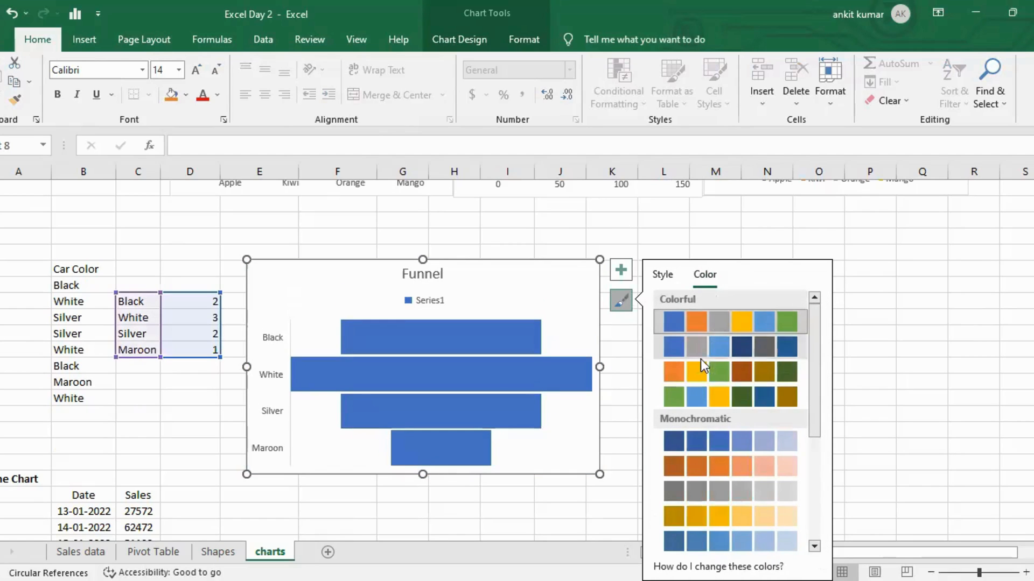
left_click(674, 395)
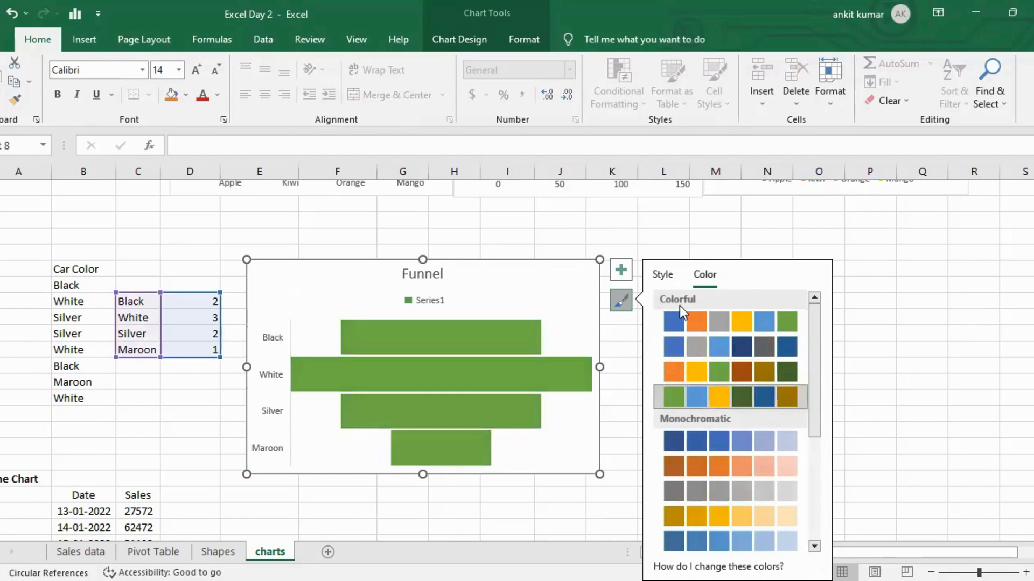
Reapply the first chart style to the funnel chart and deselect it.
left_click(667, 274)
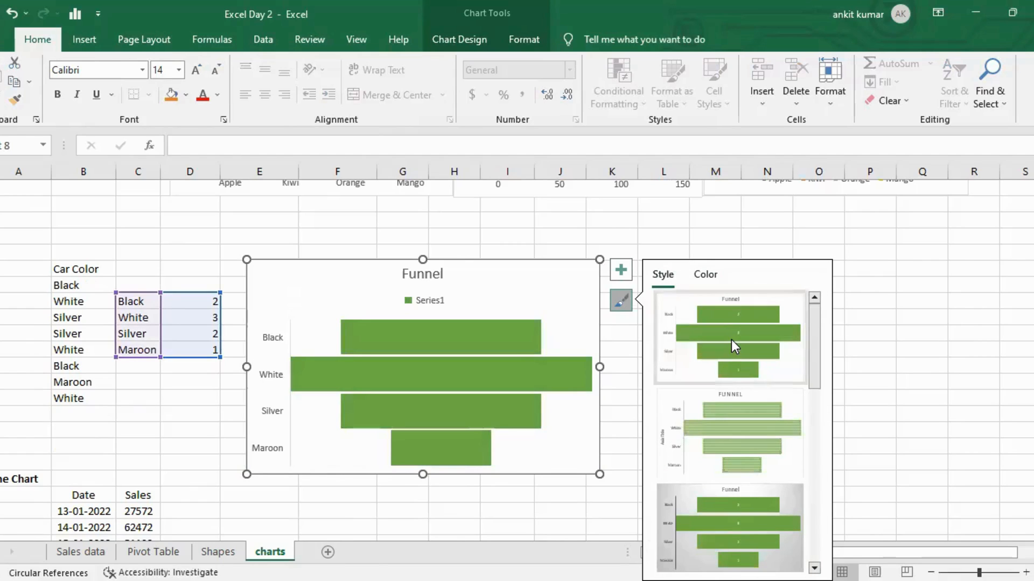
left_click(731, 340)
left_click(670, 222)
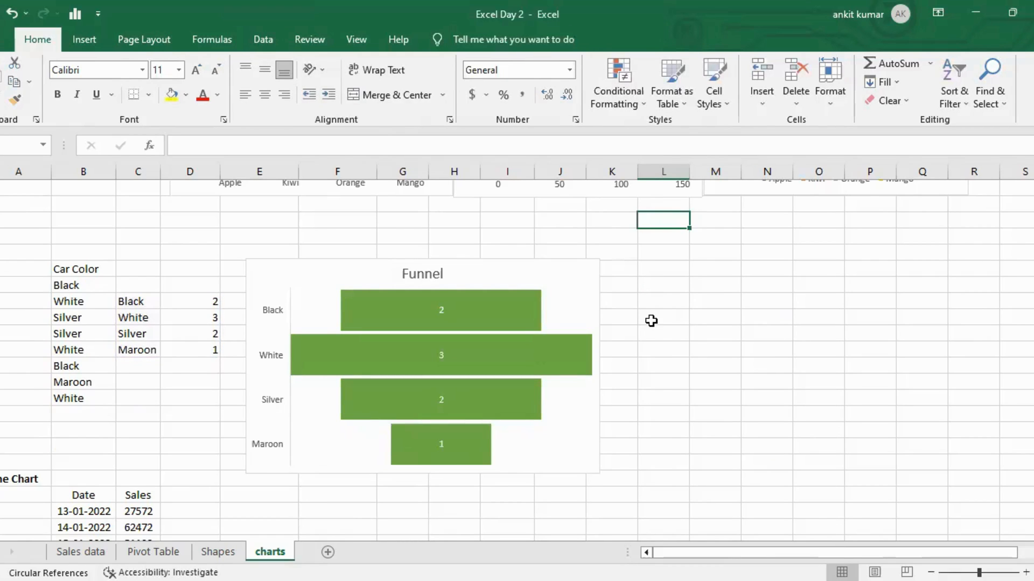
Select the Date and Sales data, insert a plain Line chart, and move and enlarge it beside the table.
scroll(651, 321, "down", 3)
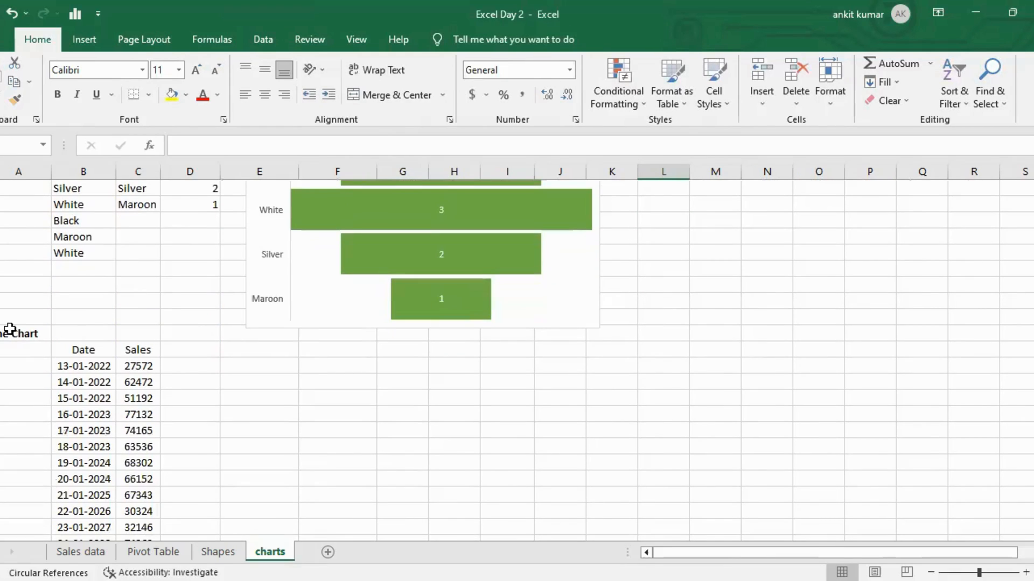
left_click(85, 364)
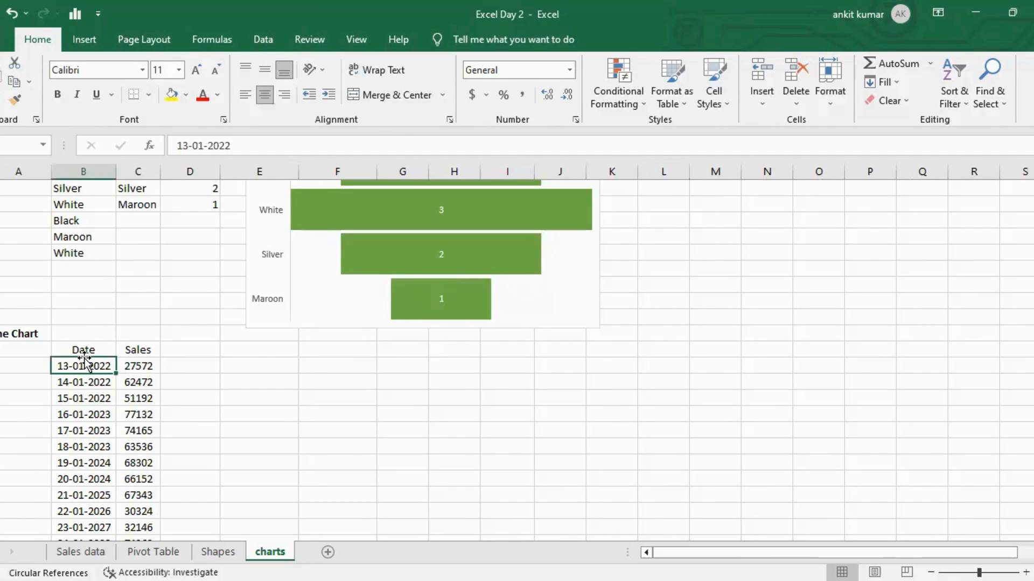
left_click_drag(84, 351, 84, 358)
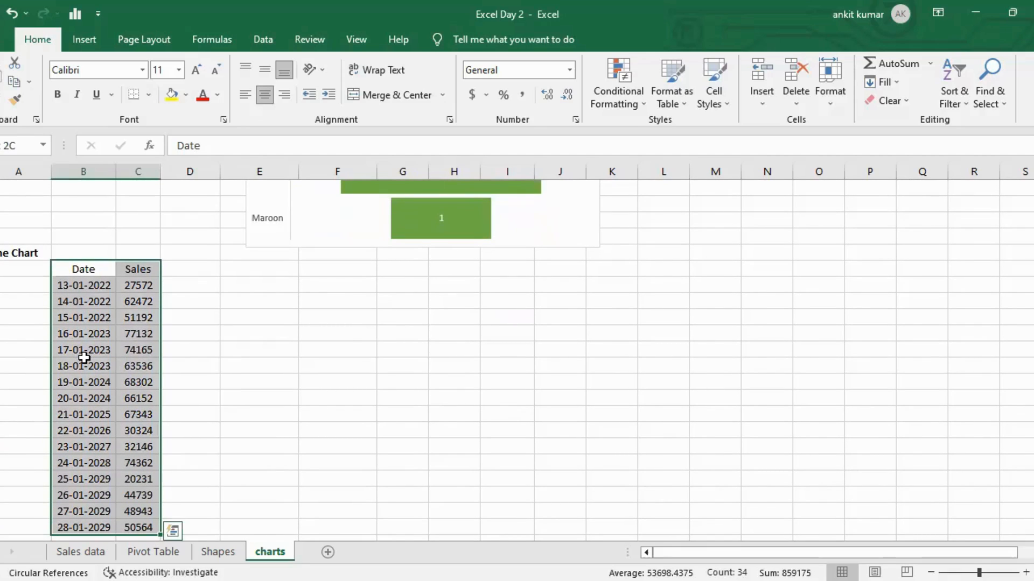
left_click(78, 41)
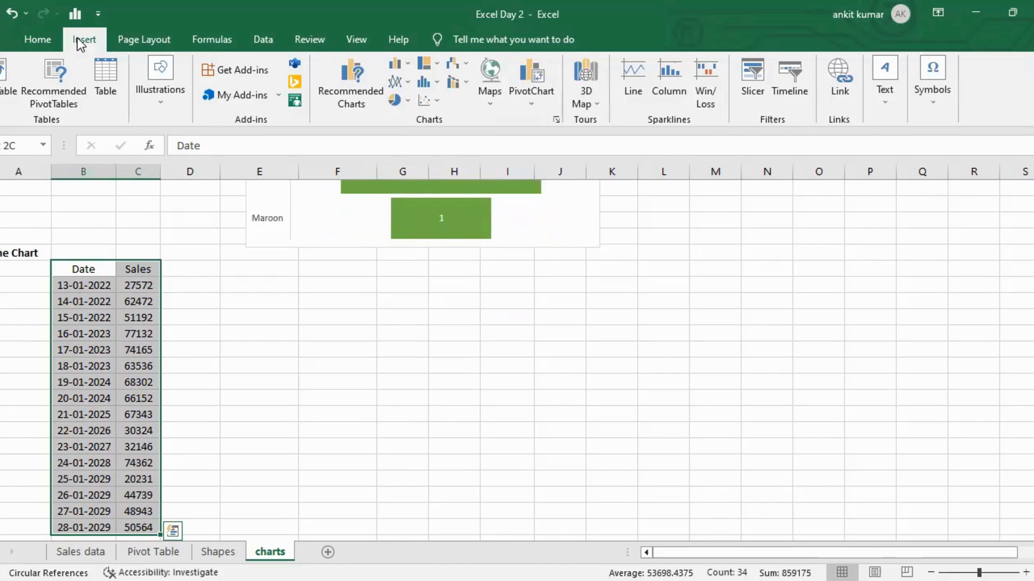
left_click(360, 92)
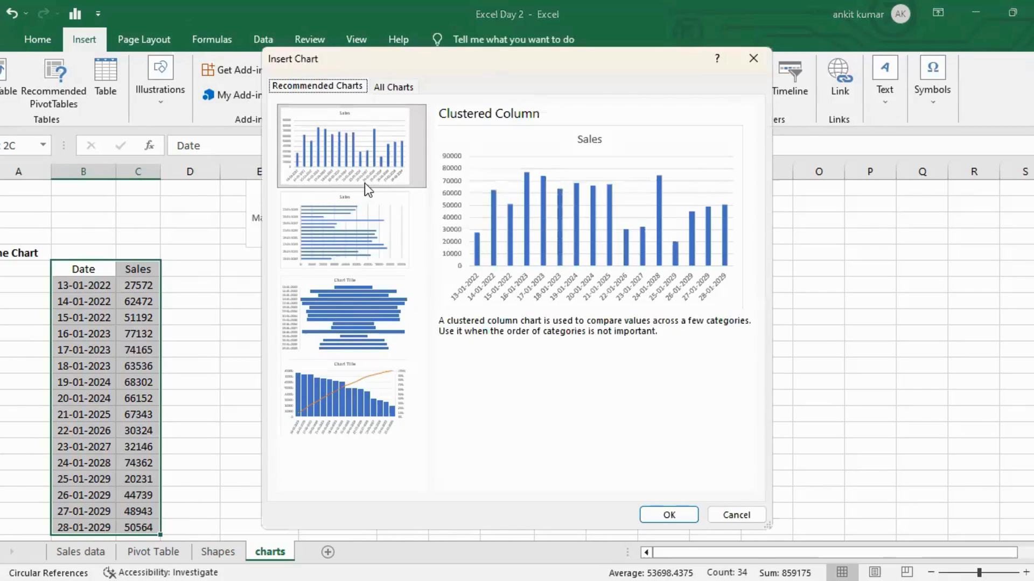
left_click(393, 87)
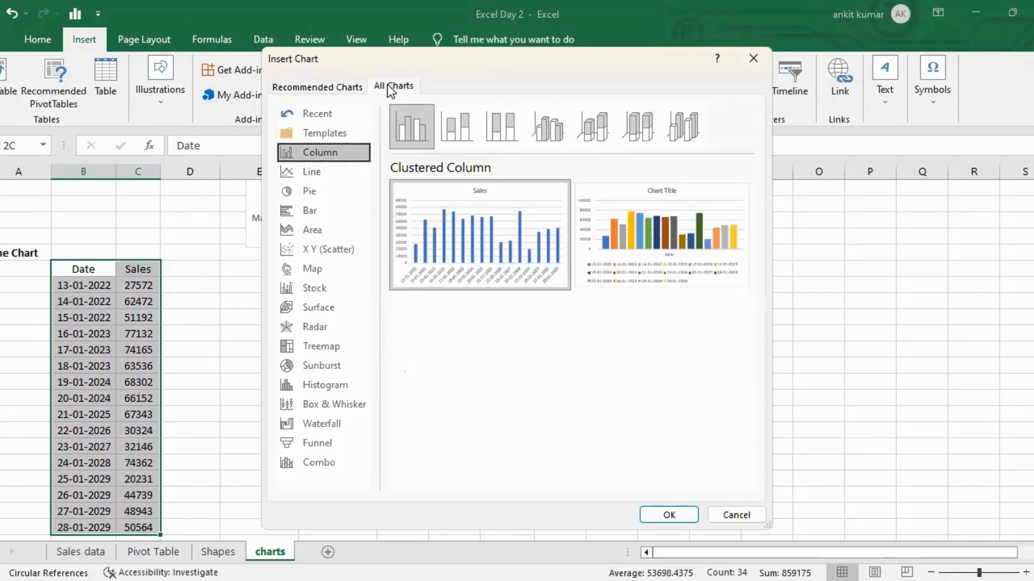
left_click(325, 174)
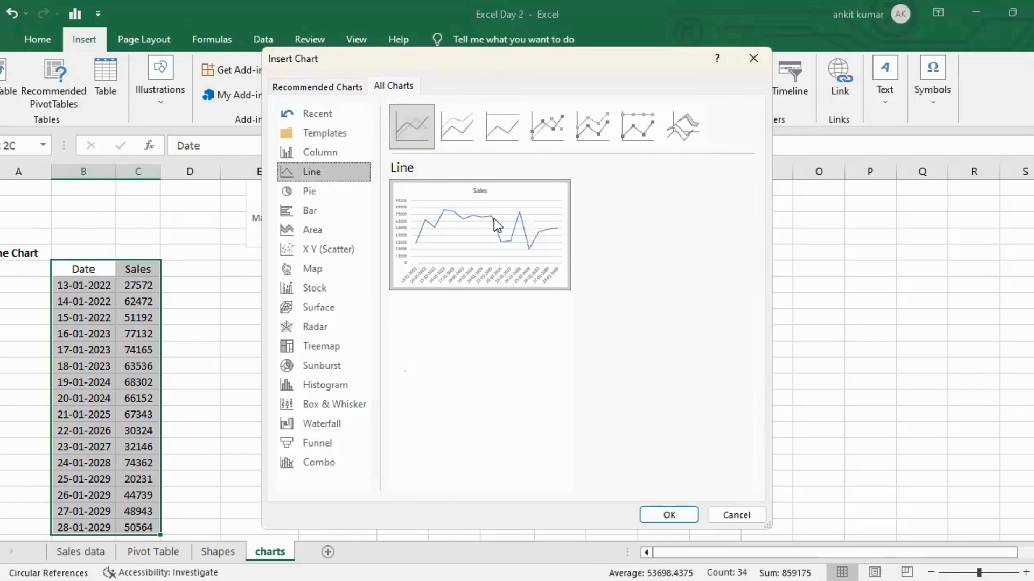
left_click(539, 121)
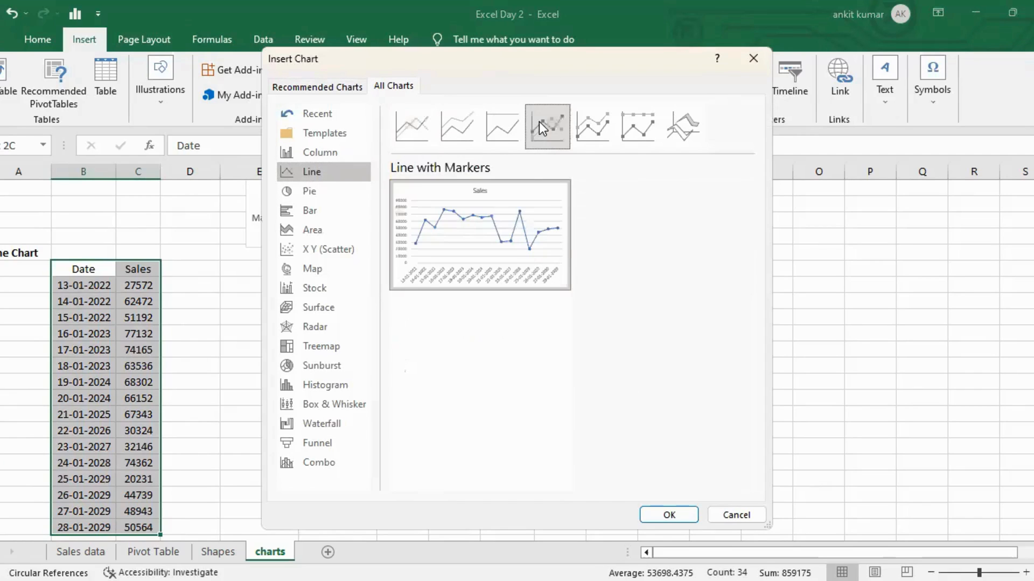
left_click(509, 127)
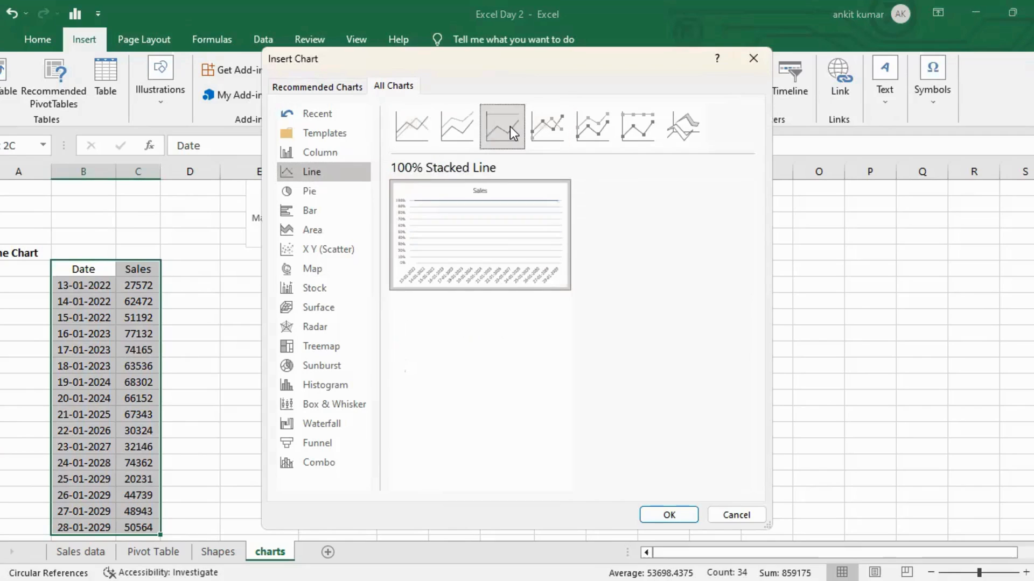
left_click(463, 128)
left_click(417, 137)
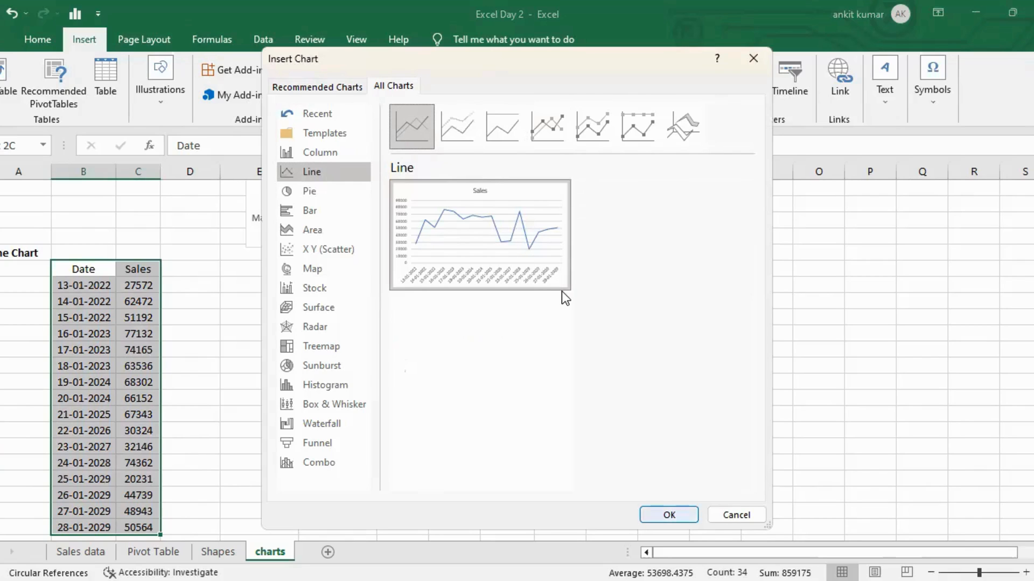
left_click(669, 515)
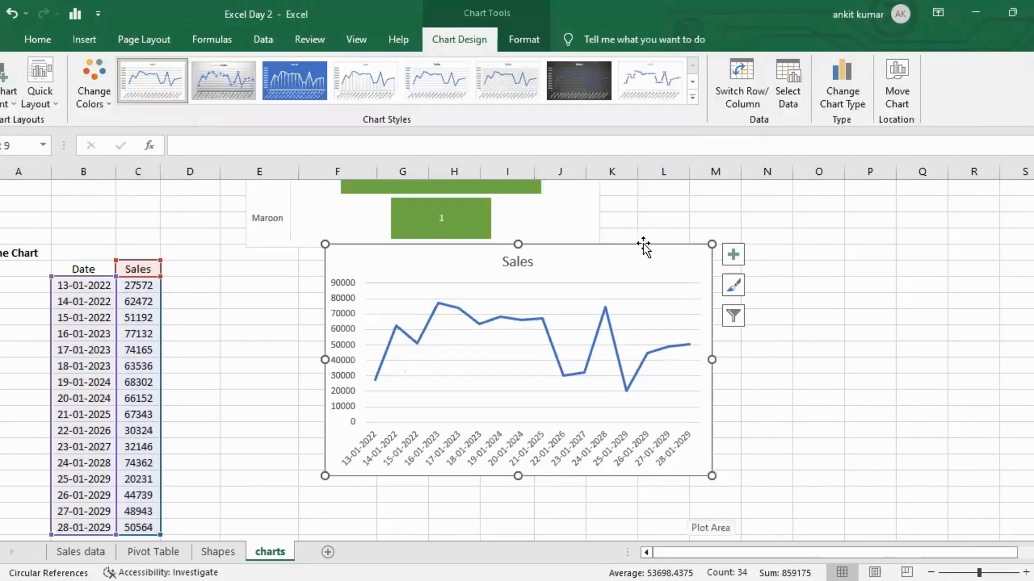
left_click_drag(568, 275, 533, 275)
left_click_drag(607, 495, 842, 503)
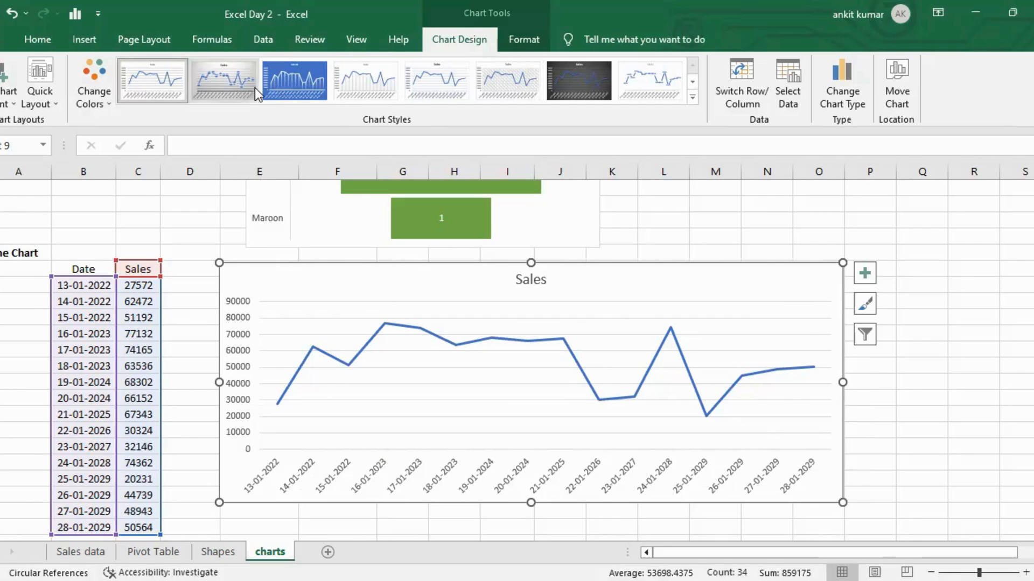
Add data labels to the line chart and apply the dark chart style, then deselect it.
left_click(865, 273)
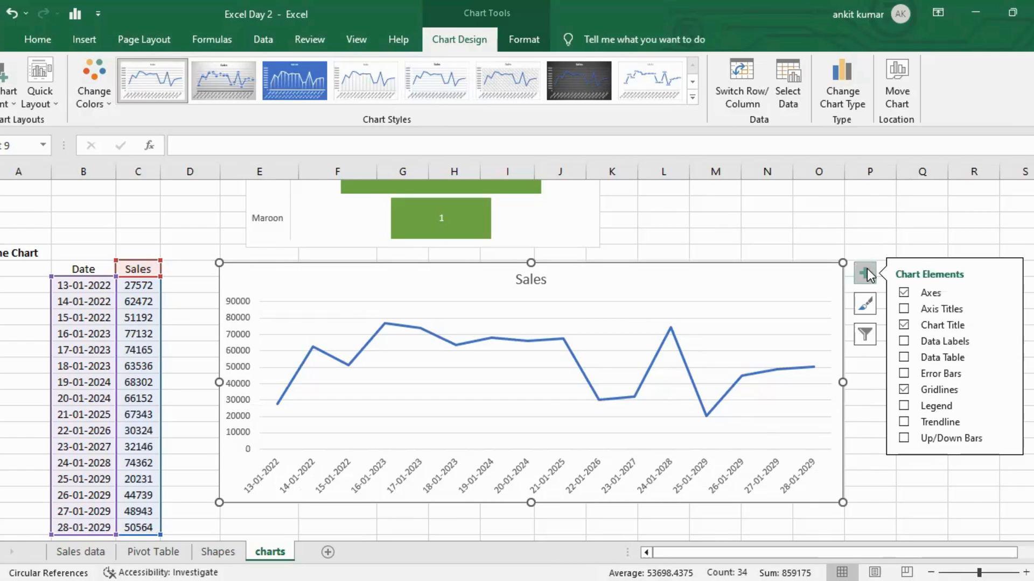
left_click(904, 341)
left_click(866, 308)
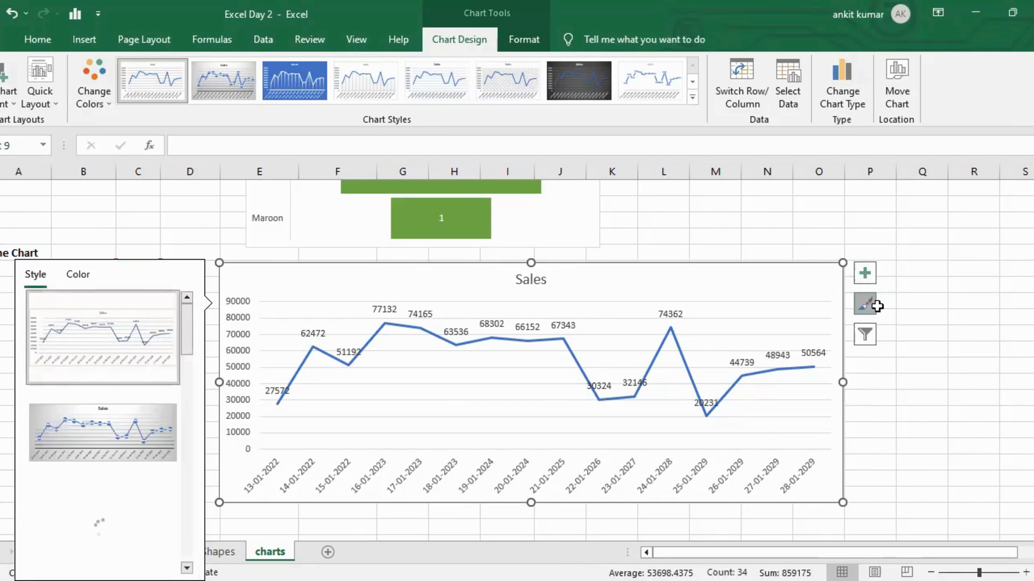
scroll(140, 434, "down", 5)
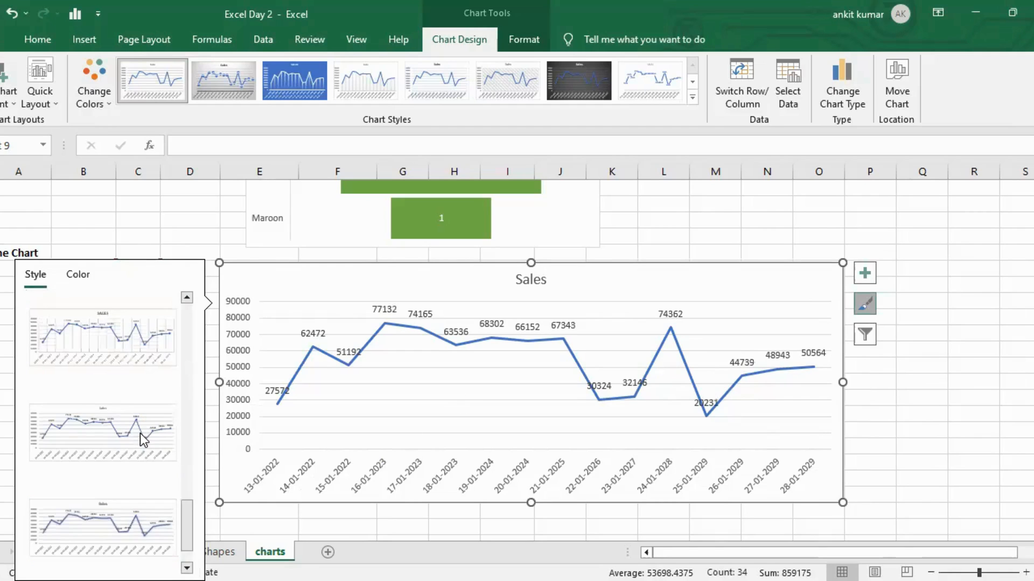
left_click(133, 363)
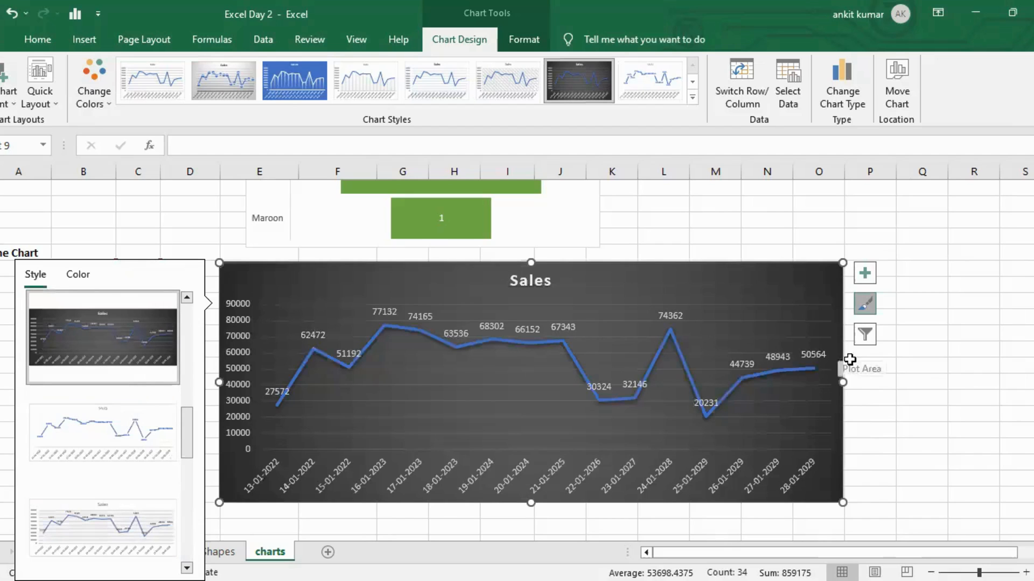
left_click(964, 379)
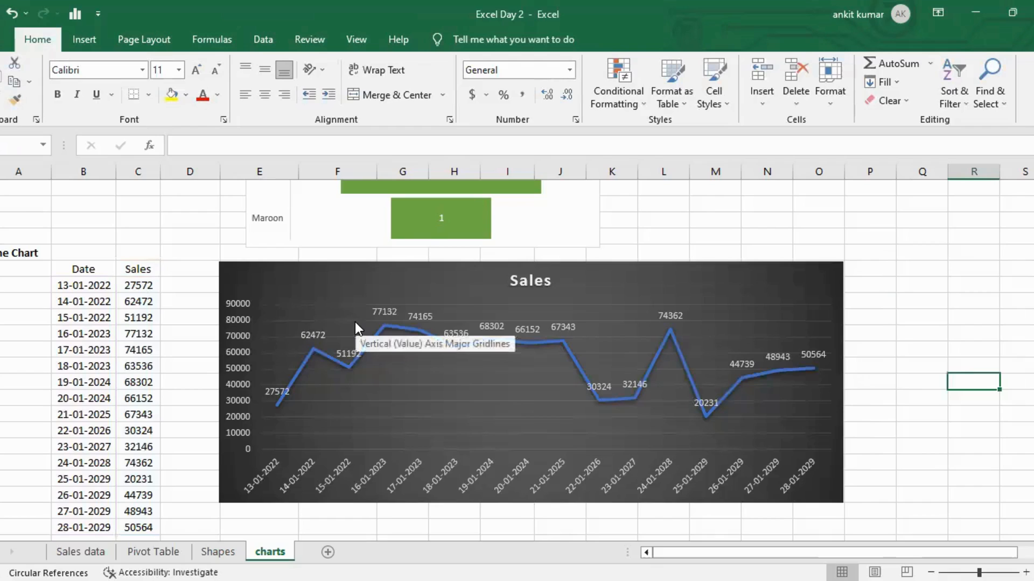
Select the X and Y values of the scatter plot table and insert the recommended Scatter chart.
scroll(355, 326, "down", 3)
scroll(354, 322, "down", 2)
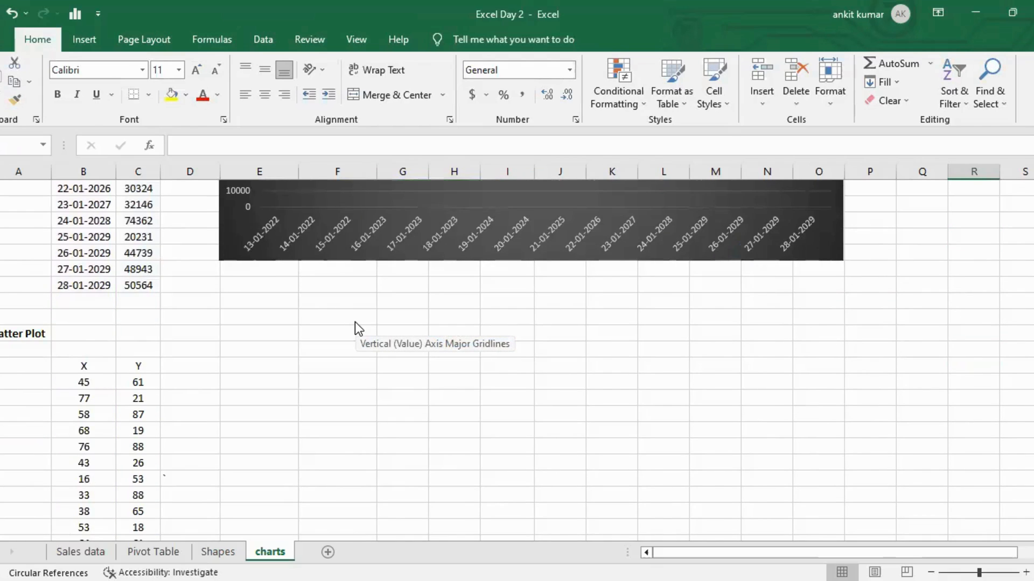
scroll(354, 322, "down", 1)
left_click(87, 321)
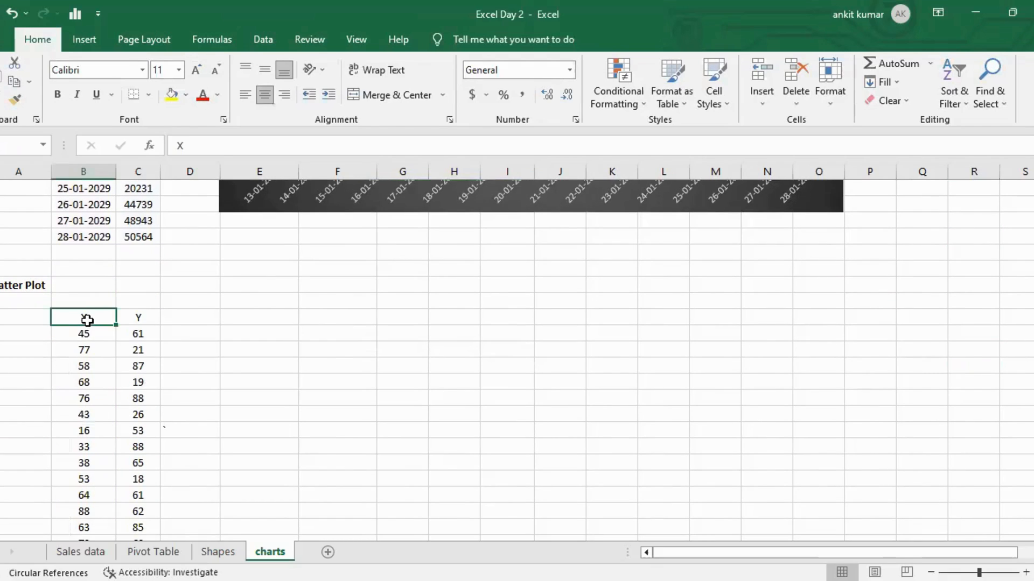
key("shift+Right")
key("ctrl+shift+Down")
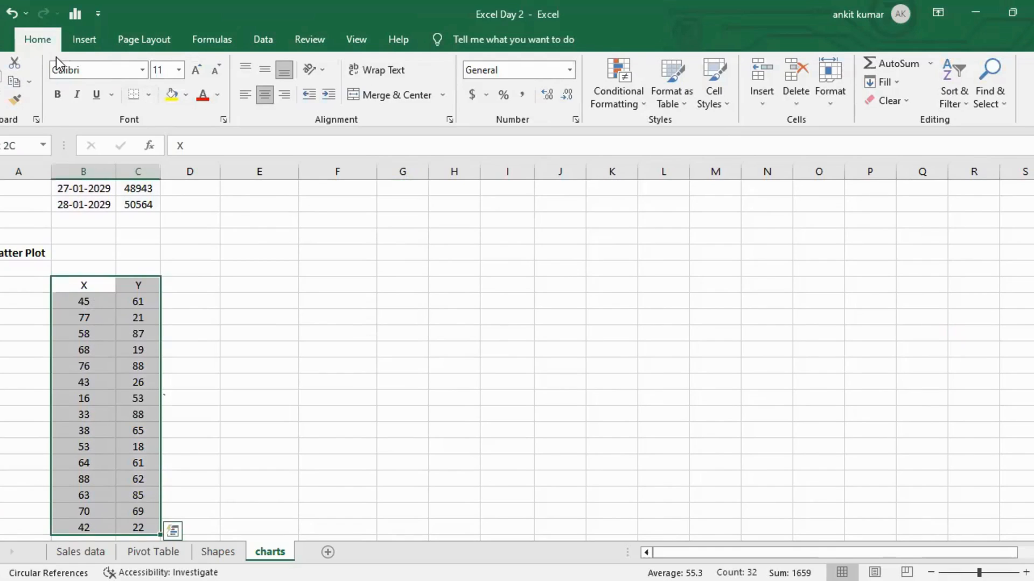
left_click(70, 48)
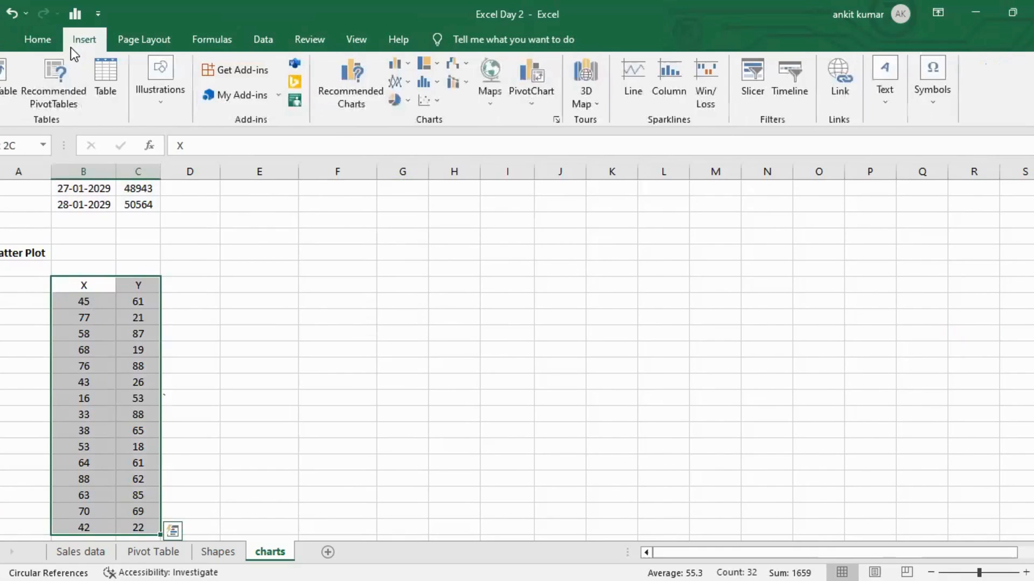
left_click(339, 94)
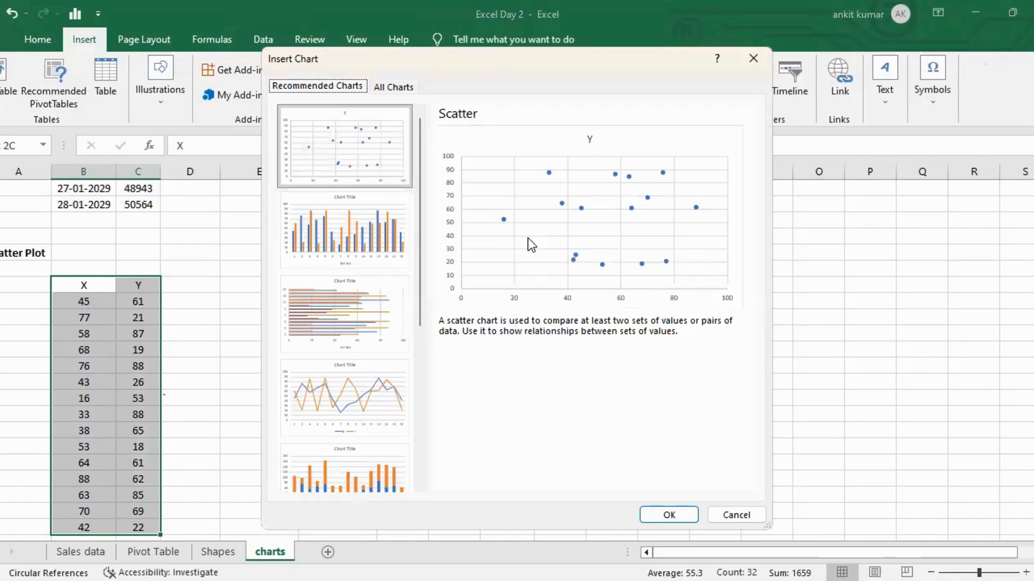
left_click(687, 513)
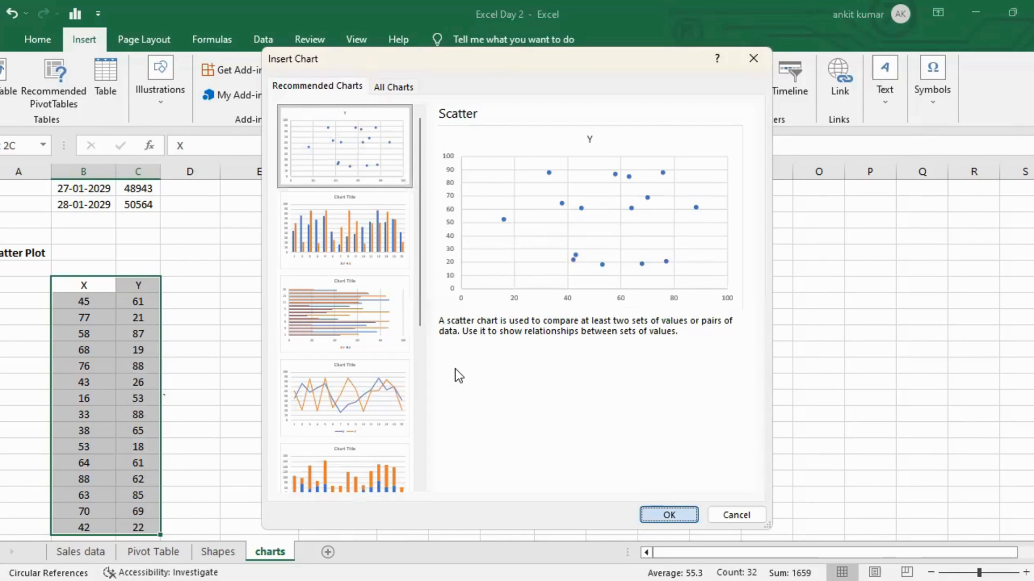
Position the scatter chart beside the data, apply the dark chart style and widen it to column M.
left_click_drag(415, 266, 315, 295)
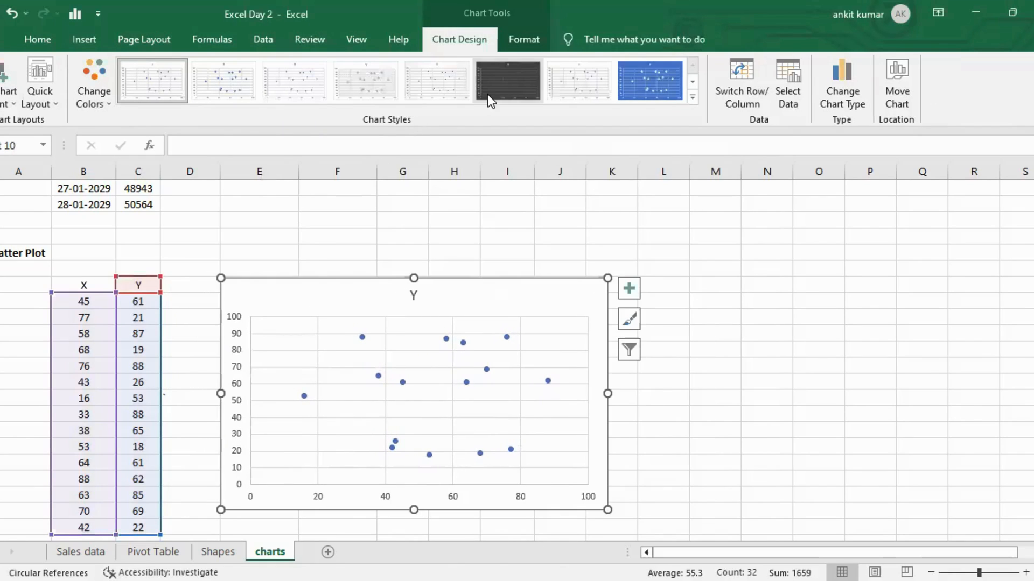
left_click(498, 89)
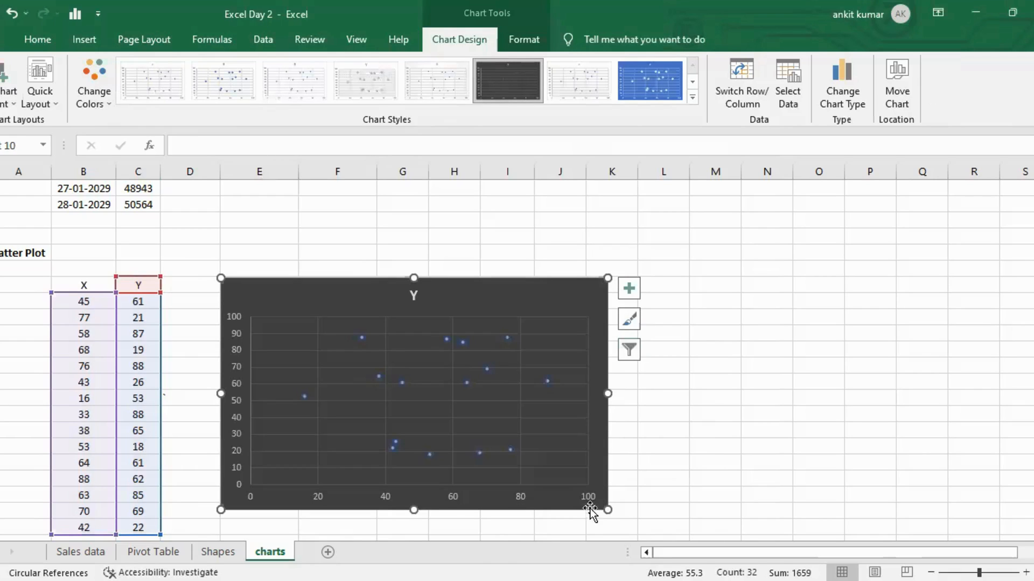
left_click_drag(609, 514, 741, 518)
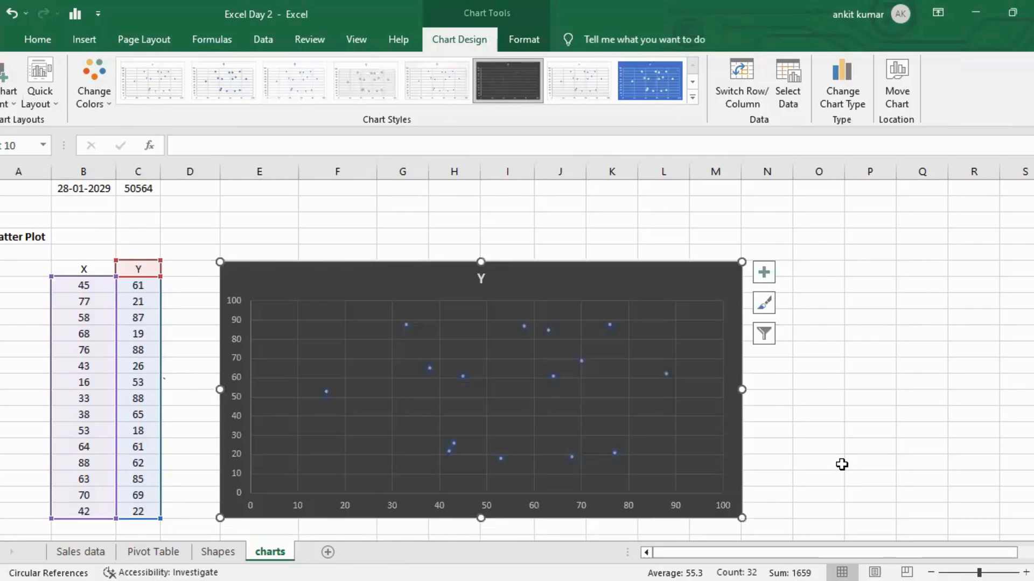
Add data labels to the scatter chart's points, then deselect the chart.
scroll(842, 464, "down", 1)
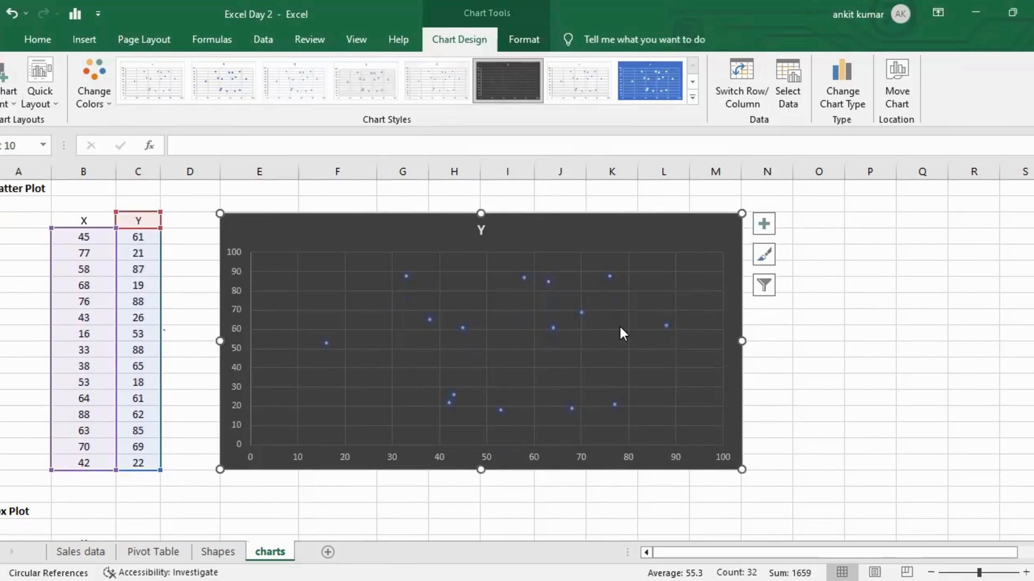
left_click(764, 228)
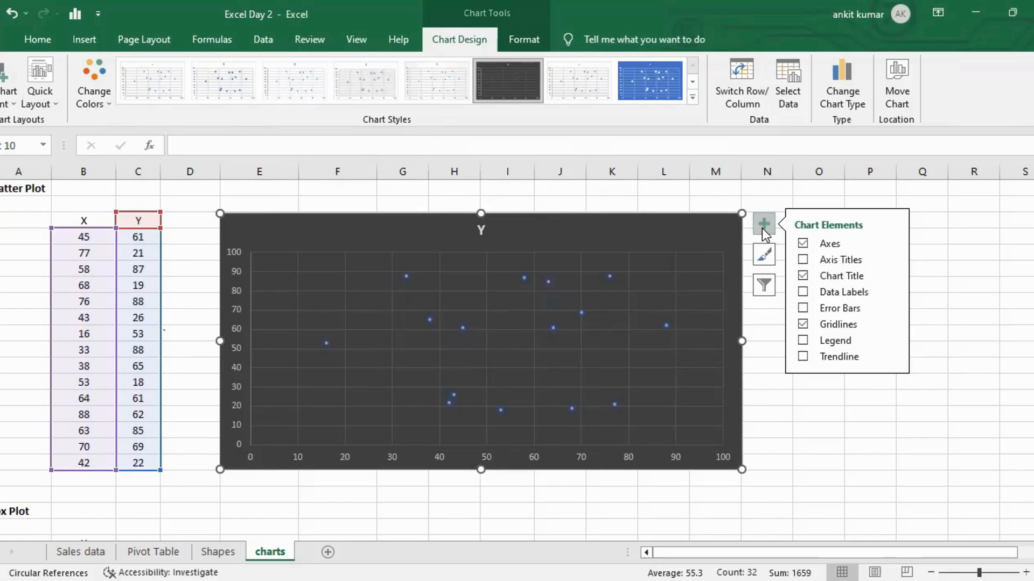
left_click(803, 292)
left_click(808, 410)
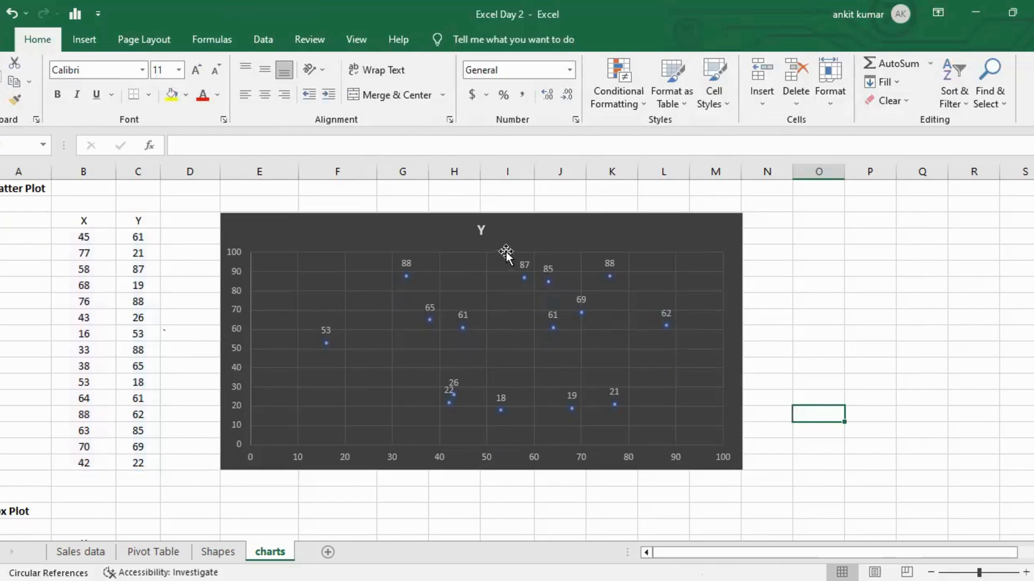
Retitle the scatter chart as "Scatter Plot" and close the formatting pane.
double_click(483, 229)
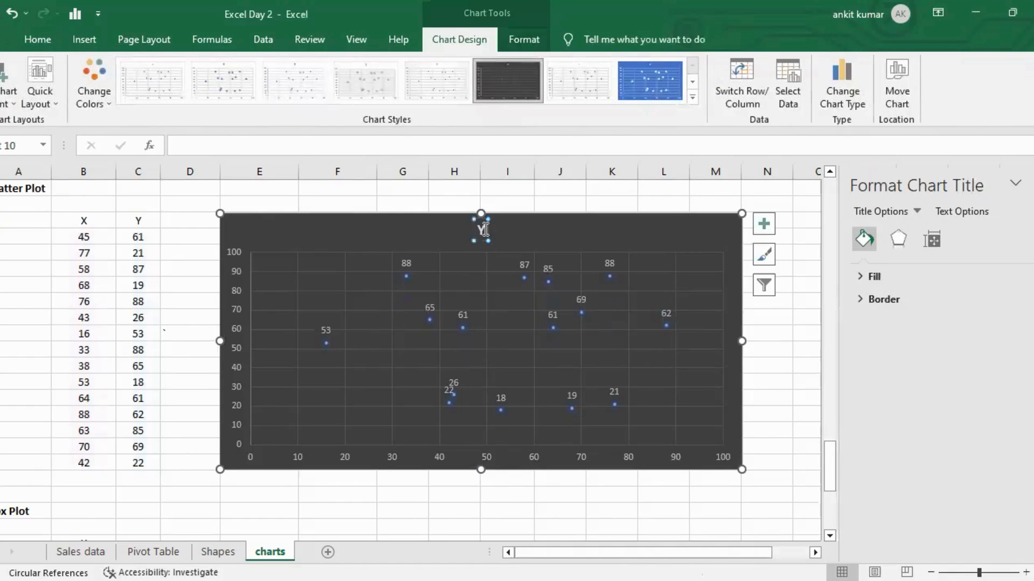
type("Scatter Plot")
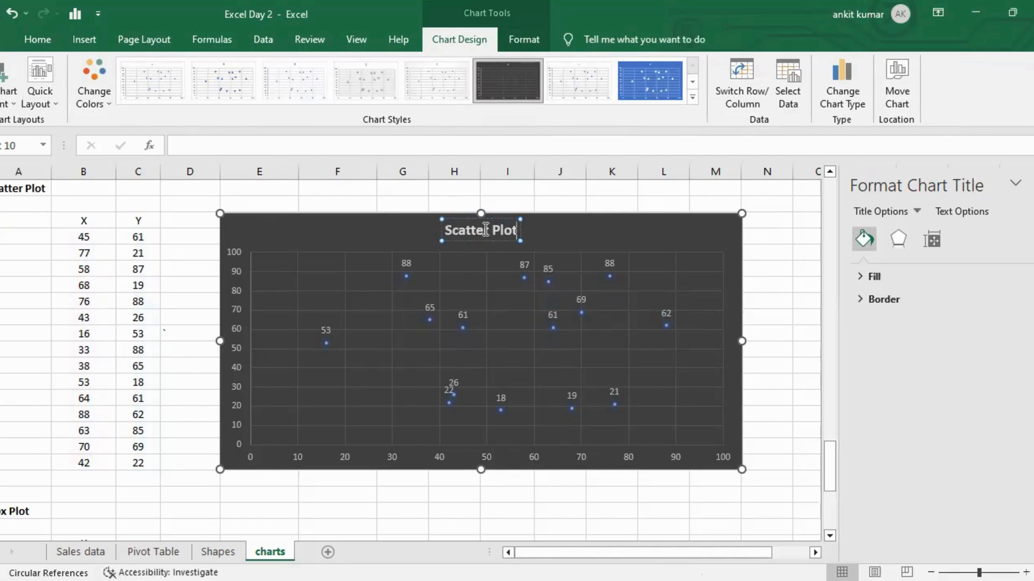
left_click(771, 281)
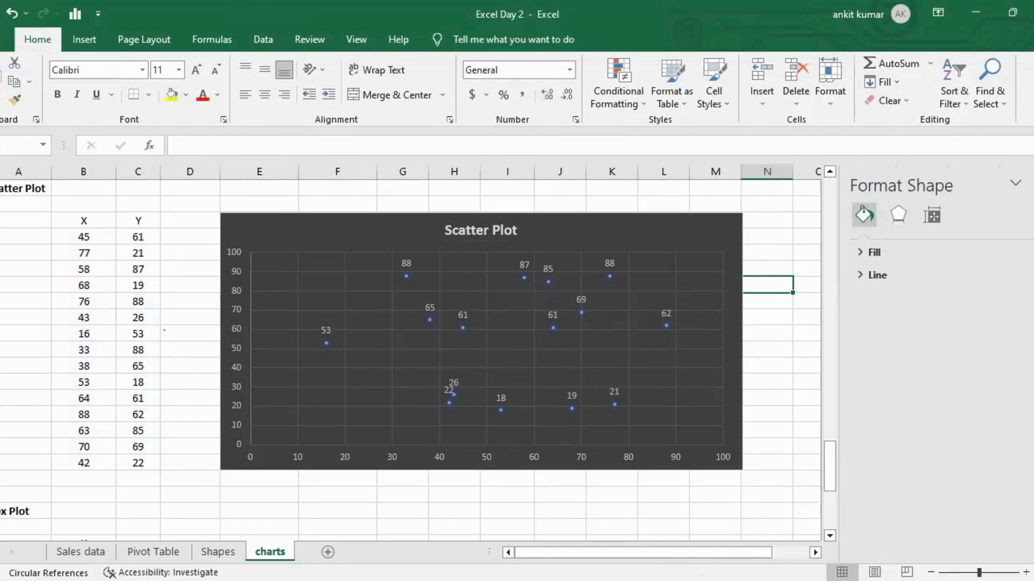
left_click(1033, 184)
In the cell beside Qar1, enter =QUARTILE.EXC(B135:B150,1) for the Box Plot X values.
scroll(853, 312, "down", 4)
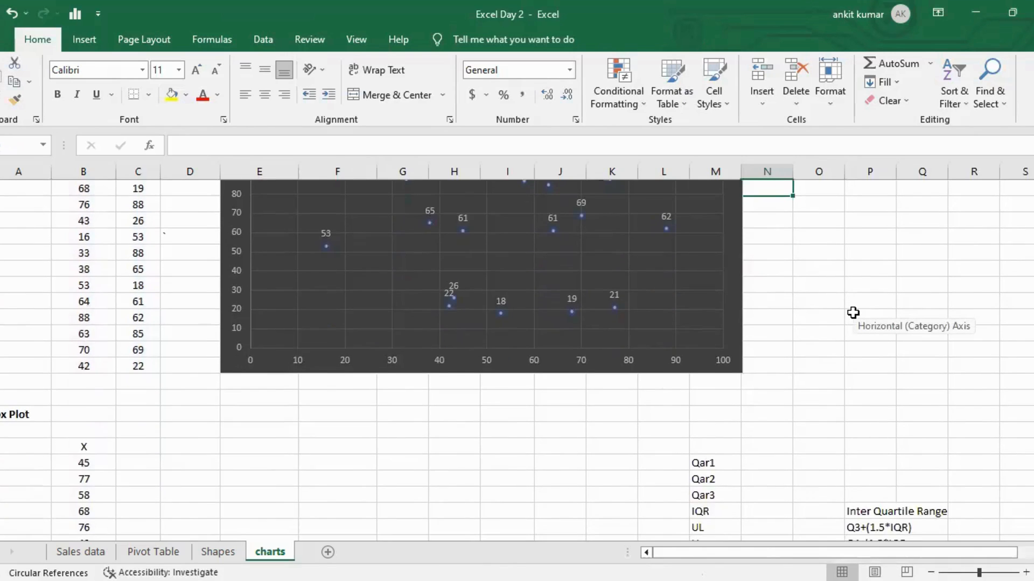
scroll(852, 313, "down", 1)
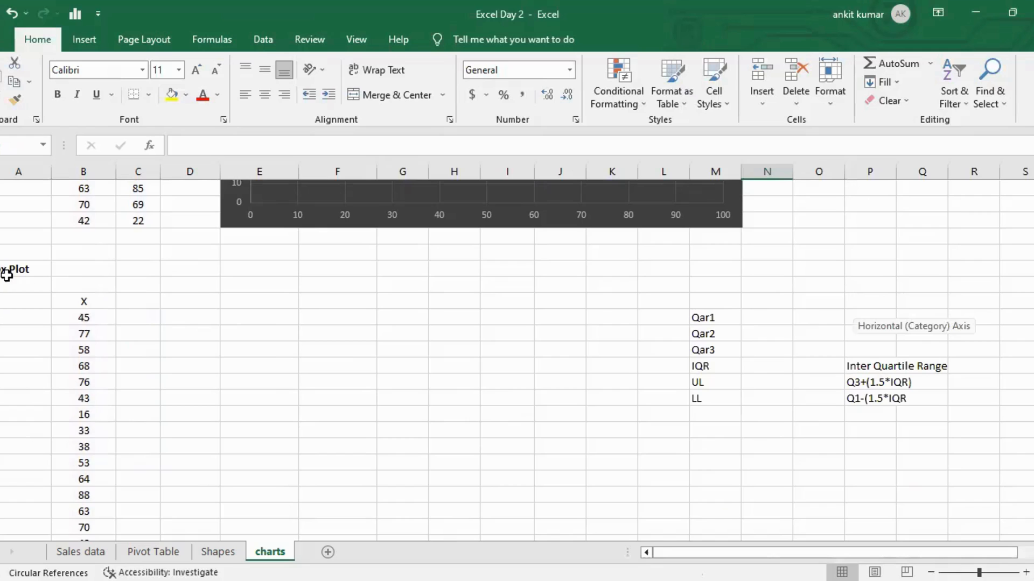
scroll(76, 303, "right", 1)
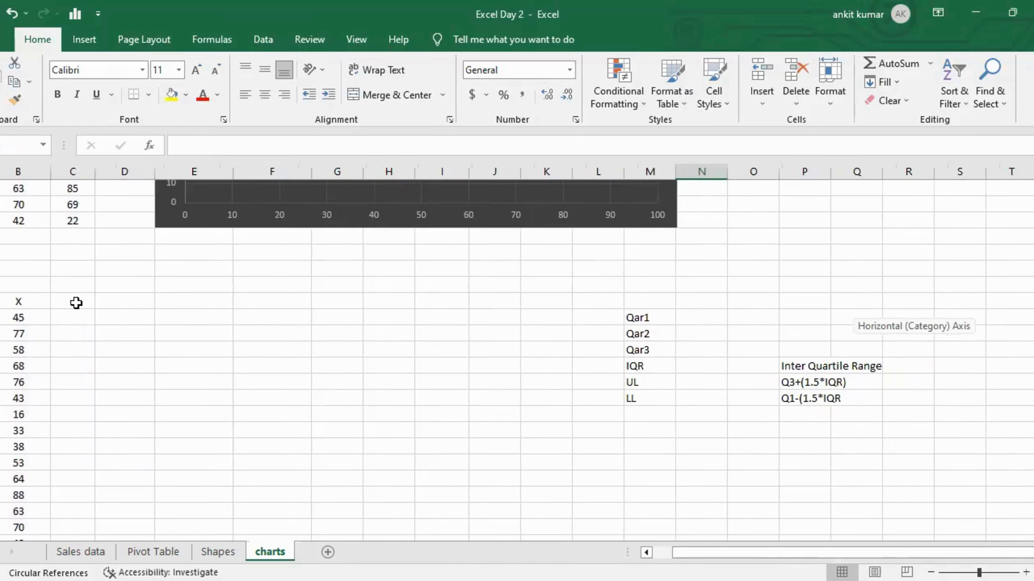
scroll(76, 303, "left", 1)
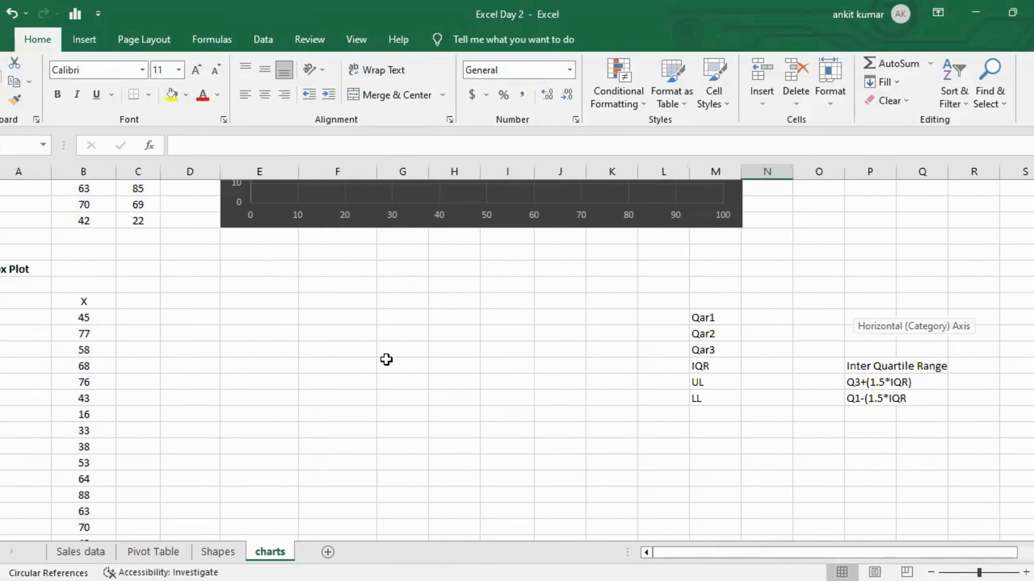
scroll(558, 368, "right", 3)
left_click(540, 318)
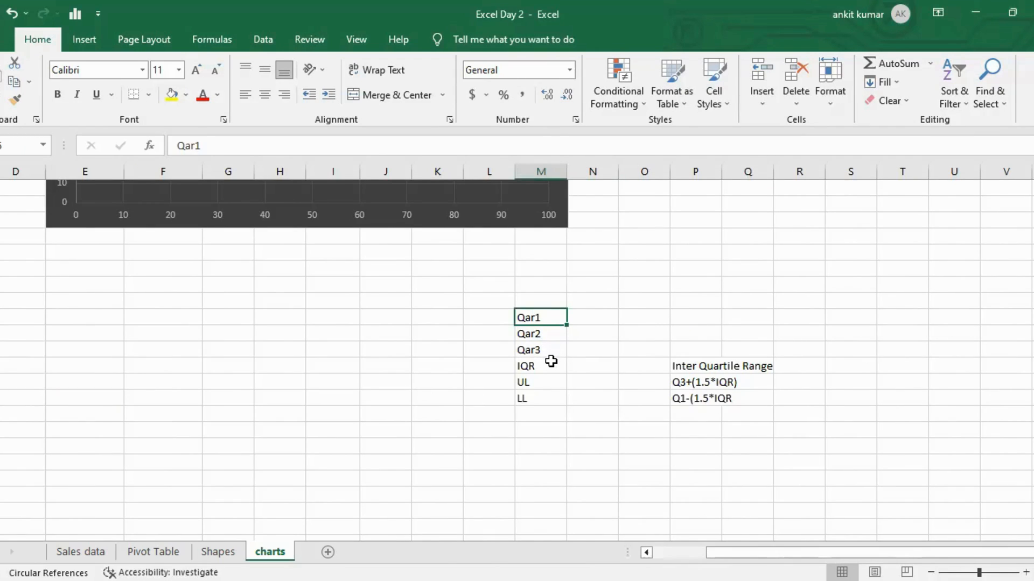
scroll(550, 361, "left", 3)
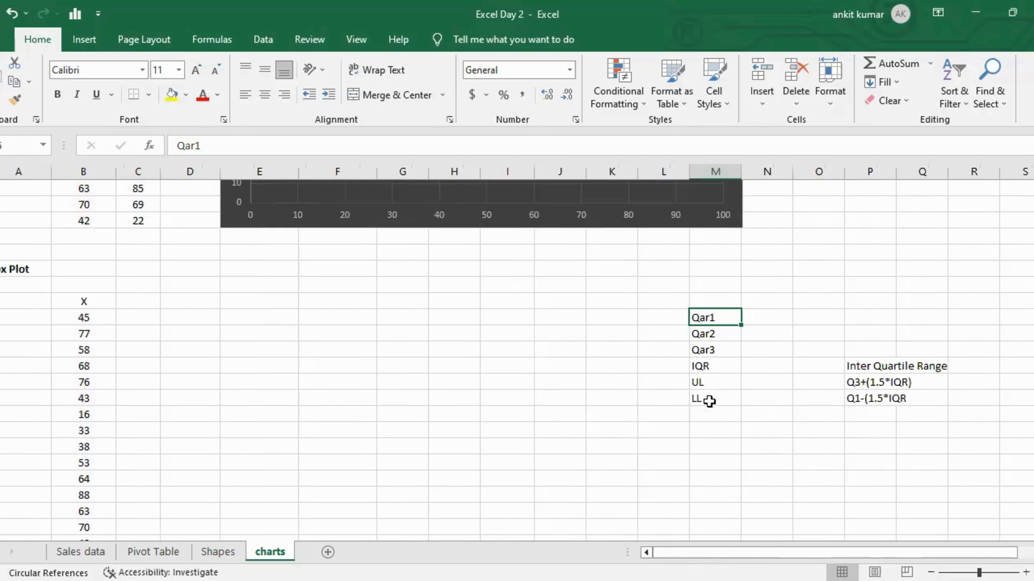
left_click(762, 315)
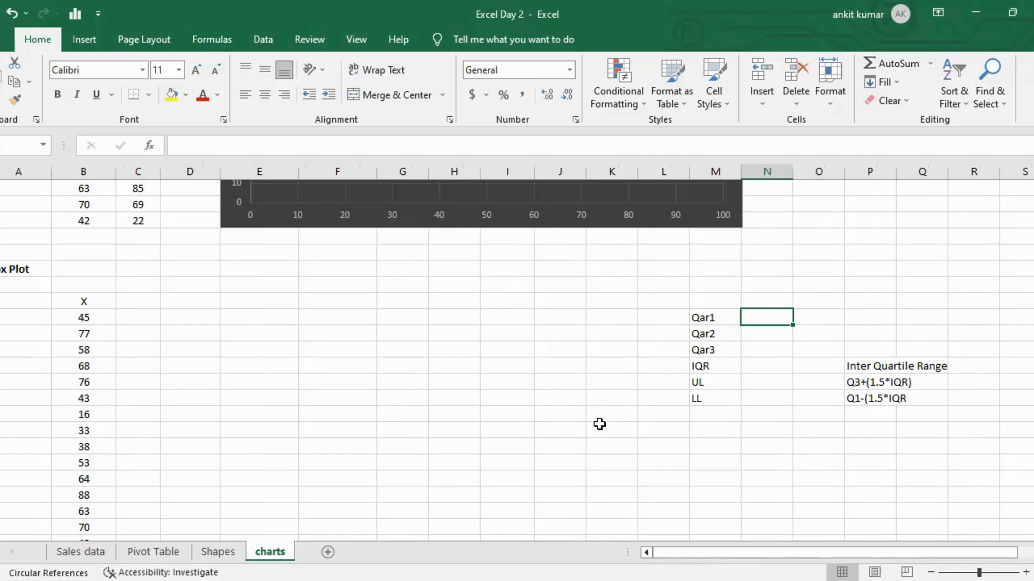
type("=qu")
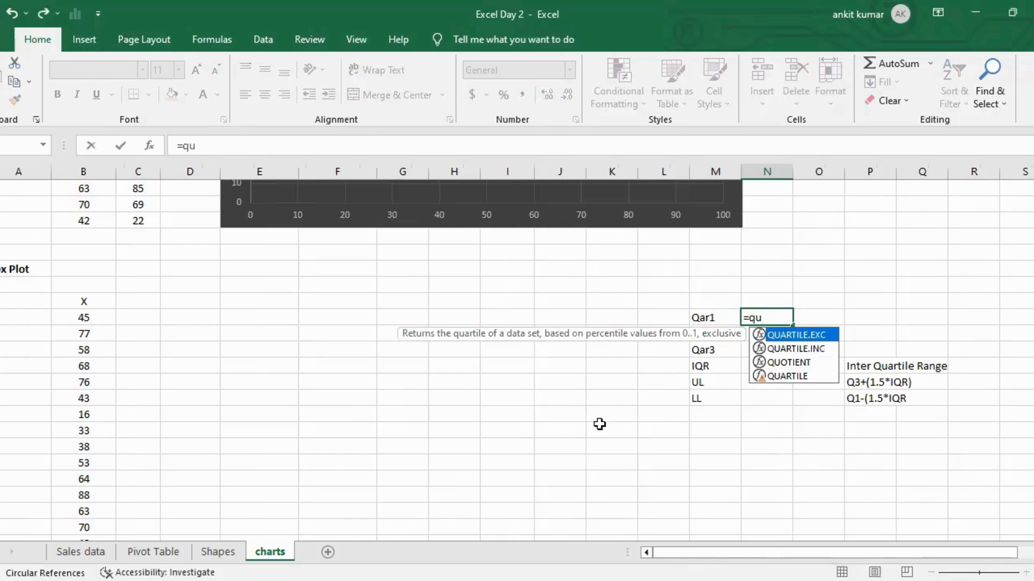
key("Escape")
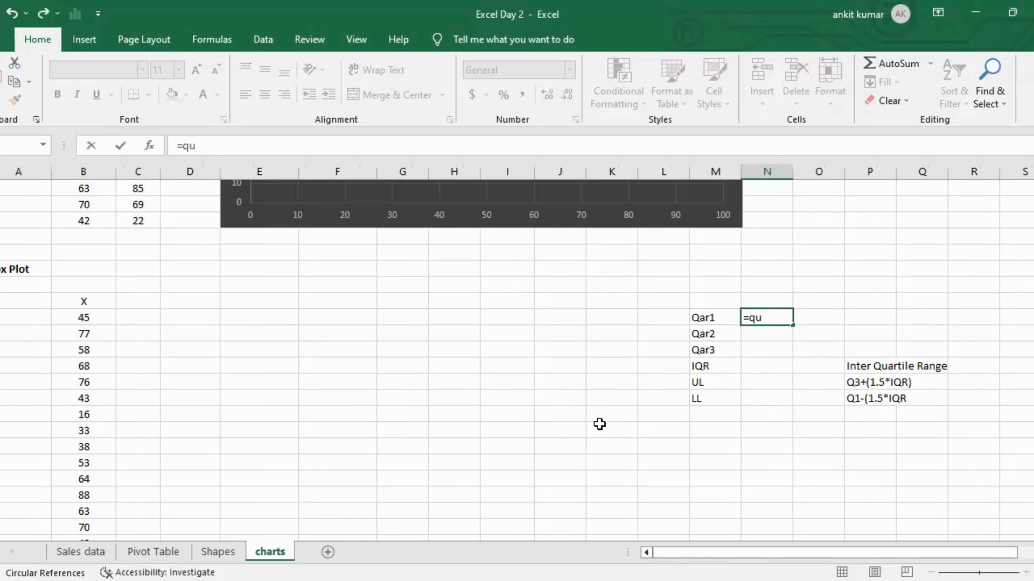
key("Tab")
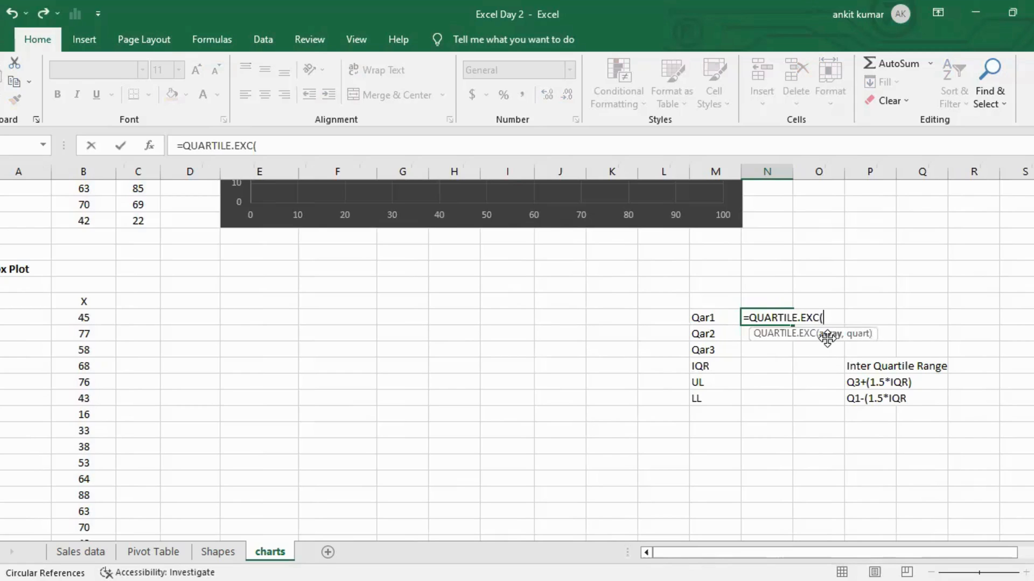
left_click(86, 301)
key("shift+Down")
key("shift+Down")
key("shift+Down")
key("shift+Down")
key("shift+Down")
key("shift+Down")
key("shift+Down")
key("shift+Down")
key("shift+Down")
key("shift+Down")
key("shift+Down")
key("shift+Down")
key("shift+Down")
key("Up")
key("Down")
key("ctrl+shift+Down")
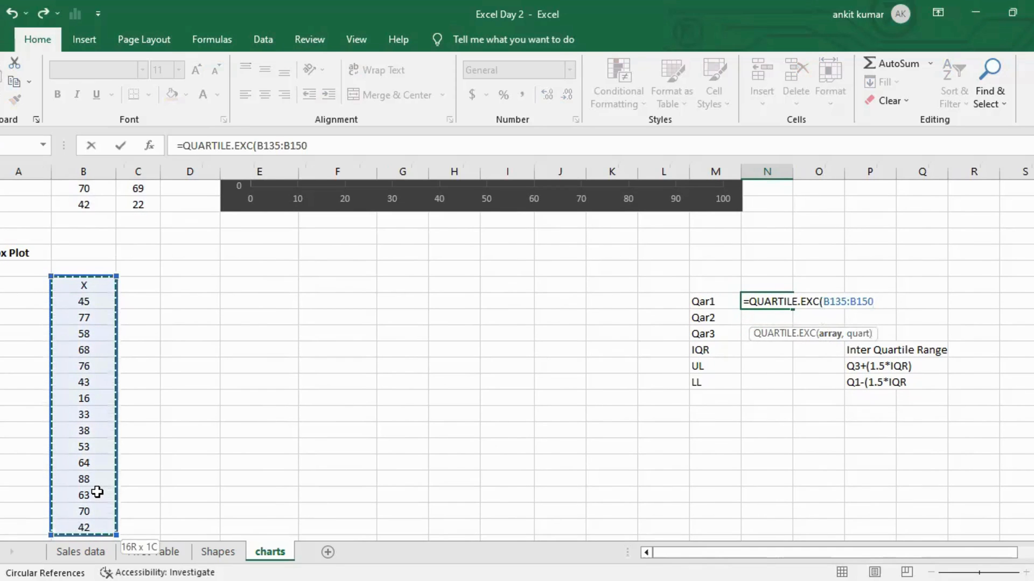
type(",")
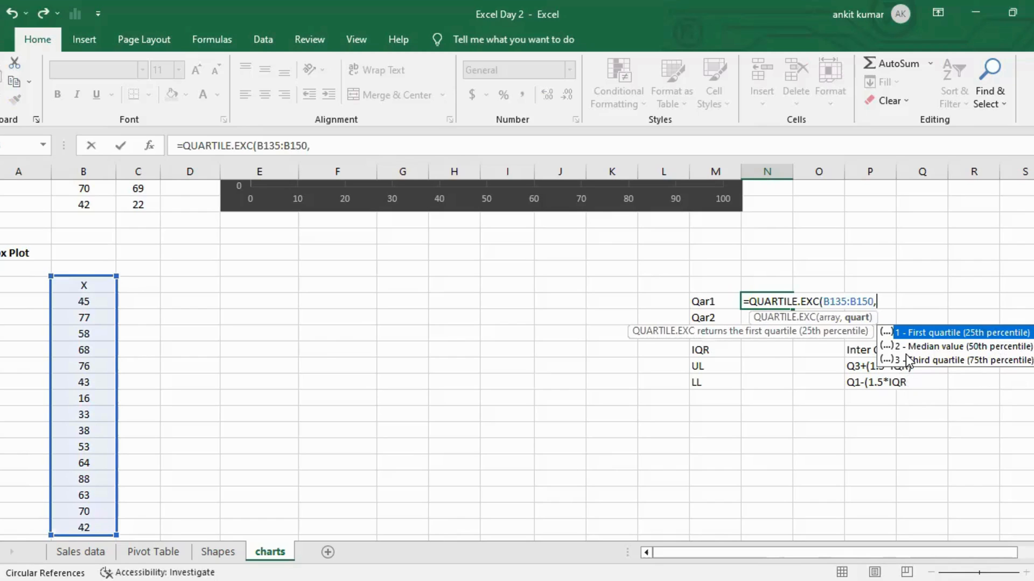
type("1)")
key("Return")
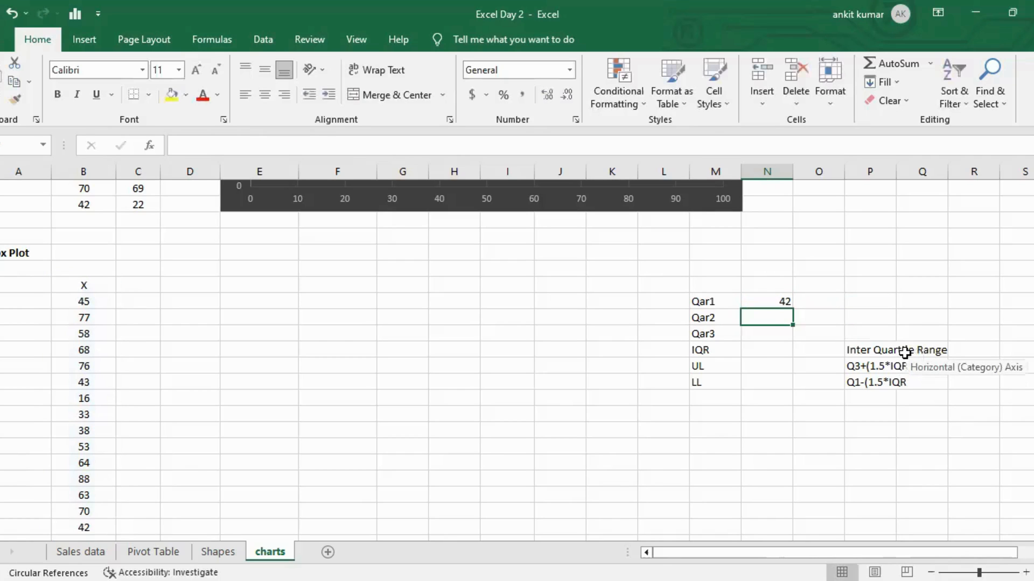
In the Qar2 cell, enter =QUARTILE.EXC(B135:B150,2) for the median quartile.
type("=")
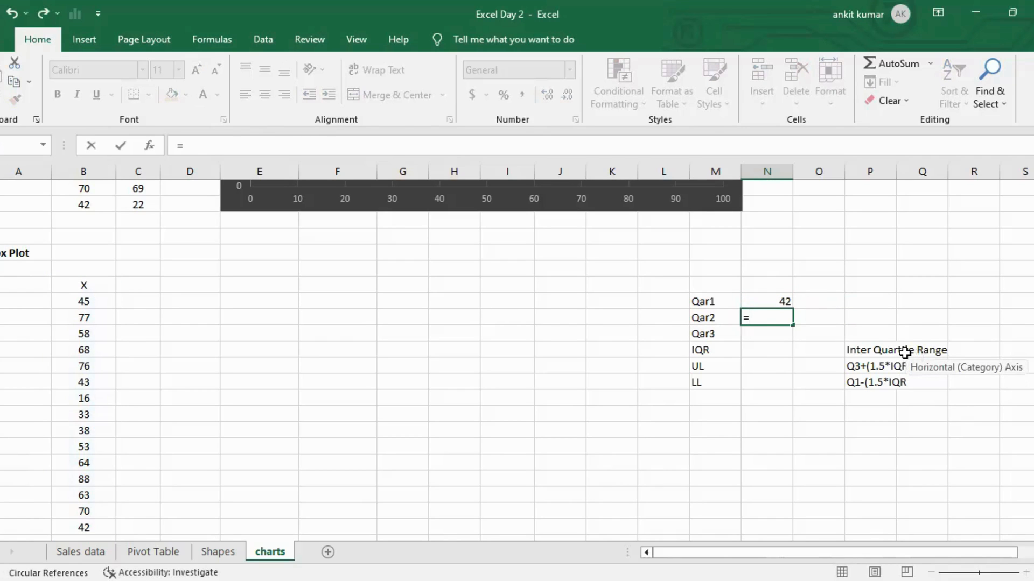
type("QAU")
key("BackSpace")
key("BackSpace")
type("AR")
key("BackSpace")
key("BackSpace")
type("UA")
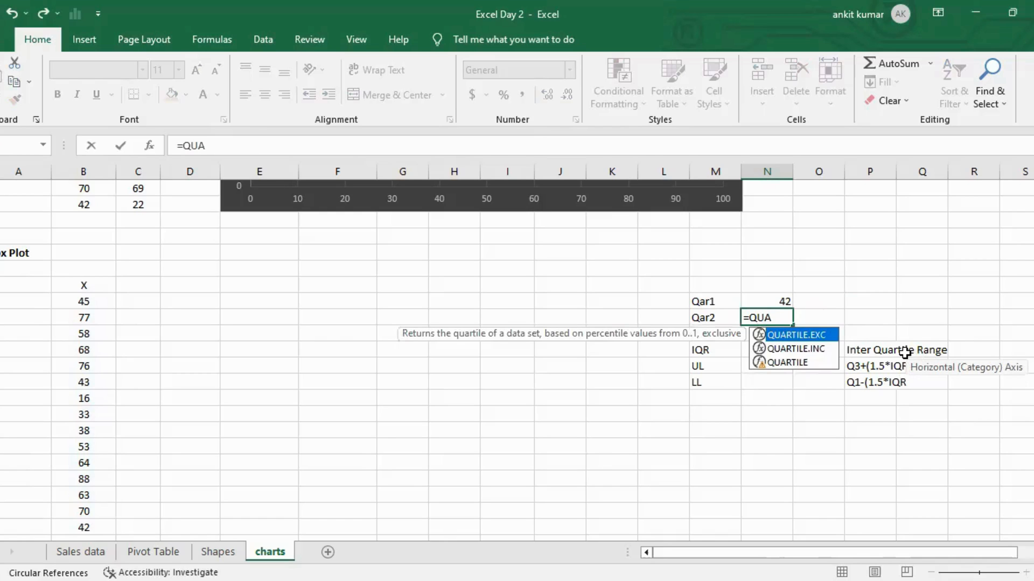
key("Tab")
key("Left")
key("Left")
key("Left")
key("Left")
key("Left")
key("Left")
key("Left")
key("Left")
key("Left")
key("Left")
key("Left")
key("Left")
key("Left")
key("Right")
key("Up")
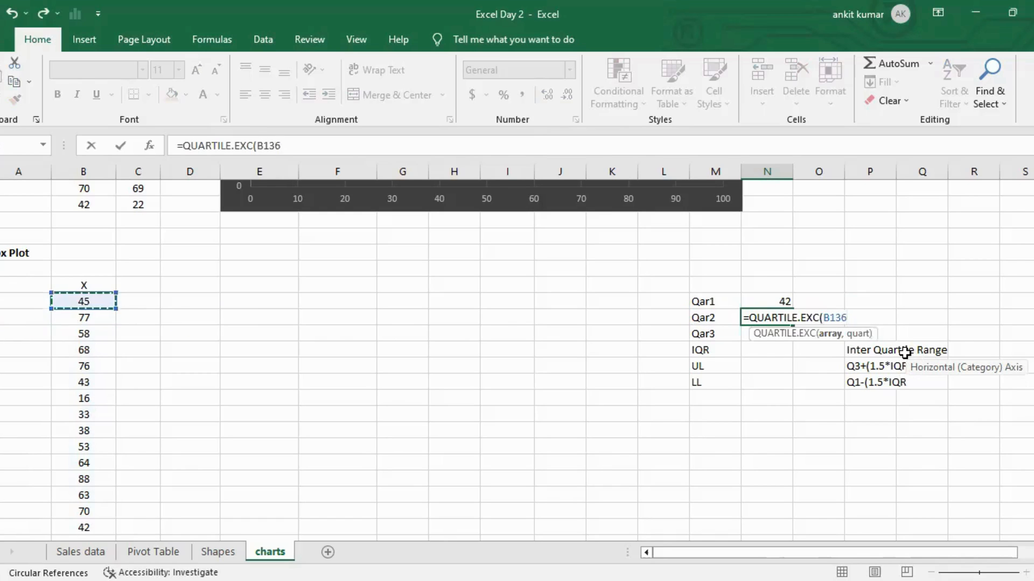
key("Up")
key("ctrl+shift+Down")
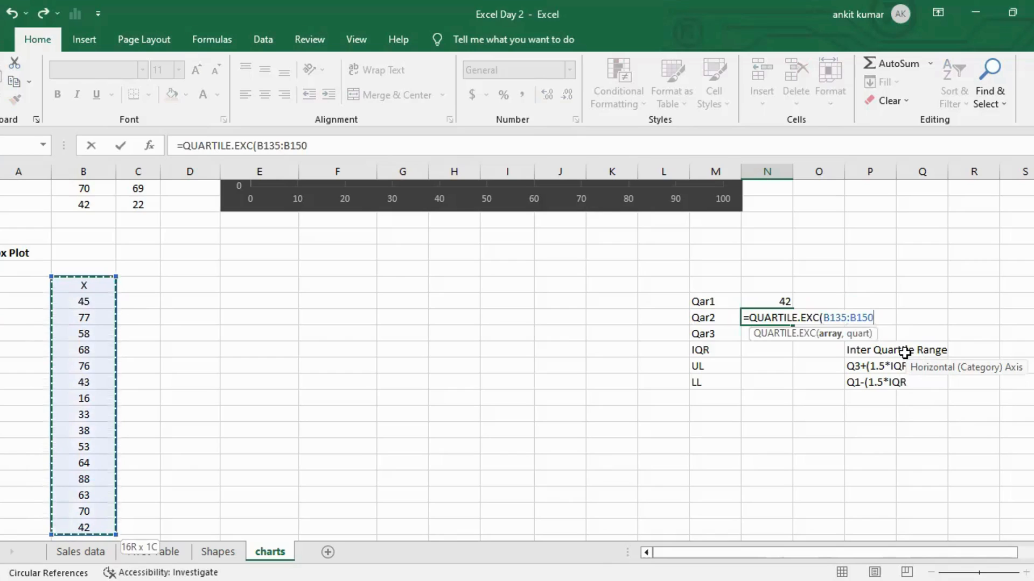
type(",")
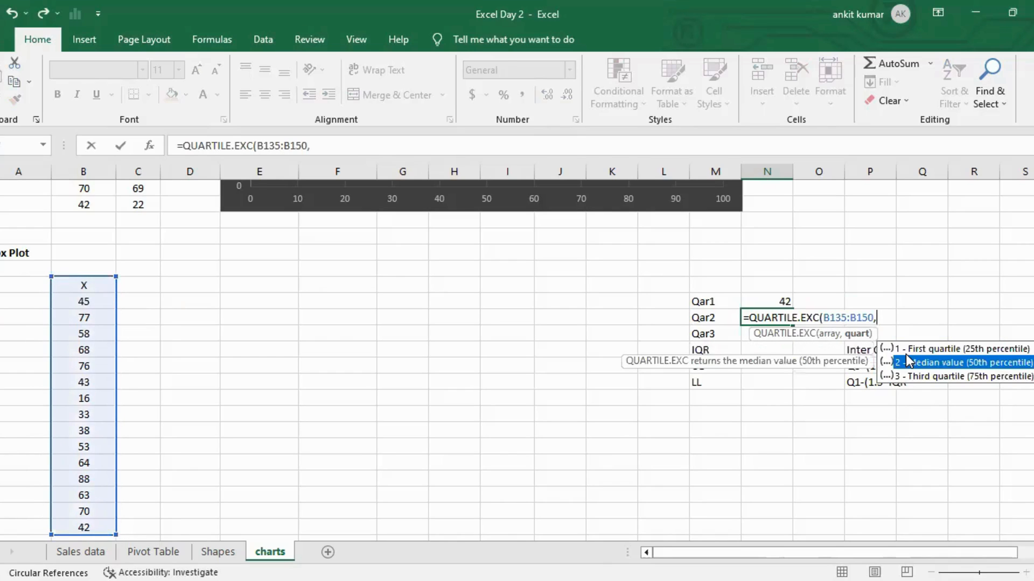
double_click(903, 364)
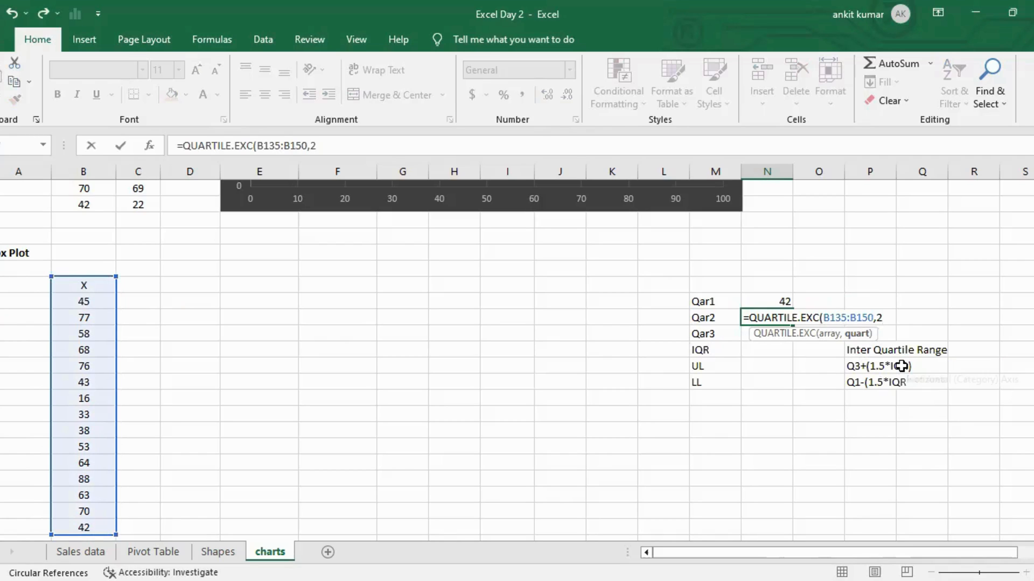
key("Return")
In the Qar3 cell, enter =QUARTILE.EXC(B135:B150,3) for the third quartile.
type("=")
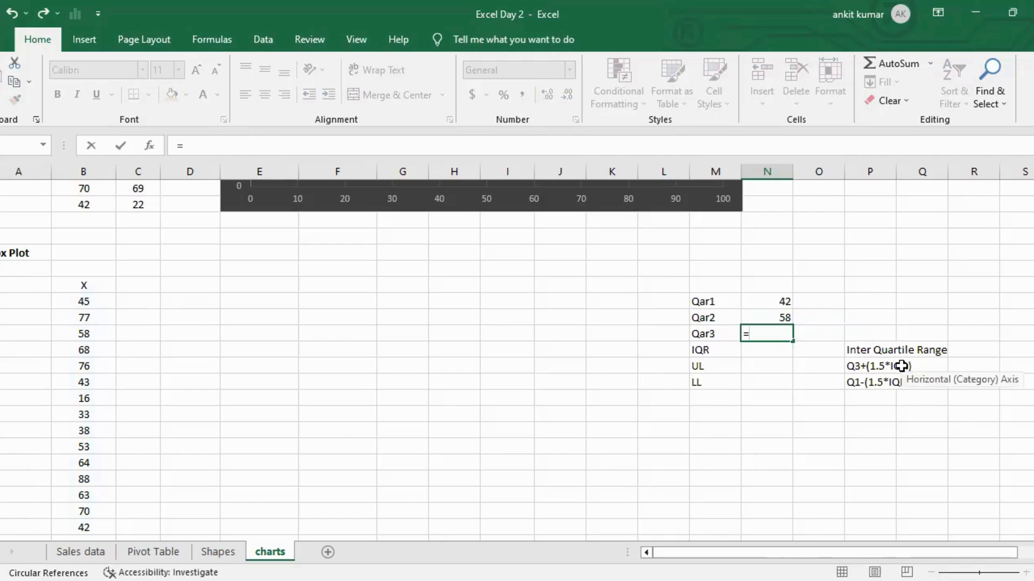
type("QU")
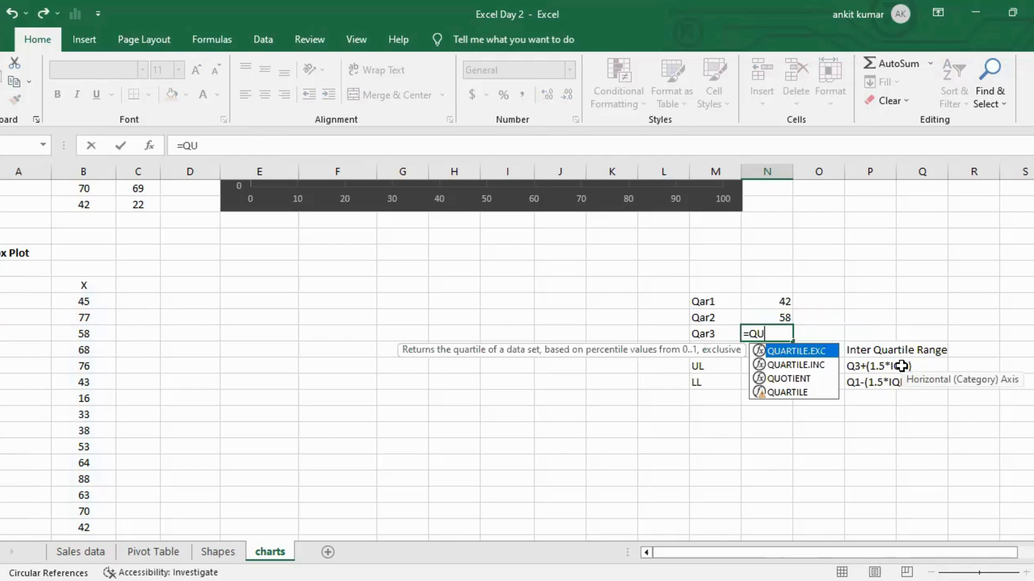
key("Tab")
key("Home")
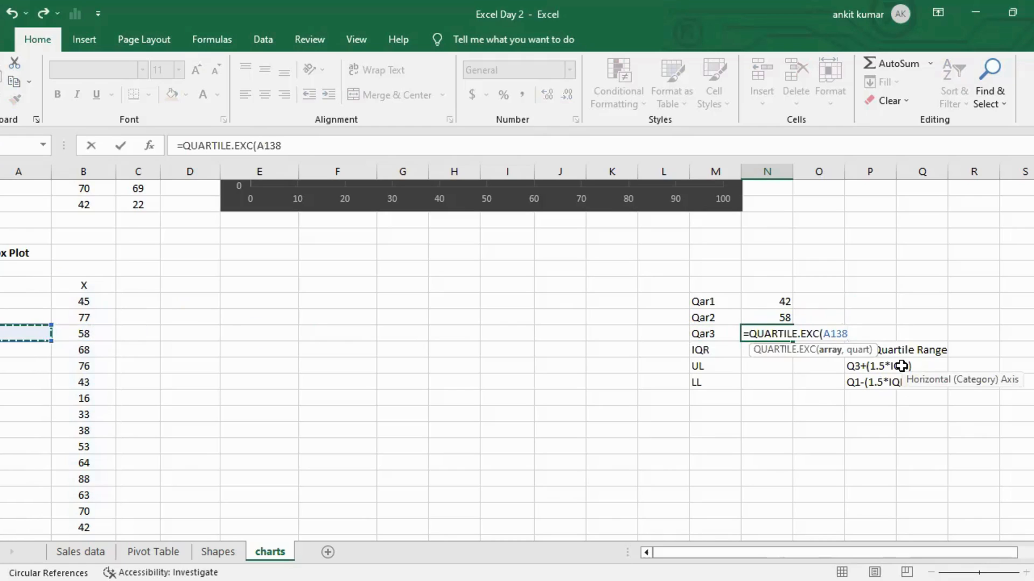
key("Right")
key("ctrl+Up")
key("ctrl+shift+Down")
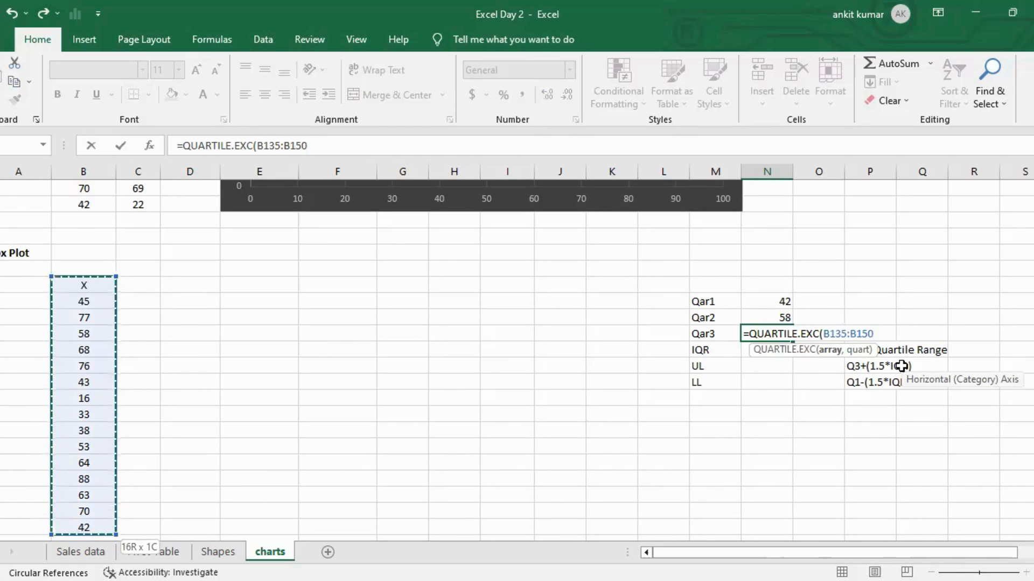
type(",")
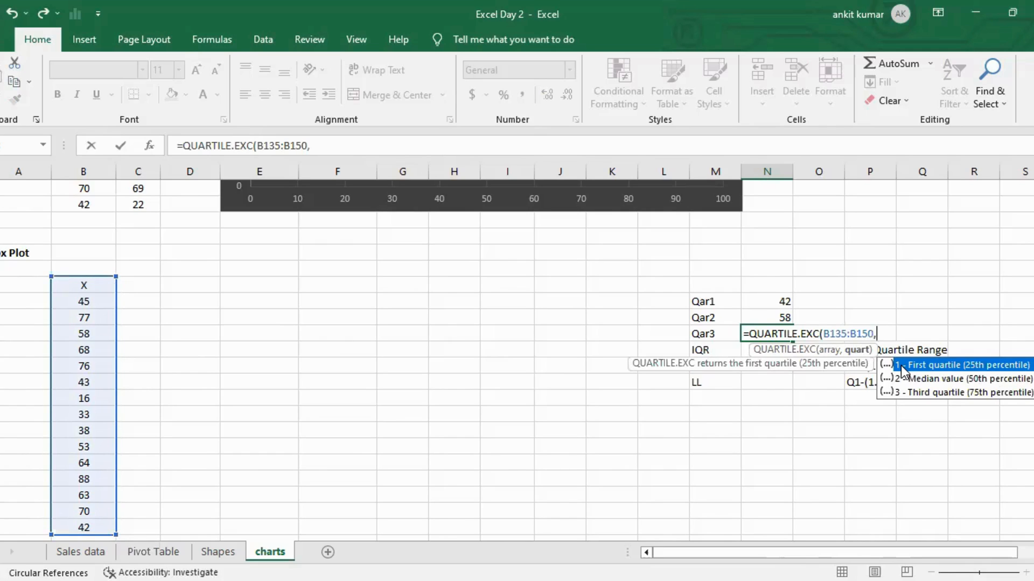
type("3")
key("Return")
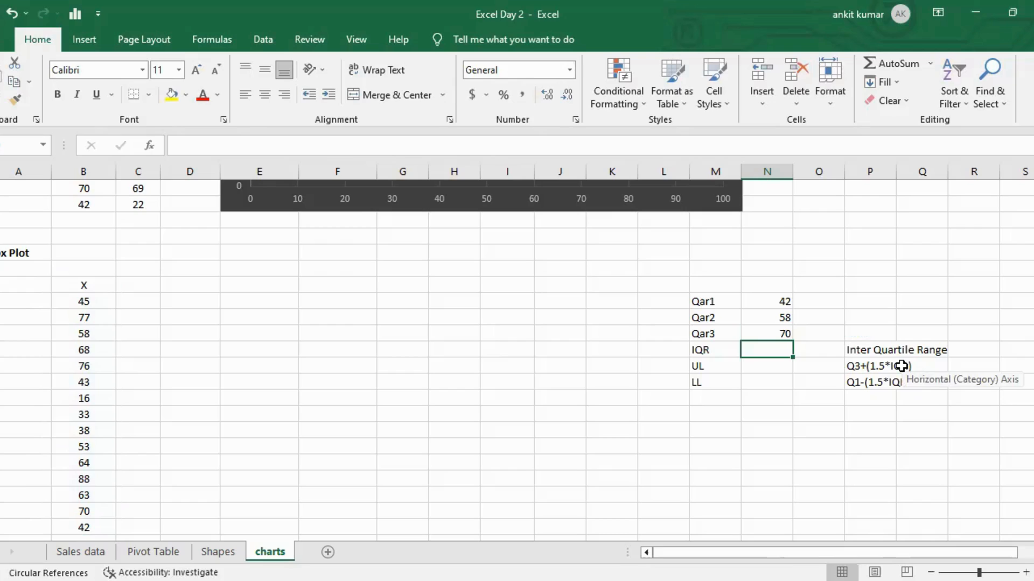
Compute the IQR as =N138-N136, subtracting Qar1 from Qar3.
key("Right")
key("Left")
type("=")
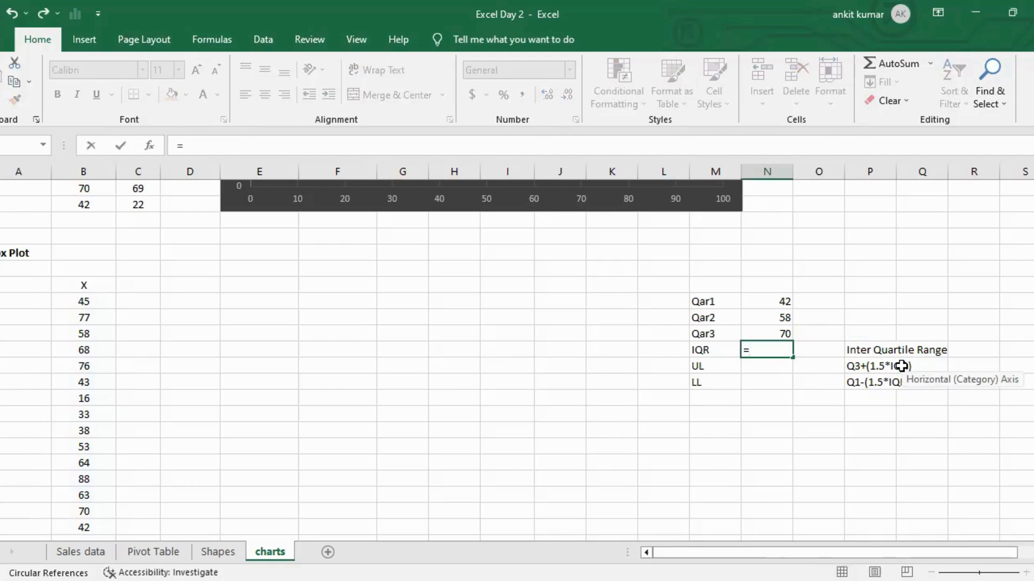
key("Up")
type("-")
key("Up")
key("Up")
key("Up")
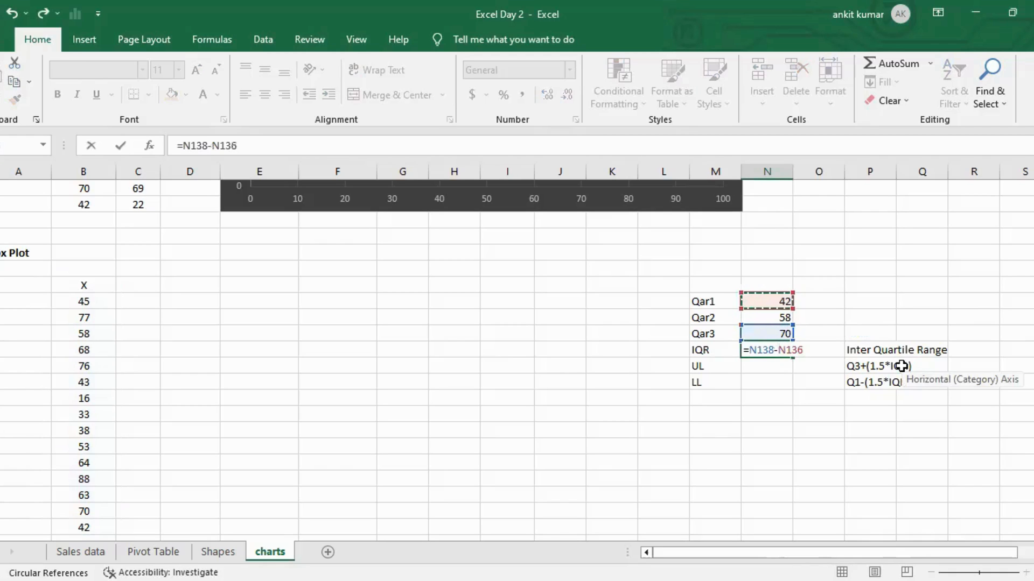
key("Return")
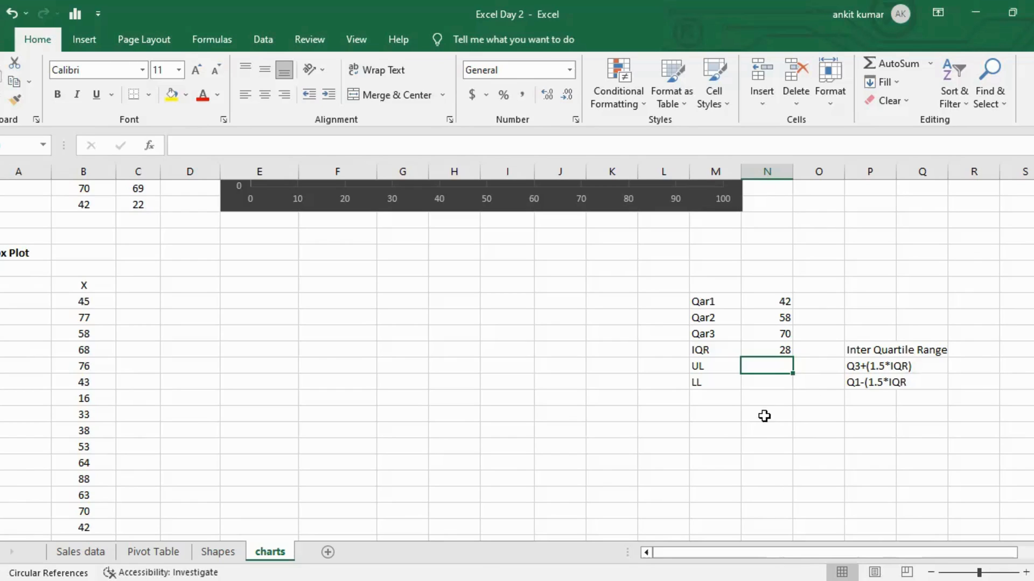
In the UL cell, enter the upper limit formula =N138+(1.5*N139), Qar3 plus 1.5 times the IQR.
type("=")
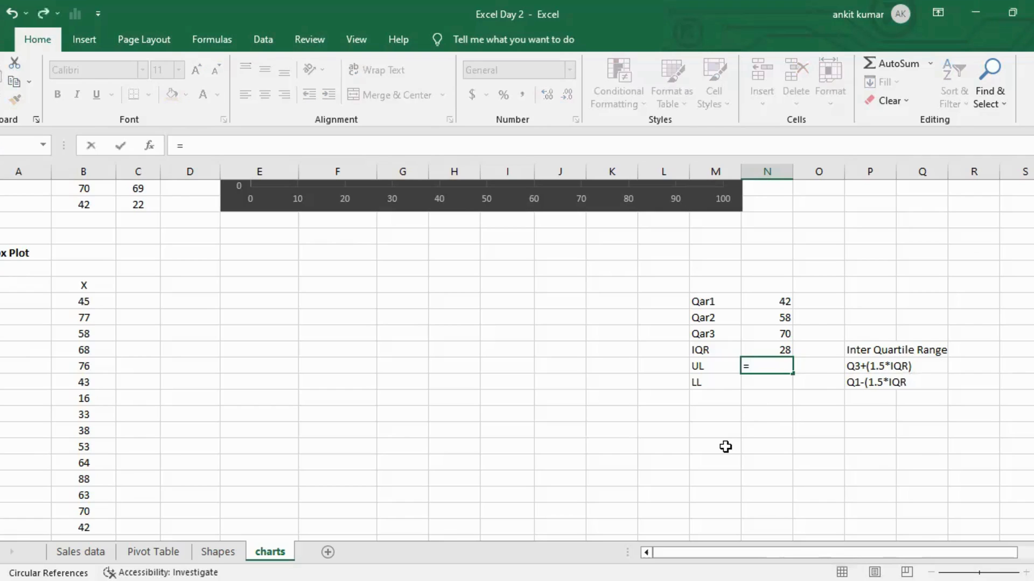
key("Up")
key("Up")
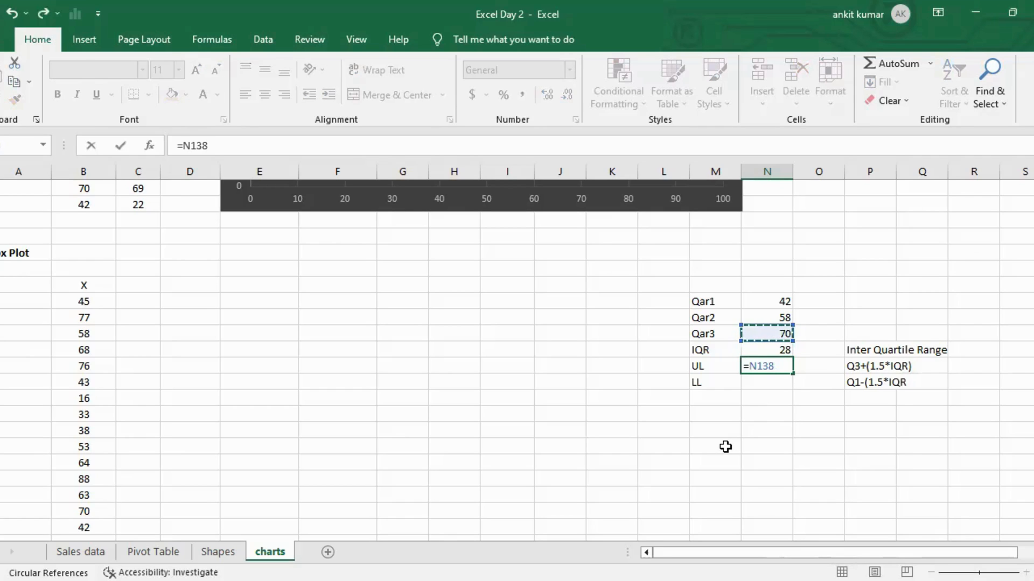
type("+(1.5*")
key("Up")
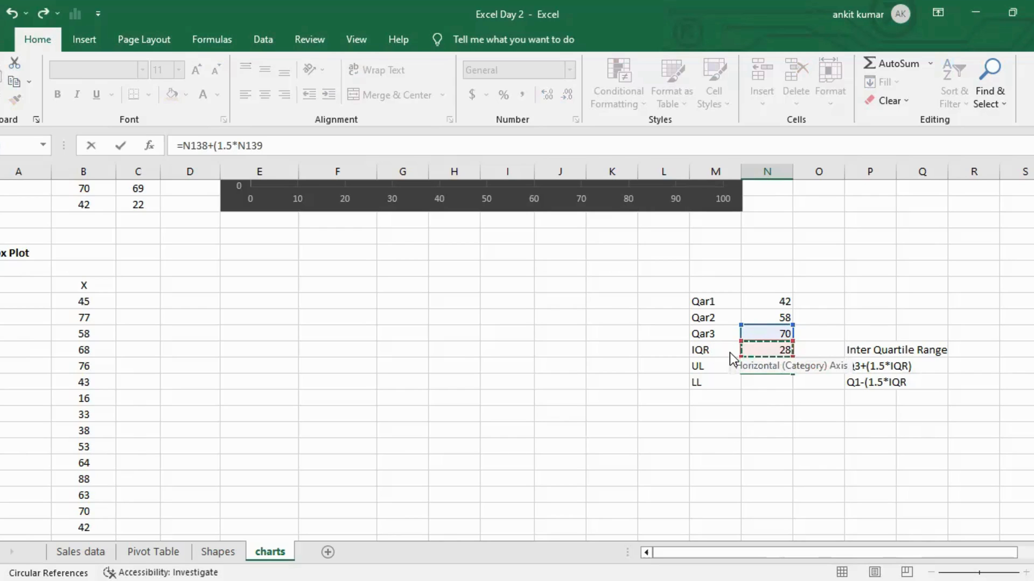
key("Return")
key("Return")
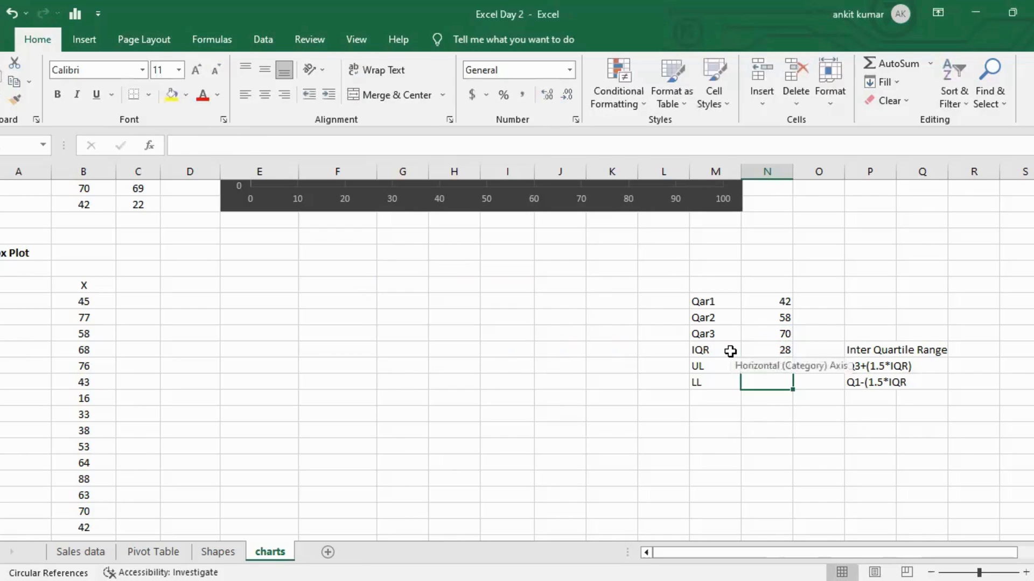
In the LL cell, enter the lower limit formula =N136-(1.5*N139), Qar1 minus 1.5 times the IQR.
type("=")
key("Up")
key("Up")
key("Up")
key("Up")
key("Up")
type("-(1.5*")
key("Up")
key("Up")
type(")")
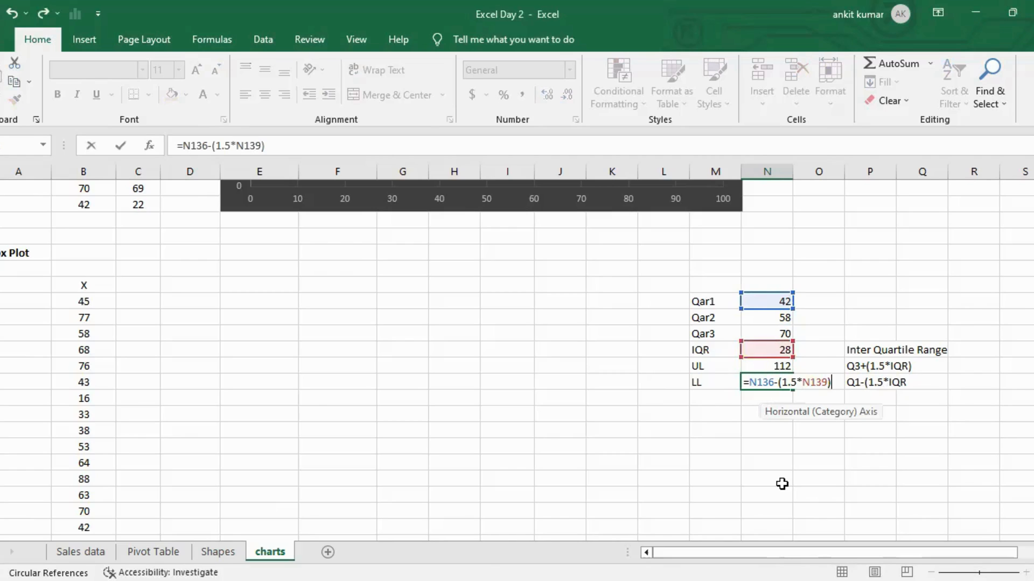
key("Return")
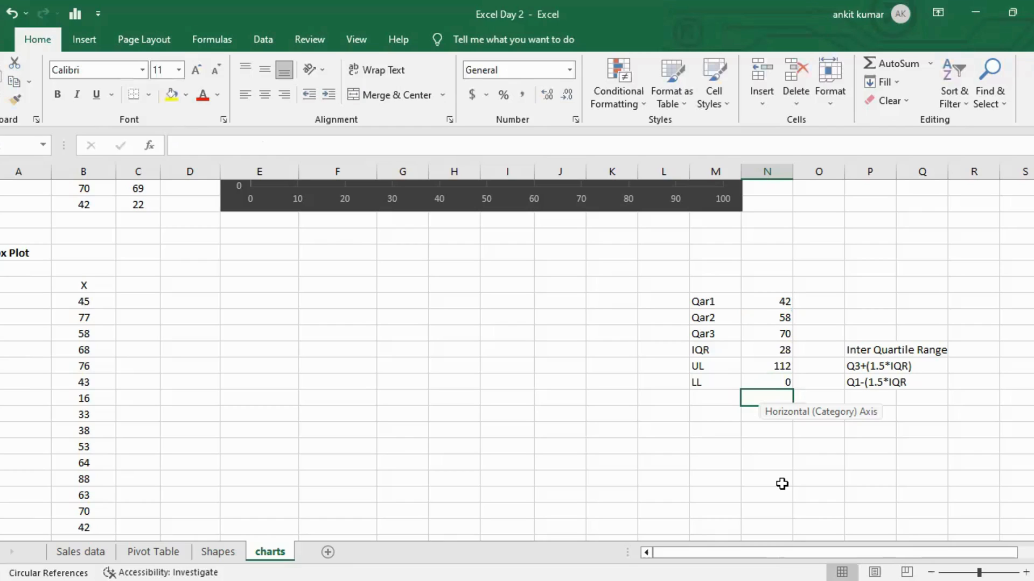
key("Up")
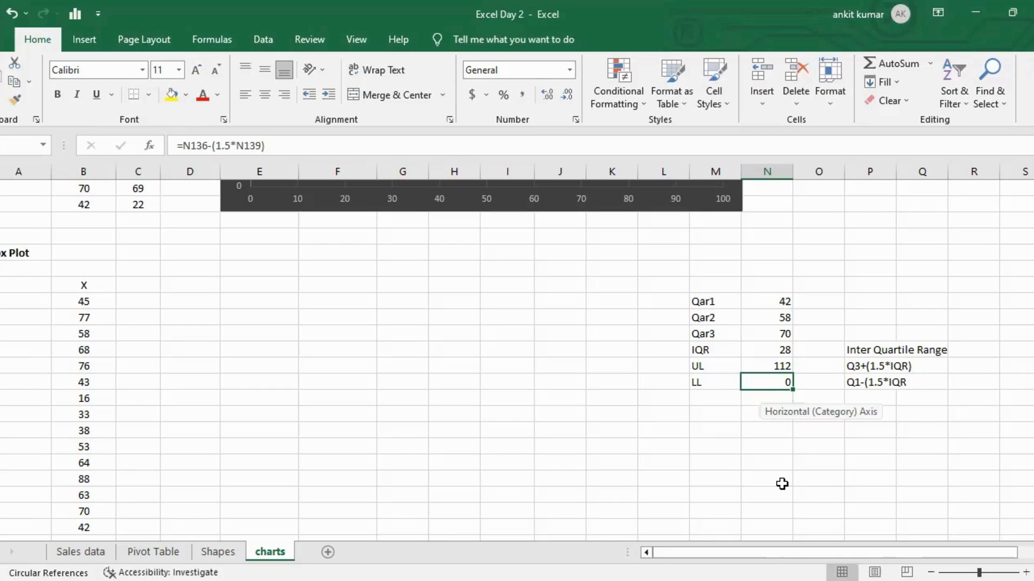
Select the Qar1 to LL summary table and insert a Box & Whisker chart, placing it beside the X data.
key("Left")
key("Home")
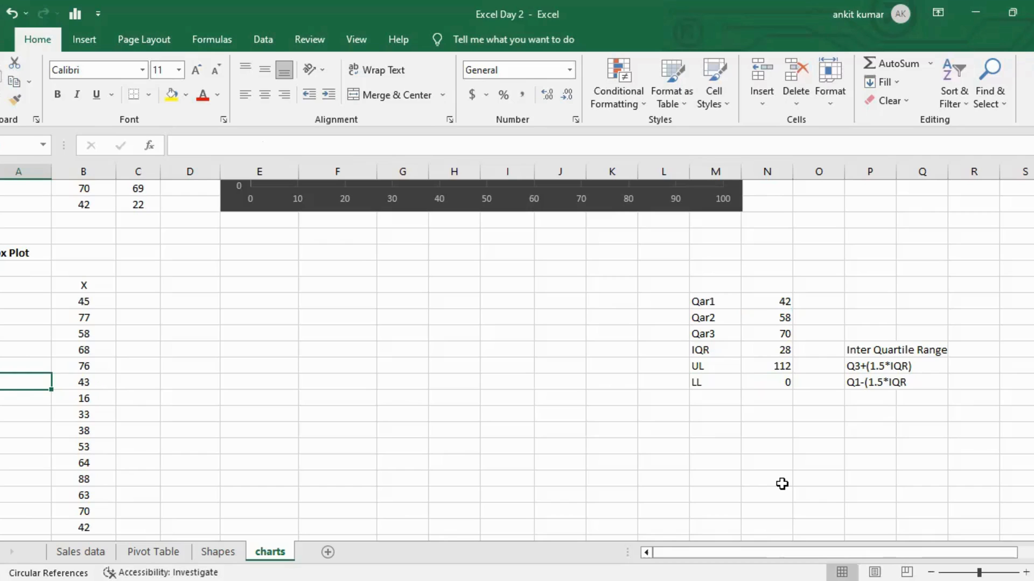
key("Right")
key("Left")
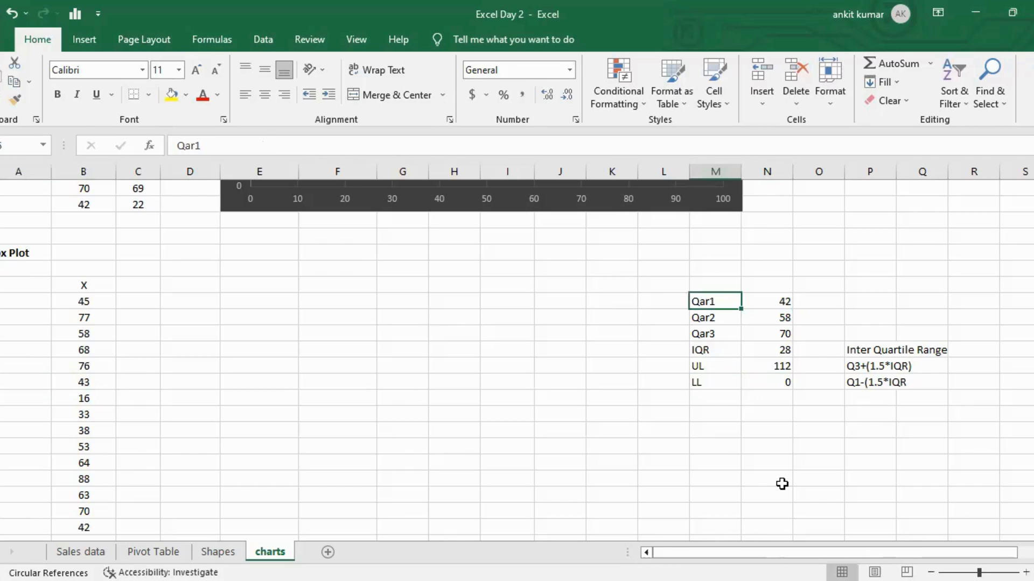
key("ctrl+Up")
key("ctrl+a")
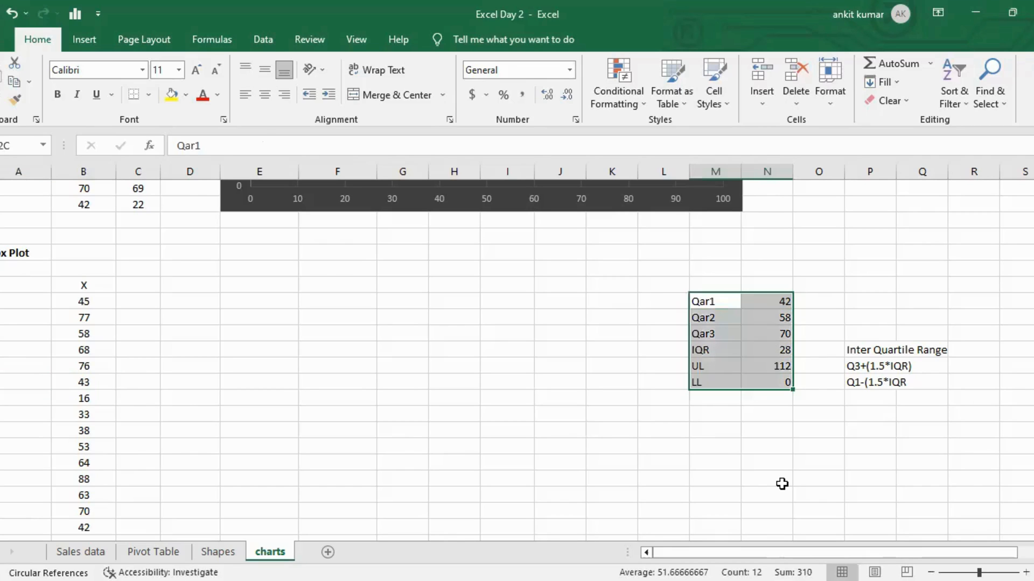
left_click(86, 39)
left_click(338, 97)
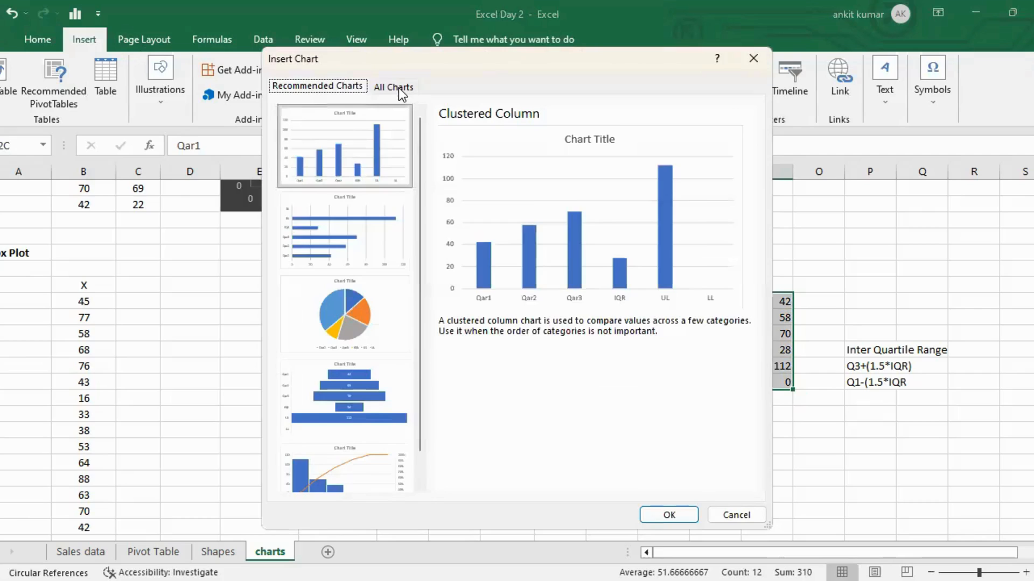
left_click(398, 89)
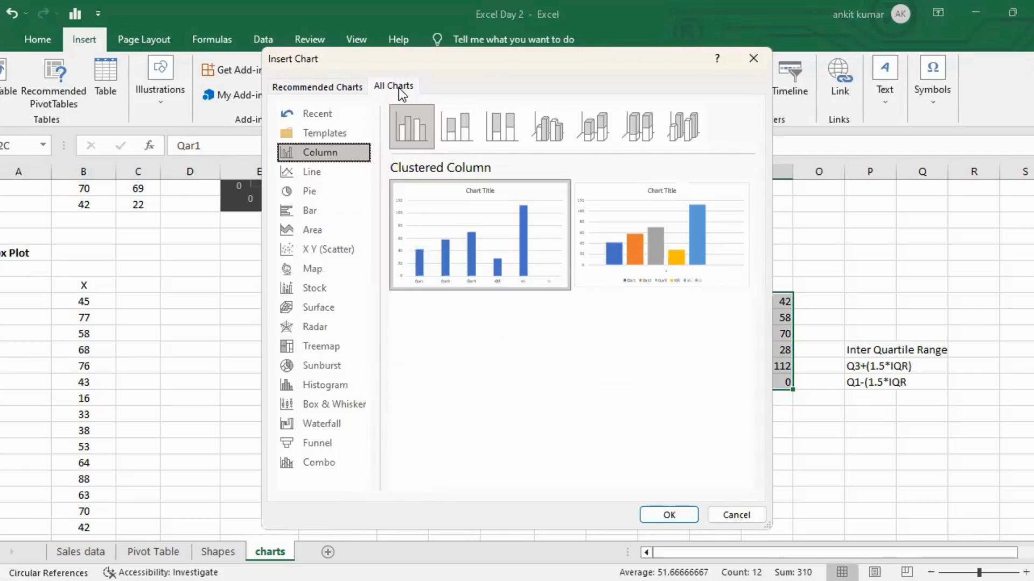
left_click(346, 408)
left_click(670, 514)
left_click_drag(577, 260, 370, 290)
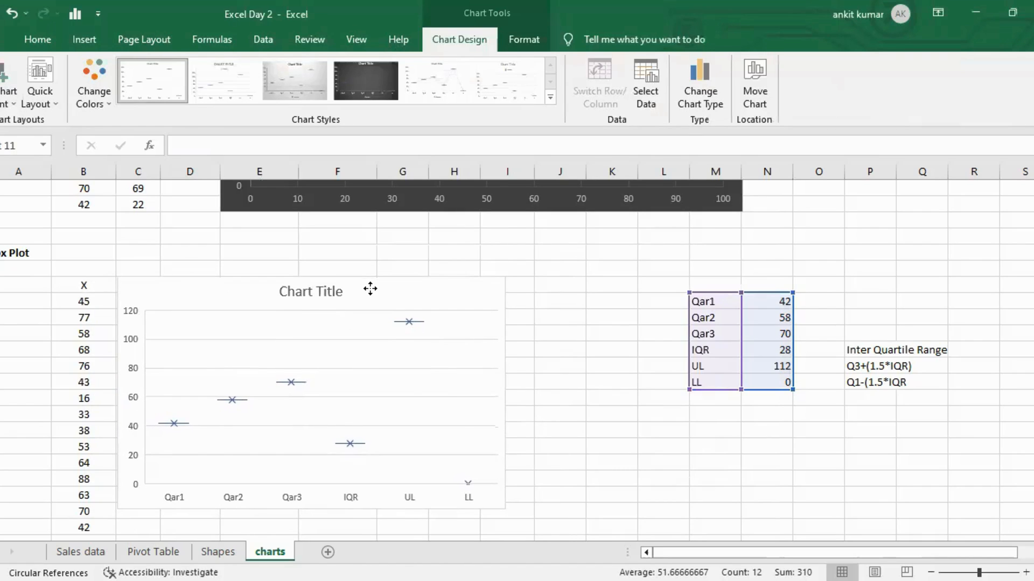
Rename the chart title to BOX and apply the third chart style.
left_click(334, 289)
double_click(334, 289)
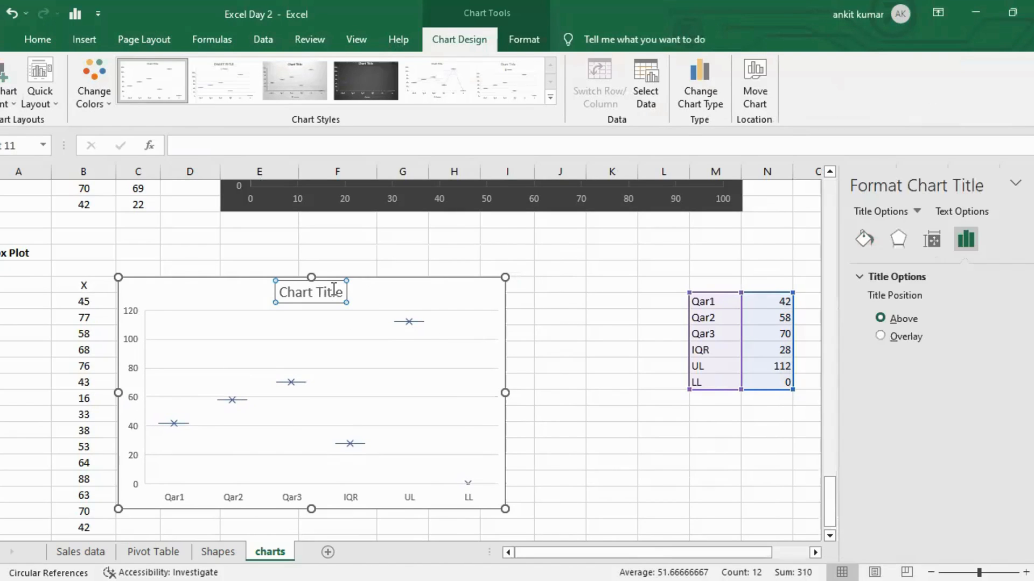
triple_click(334, 289)
type("BOX")
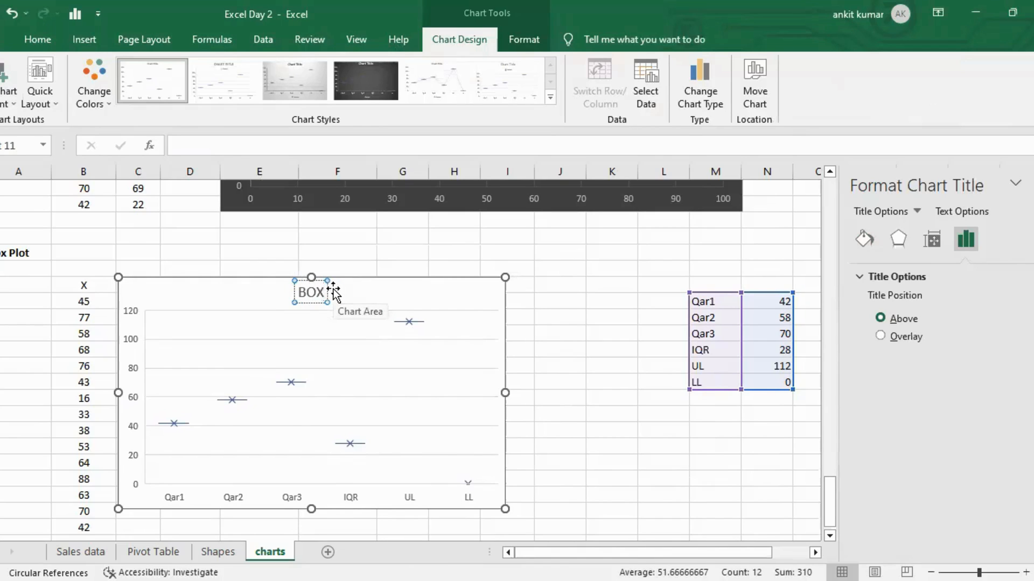
key("Return")
key("BackSpace")
left_click(564, 349)
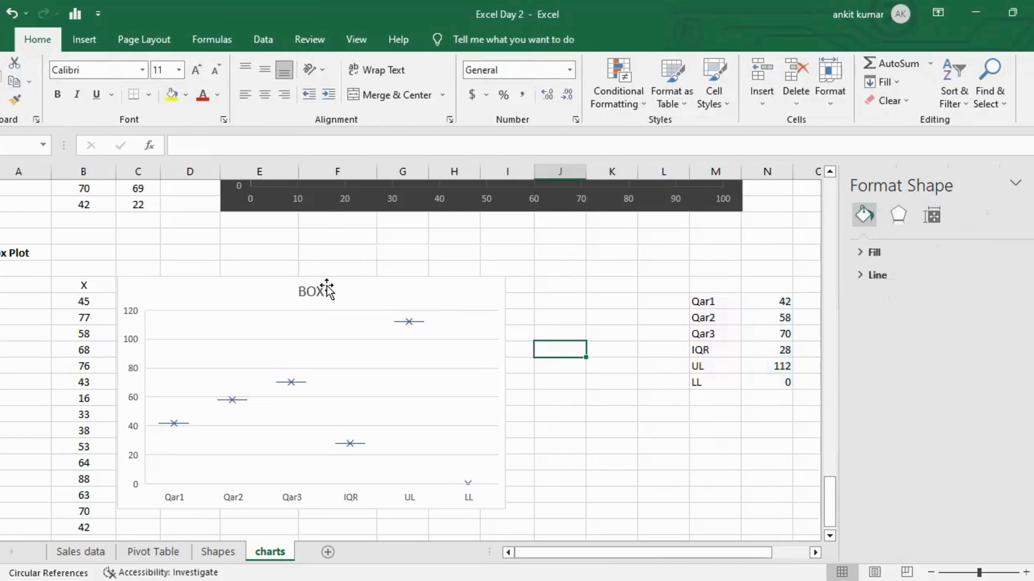
left_click(334, 289)
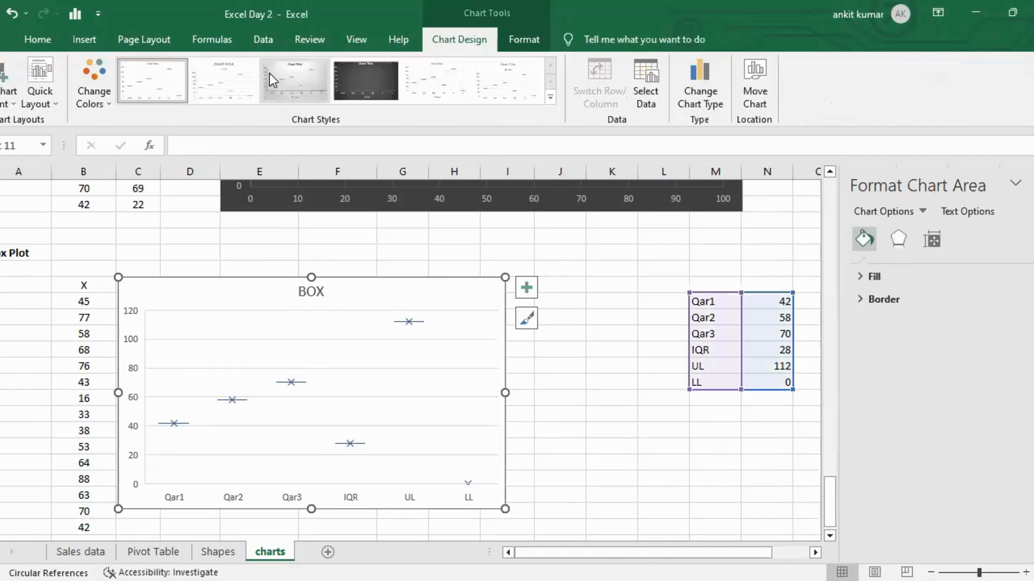
left_click(269, 75)
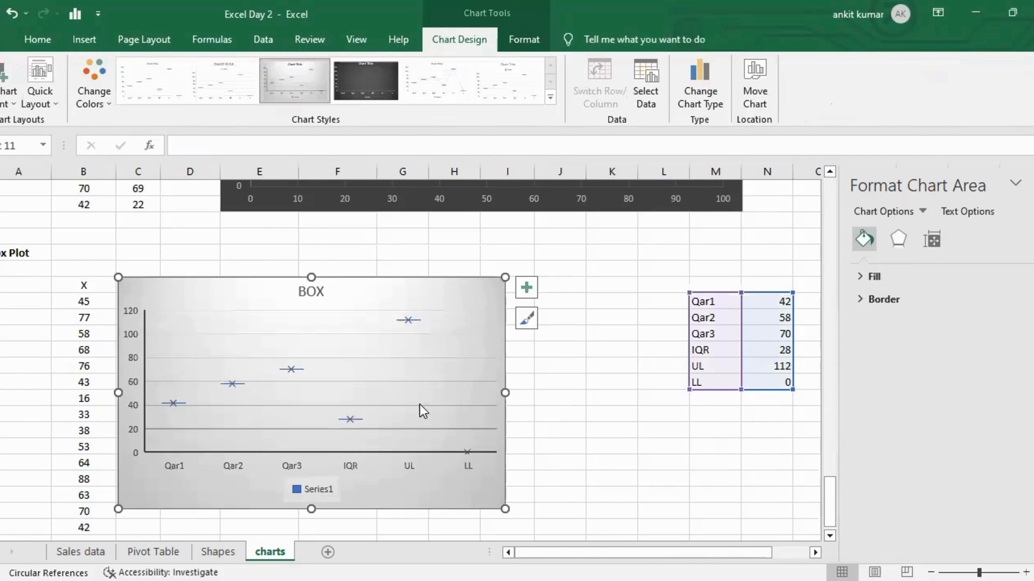
Try adding data labels to the chart, then remove them again.
left_click(529, 287)
left_click(564, 355)
left_click(596, 445)
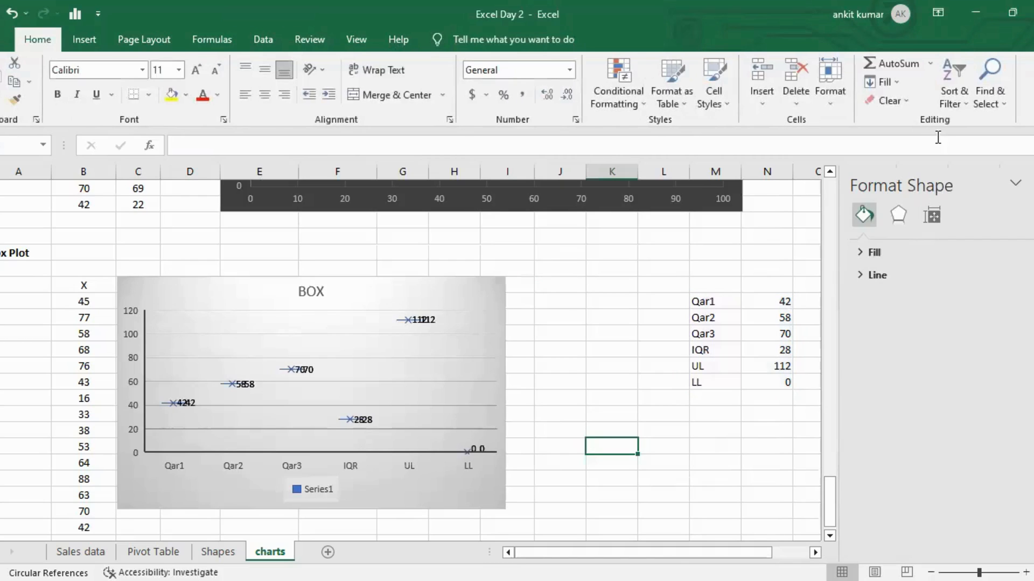
left_click(497, 302)
left_click(526, 287)
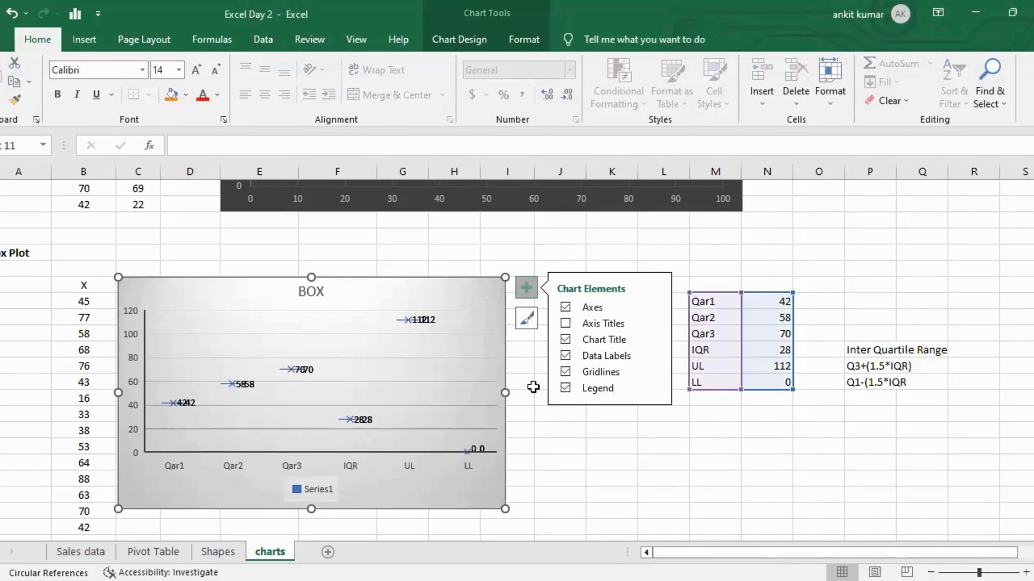
left_click(565, 355)
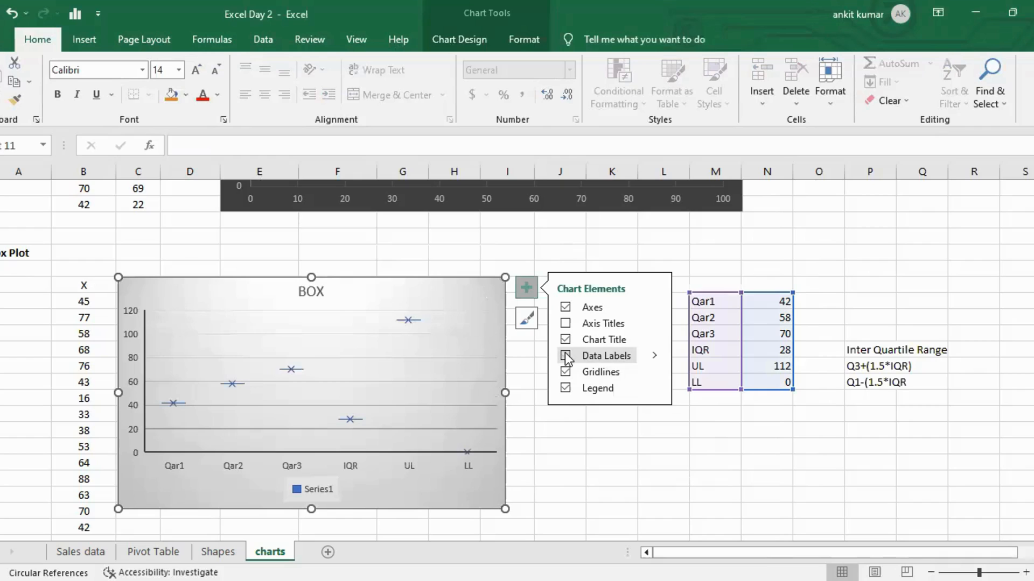
left_click(560, 433)
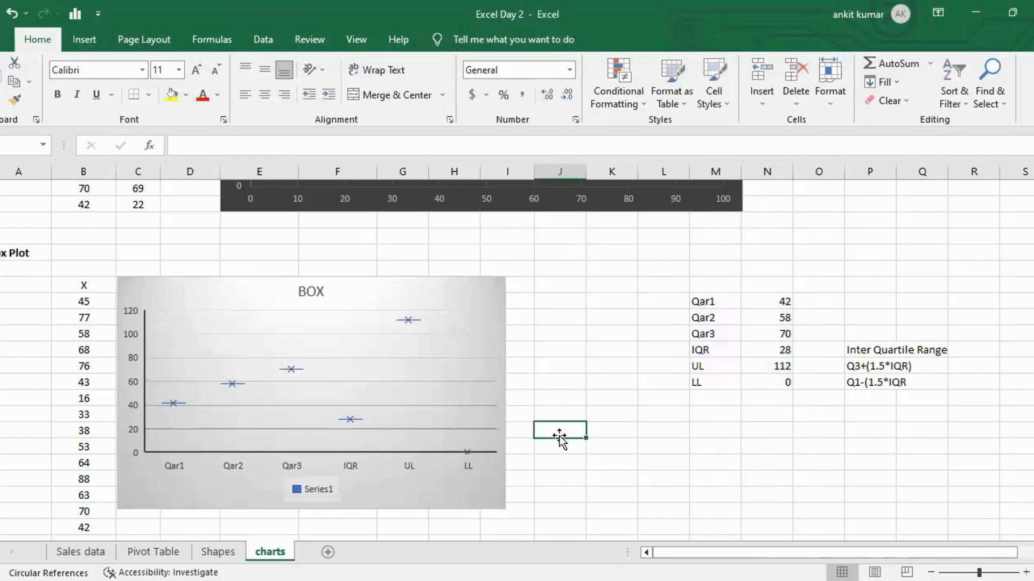
Browse back up the charts sheet to its index, then view the Shapes and Pivot Table sheets.
scroll(560, 439, "down", 2)
scroll(560, 439, "up", 1)
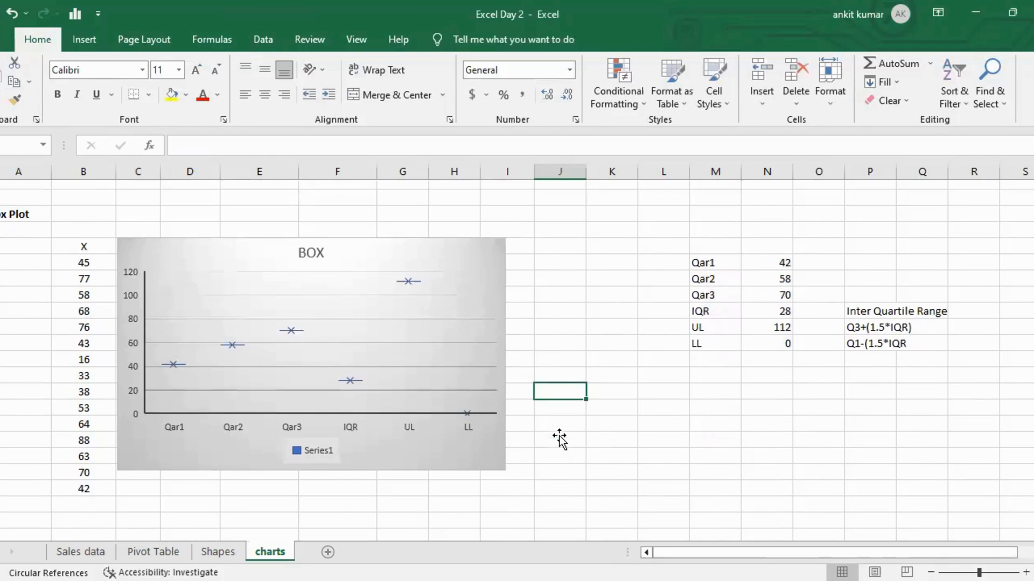
scroll(560, 438, "up", 1)
left_click(548, 319)
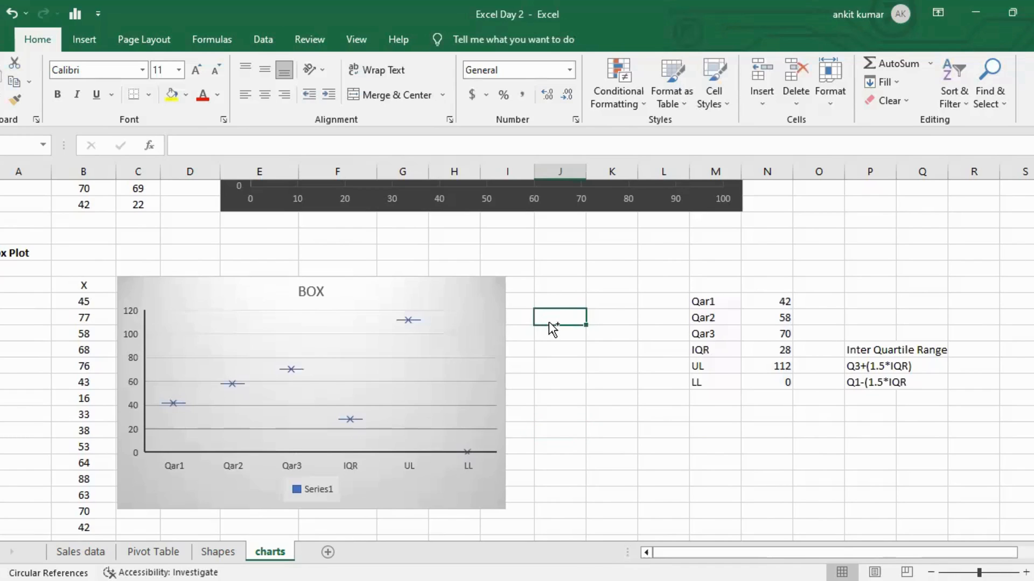
key("ctrl+Left")
key("ctrl+Left")
key("ctrl+Up")
key("ctrl+Up")
key("ctrl+Up")
key("ctrl+Up")
key("ctrl+Up")
key("ctrl+Down")
key("ctrl+Down")
key("ctrl+Down")
key("ctrl+Down")
key("ctrl+Down")
key("ctrl+Up")
key("ctrl+Up")
key("ctrl+Up")
key("ctrl+Up")
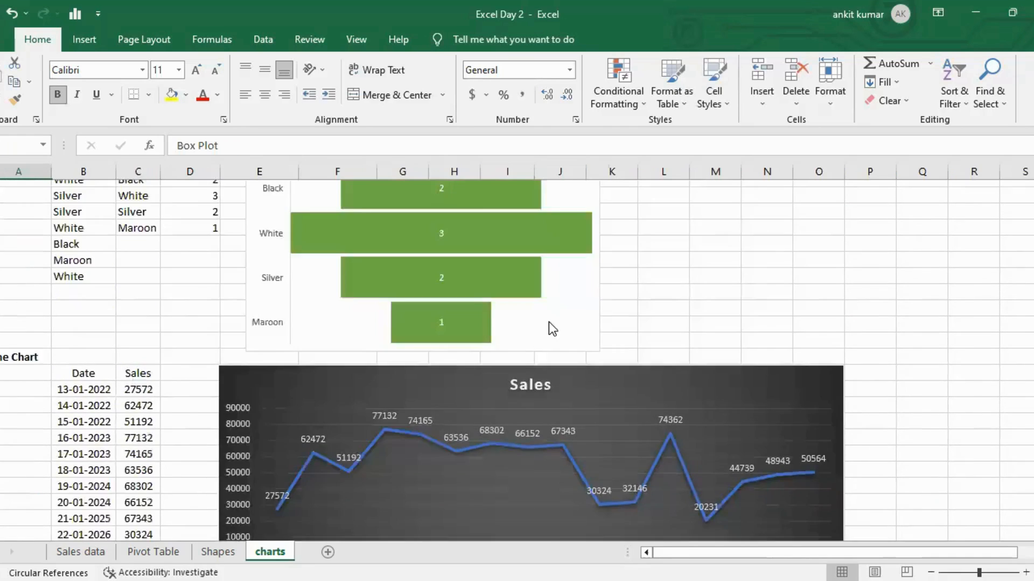
key("ctrl+Up")
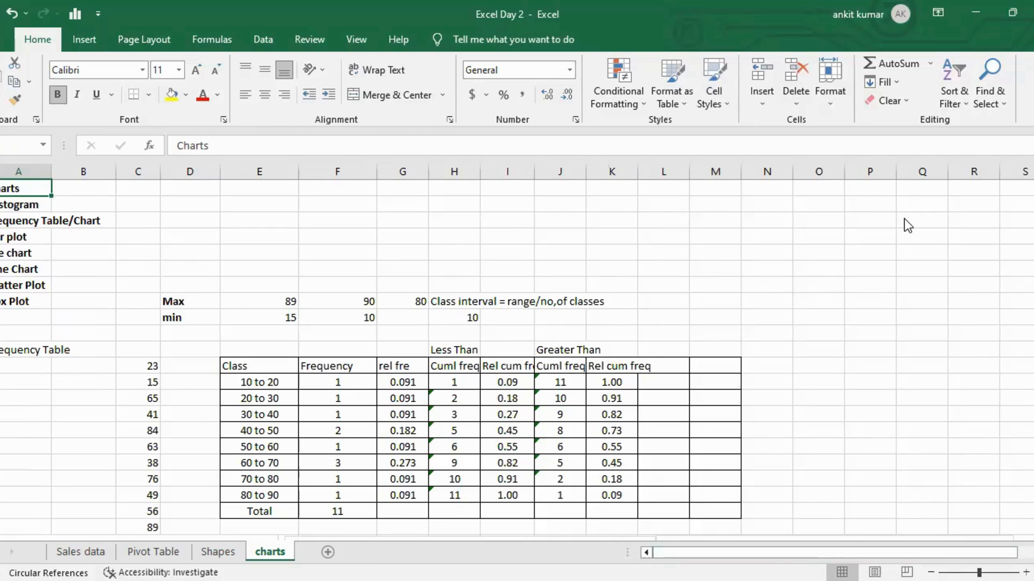
left_click(217, 551)
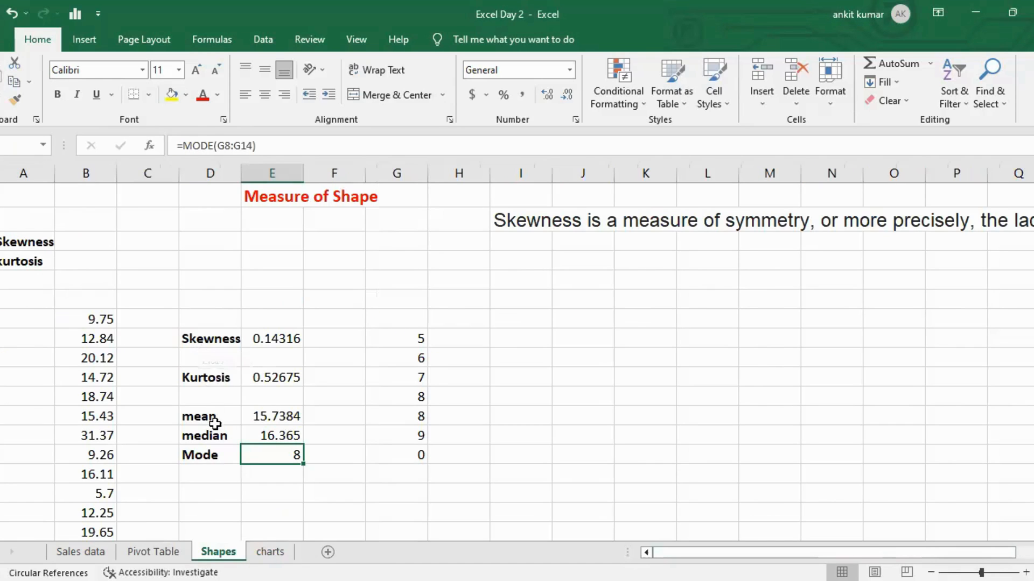
left_click(153, 552)
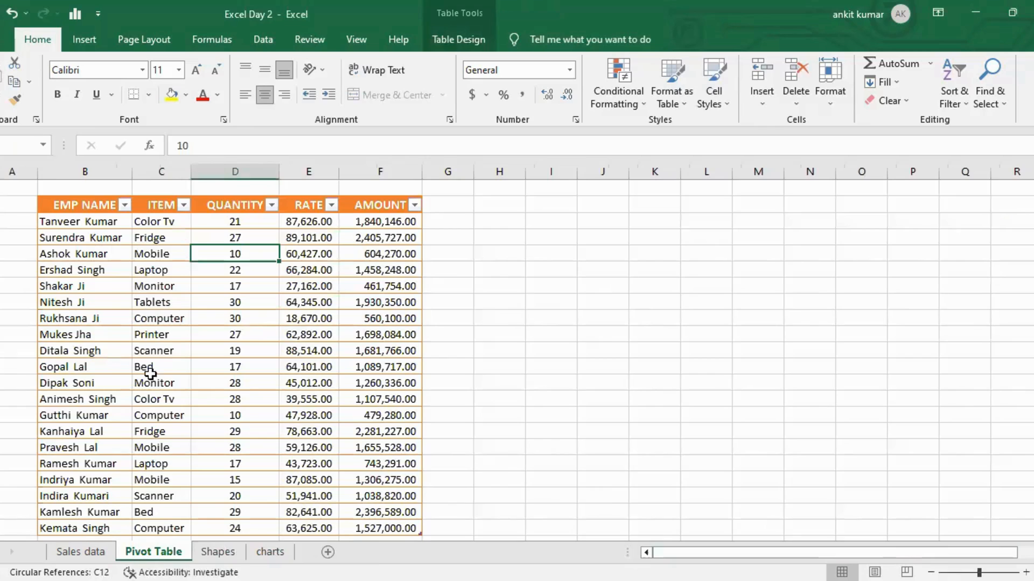